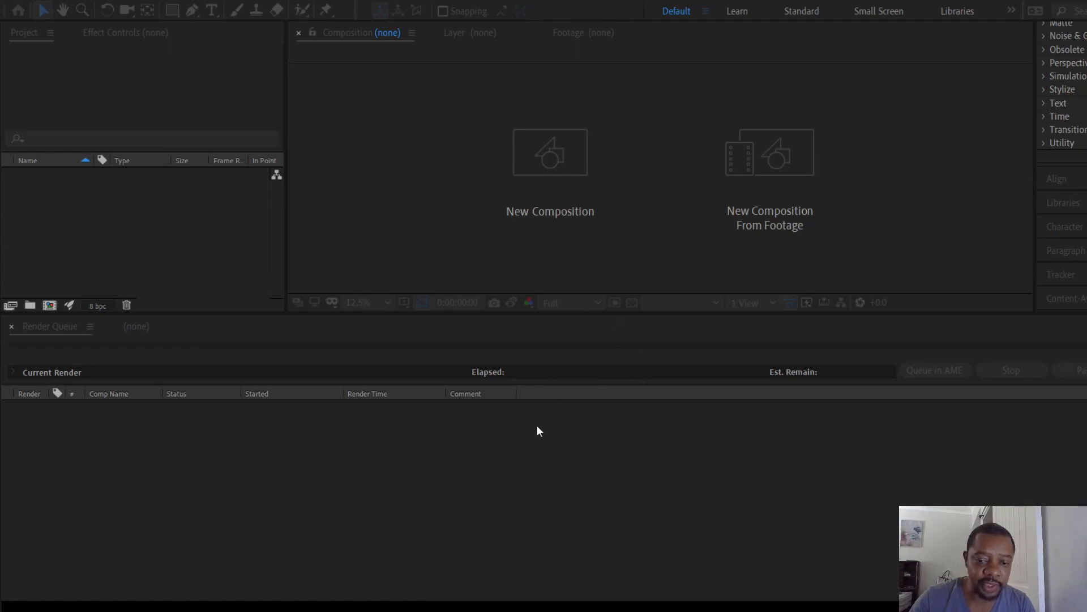
Step: Create a 1920 x 1080 composition lasting 7 seconds at 24 fps
click(718, 480)
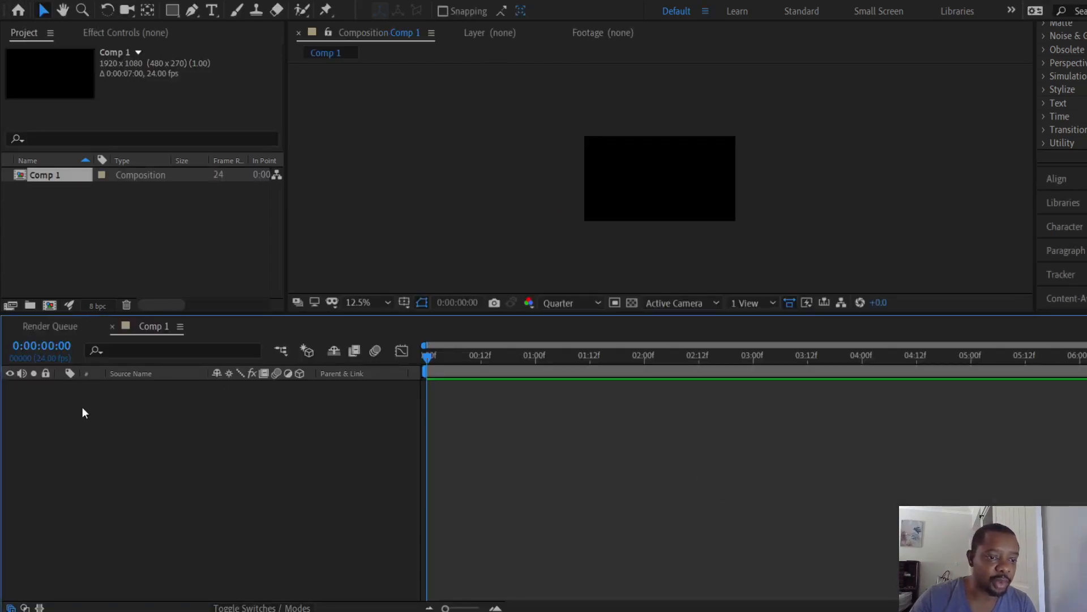
click(287, 210)
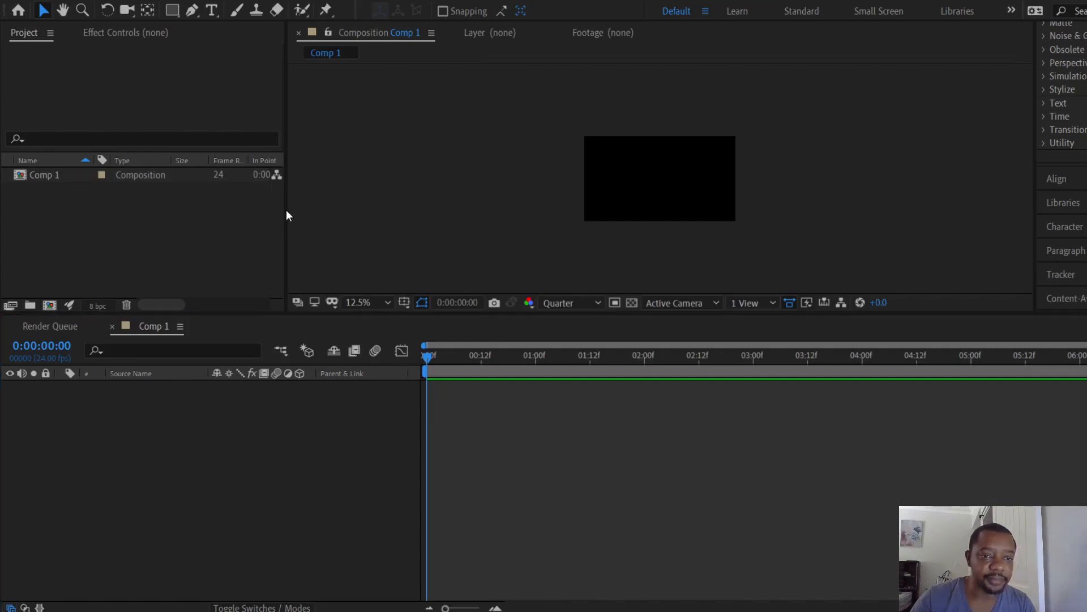
click(546, 465)
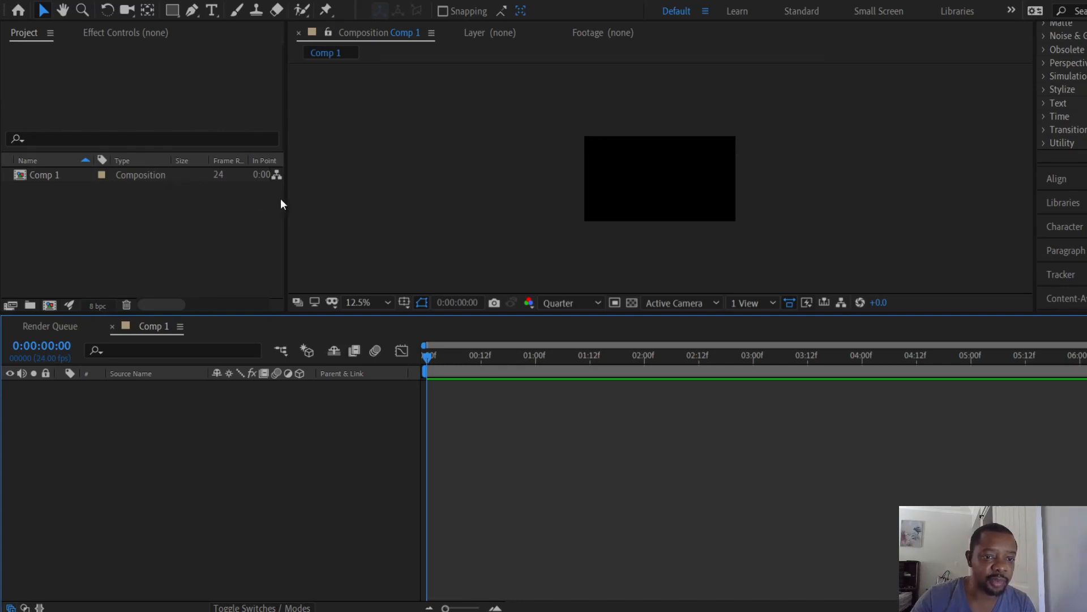
Step: Import House1.jpg into the project and add it to Comp 1 as a layer
click(161, 251)
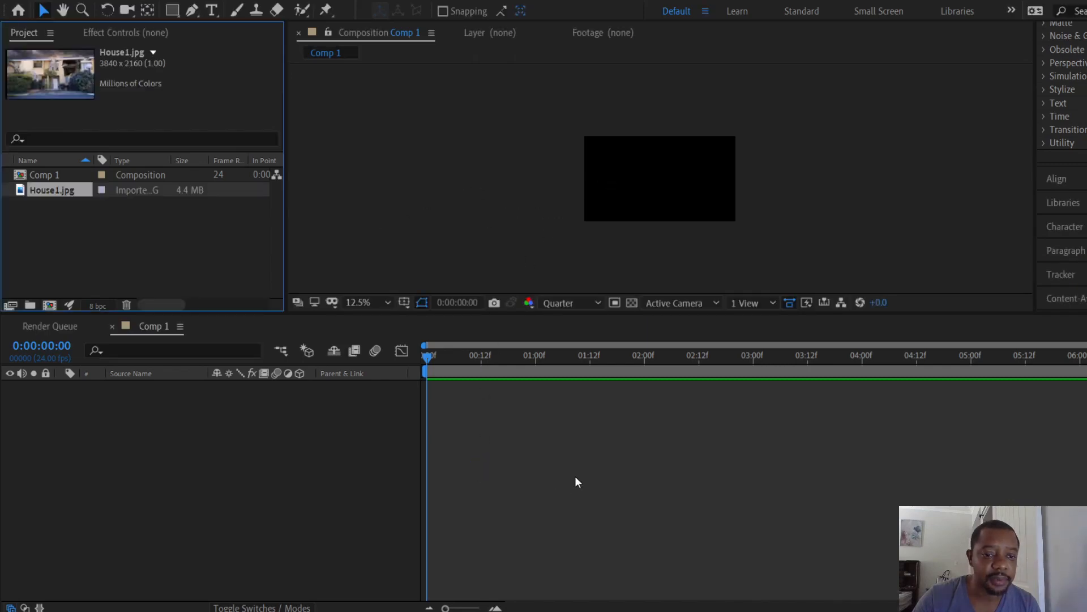
drag(53, 83, 167, 435)
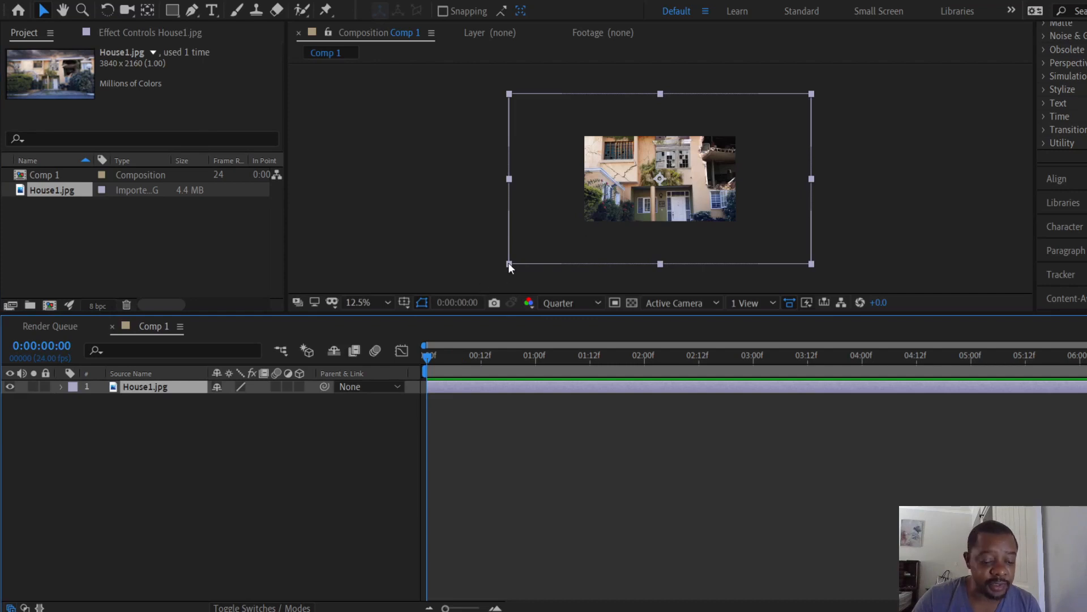
Step: Scale the House1.jpg layer down until its edges match the composition frame
drag(508, 263, 572, 224)
scroll(580, 234, up, 6)
scroll(581, 236, down, 8)
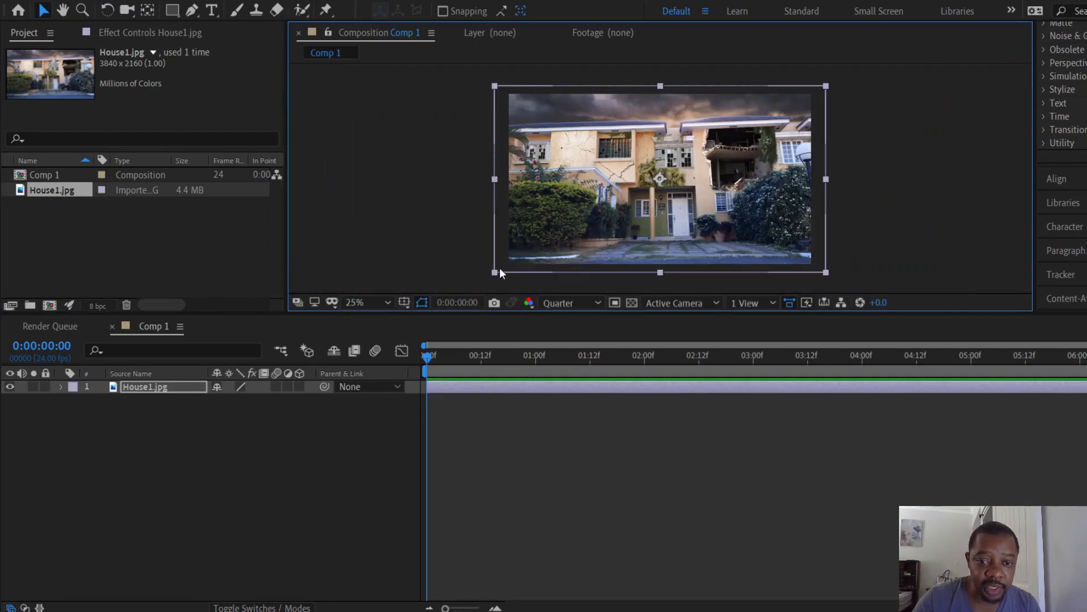
click(493, 277)
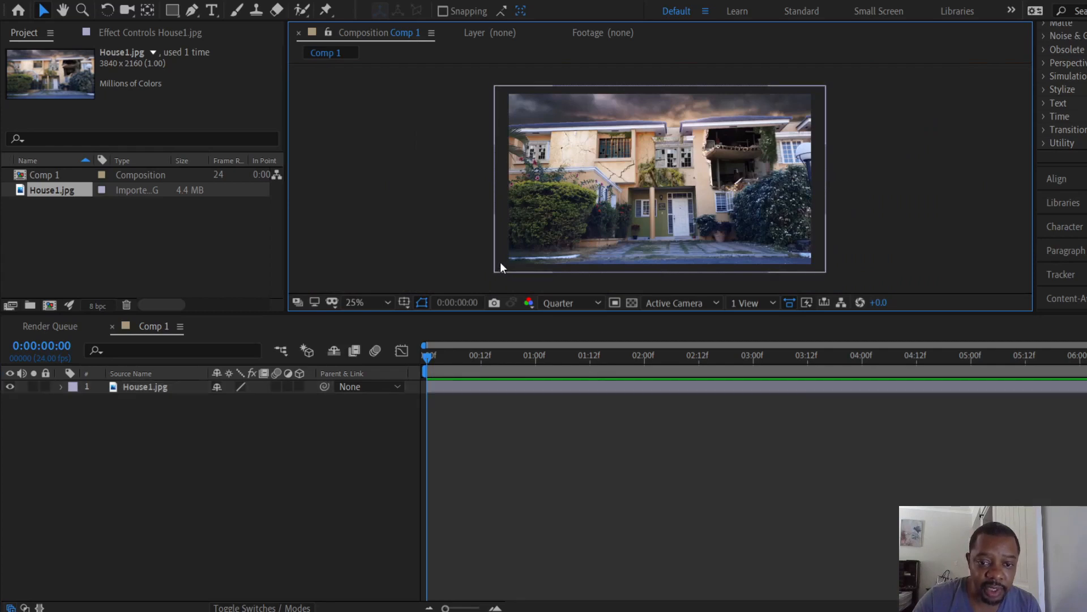
click(495, 272)
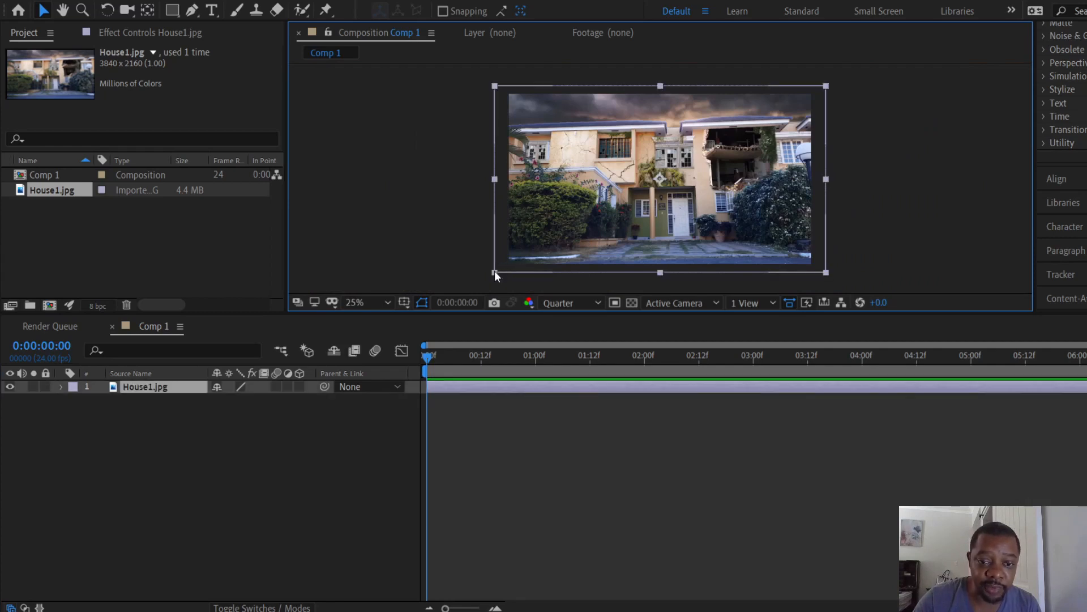
drag(494, 272, 508, 266)
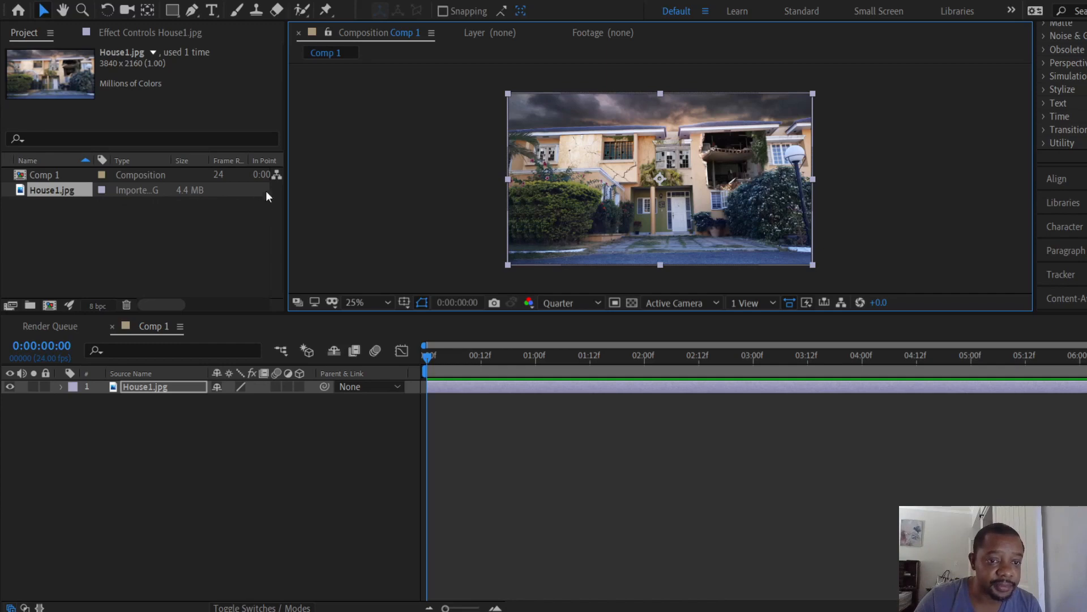
Step: Import VID_20210308_081917.mp4, add it to Comp 1 and place it above the House1.jpg layer
click(213, 249)
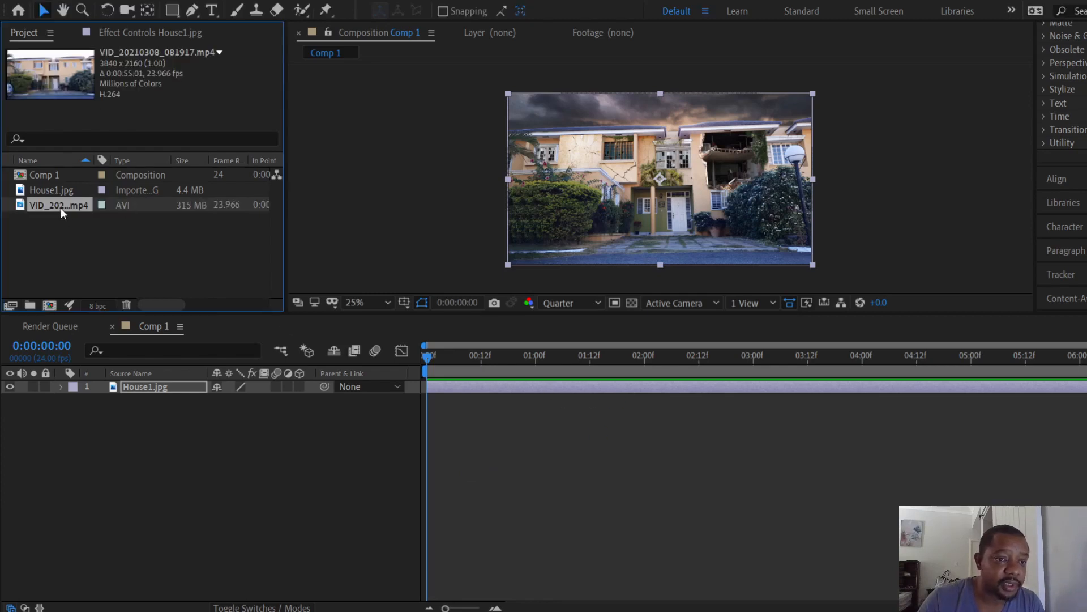
drag(62, 209, 57, 417)
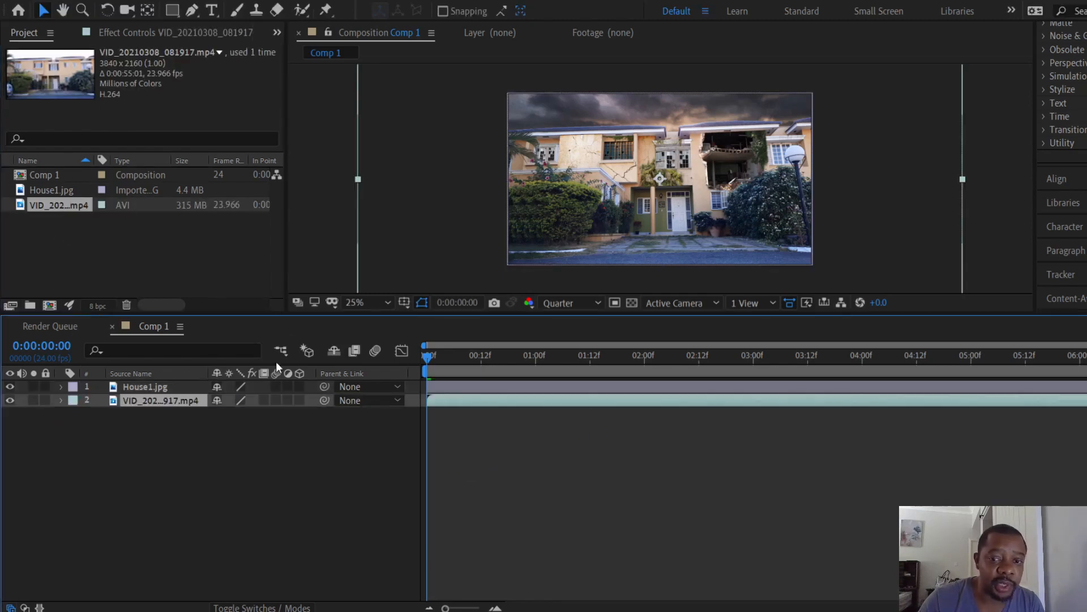
key(comma)
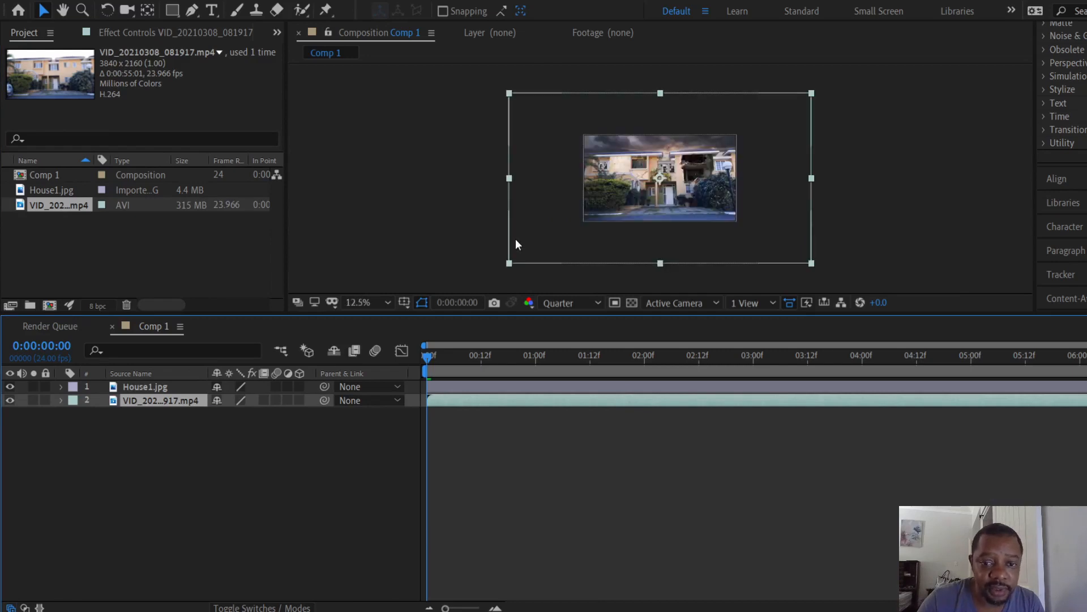
drag(157, 396, 160, 382)
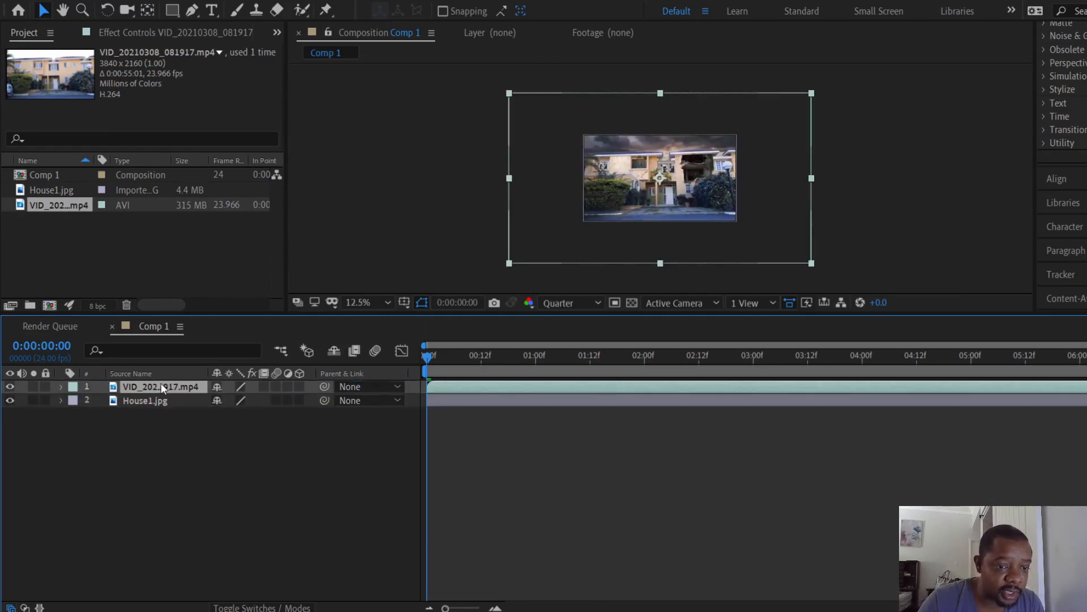
Step: Scale the house video layer down until its edges match the composition frame
click(509, 265)
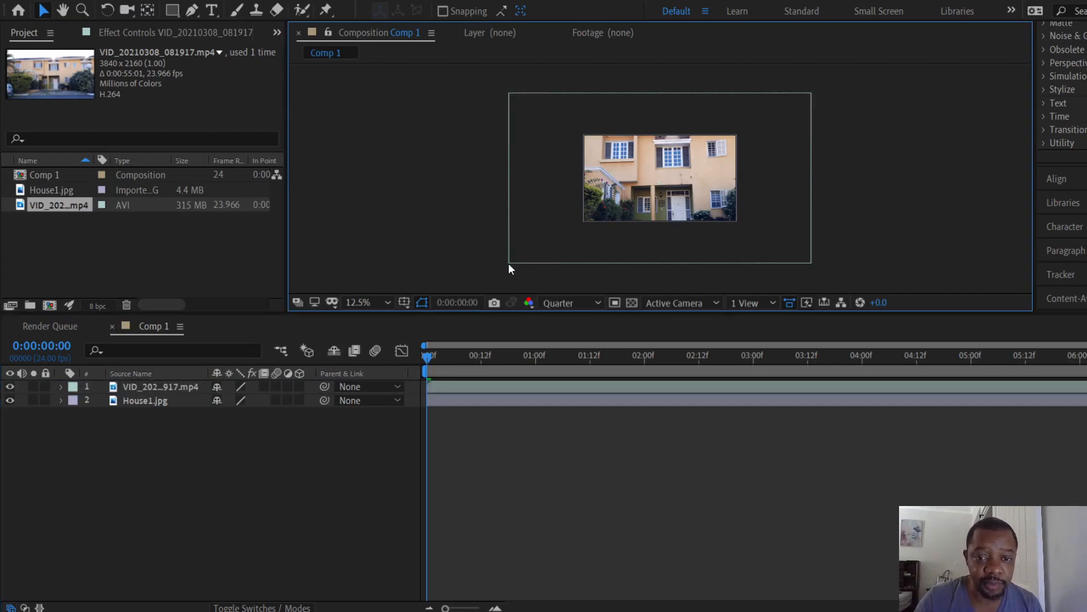
click(510, 265)
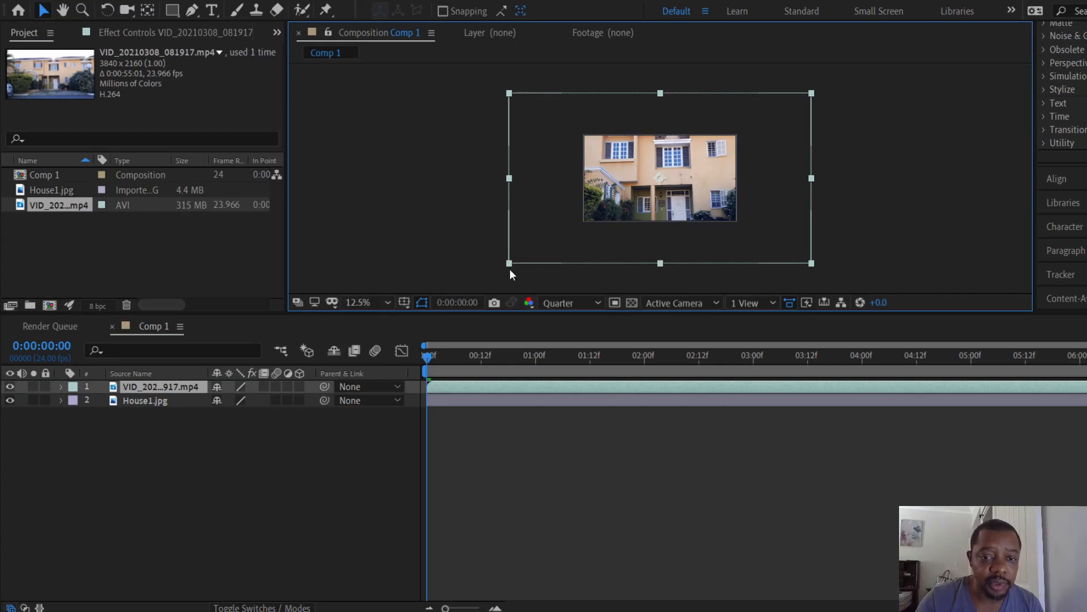
click(373, 319)
scroll(486, 270, down, 6)
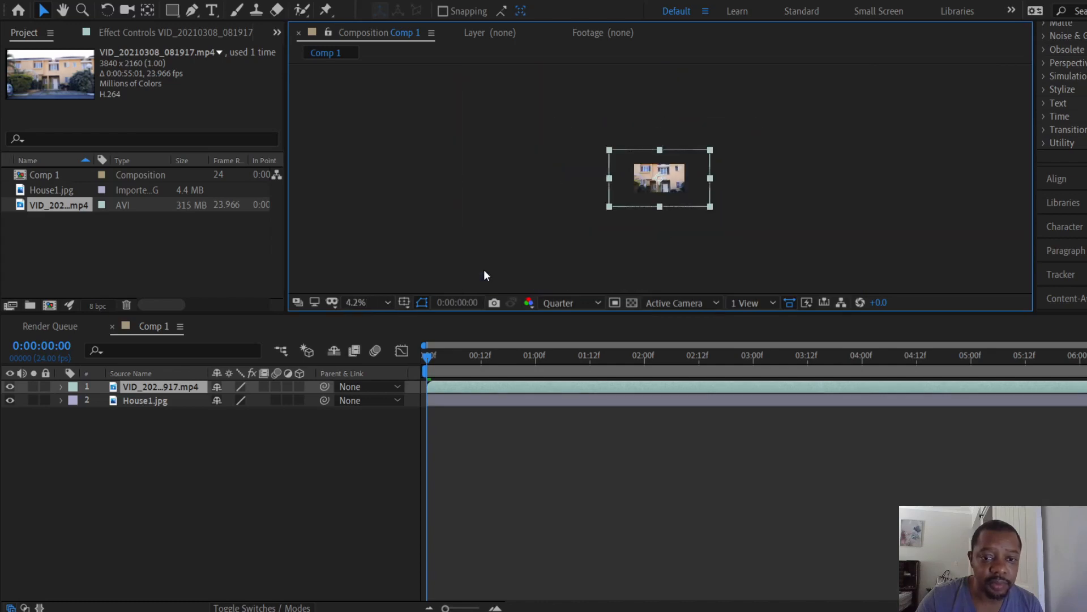
scroll(510, 231, up, 4)
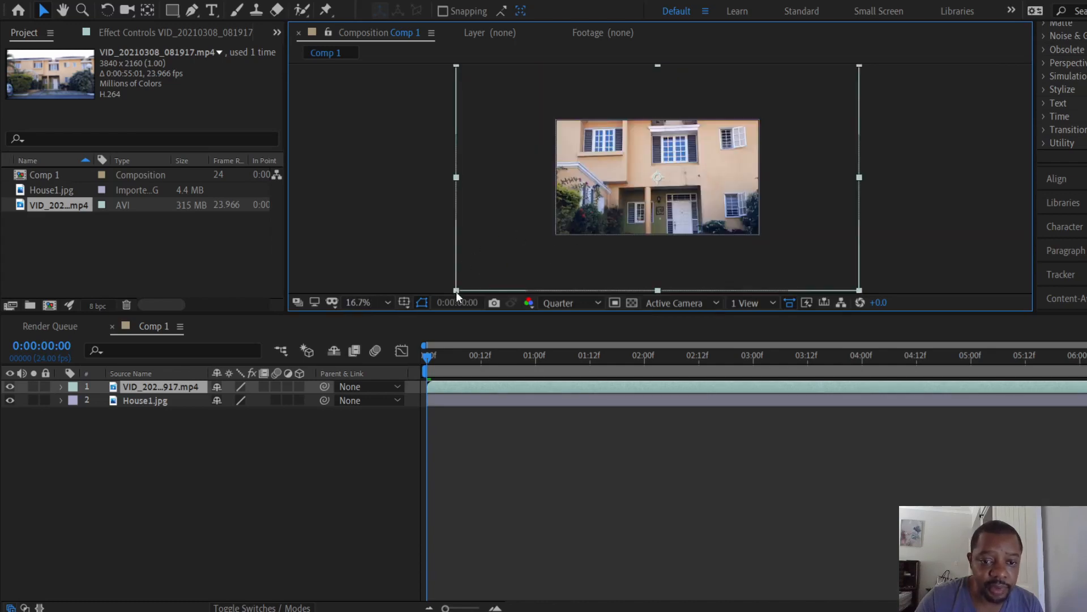
drag(457, 290, 556, 236)
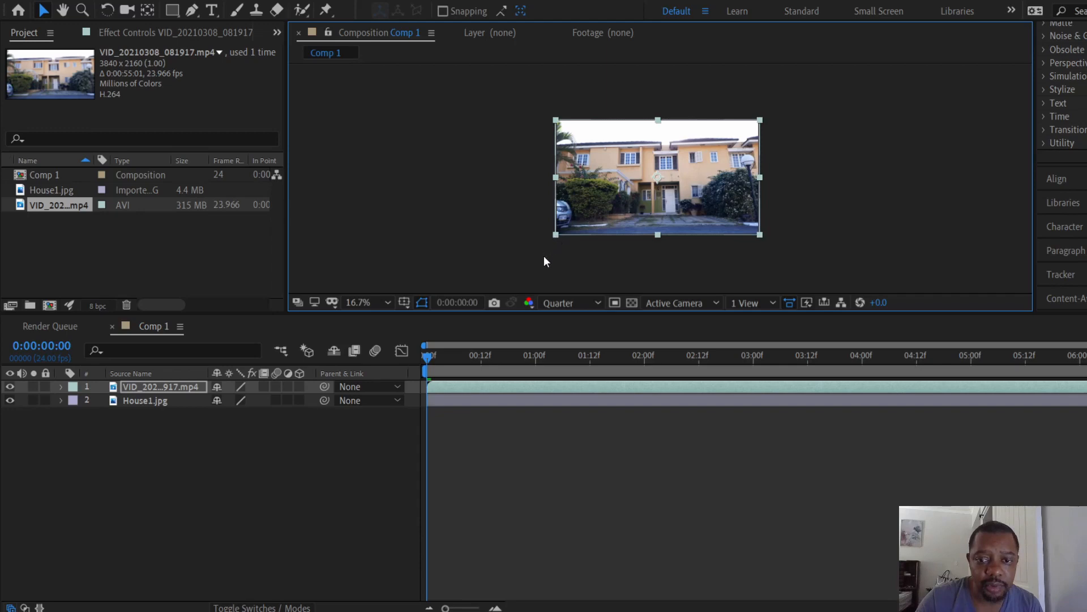
scroll(544, 256, up, 4)
scroll(544, 256, down, 3)
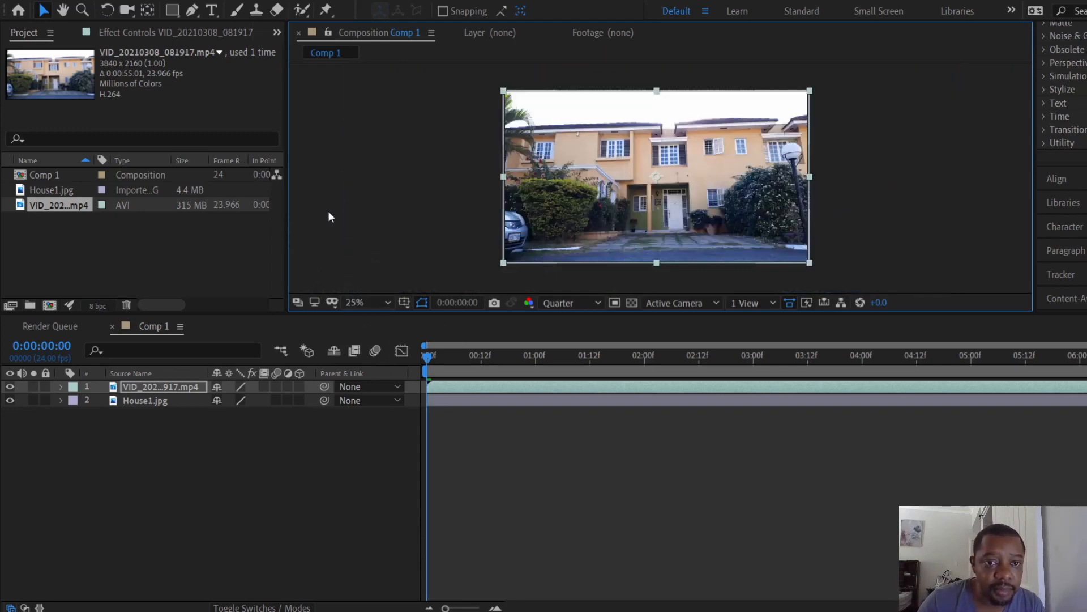
Step: Import Rusted Car.png and add it to Comp 1 as the top layer
click(145, 435)
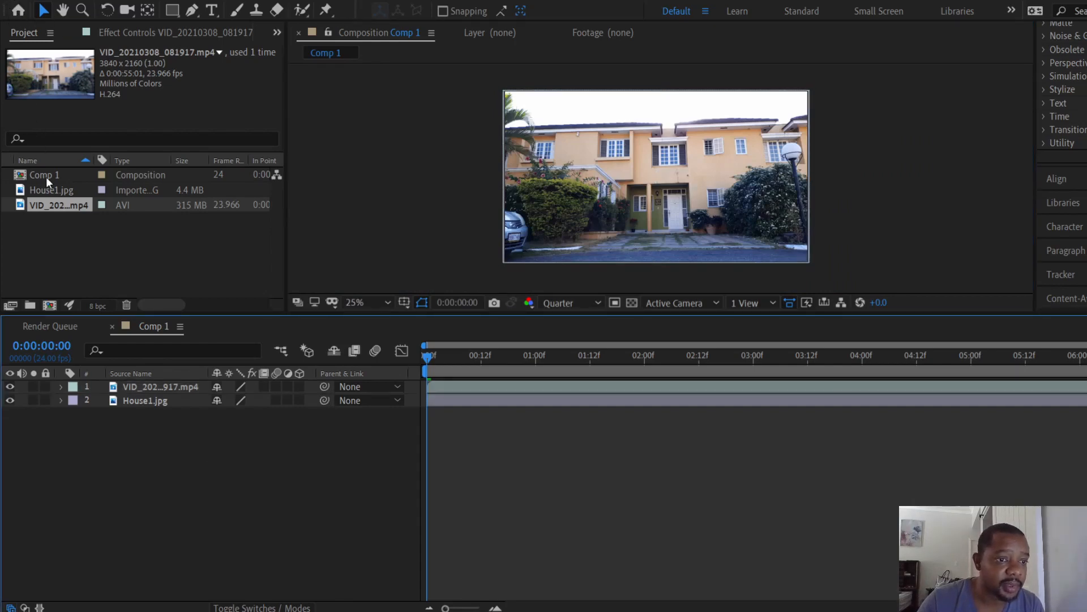
click(267, 196)
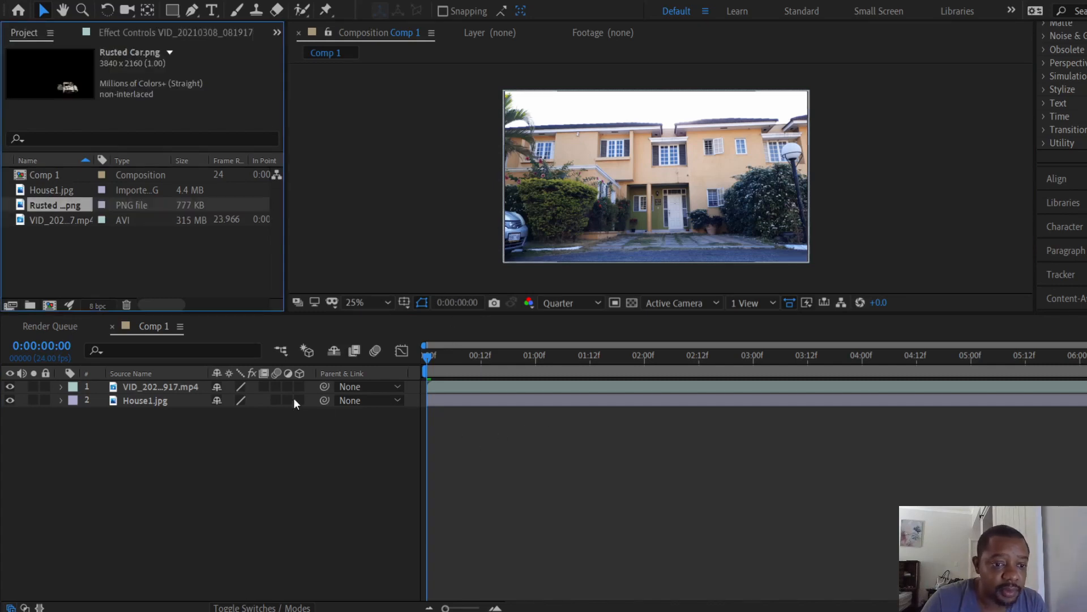
double_click(52, 199)
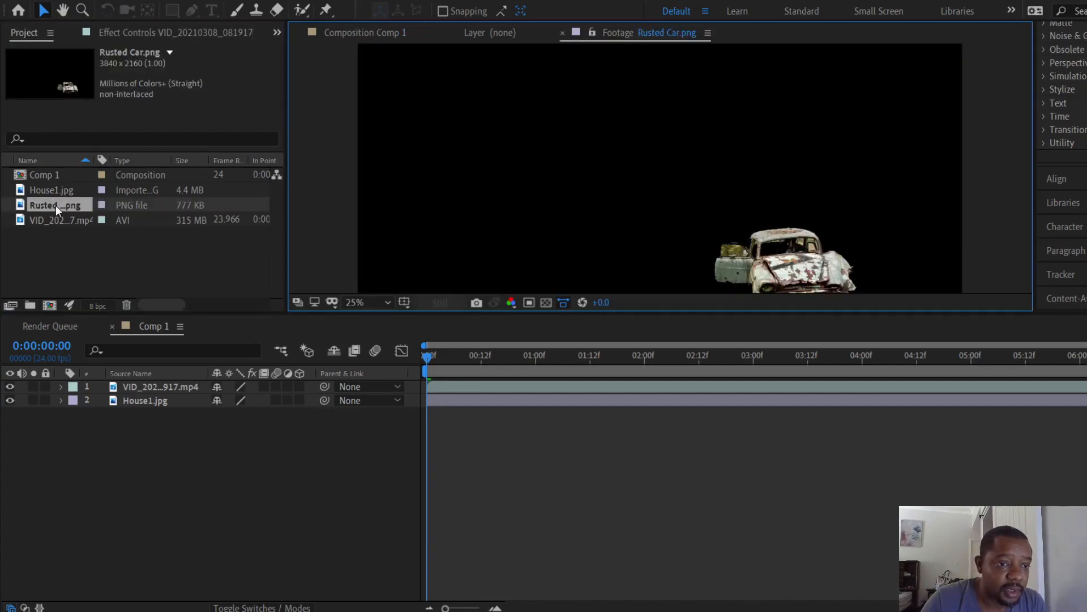
click(68, 249)
drag(60, 204, 75, 386)
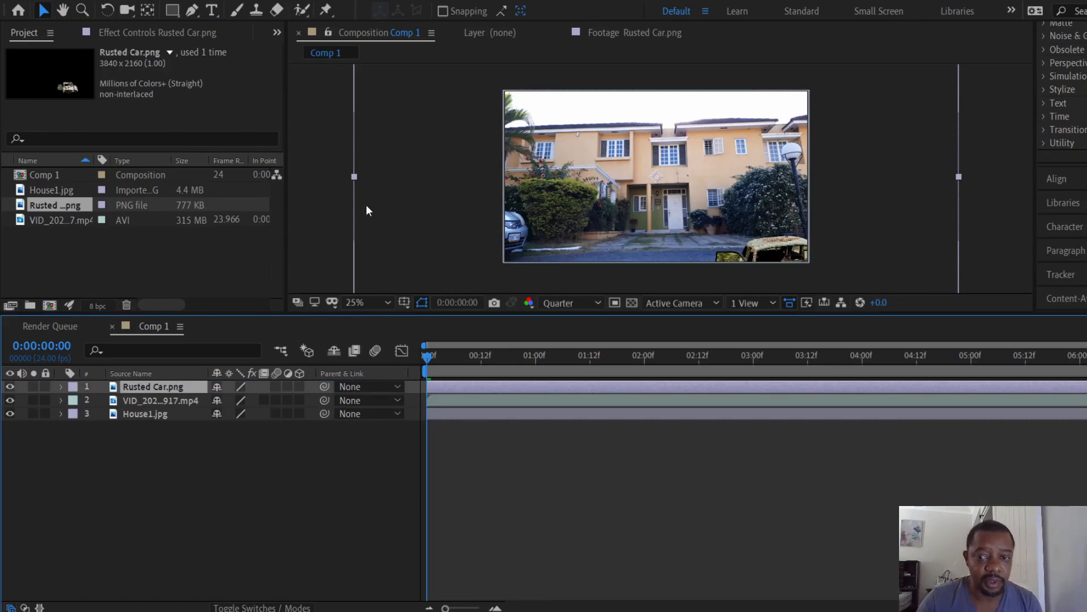
Step: Scale the Rusted Car.png layer down to the composition frame so the car sits in the driveway
key(comma)
key(comma)
key(period)
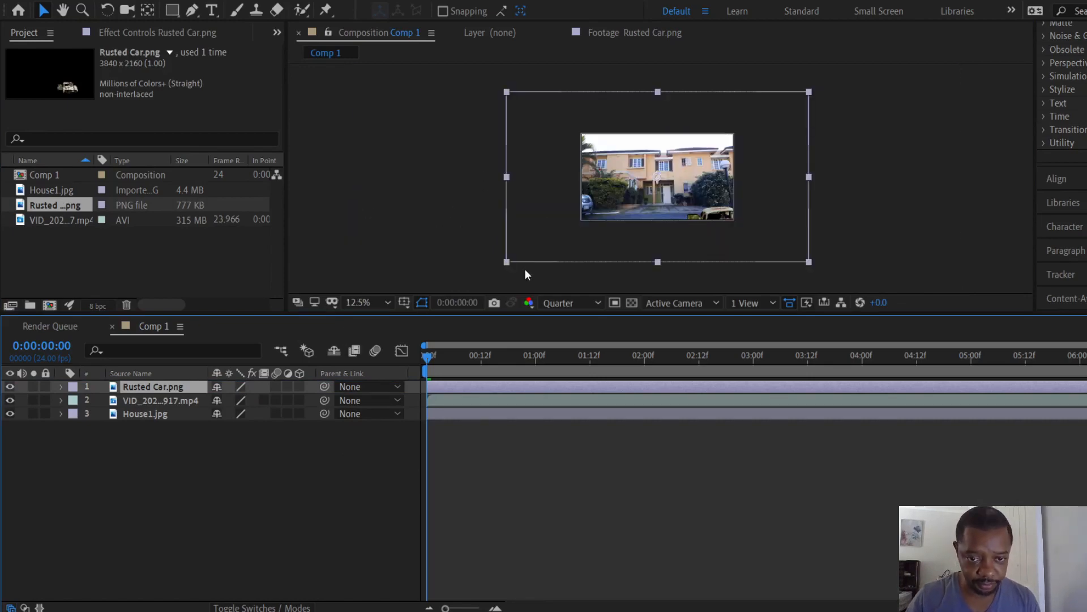
drag(506, 262, 579, 226)
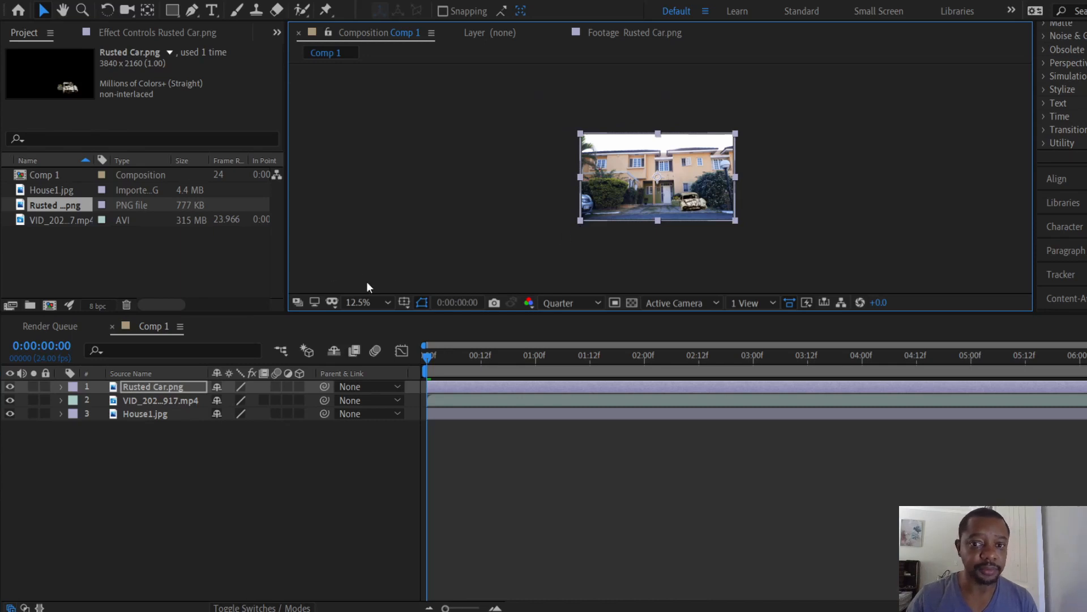
scroll(603, 282, up, 2)
scroll(603, 282, down, 1)
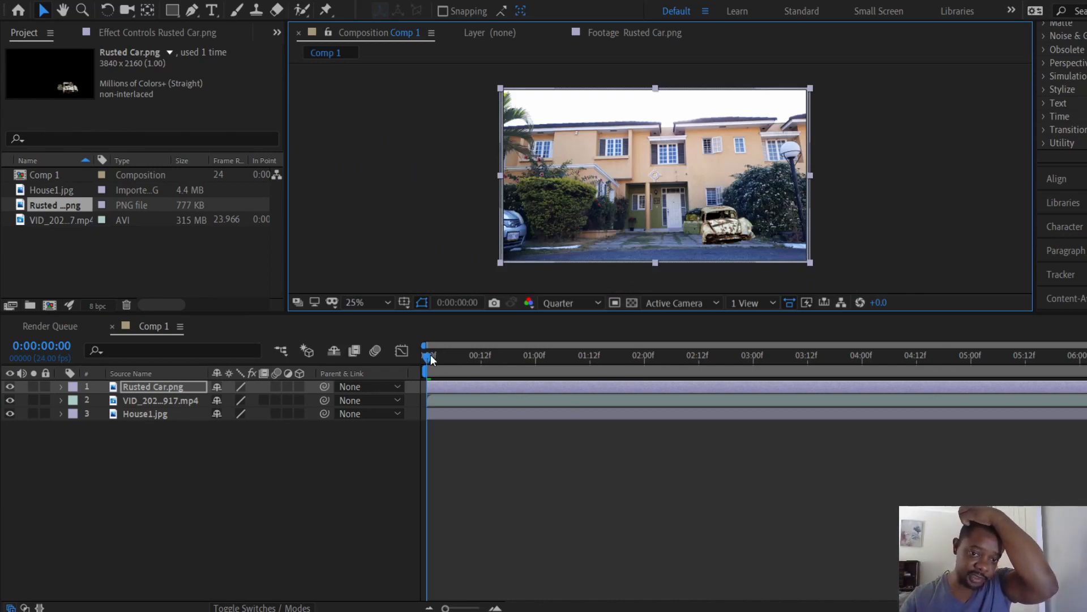
Step: Move House1.jpg above the video layer to compare the two house versions, and return it below the video
drag(431, 355, 400, 351)
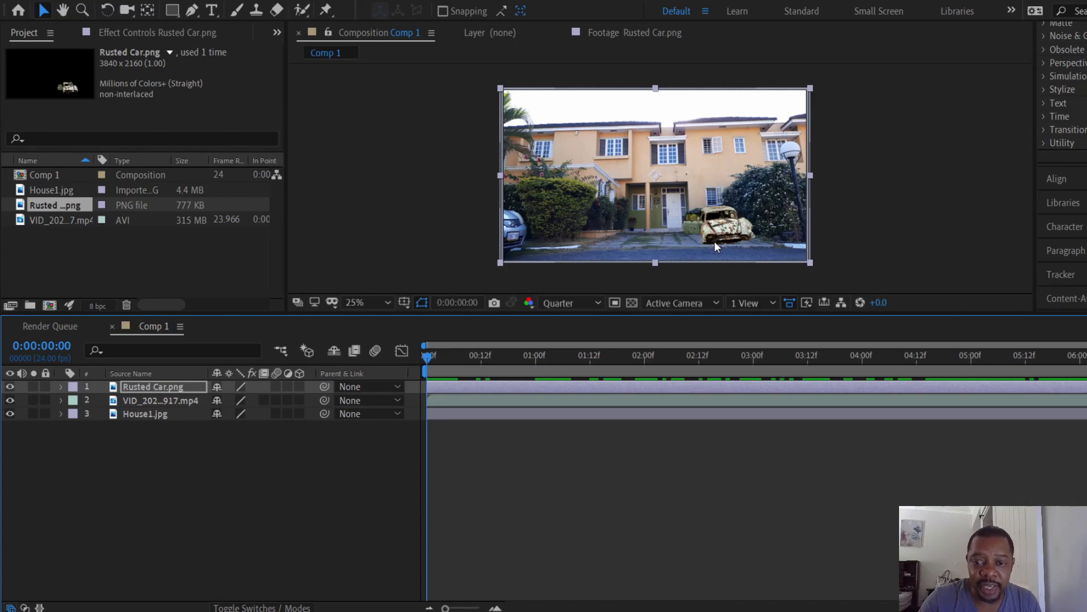
click(383, 496)
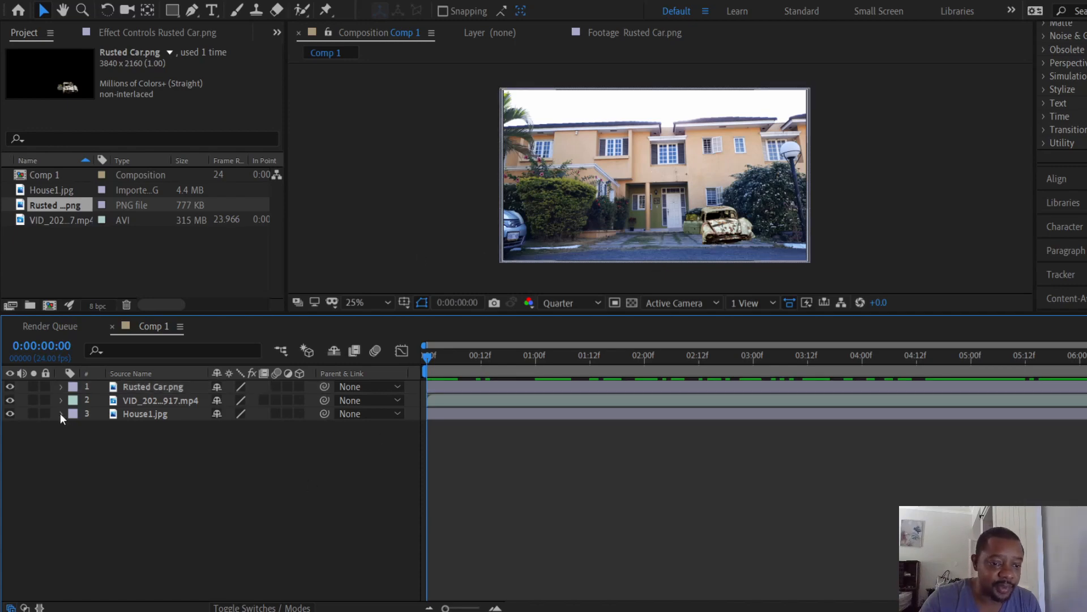
drag(167, 420, 172, 392)
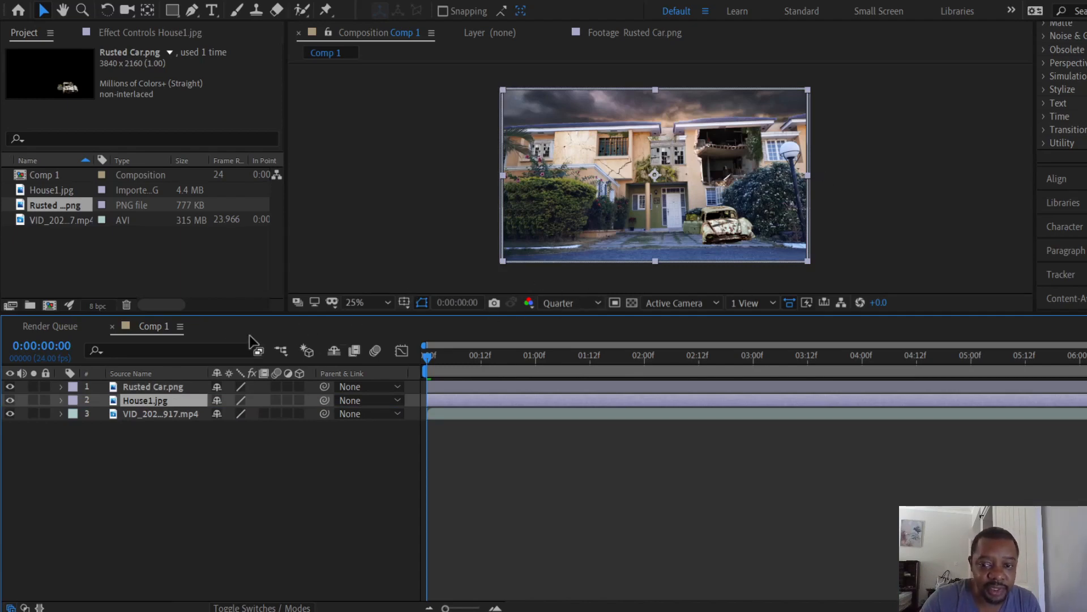
drag(173, 387, 155, 422)
click(154, 400)
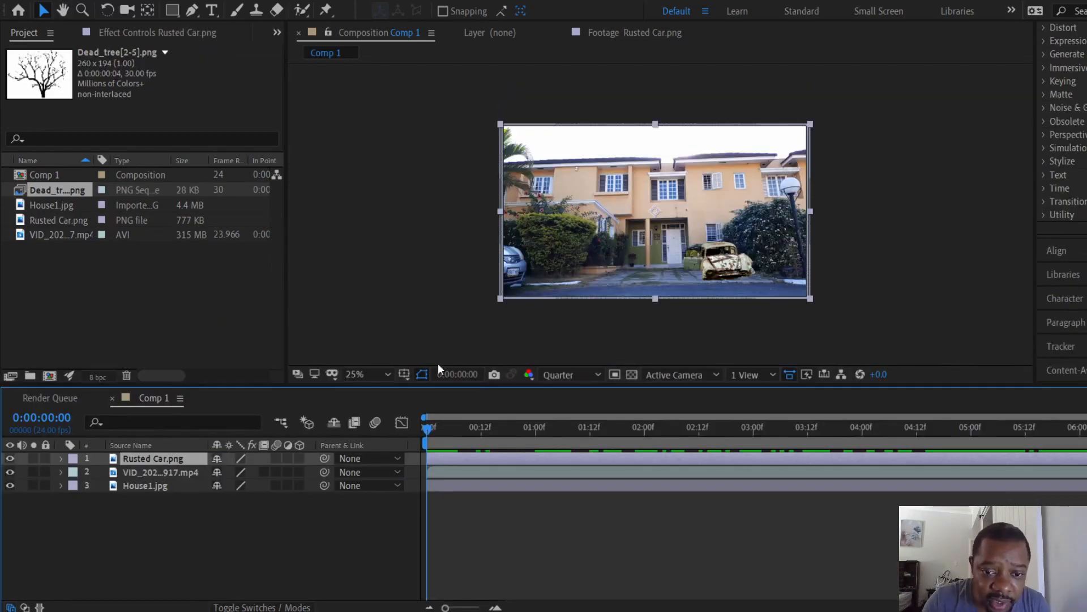
Step: Enlarge the composition viewer and scale the Rusted Car.png layer down slightly for a closer fit to the frame
scroll(546, 301, up, 4)
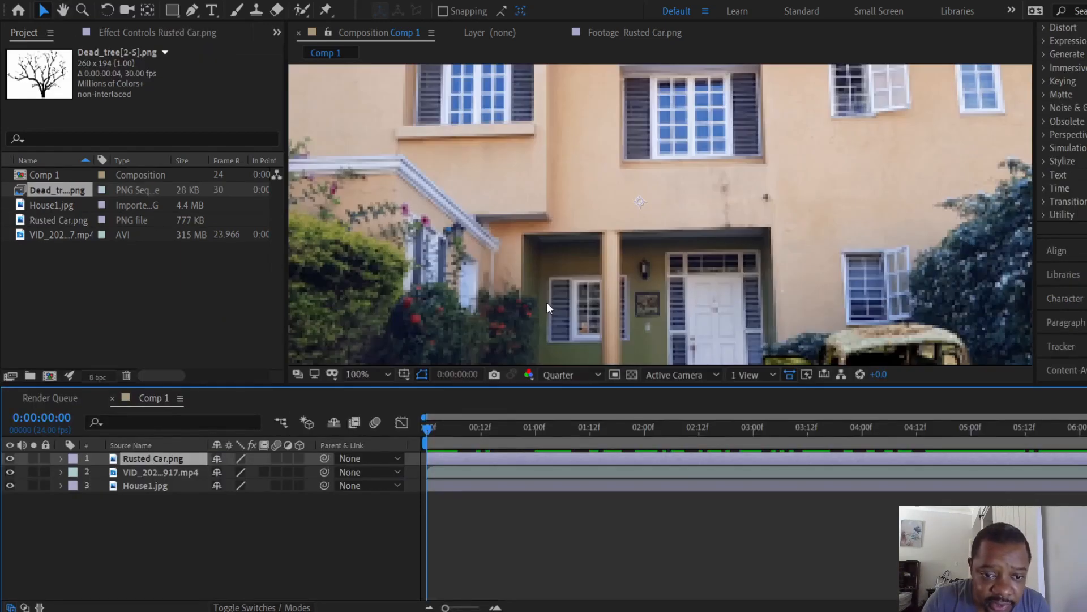
scroll(546, 301, down, 2)
scroll(547, 306, down, 1)
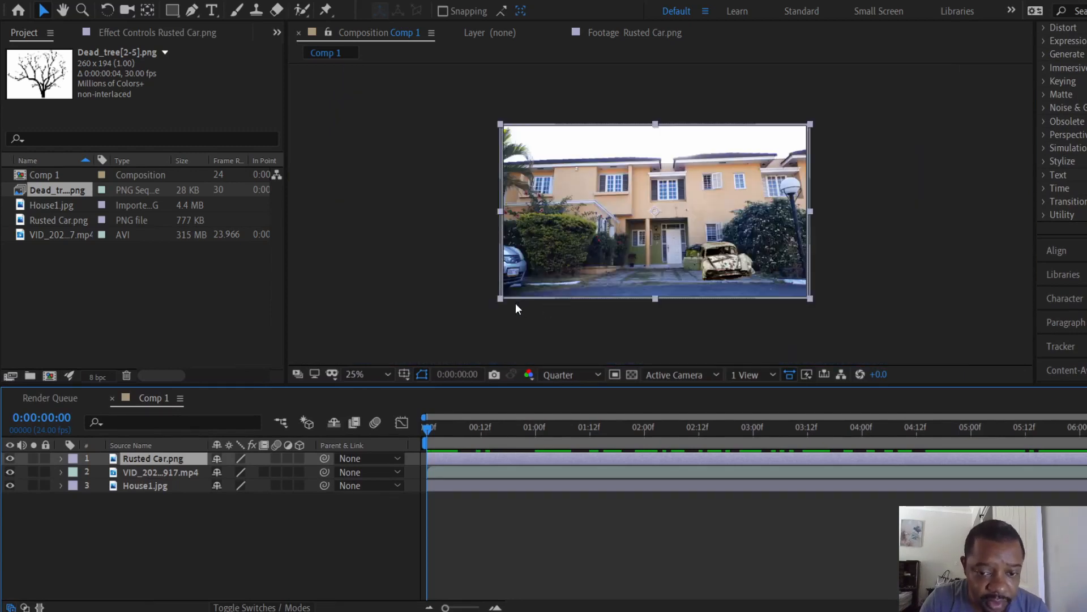
drag(524, 385, 525, 467)
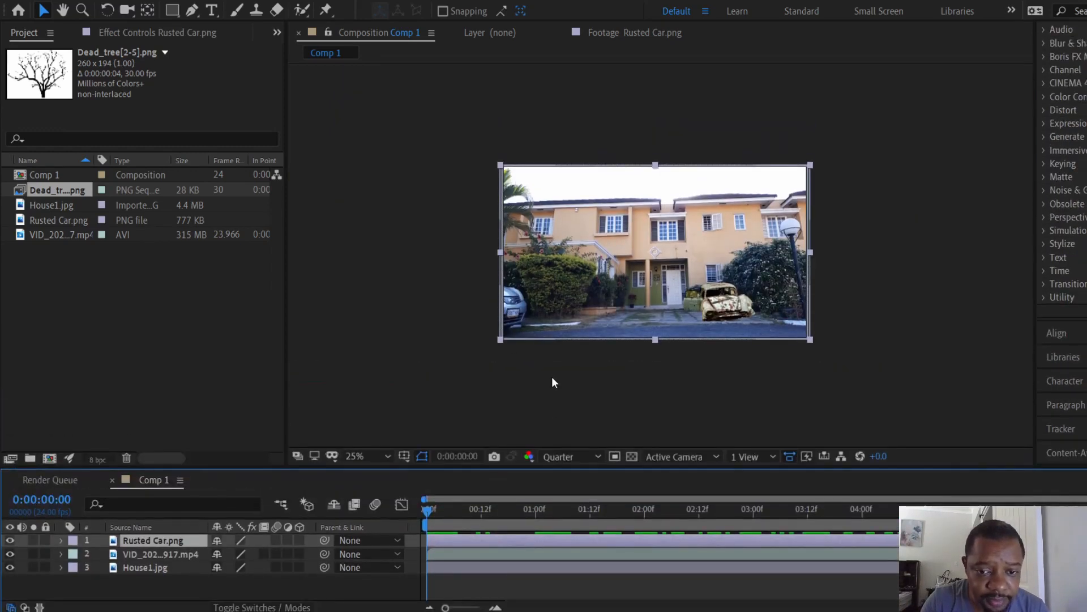
key(h)
key(v)
key(period)
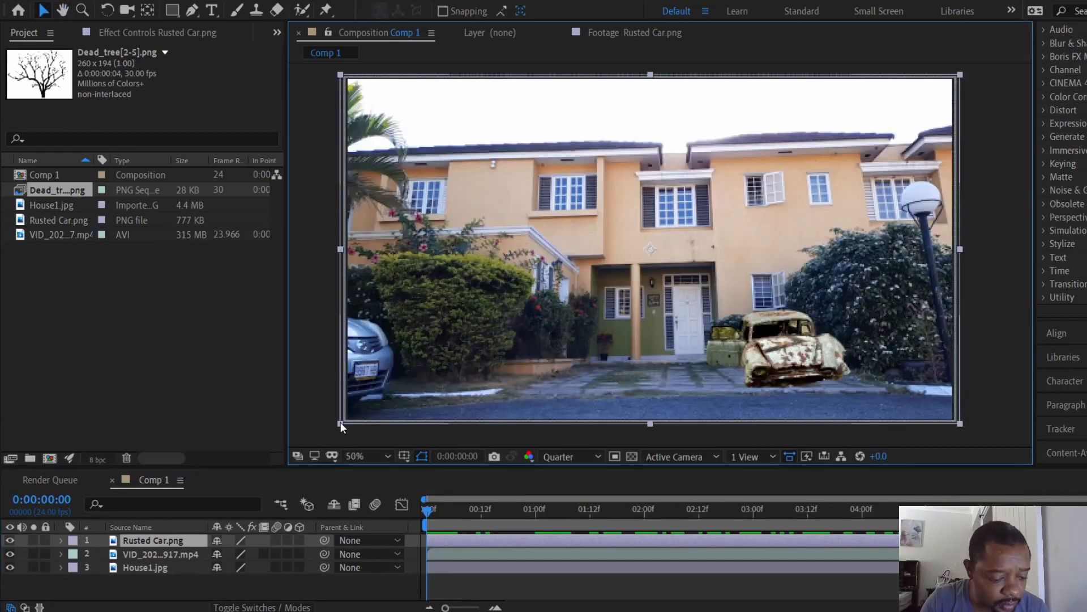
drag(341, 422, 345, 423)
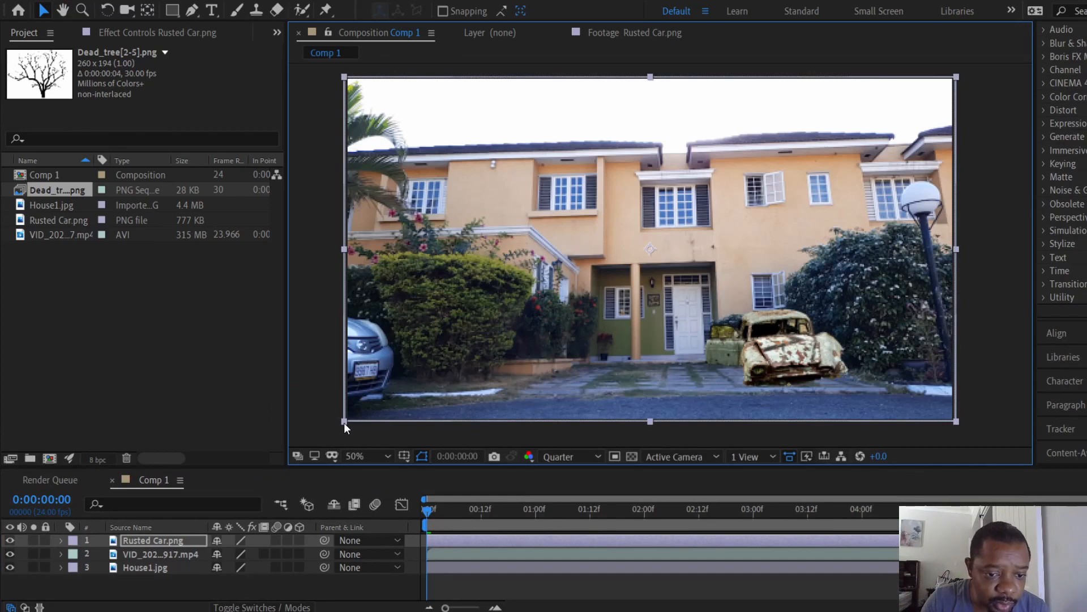
Step: Compare the frame bounds of the video, House1.jpg and Rusted Car.png layers in Comp 1
click(145, 553)
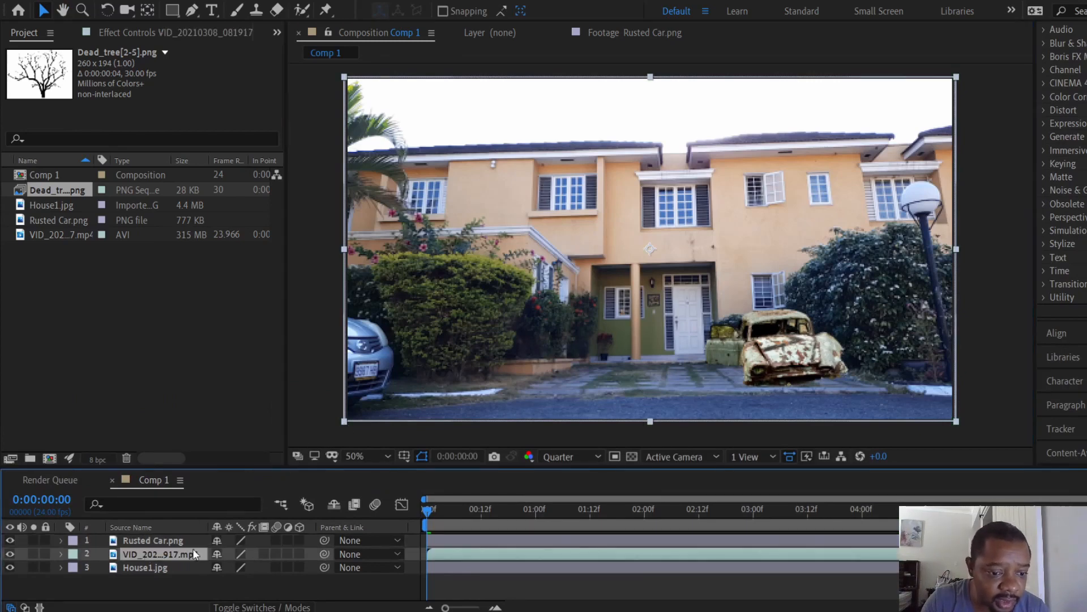
click(160, 567)
click(381, 395)
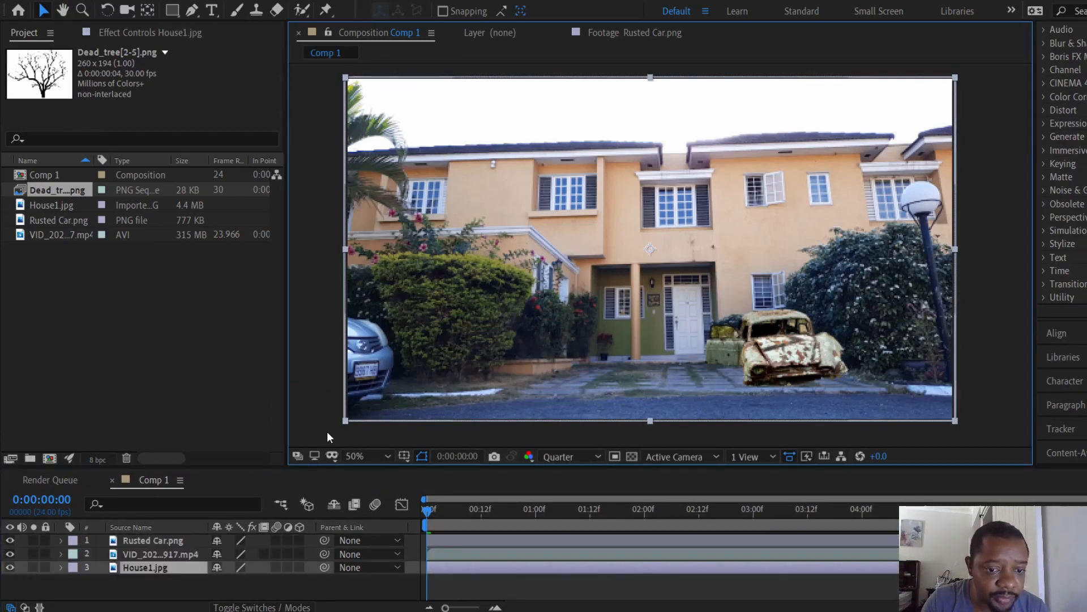
click(133, 552)
click(140, 540)
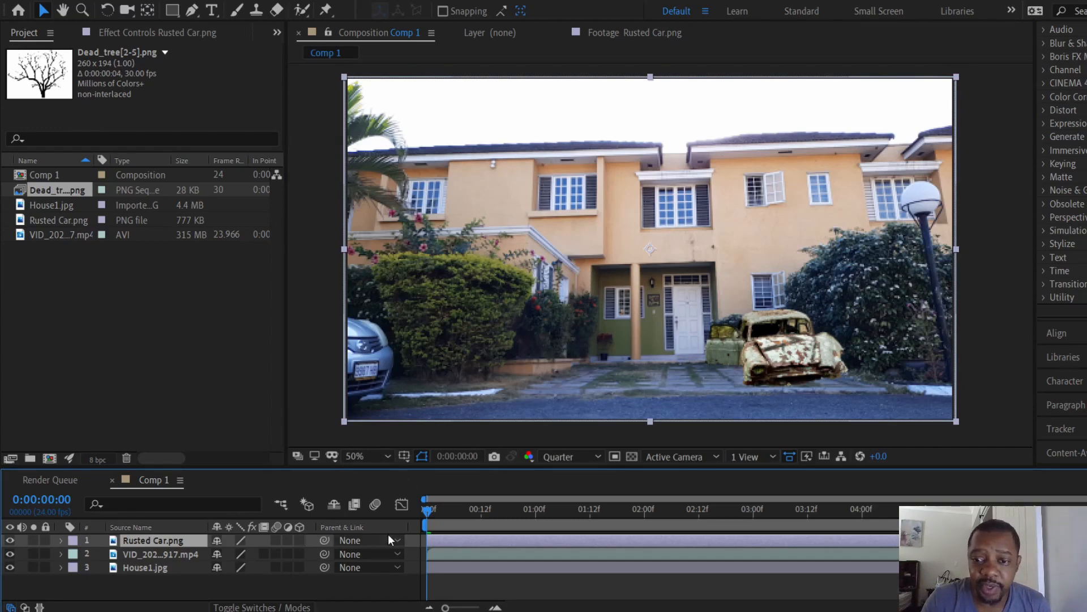
key(comma)
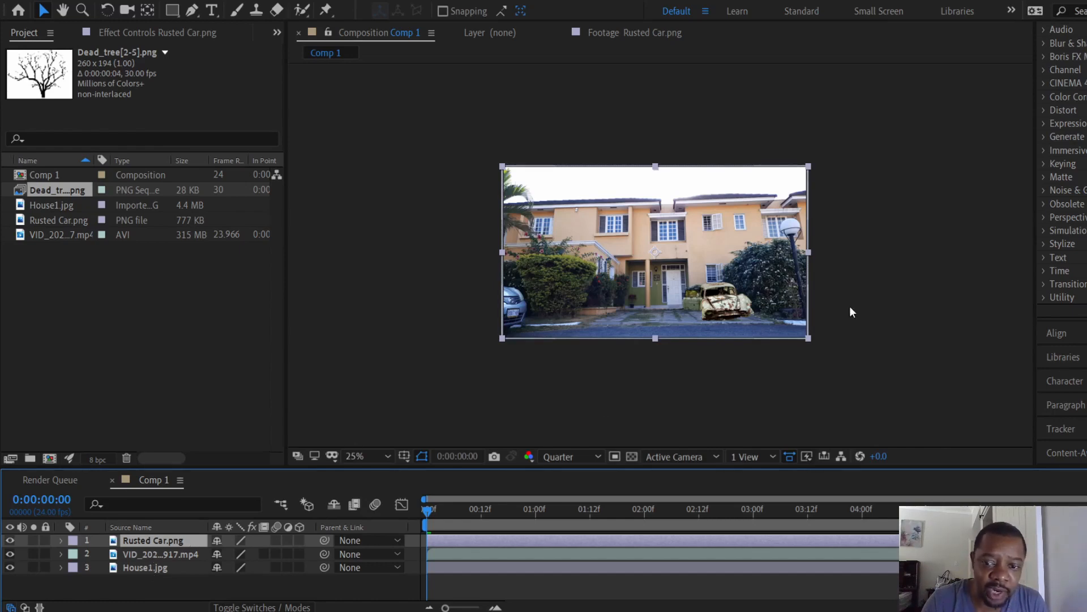
Step: Go to the video frame at 0:00:02:22, where the man's whole upper body is in view
click(153, 555)
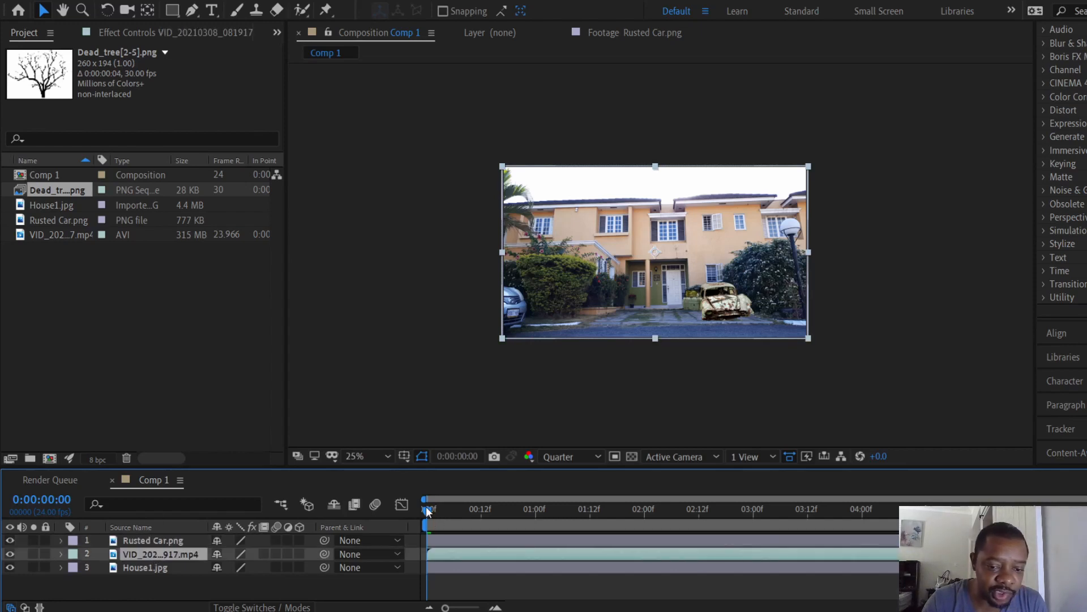
drag(428, 511, 747, 537)
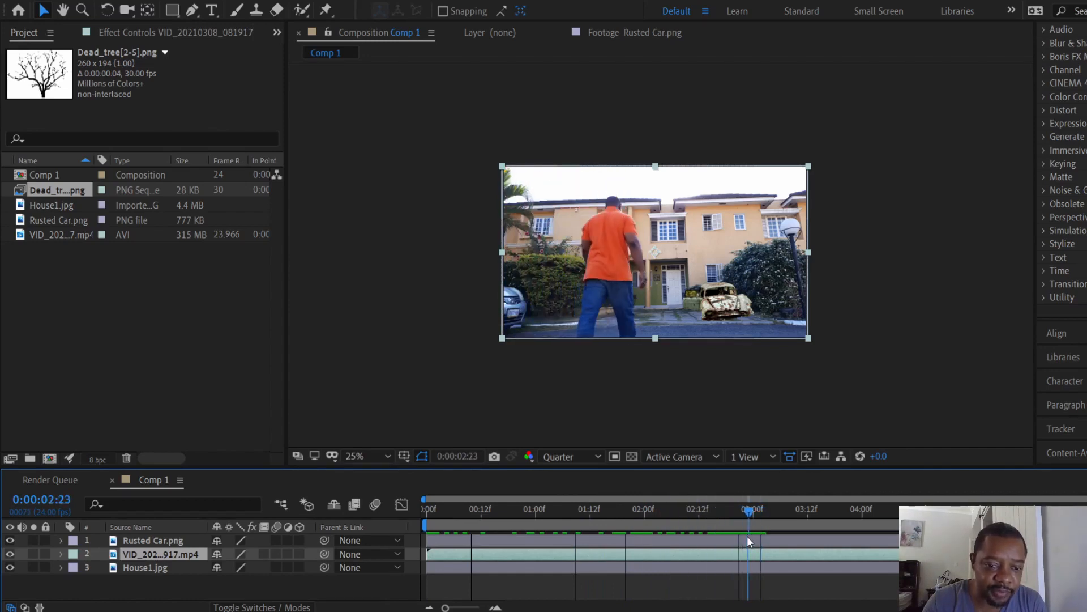
click(747, 536)
Step: Hide and show the video layer to compare the original footage with the damaged house in House1.jpg
click(124, 567)
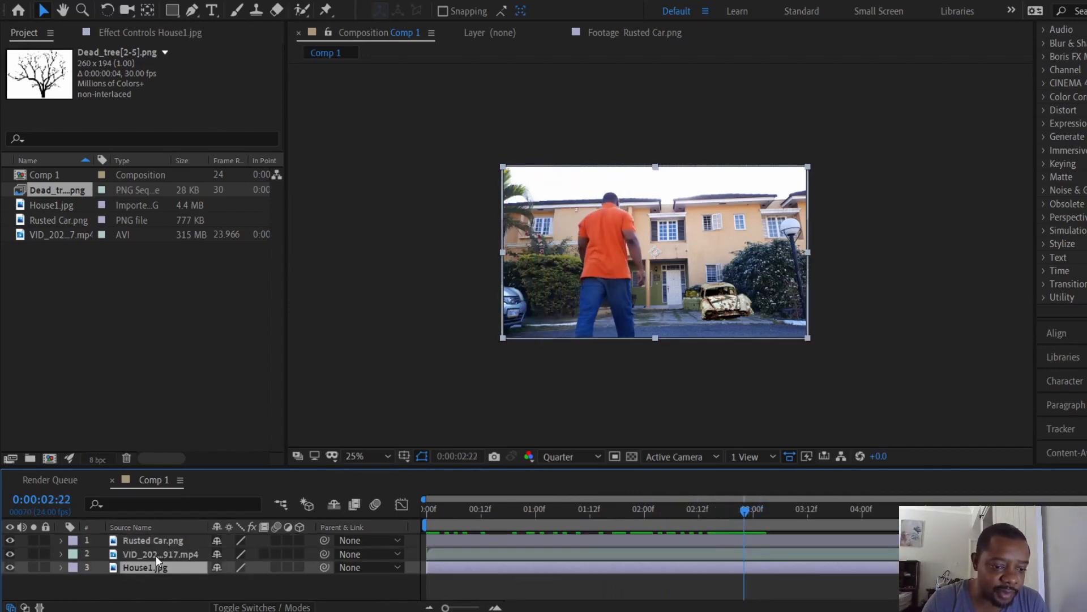
click(9, 554)
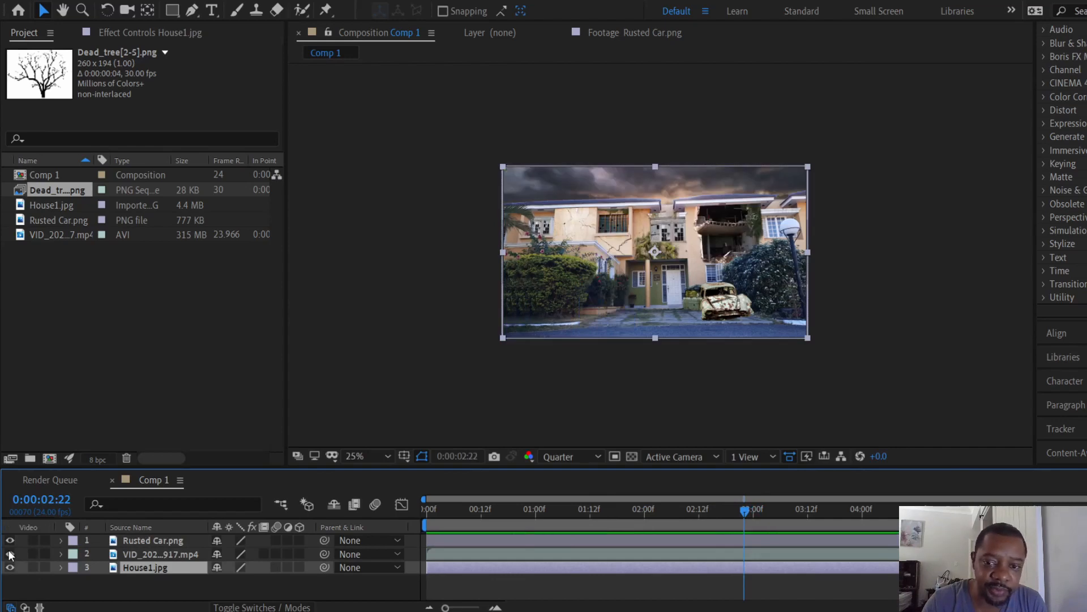
click(9, 554)
click(9, 554)
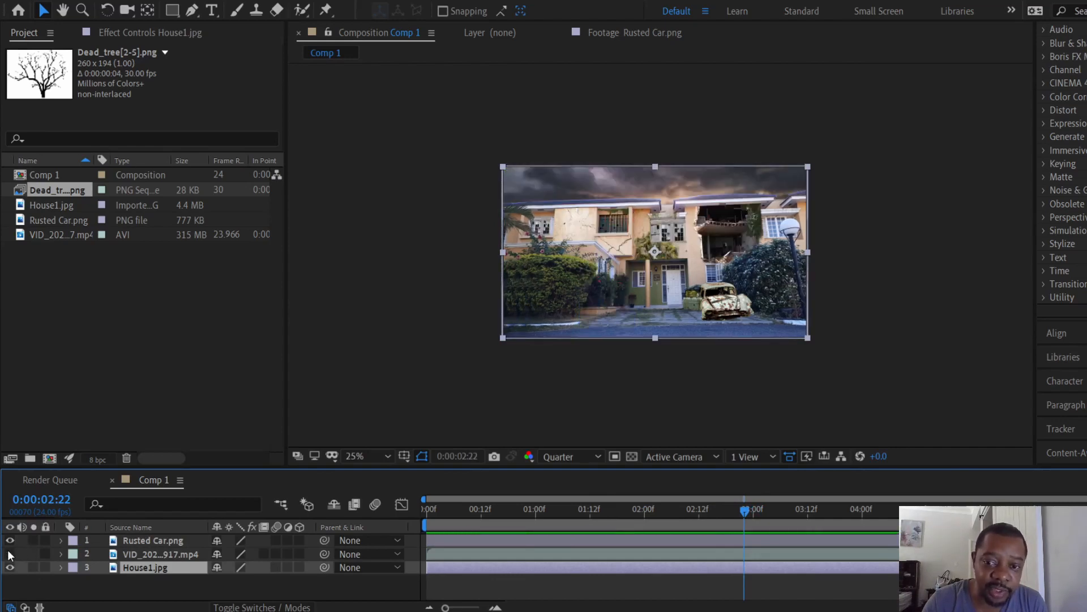
click(9, 554)
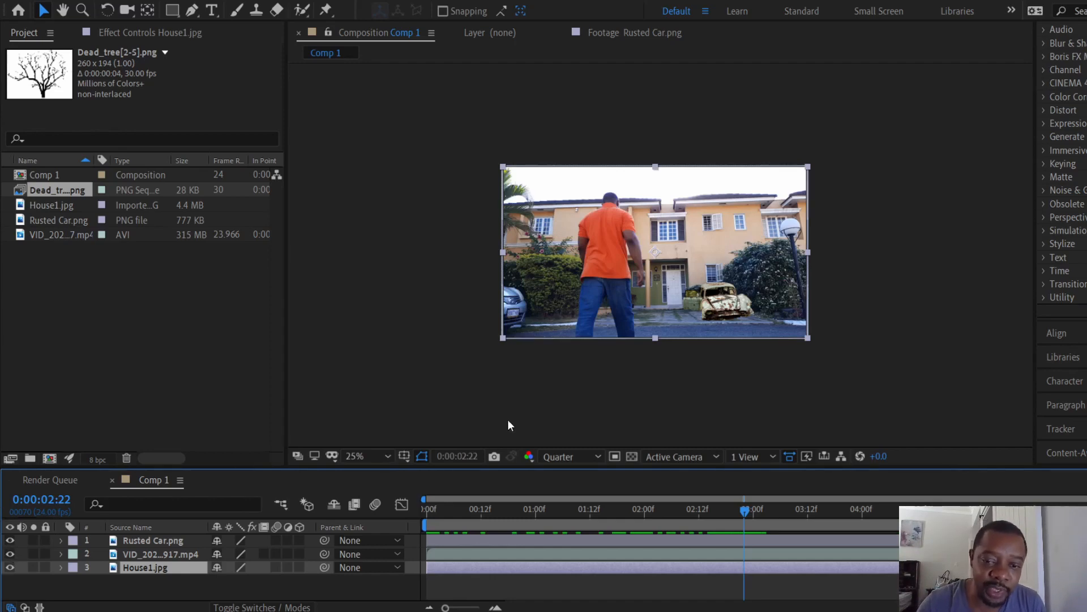
Step: Draw a closed Pen tool mask on the video layer loosely around the walking man, extending below the frame at his feet
click(144, 555)
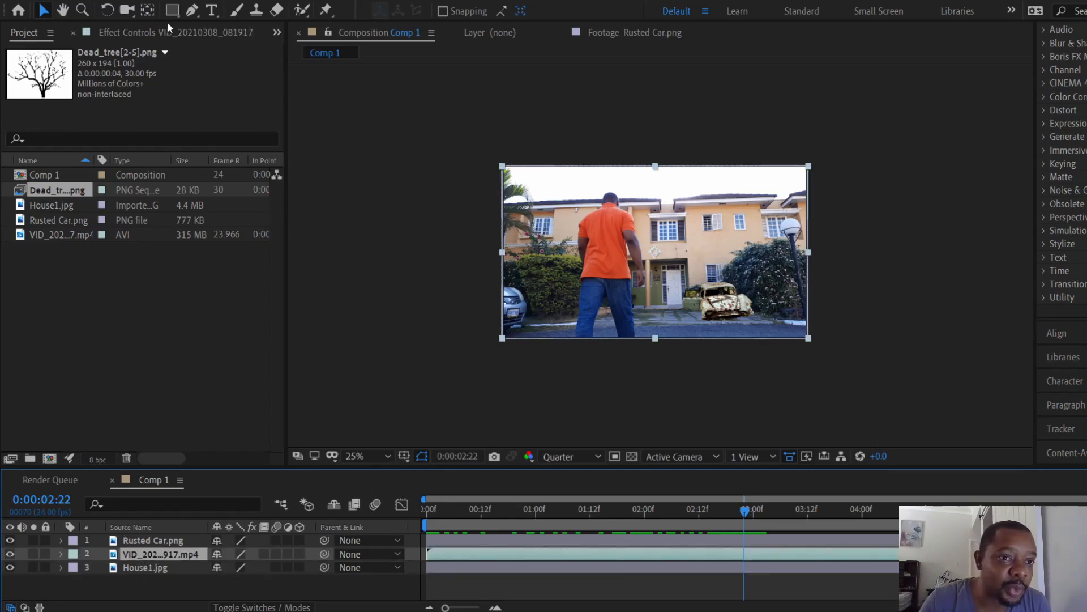
click(193, 11)
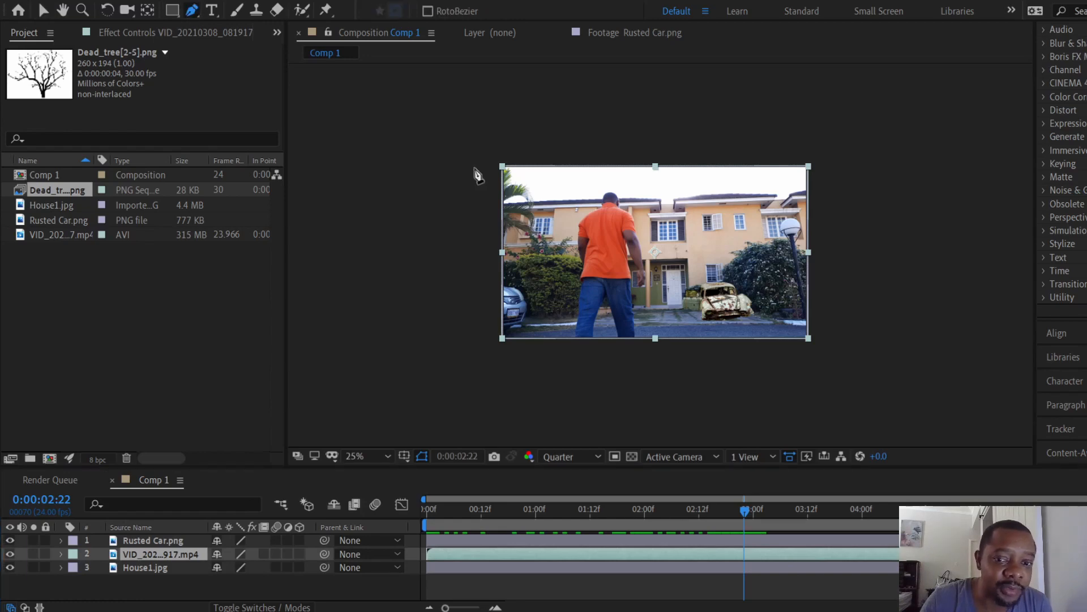
click(574, 336)
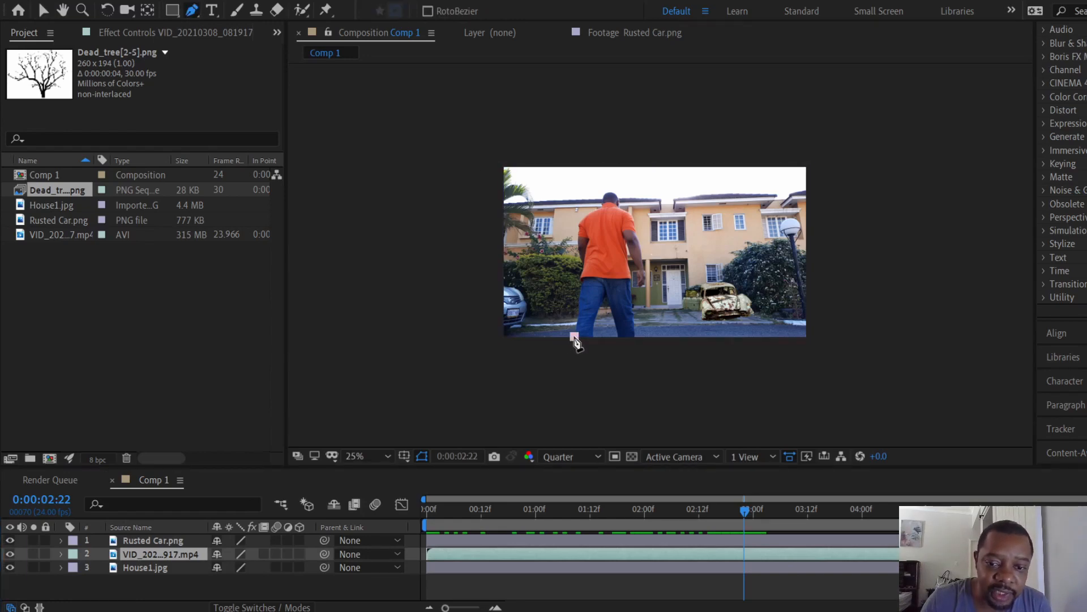
click(572, 307)
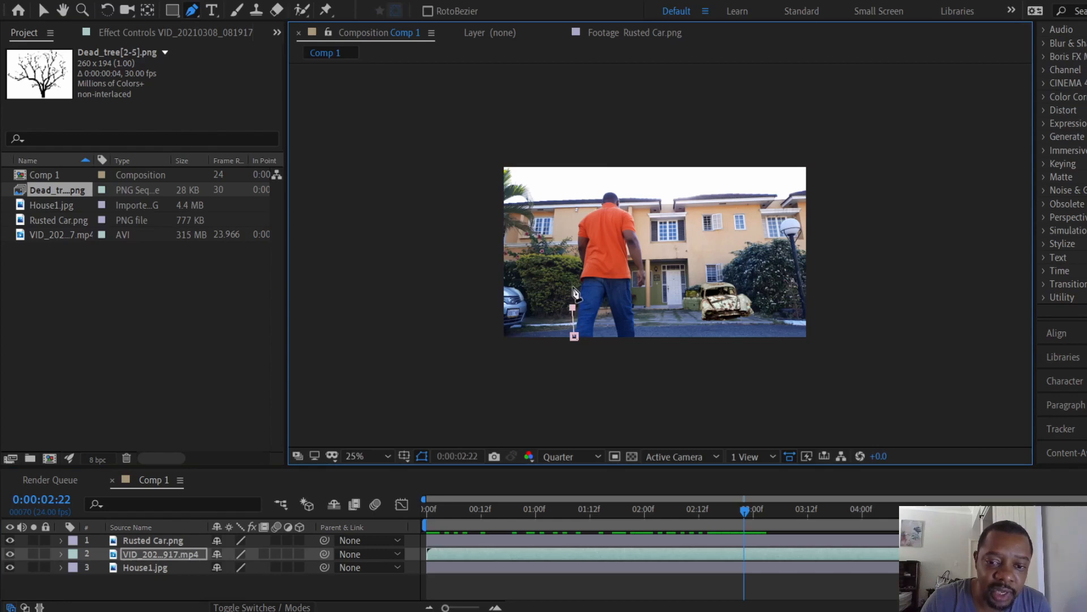
click(574, 285)
click(569, 256)
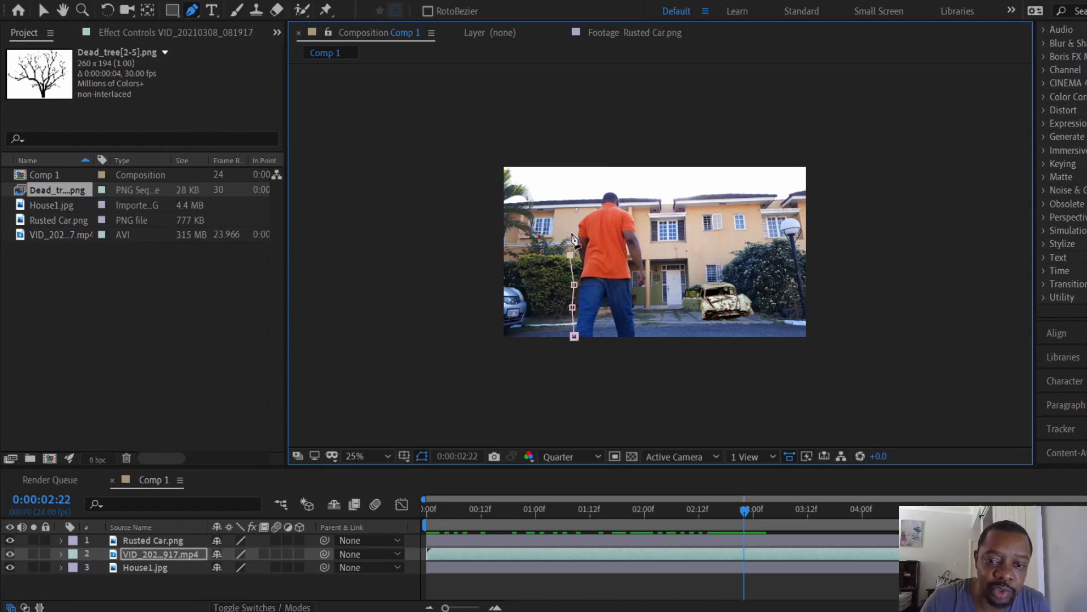
click(592, 209)
click(601, 191)
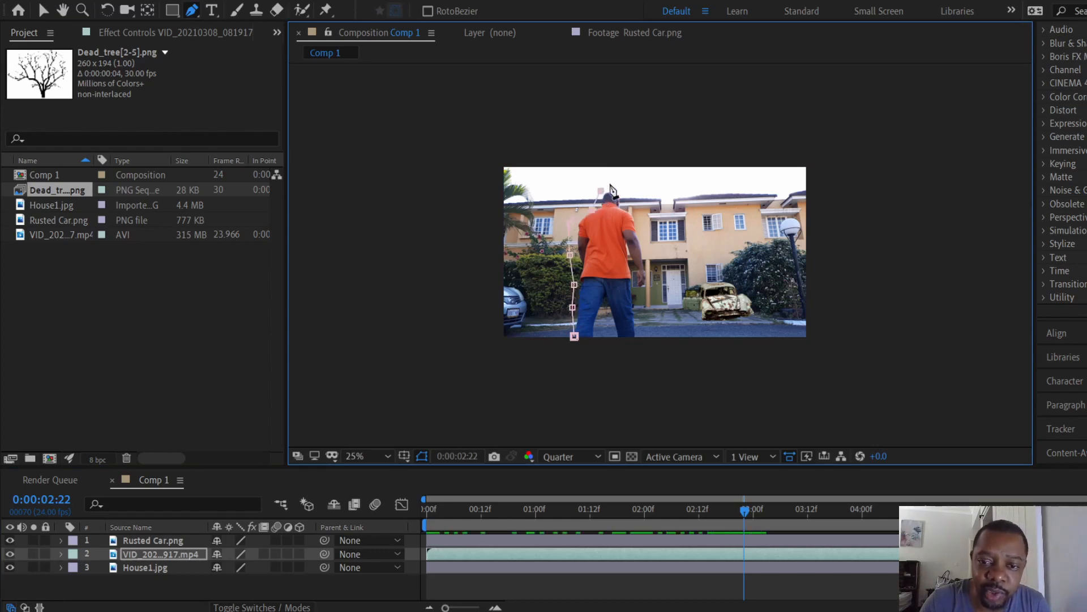
click(615, 186)
click(629, 200)
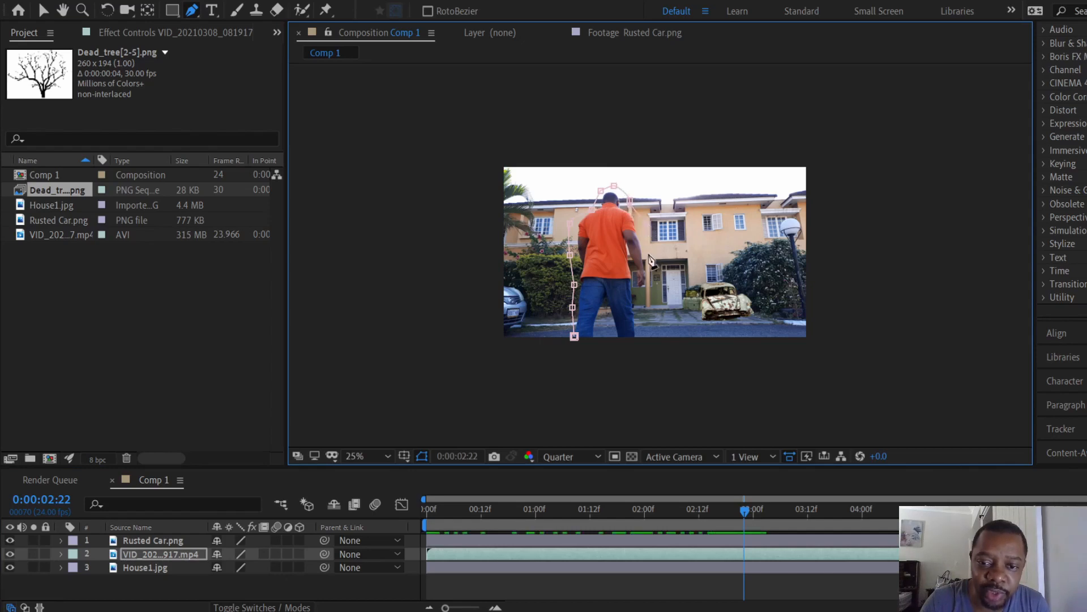
click(658, 287)
click(639, 307)
click(642, 344)
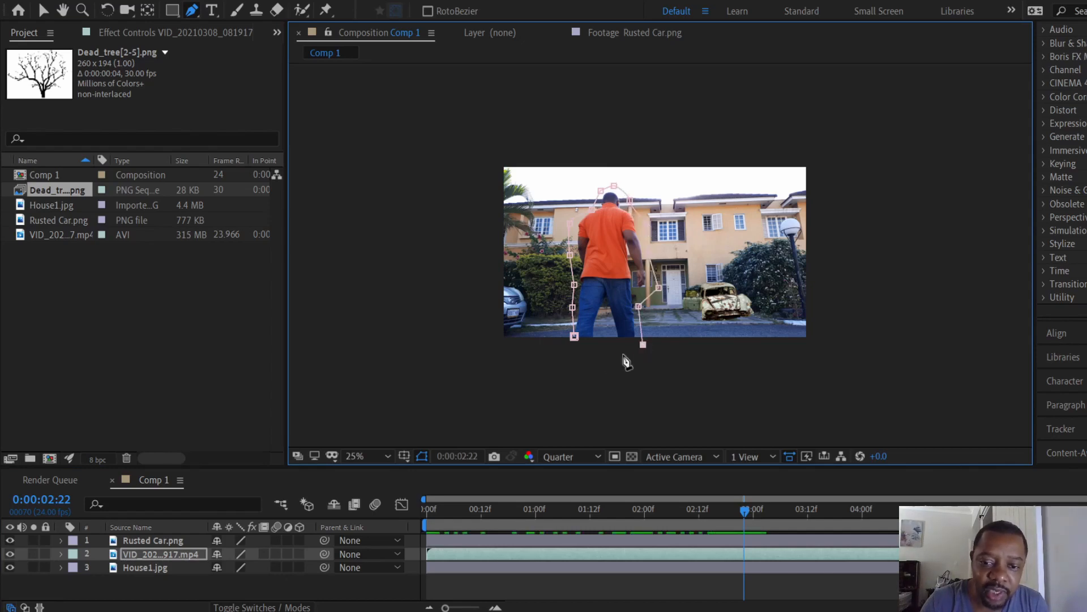
click(604, 354)
click(574, 337)
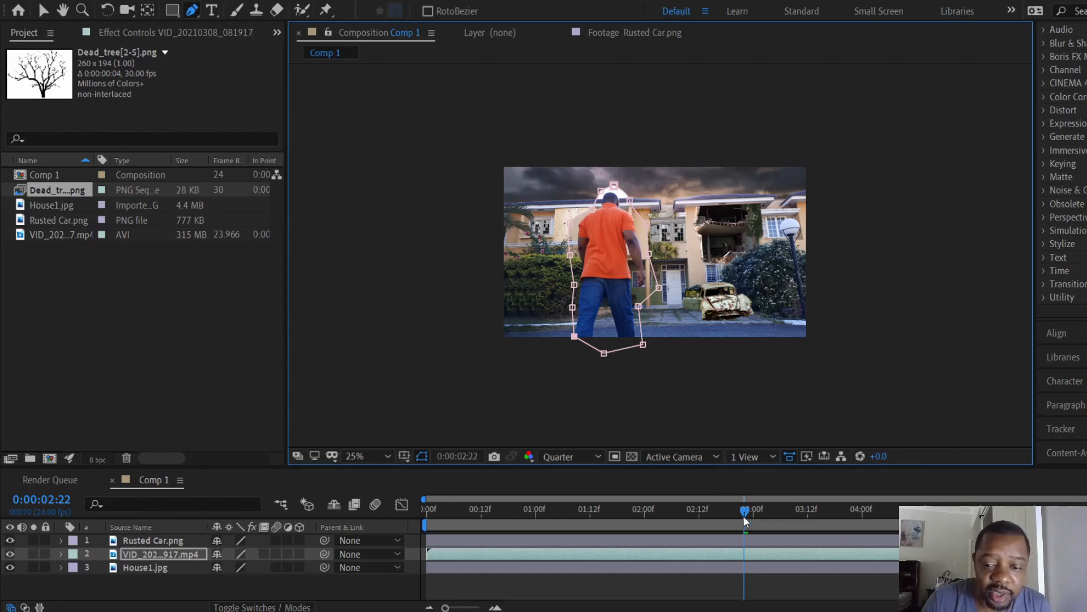
Step: Check the mask against the man's position at 0:00:02:06, and set the mode of Mask 1 on the video layer to None
drag(746, 512, 674, 515)
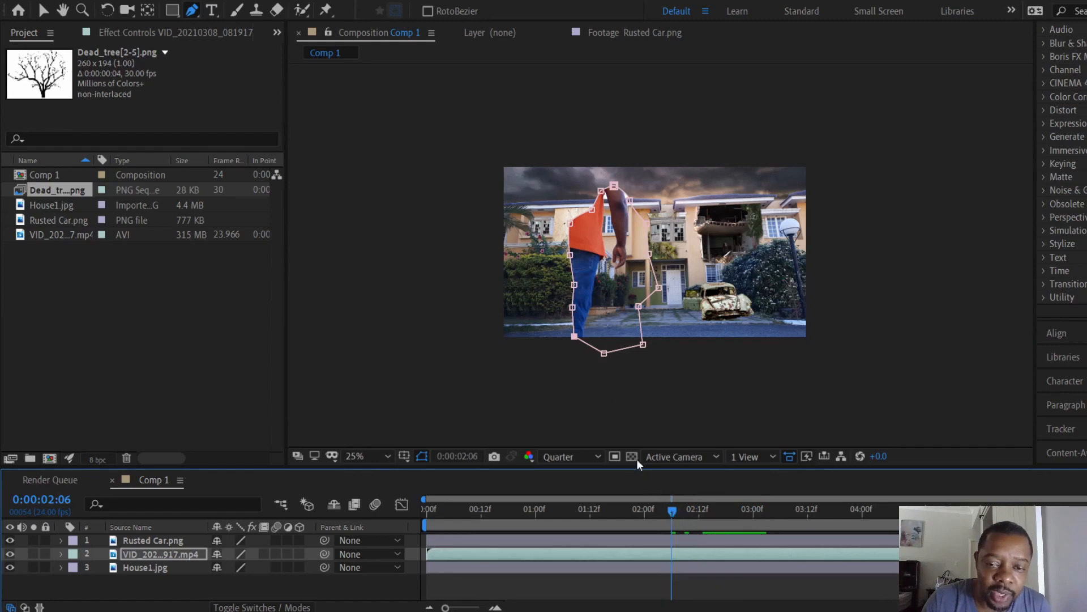
click(61, 553)
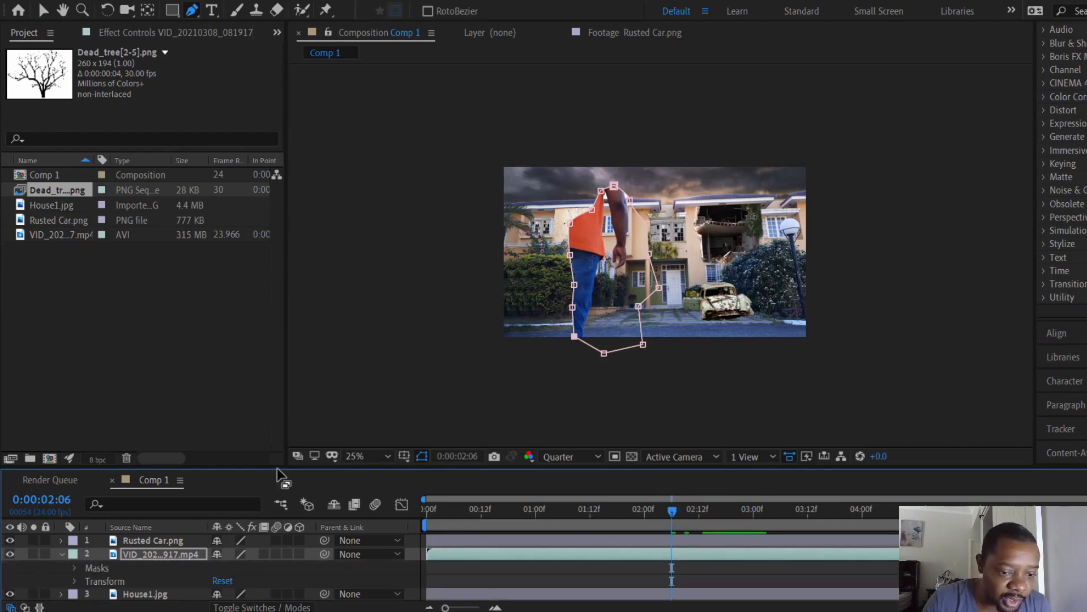
drag(295, 466, 332, 349)
click(74, 455)
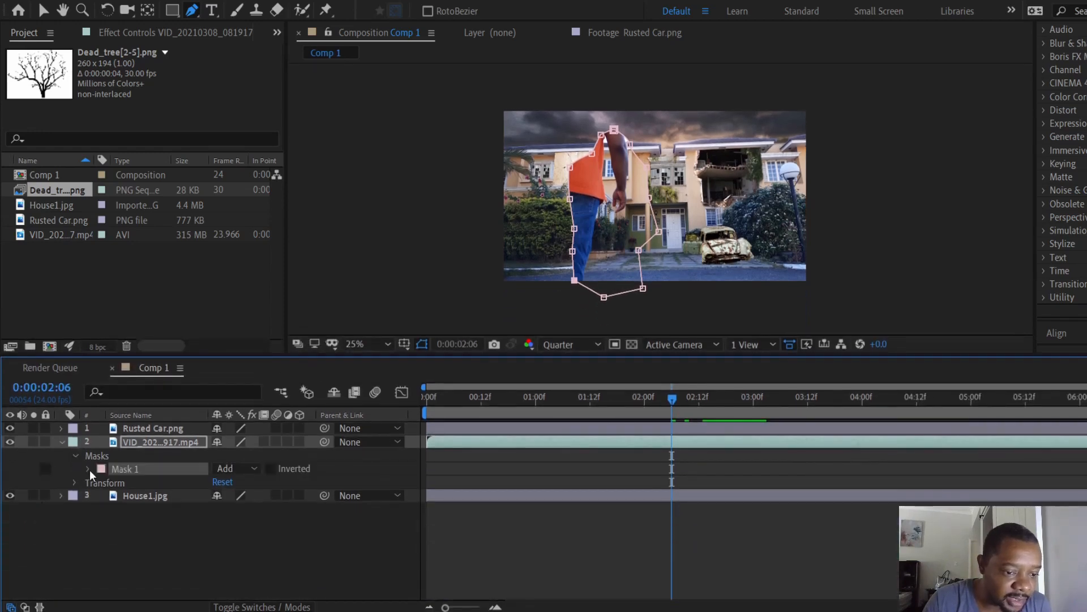
click(249, 490)
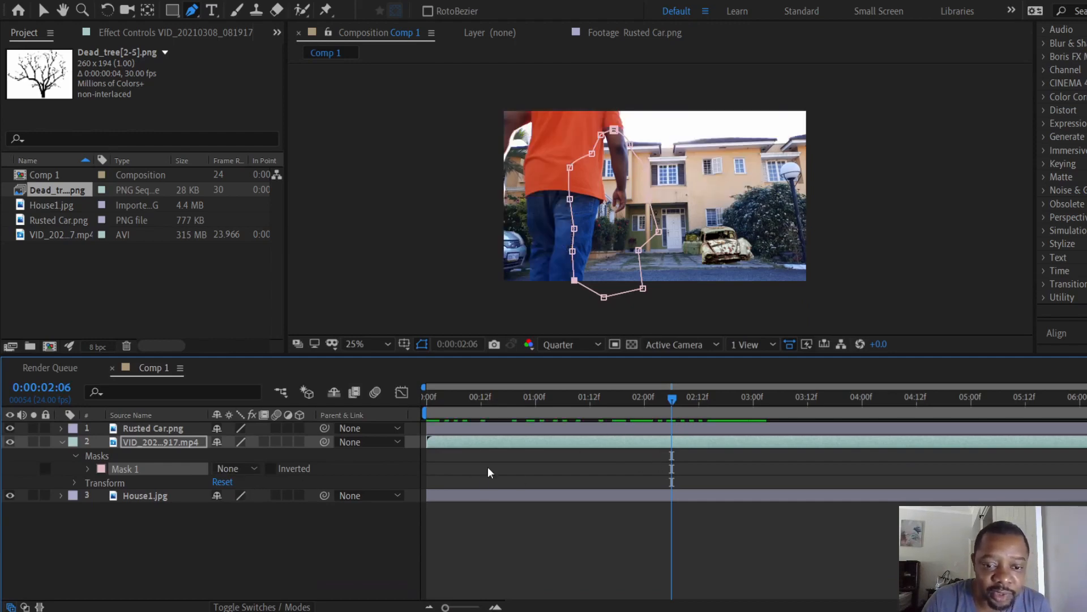
Step: Shift the video layer earlier so its 0:00:03:00 frame falls at the composition start, and return to 0:00:00:00
drag(593, 400, 752, 449)
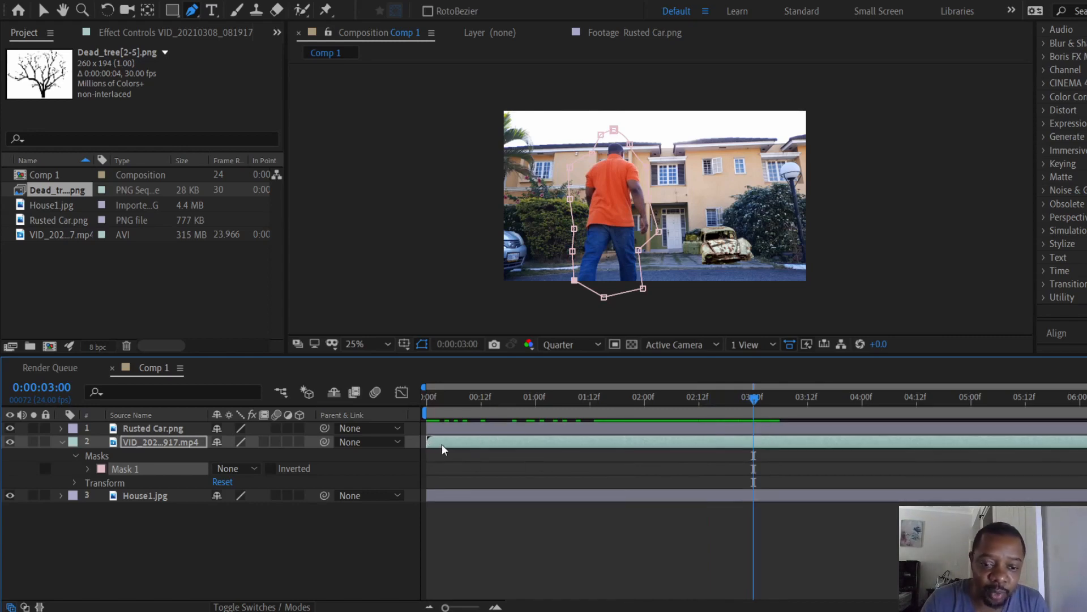
drag(427, 443, 460, 437)
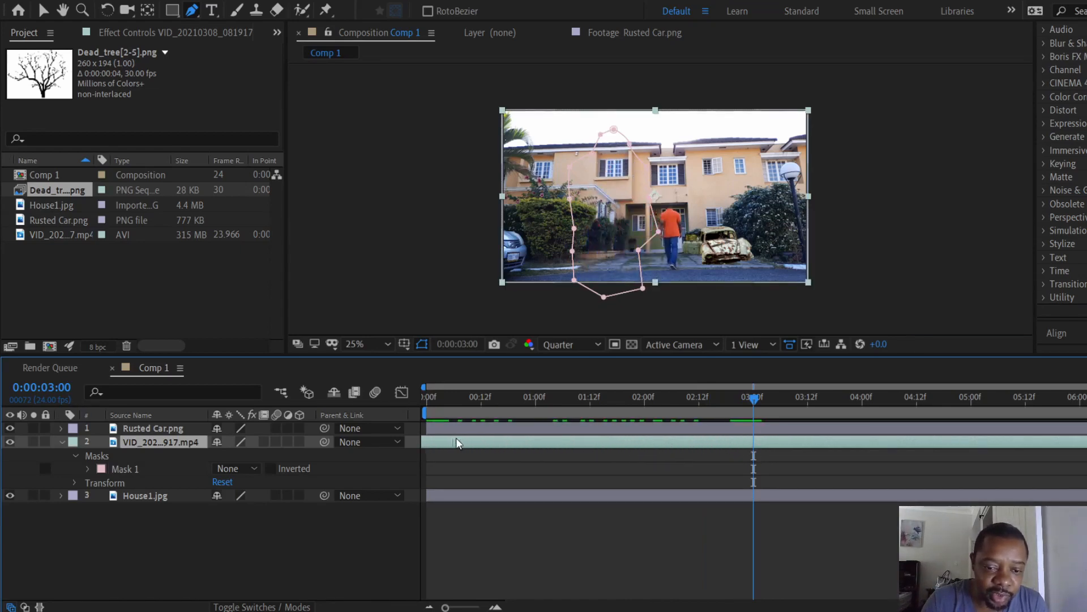
drag(459, 394, 423, 402)
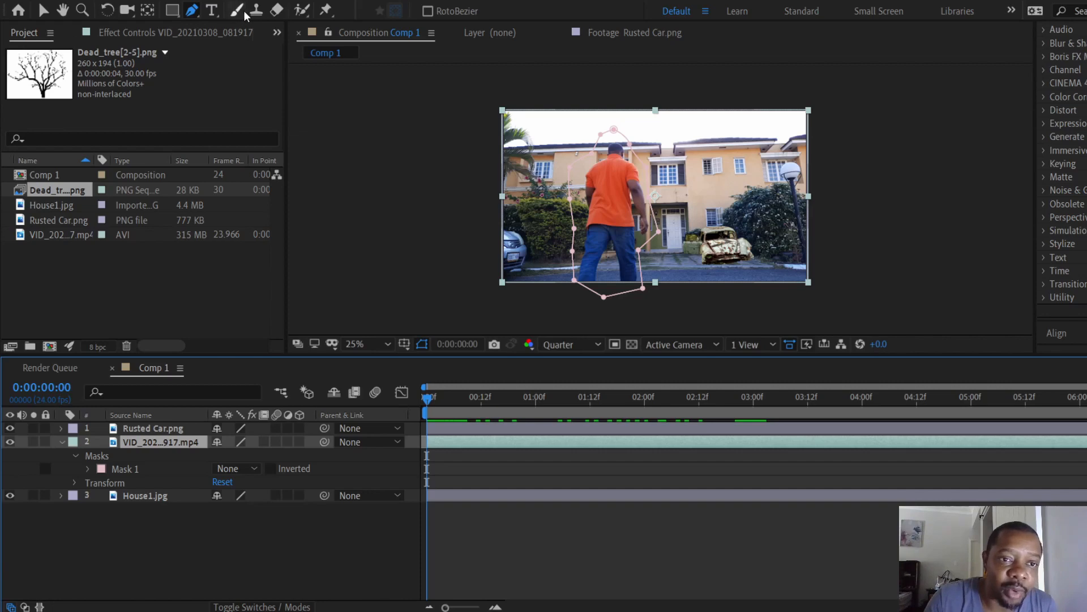
Step: Open the video layer with the Roto Brush tool and paint foreground strokes over the man's head, shirt and legs
click(301, 11)
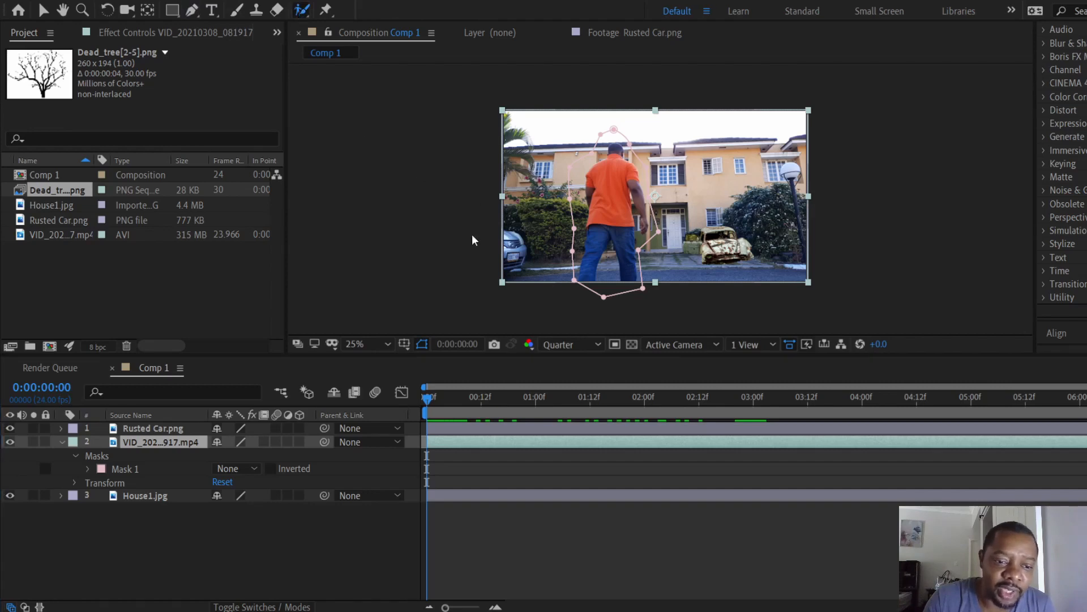
double_click(607, 183)
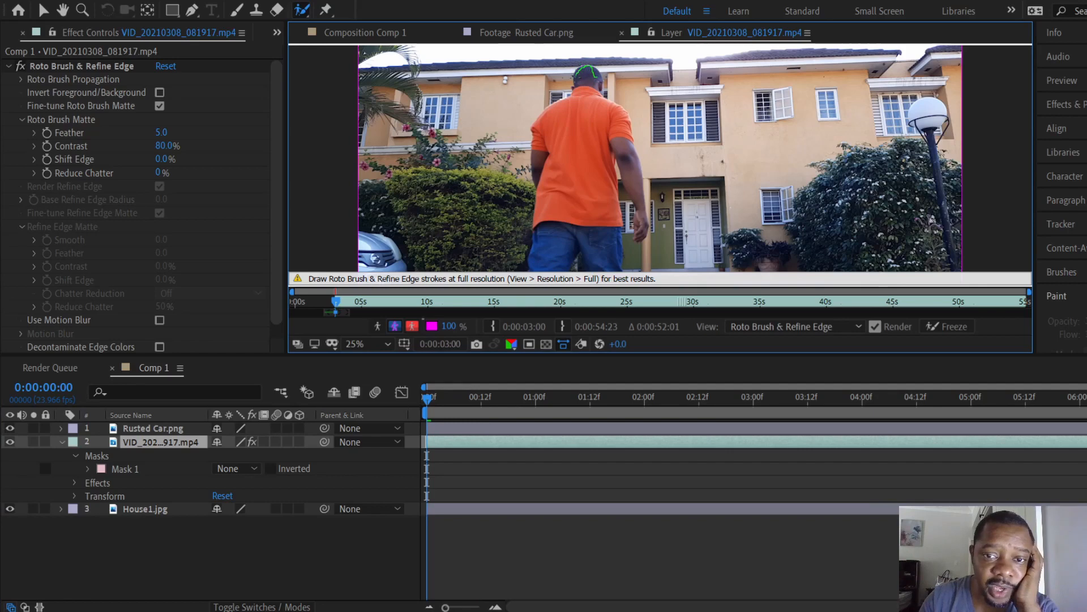
mouse_move(571, 103)
mouse_down()
mouse_move(543, 124)
mouse_move(536, 156)
mouse_move(548, 272)
mouse_move(577, 251)
mouse_move(580, 260)
mouse_move(619, 223)
mouse_move(610, 151)
mouse_move(643, 235)
mouse_move(631, 136)
mouse_move(607, 105)
mouse_up()
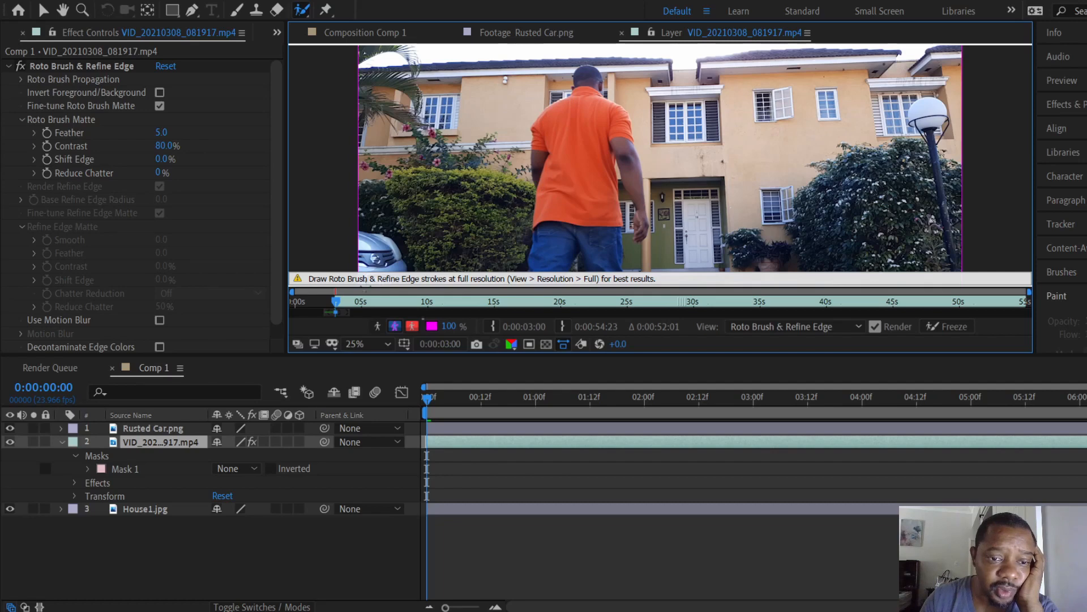
key(comma)
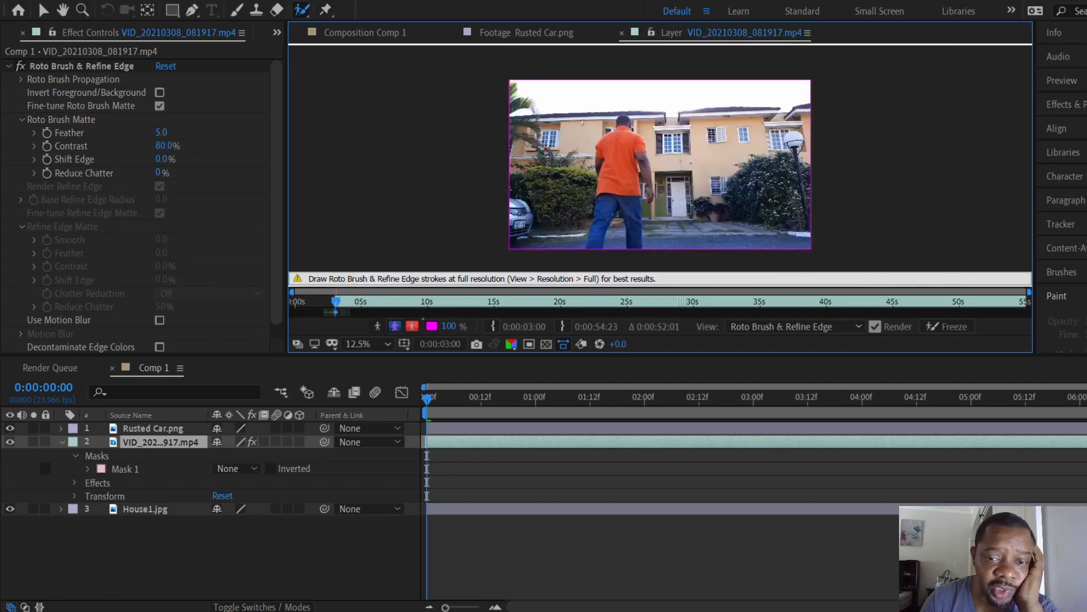
mouse_move(594, 247)
mouse_down()
mouse_move(623, 127)
mouse_move(641, 249)
mouse_up()
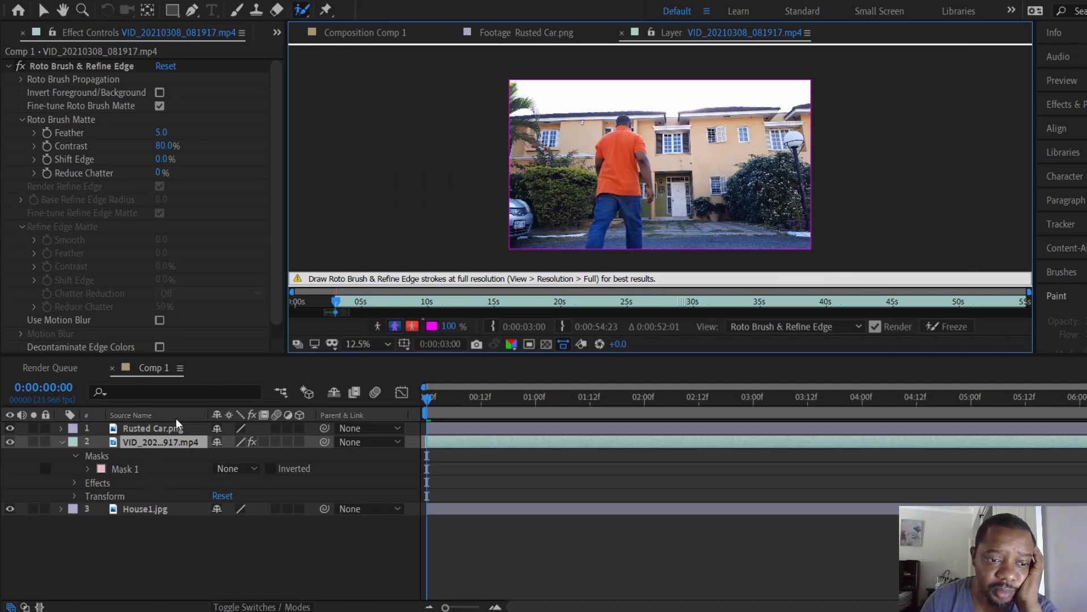
Step: Check the roto result in Comp 1, reopen the video layer, and paint another Roto Brush stroke along the man's legs
click(396, 31)
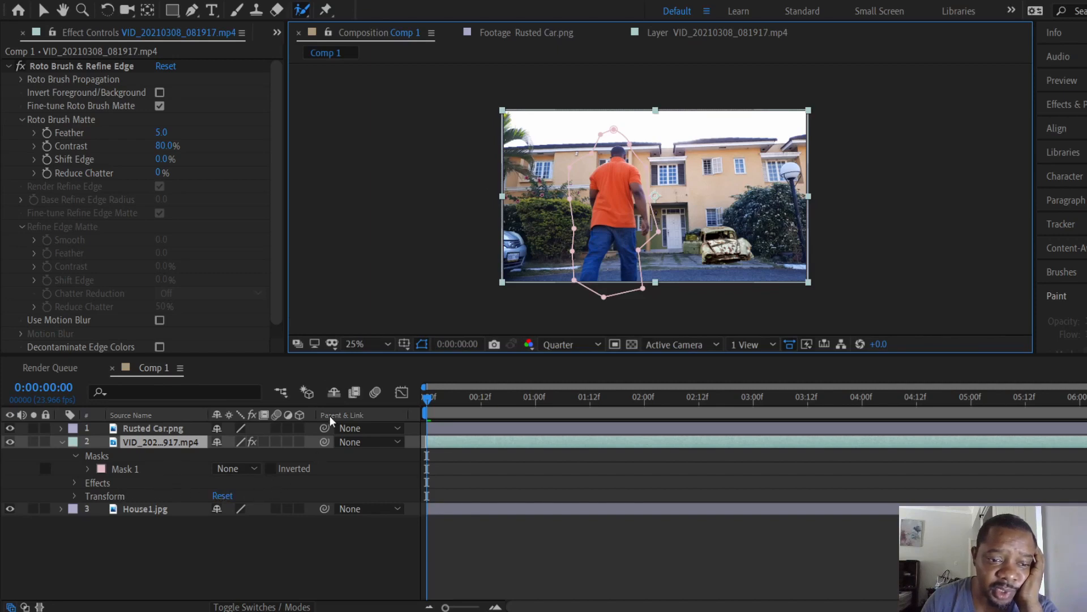
double_click(611, 181)
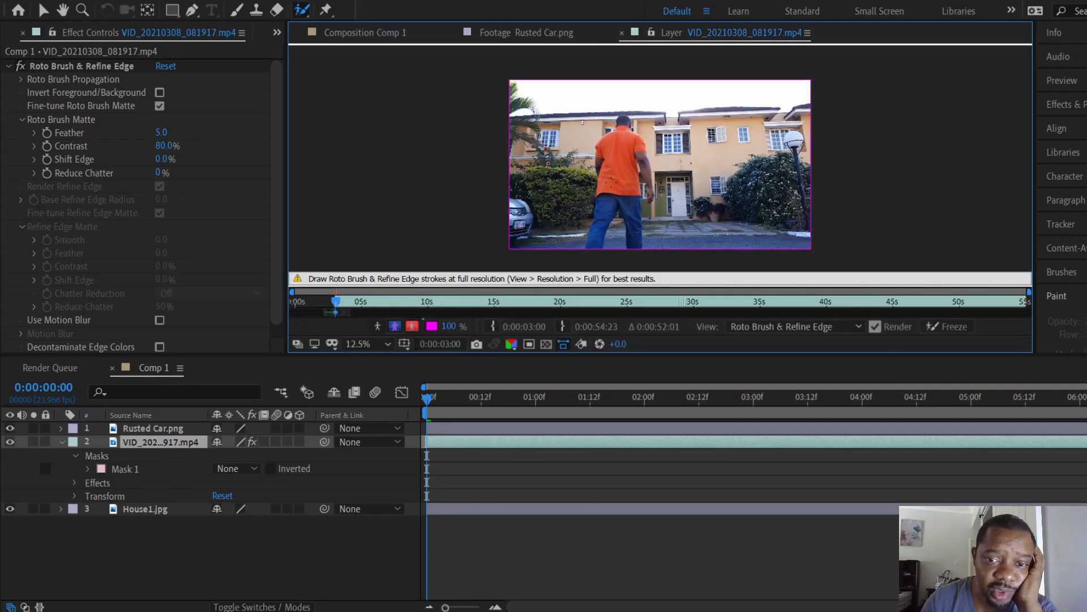
mouse_move(594, 245)
mouse_down()
mouse_move(629, 120)
mouse_move(640, 231)
mouse_up()
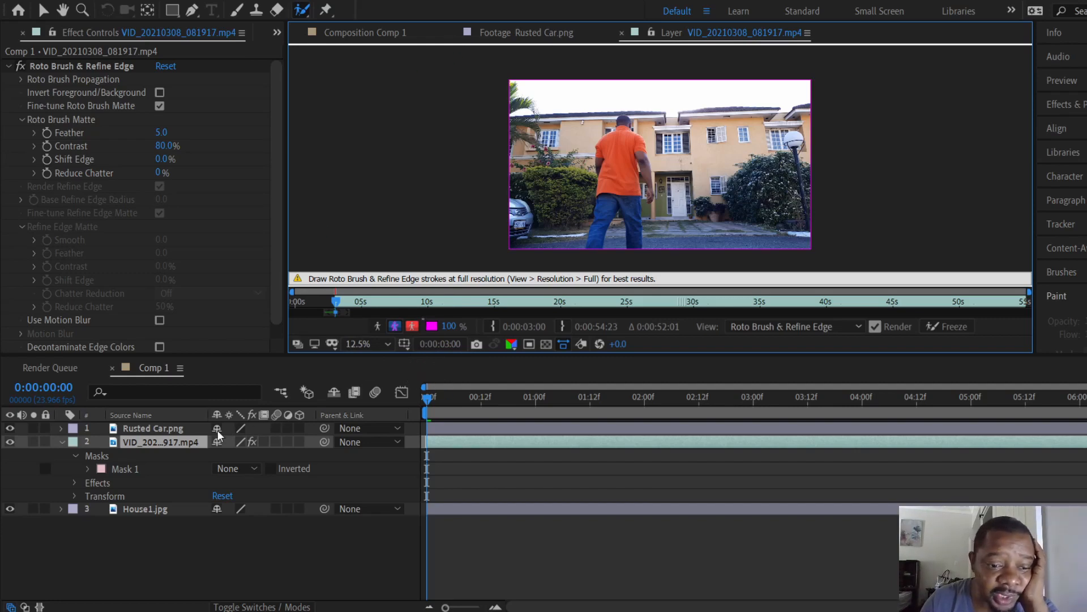
click(164, 442)
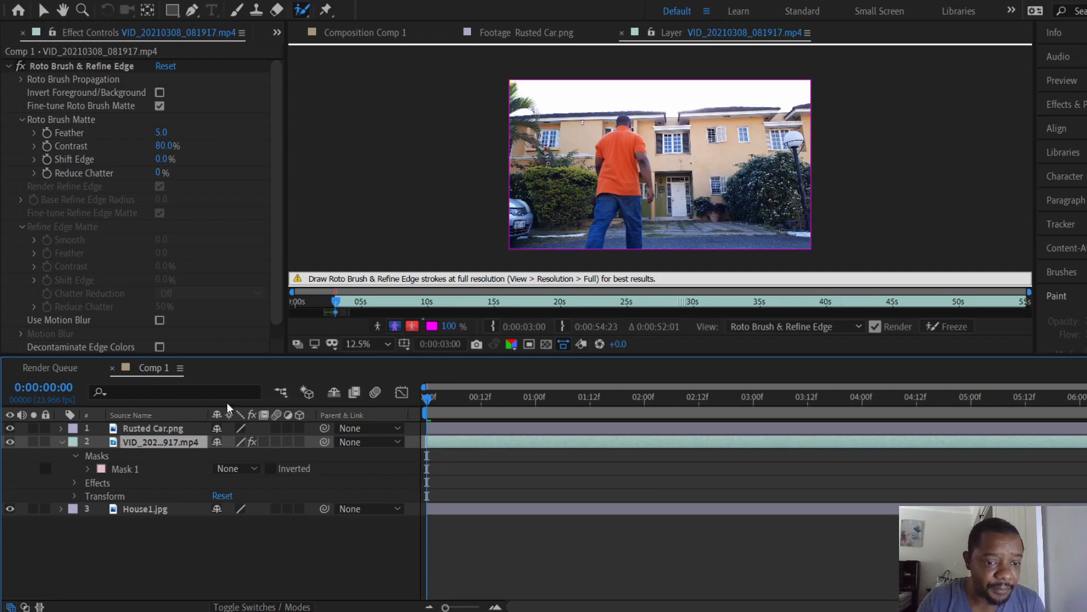
Step: Return to the Comp 1 composition view and set its preview resolution to Full
click(374, 33)
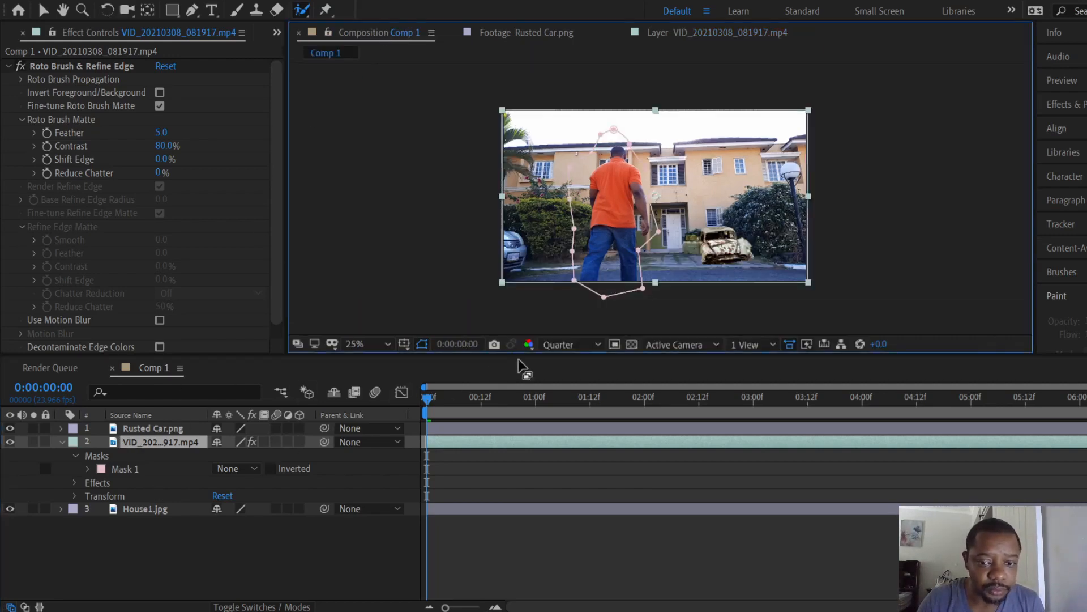
click(560, 345)
click(576, 379)
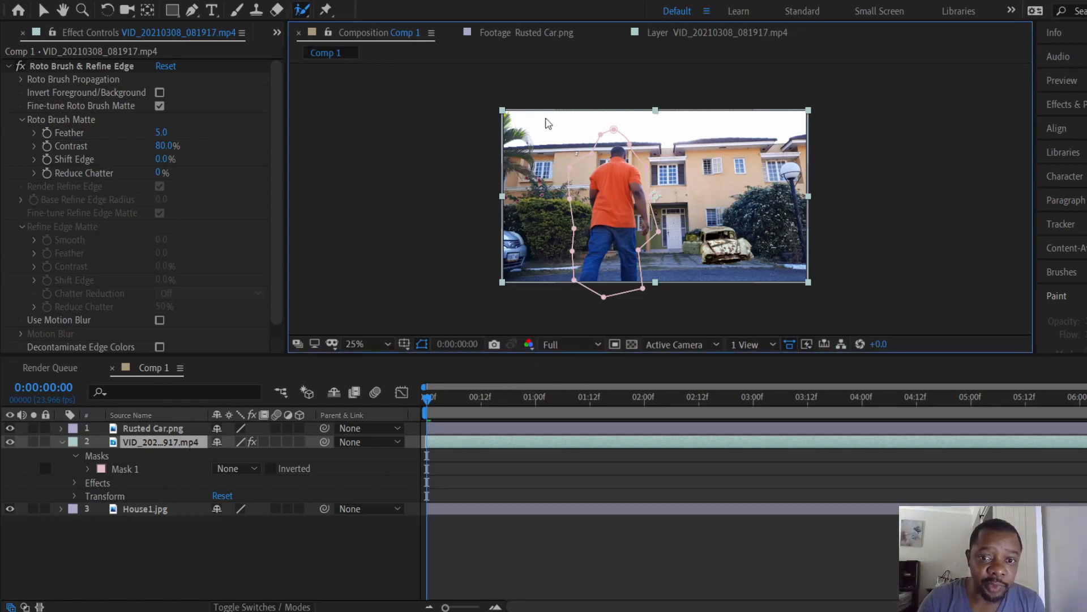
Step: Reopen the video layer and paint Roto Brush foreground strokes along the man's left leg and from his shirt down to his feet
double_click(614, 182)
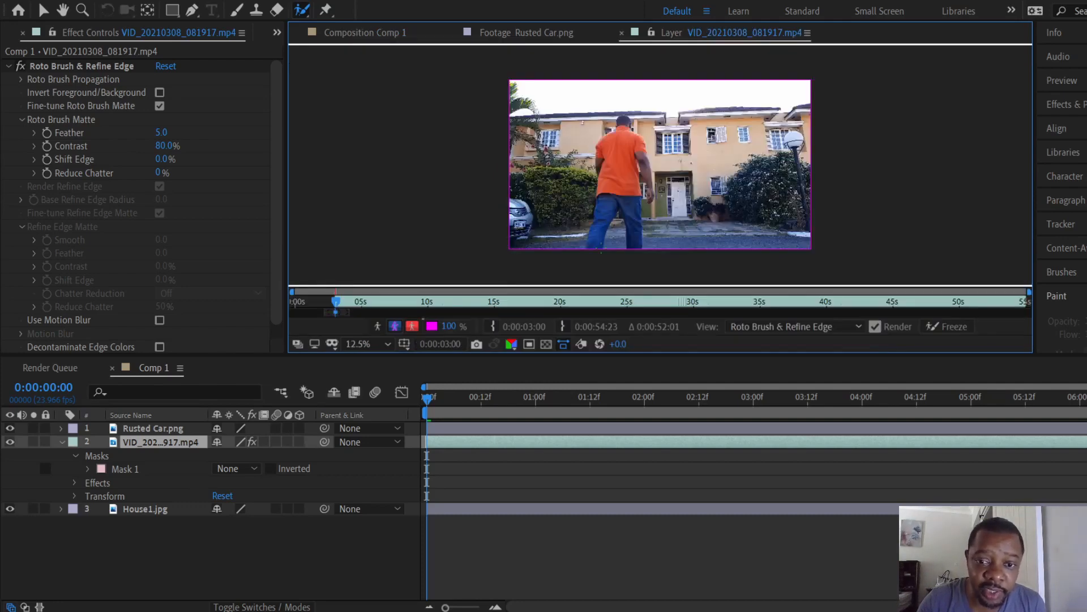
mouse_move(594, 247)
mouse_down()
mouse_move(624, 124)
mouse_move(642, 248)
mouse_move(591, 226)
mouse_move(599, 199)
mouse_up()
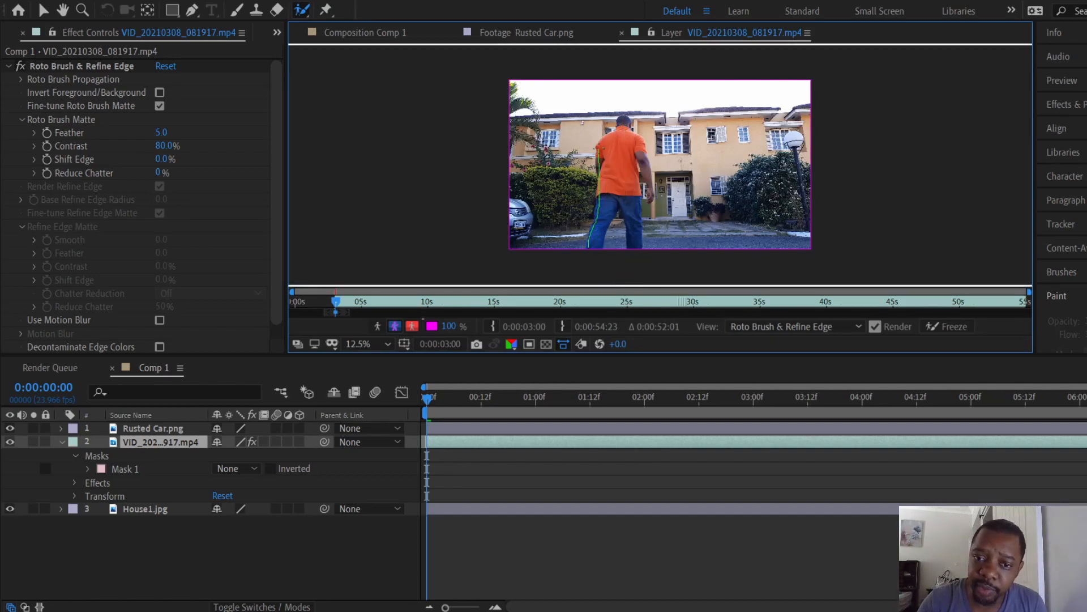
mouse_move(615, 131)
mouse_down()
mouse_move(624, 120)
mouse_move(651, 189)
mouse_move(640, 158)
mouse_move(637, 250)
mouse_up()
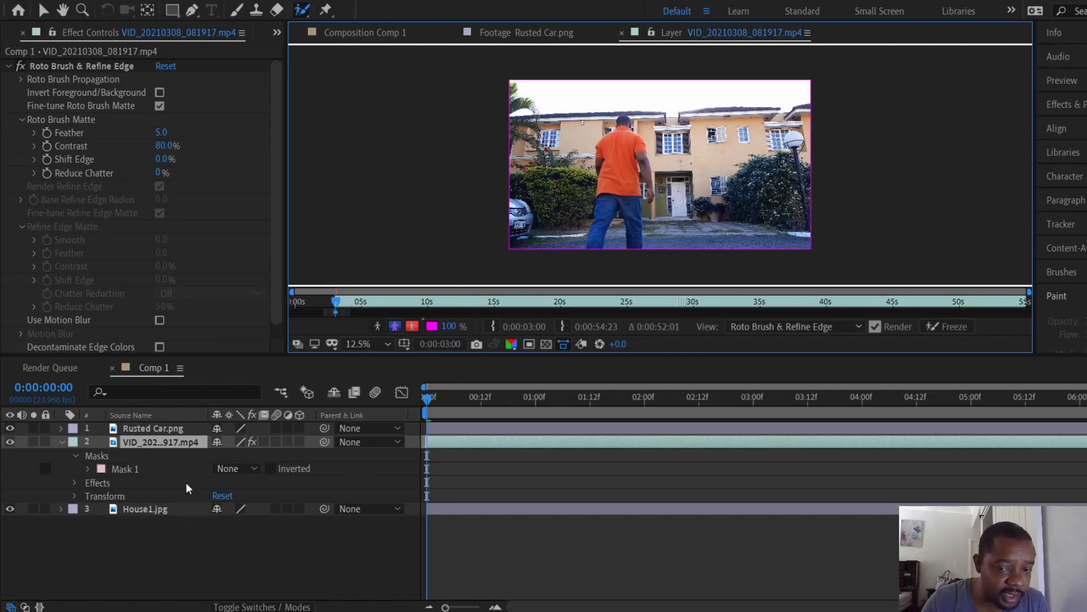
Step: Set Mask 1 to Add on the video layer and pull its upper points in tightly around the man's head in Comp 1
click(243, 497)
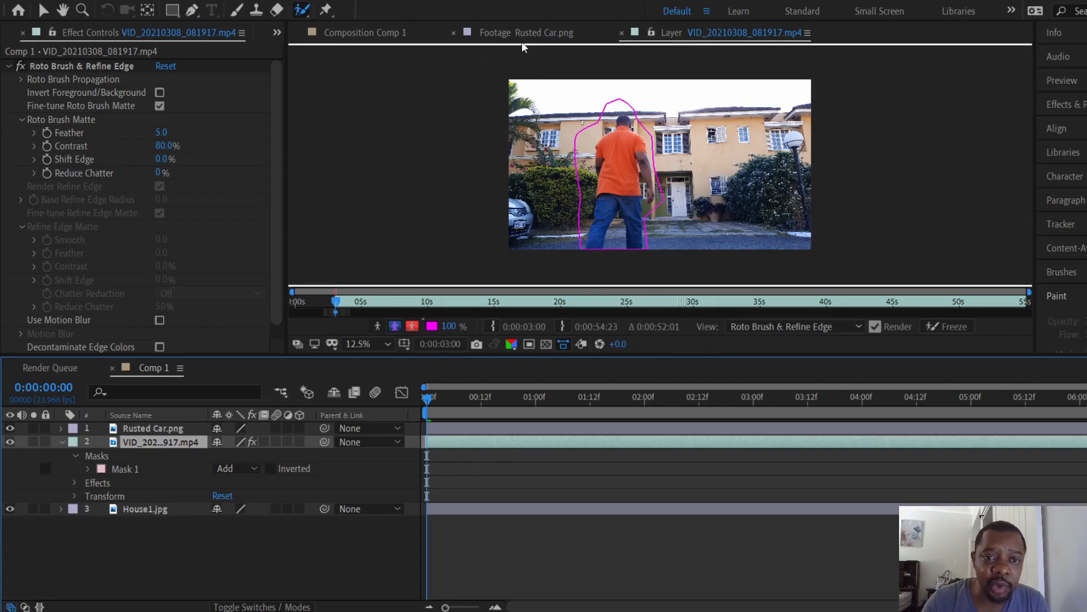
click(398, 34)
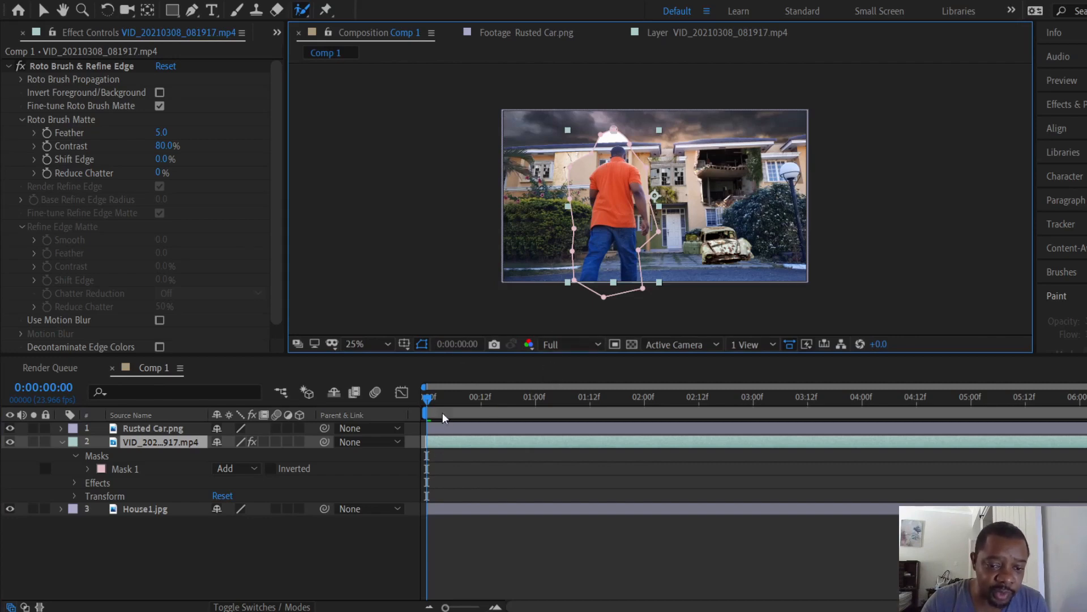
click(614, 131)
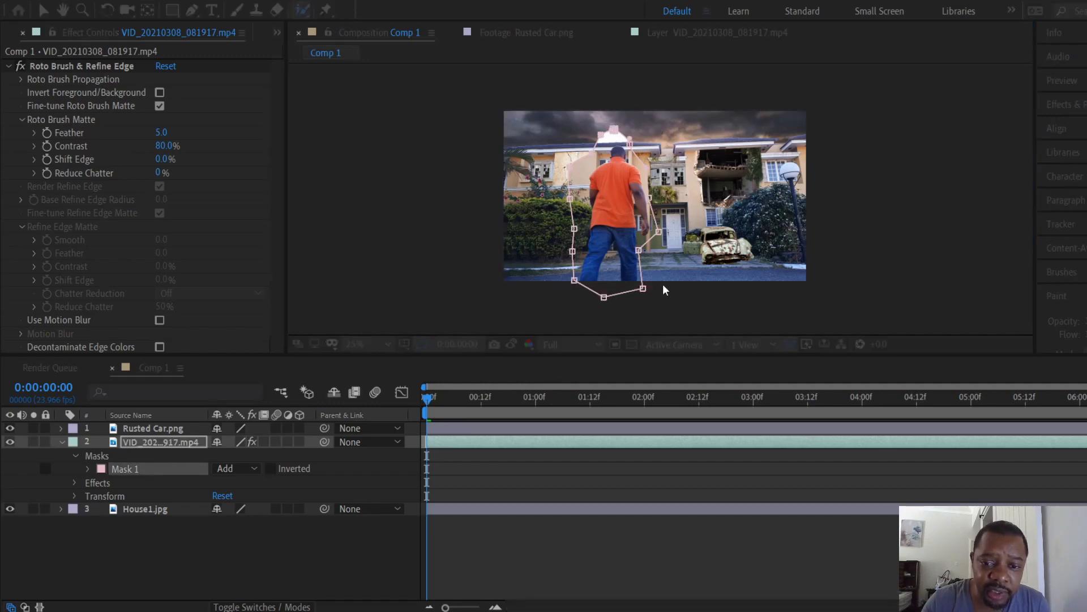
click(714, 371)
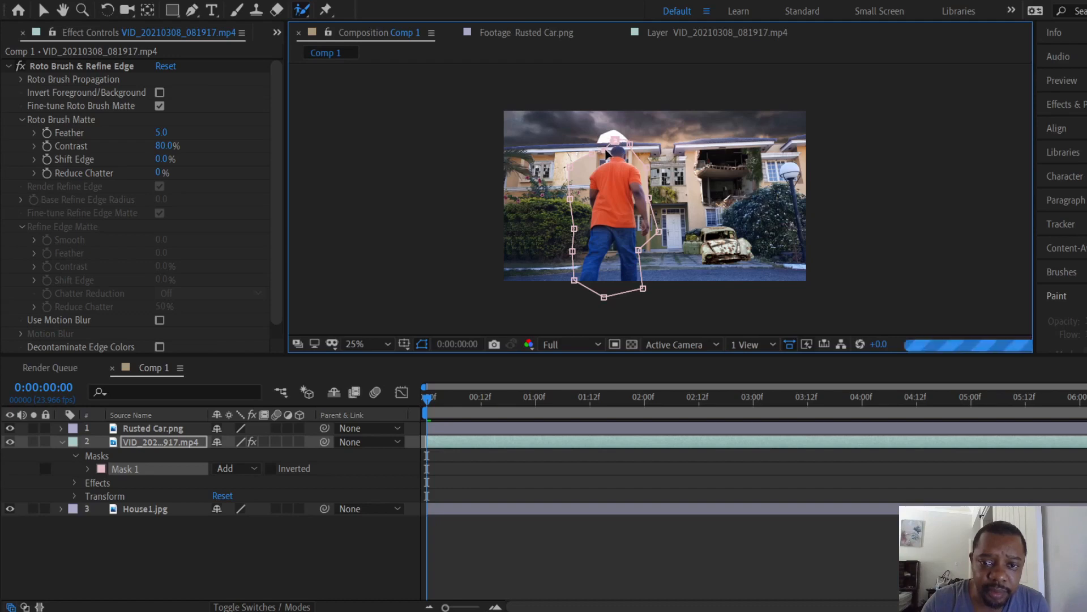
key(period)
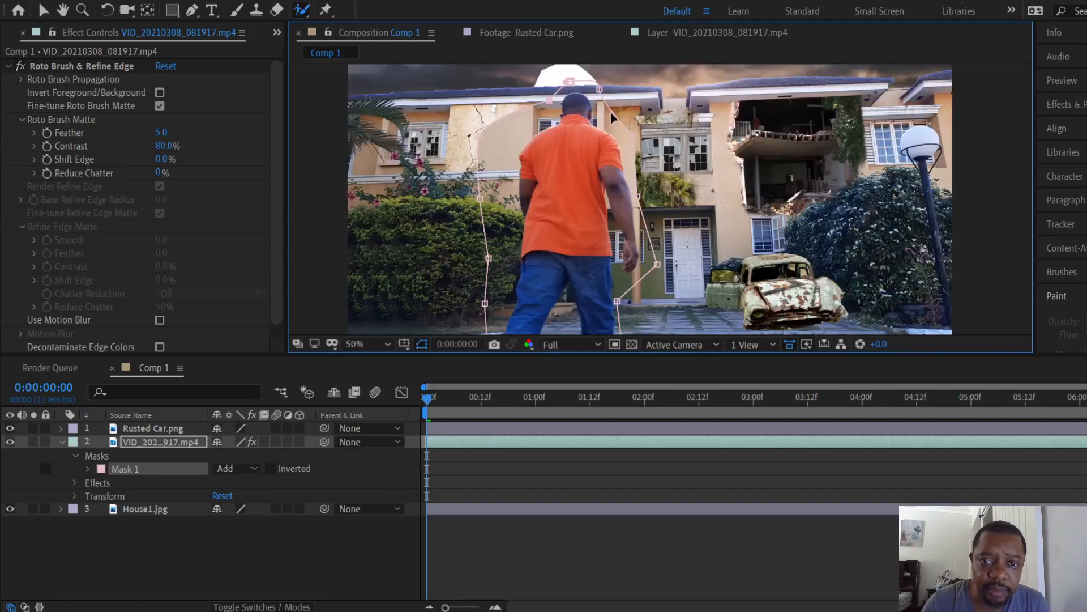
drag(600, 89, 571, 92)
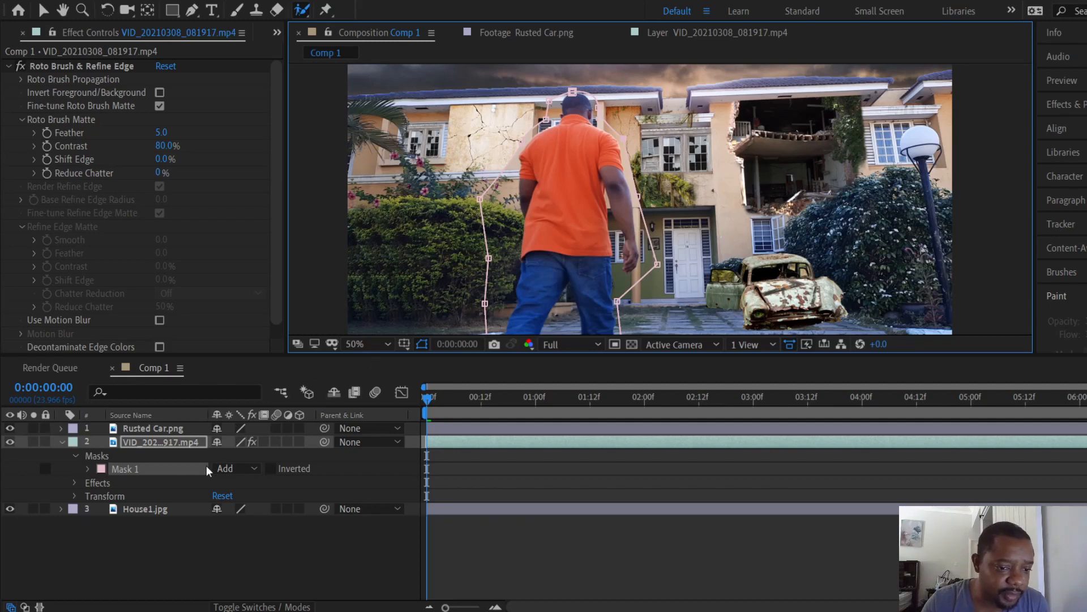
Step: Set the mode of Mask 1 to None and delete the mask from the video layer
click(235, 470)
click(248, 487)
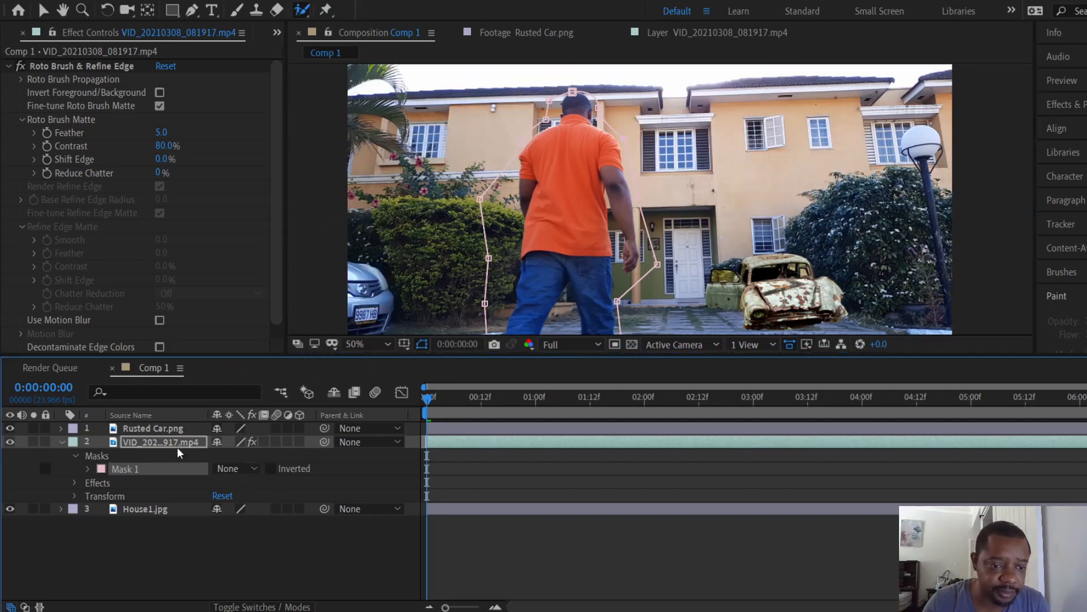
click(139, 445)
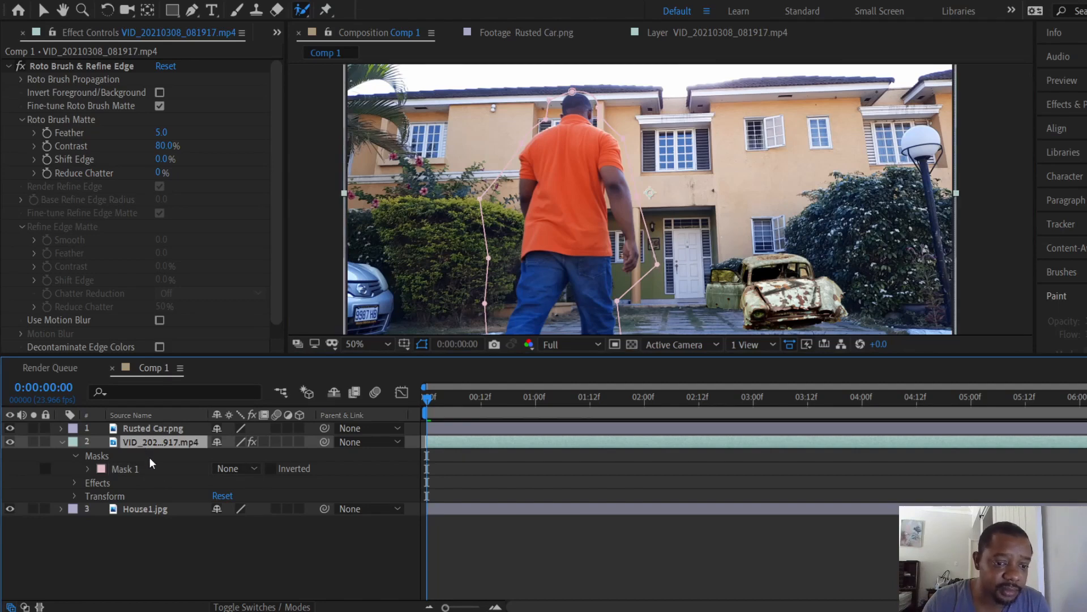
click(103, 470)
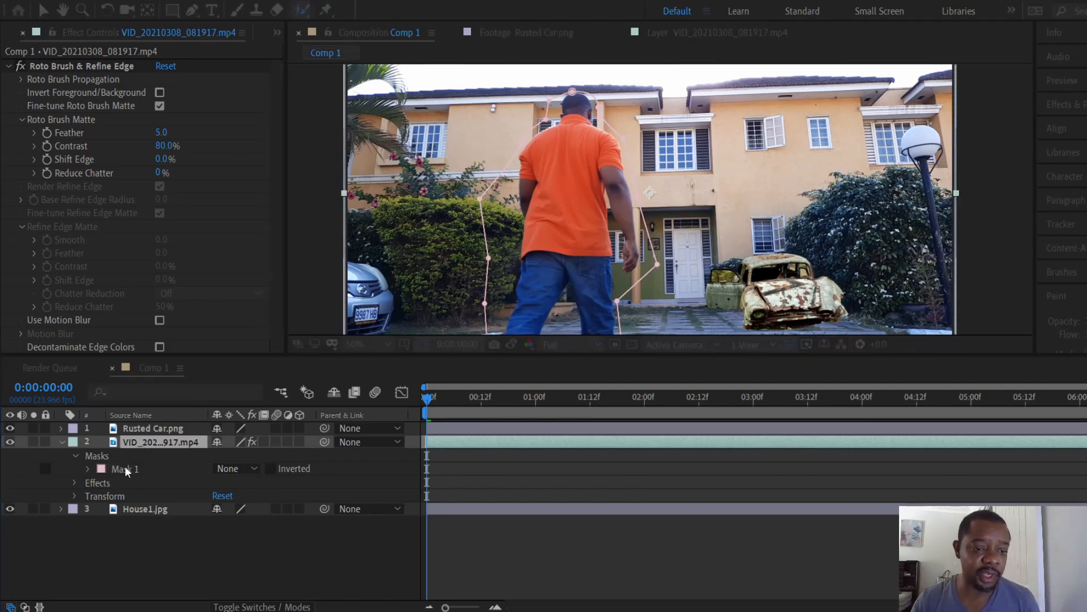
click(788, 220)
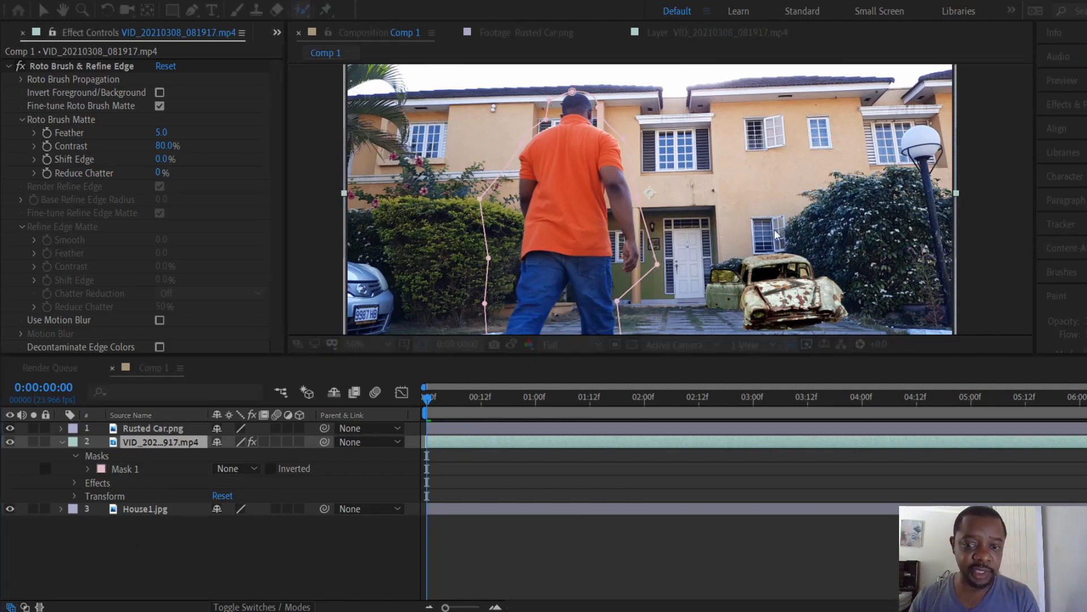
click(130, 475)
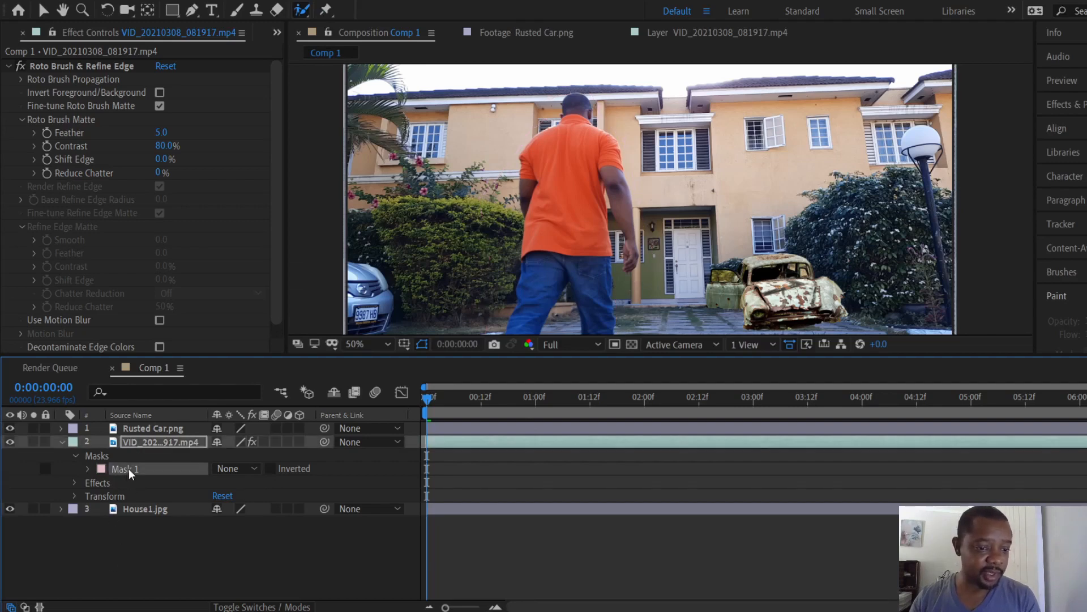
key(Delete)
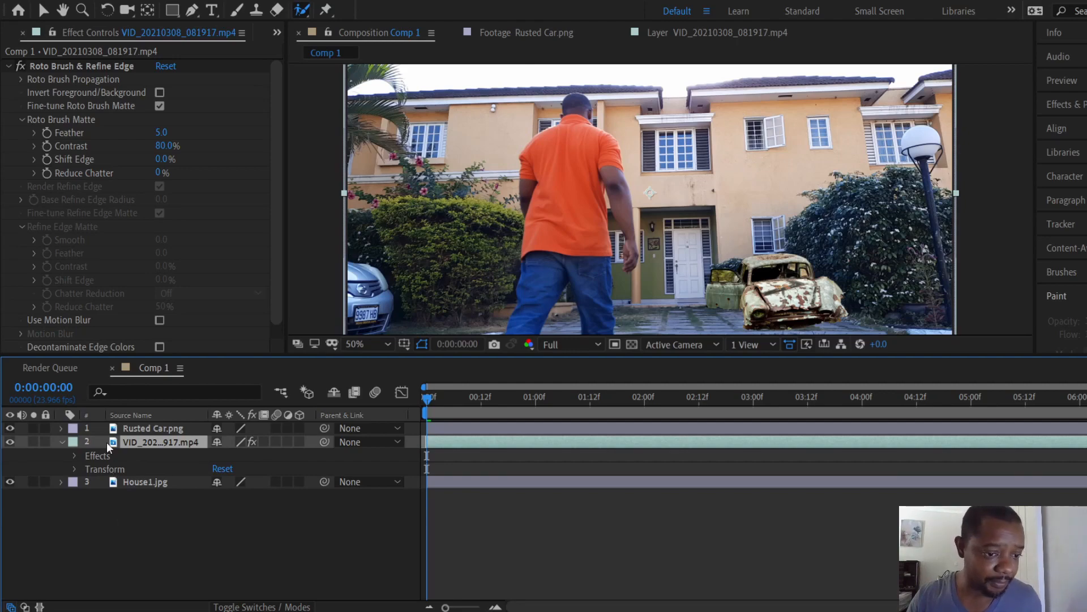
Step: Open the video layer and trace Roto Brush strokes from the man's head down one side and up along the other
double_click(585, 174)
scroll(612, 151, up, 2)
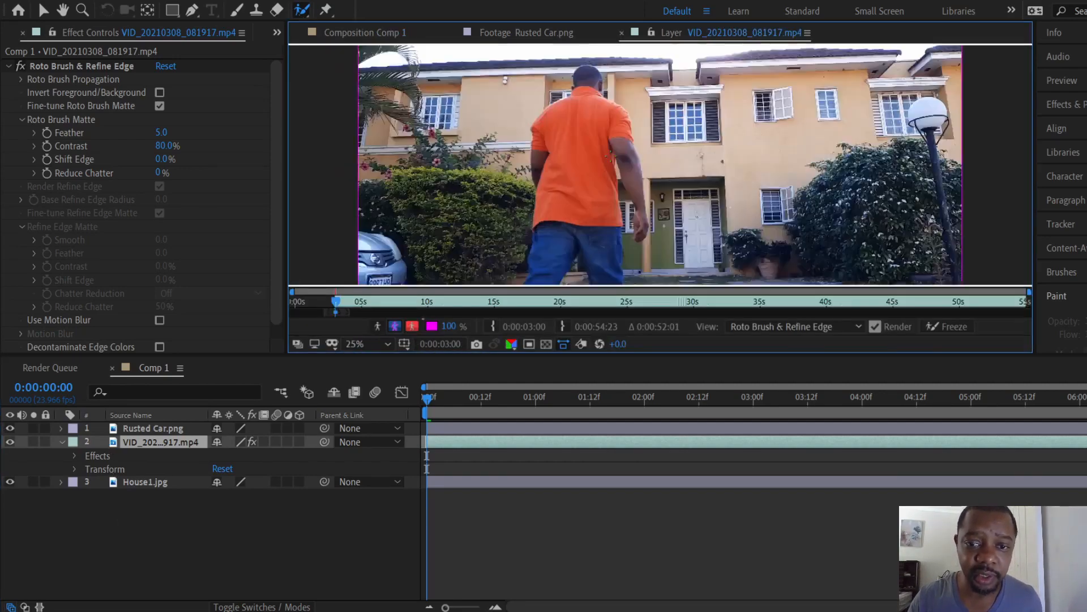
scroll(605, 140, down, 1)
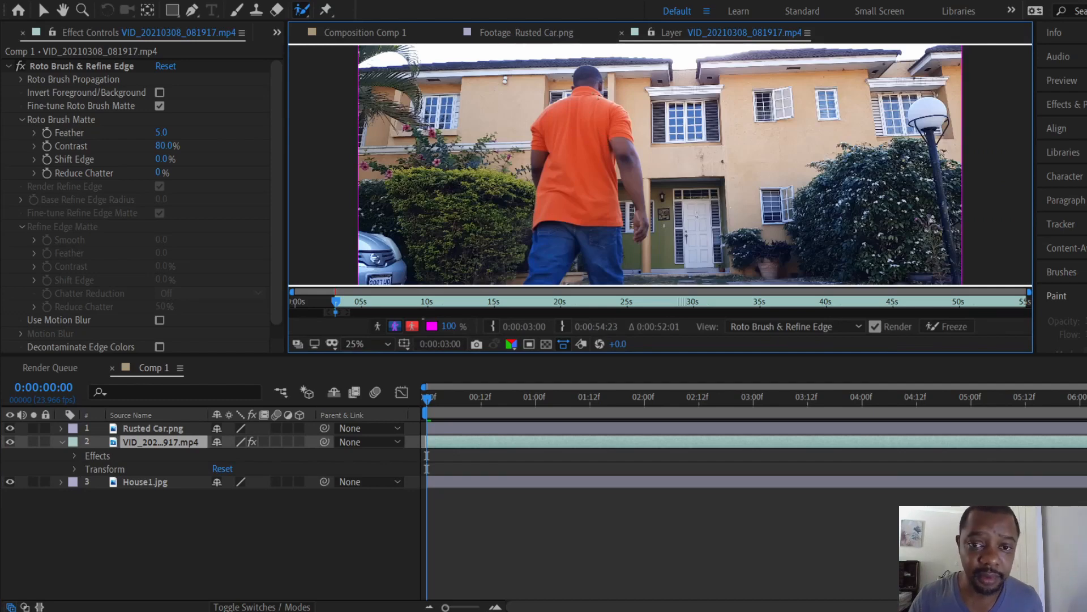
mouse_move(597, 82)
mouse_down()
mouse_move(541, 112)
mouse_move(533, 136)
mouse_move(532, 280)
mouse_up()
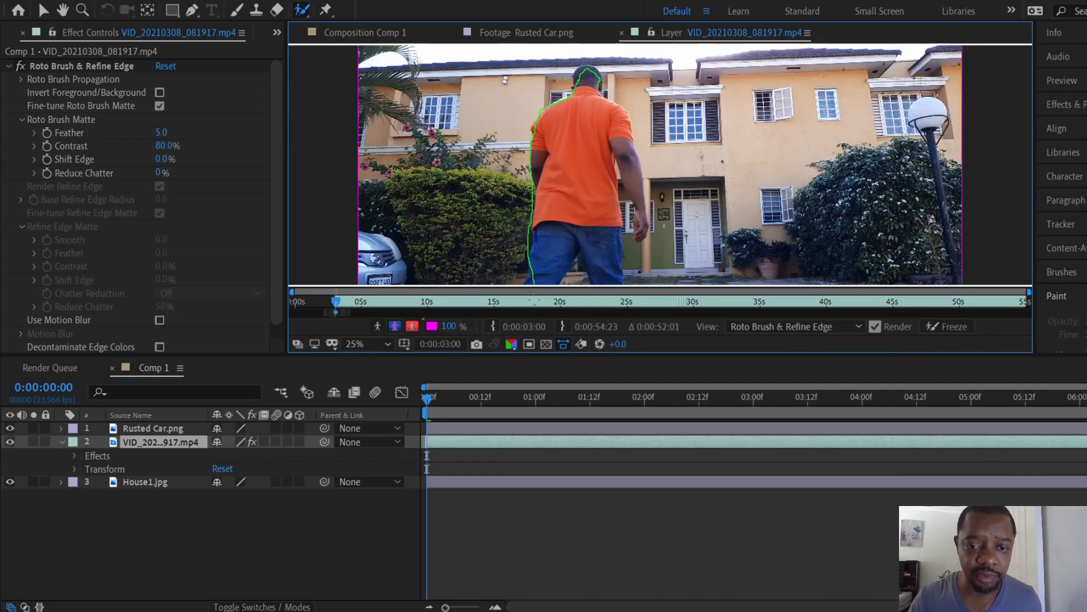
drag(628, 283, 657, 181)
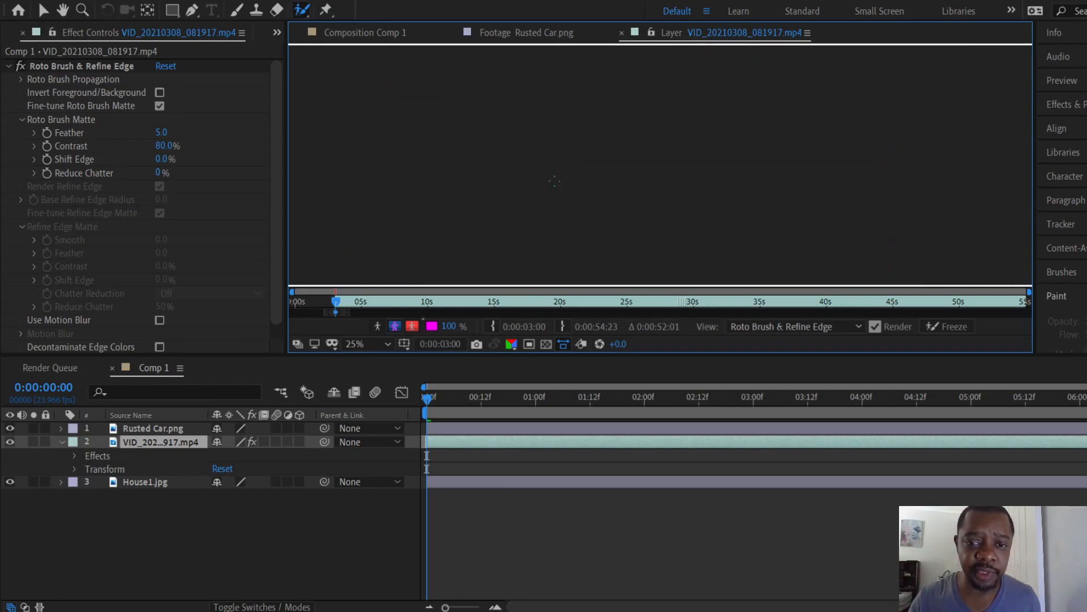
Step: Trace the man's full outline, including his legs, with the Roto Brush and add a foreground stroke down his shirt
scroll(585, 189, down, 3)
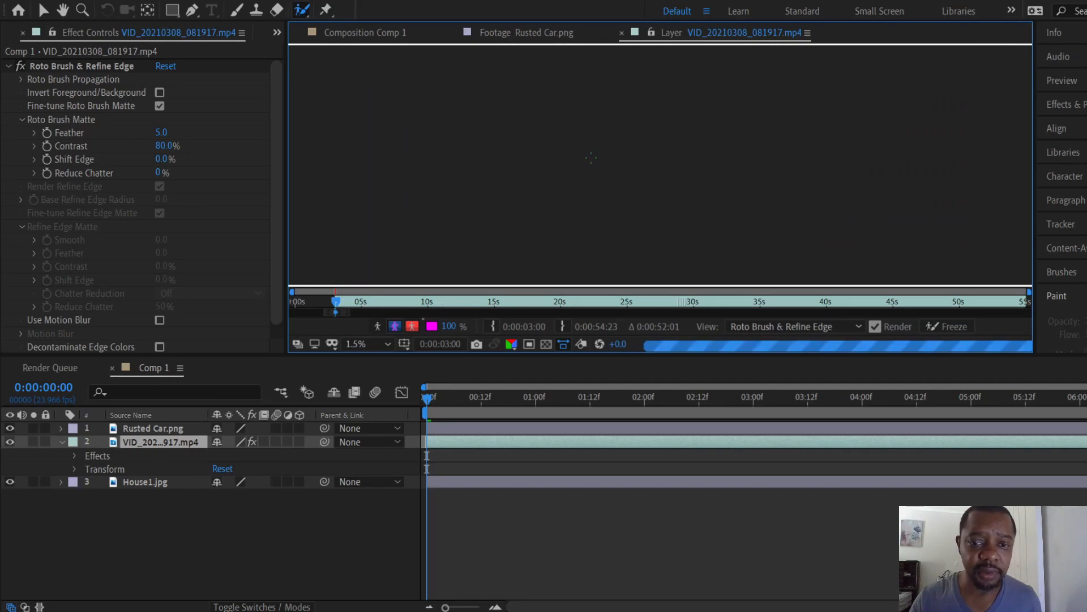
scroll(625, 167, up, 3)
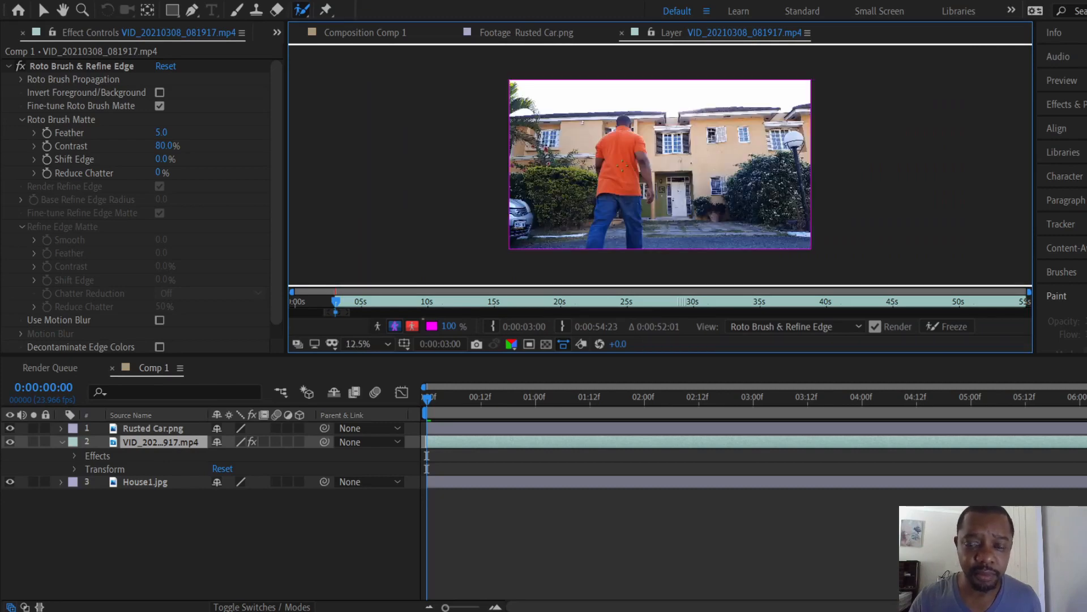
scroll(621, 165, up, 1)
scroll(621, 165, down, 1)
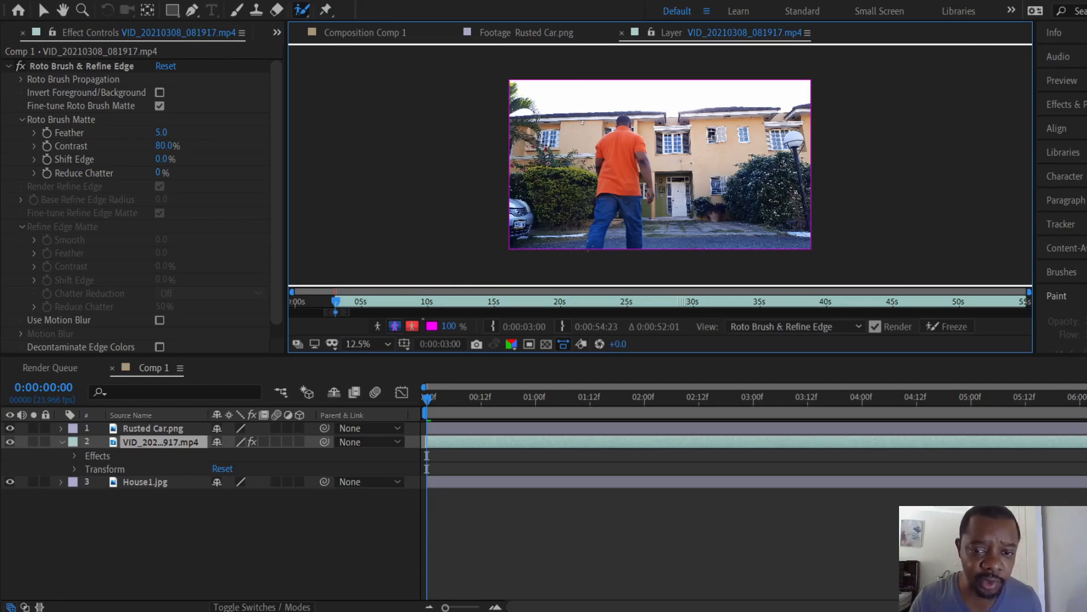
mouse_move(589, 250)
mouse_down()
mouse_move(606, 186)
mouse_move(601, 143)
mouse_move(622, 116)
mouse_move(650, 170)
mouse_move(650, 198)
mouse_move(640, 157)
mouse_move(642, 245)
mouse_up()
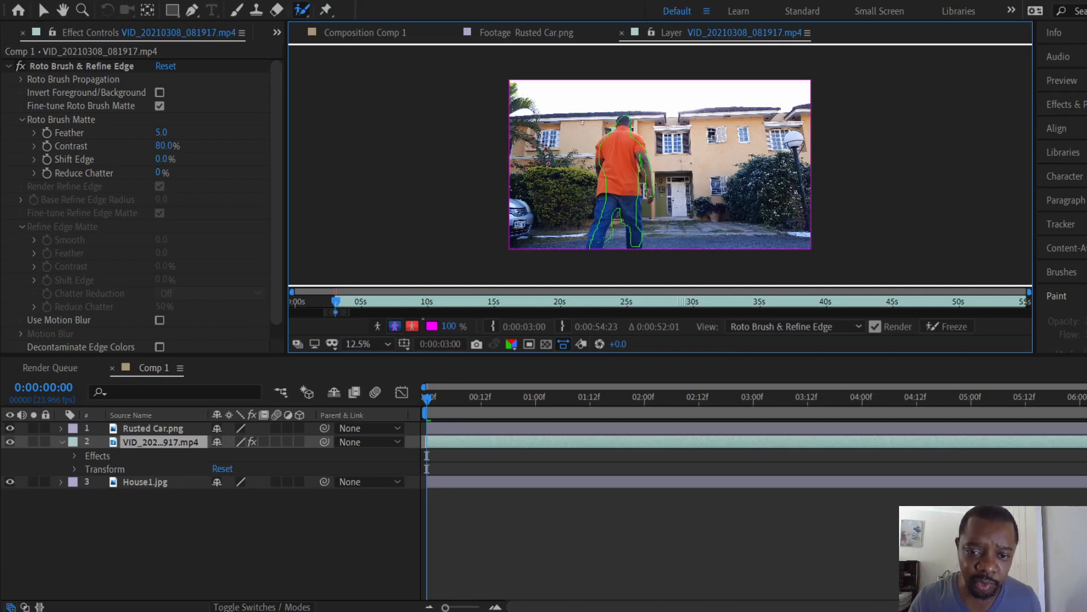
drag(589, 246, 587, 249)
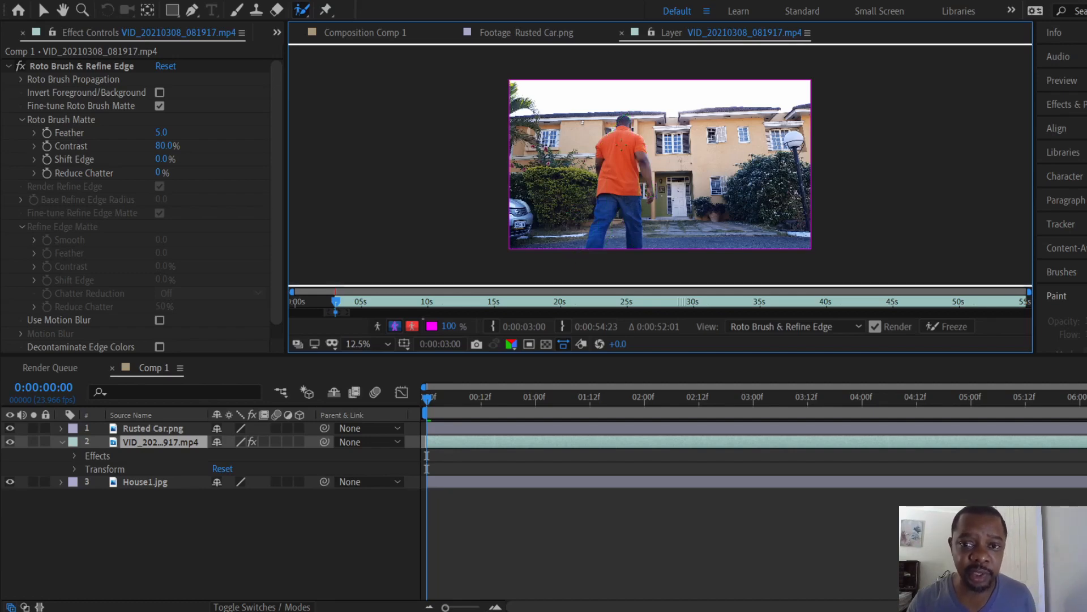
drag(627, 159, 620, 197)
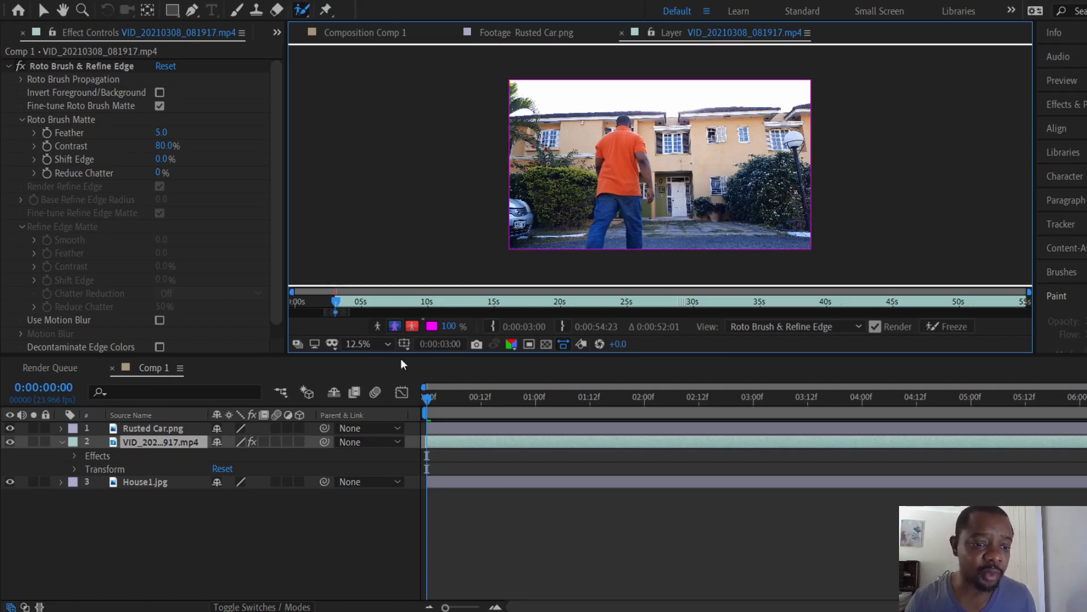
Step: Examine the Roto Brush & Refine Edge properties of the video layer in the timeline
click(74, 456)
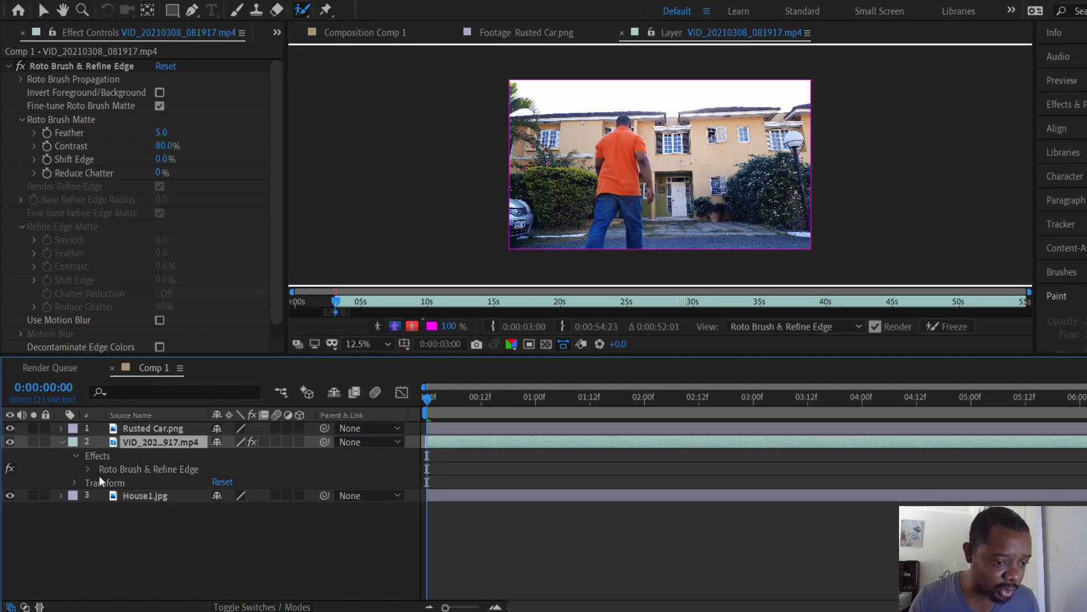
click(85, 469)
scroll(126, 467, down, 3)
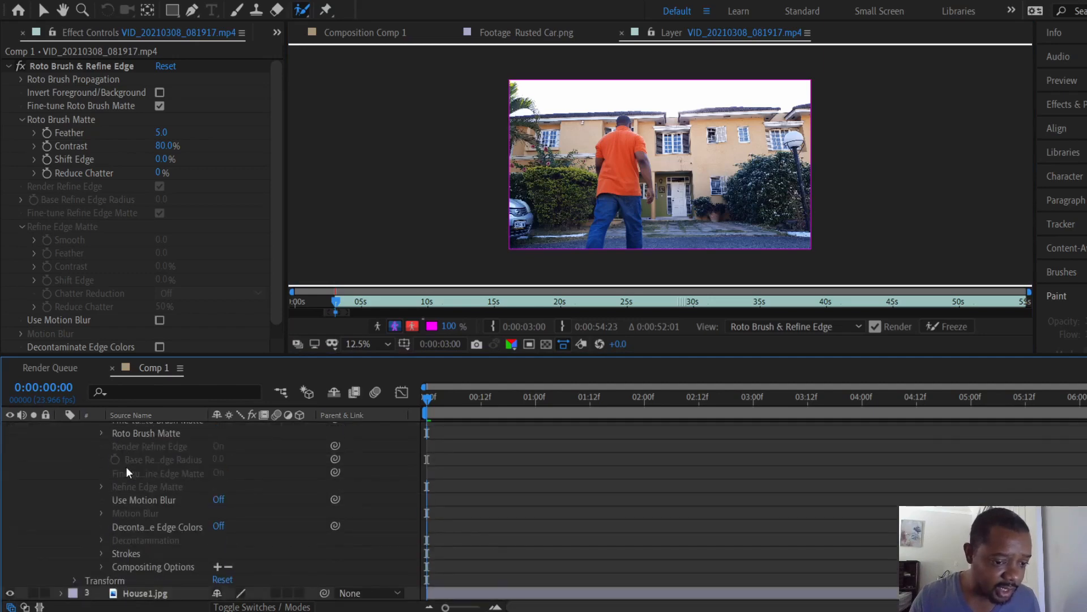
scroll(126, 466, up, 3)
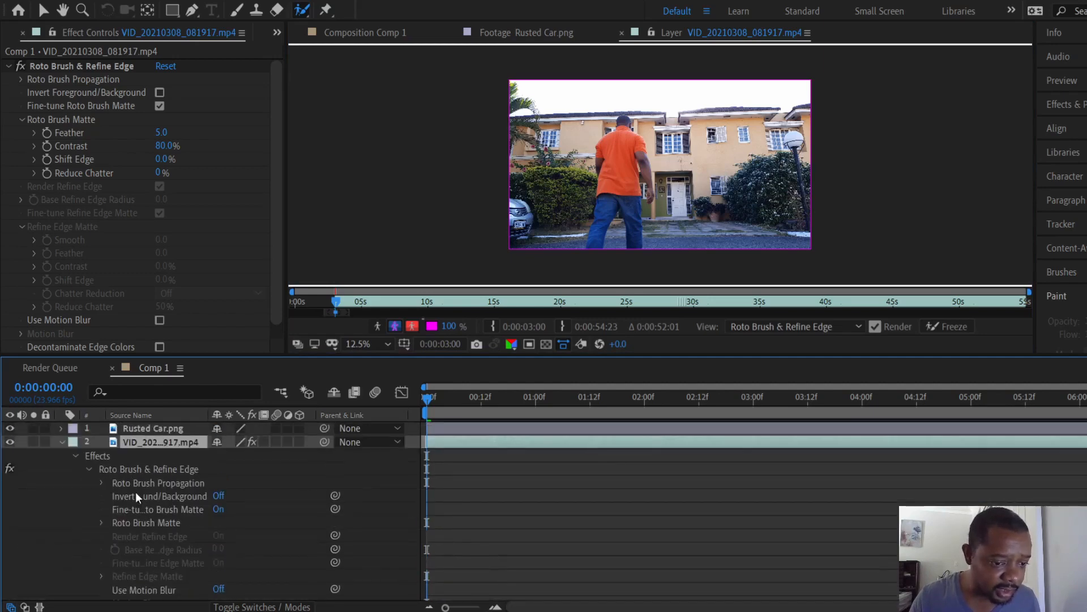
click(89, 468)
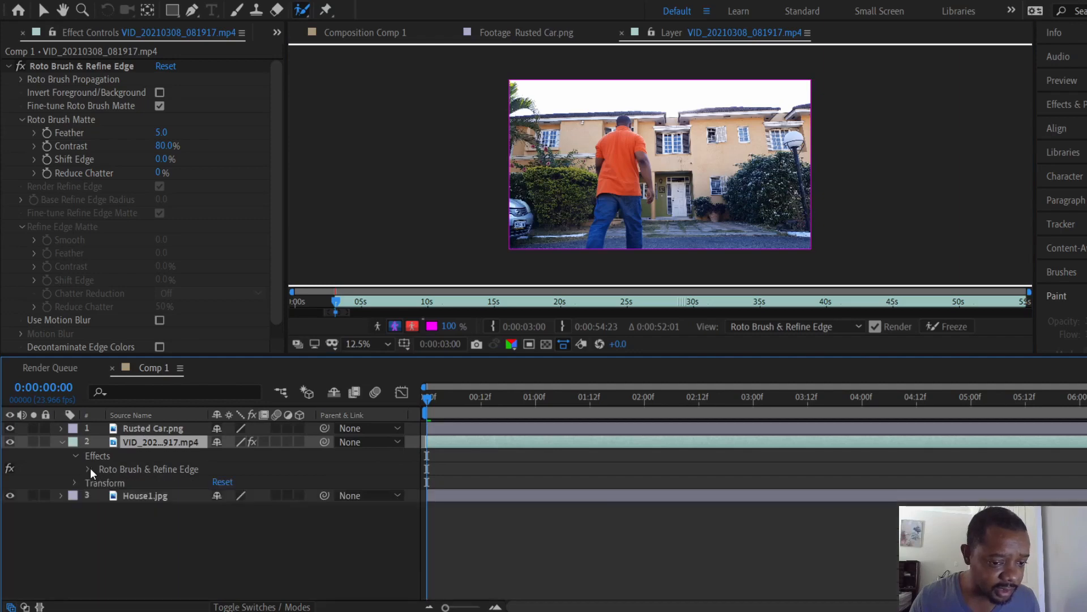
click(88, 468)
scroll(85, 448, down, 3)
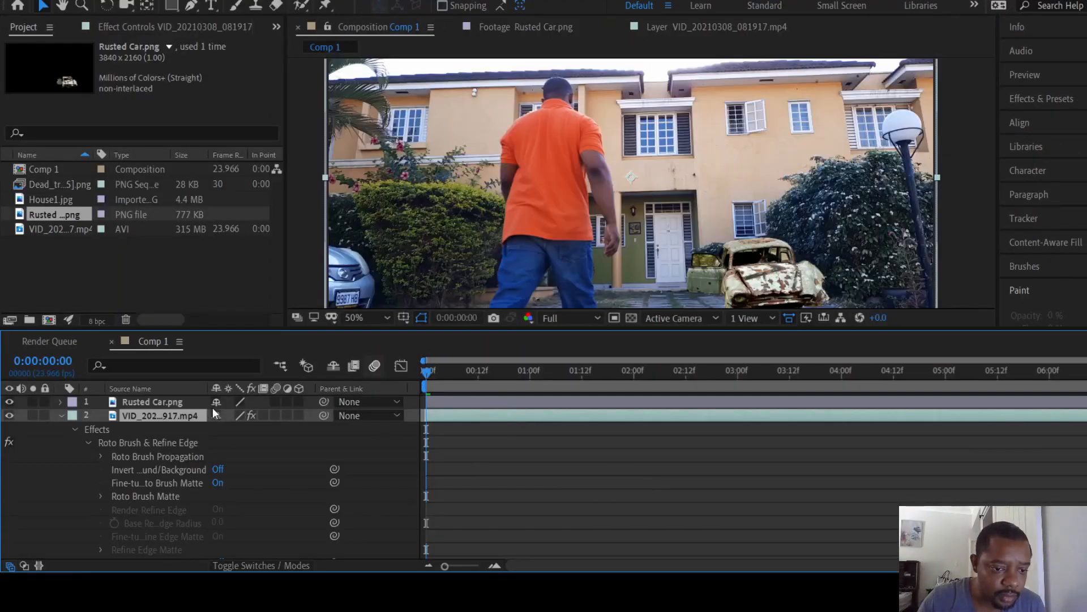
Step: Reactivate the Roto Brush tool, reopen the video layer, and paint foreground strokes around the man's outline and down to his feet
click(305, 6)
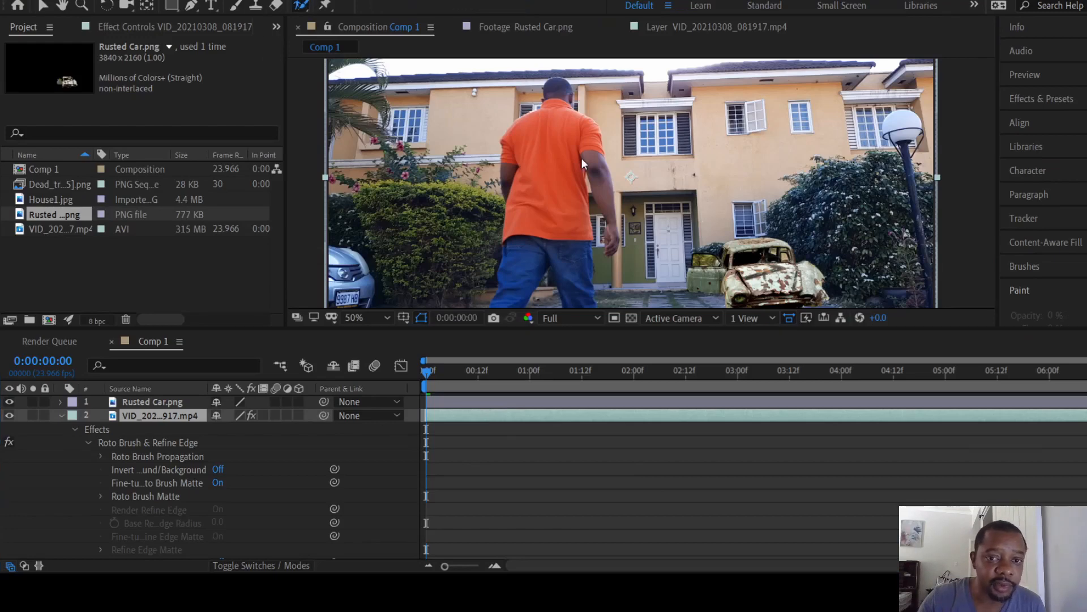
double_click(562, 131)
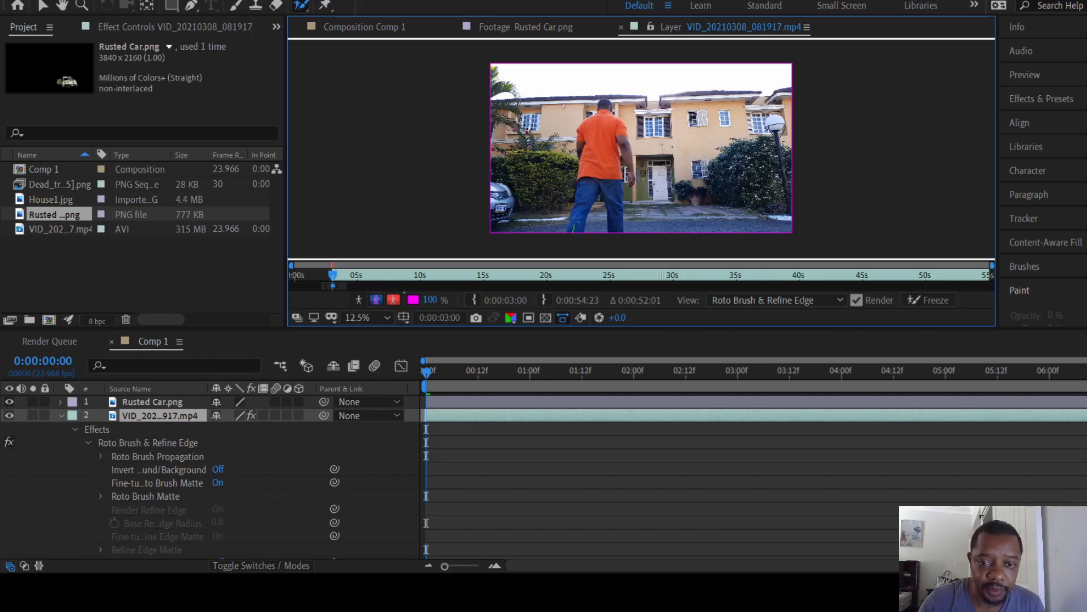
mouse_move(574, 225)
mouse_down()
mouse_move(580, 141)
mouse_move(603, 102)
mouse_move(633, 180)
mouse_up()
drag(618, 138, 621, 223)
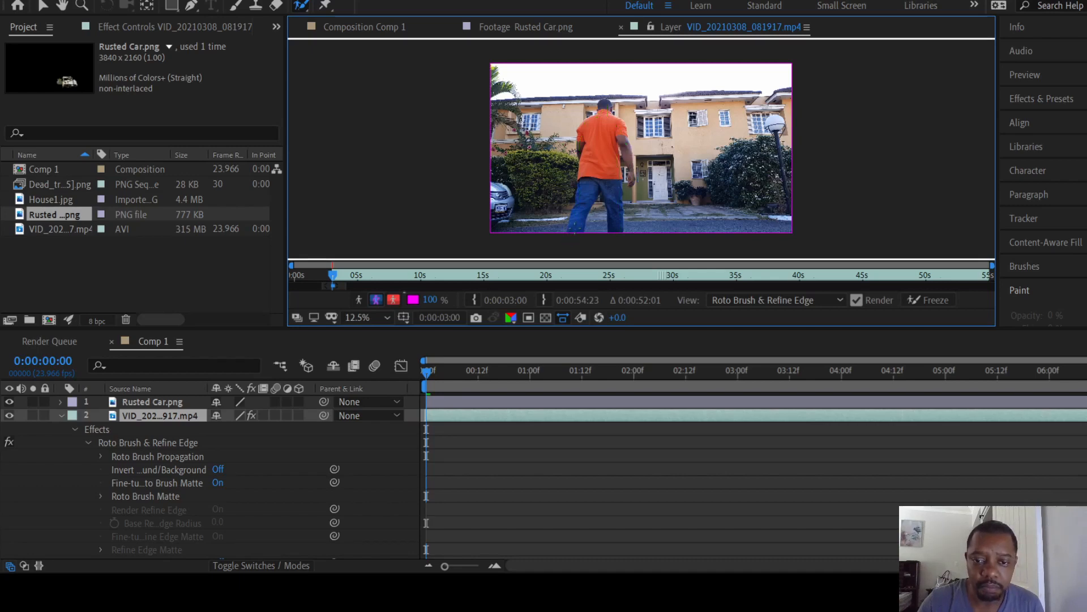
Step: Try to select the man with Roto Brush foreground strokes along his outline, across his shirt and over his head
mouse_move(575, 231)
mouse_down()
mouse_move(609, 229)
mouse_move(615, 159)
mouse_move(629, 184)
mouse_move(623, 153)
mouse_up()
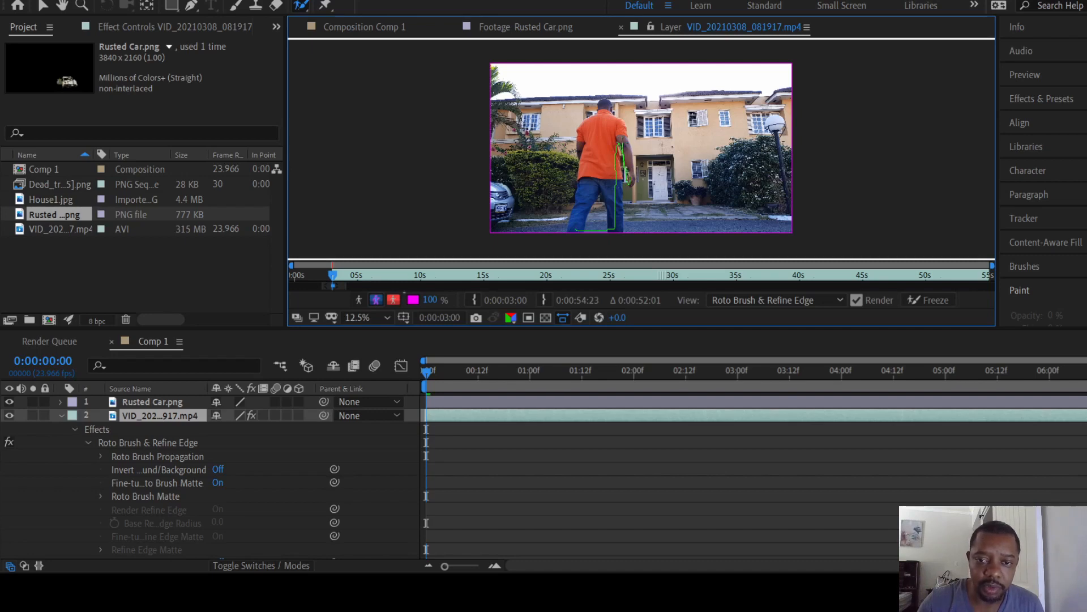
mouse_move(605, 102)
mouse_down()
mouse_move(583, 120)
mouse_move(575, 229)
mouse_up()
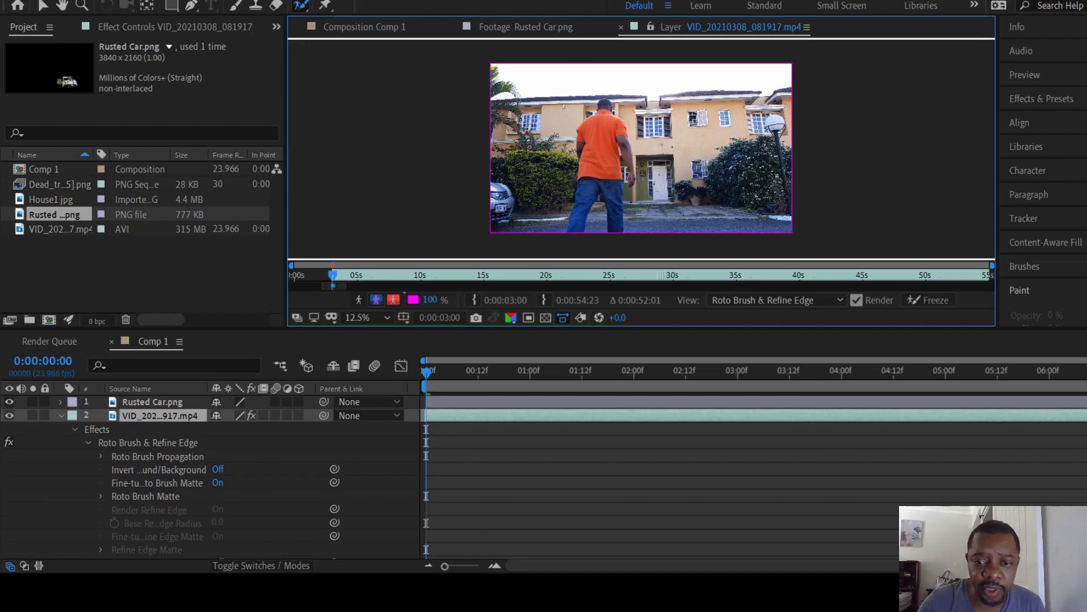
key(period)
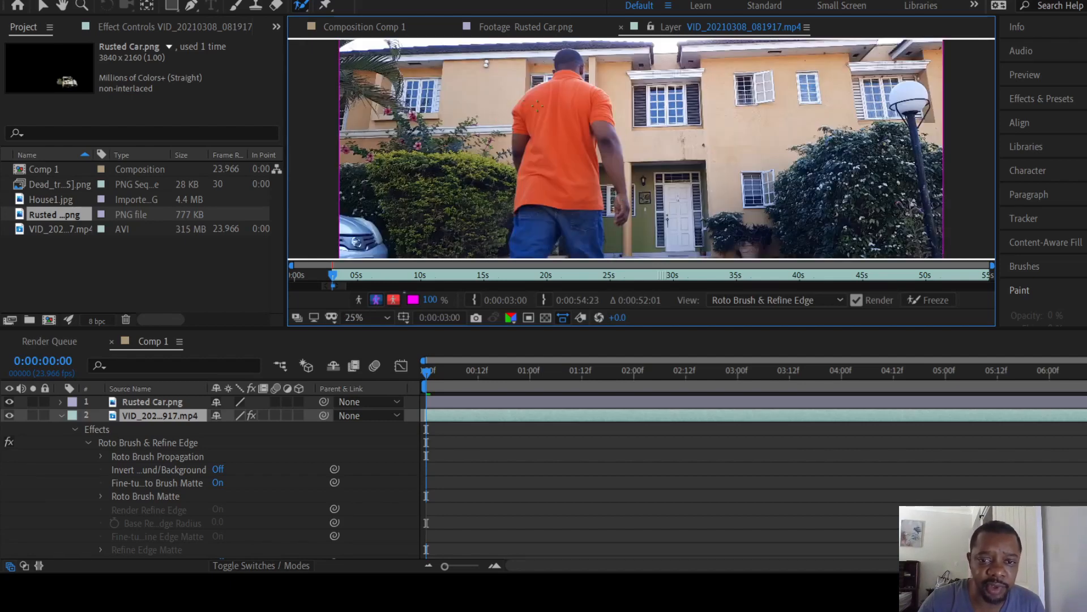
key(period)
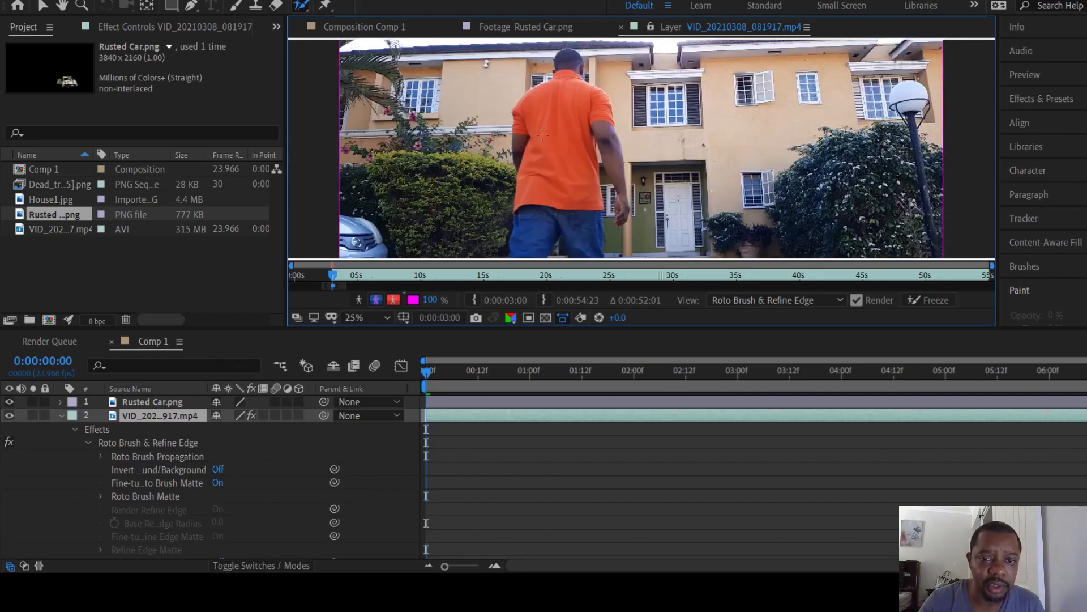
mouse_move(542, 135)
mouse_down()
mouse_move(551, 141)
mouse_move(535, 139)
mouse_up()
drag(562, 68, 566, 83)
drag(570, 57, 576, 77)
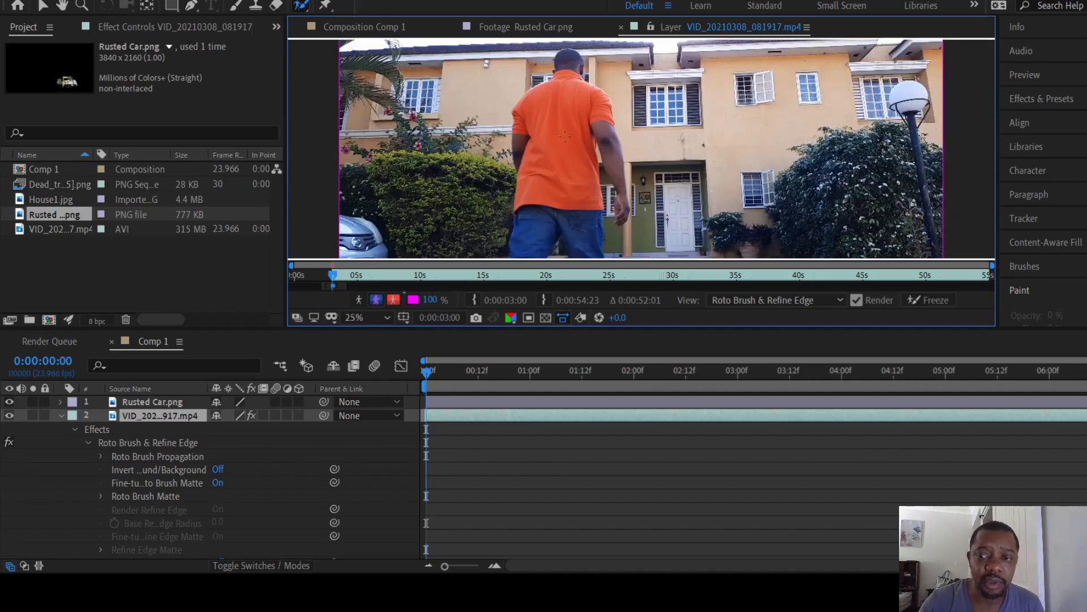
scroll(565, 137, down, 2)
scroll(565, 137, up, 1)
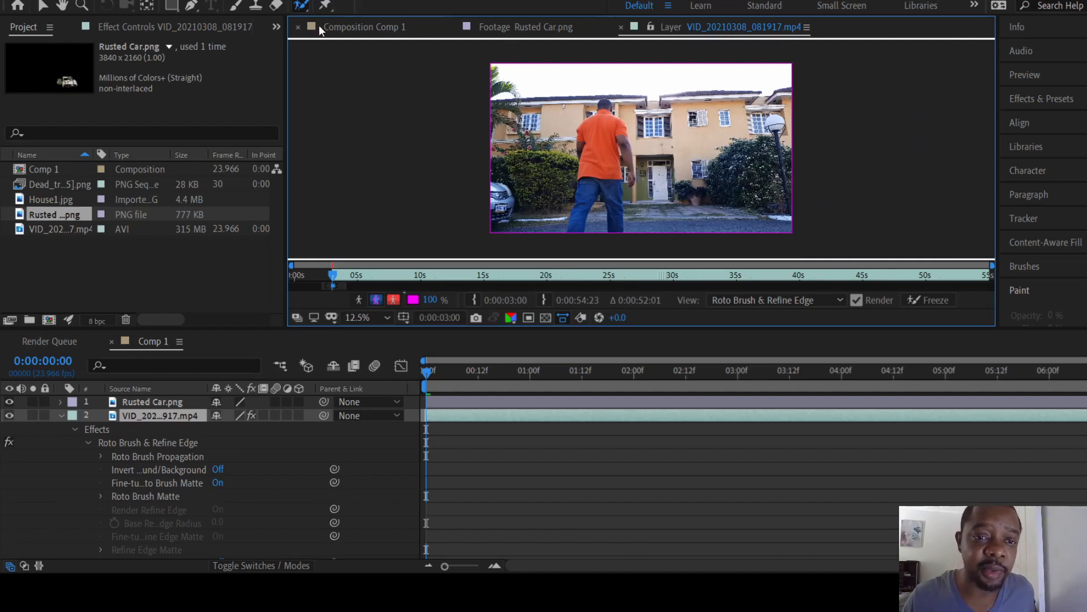
click(334, 26)
scroll(556, 151, down, 2)
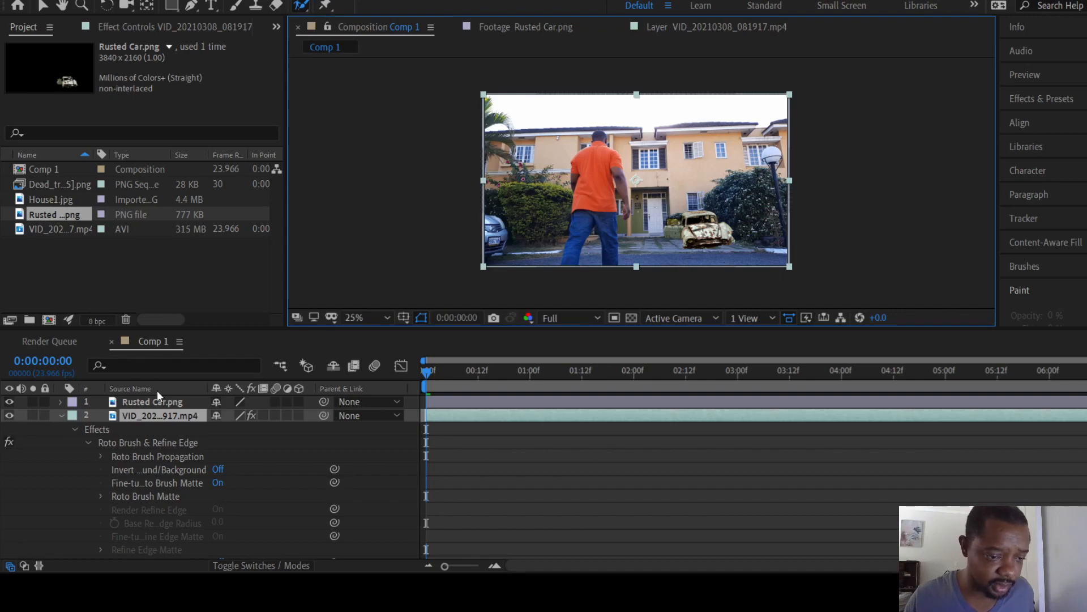
click(60, 415)
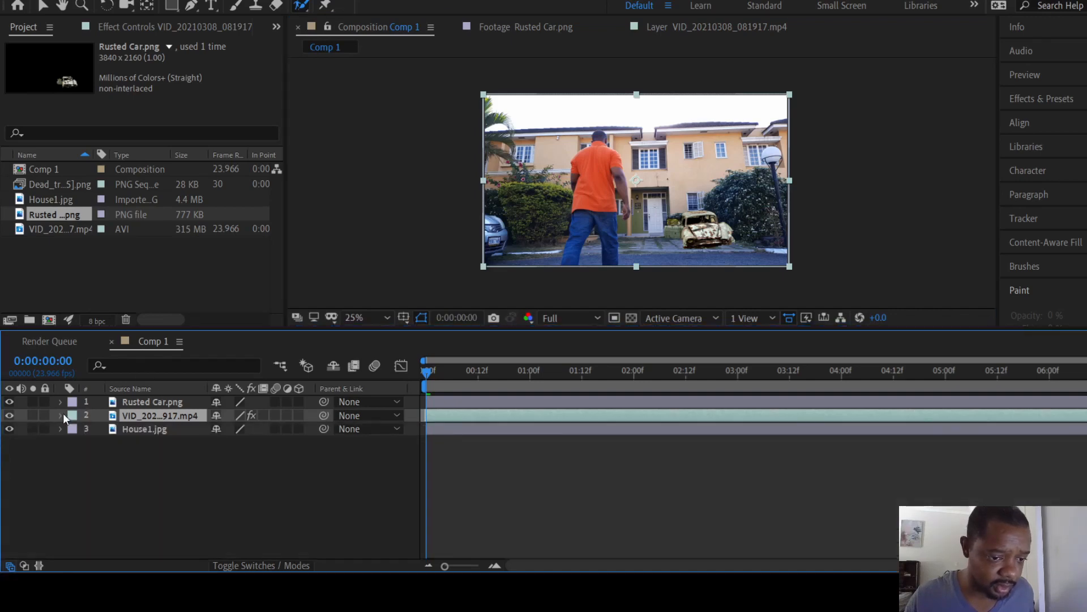
click(130, 429)
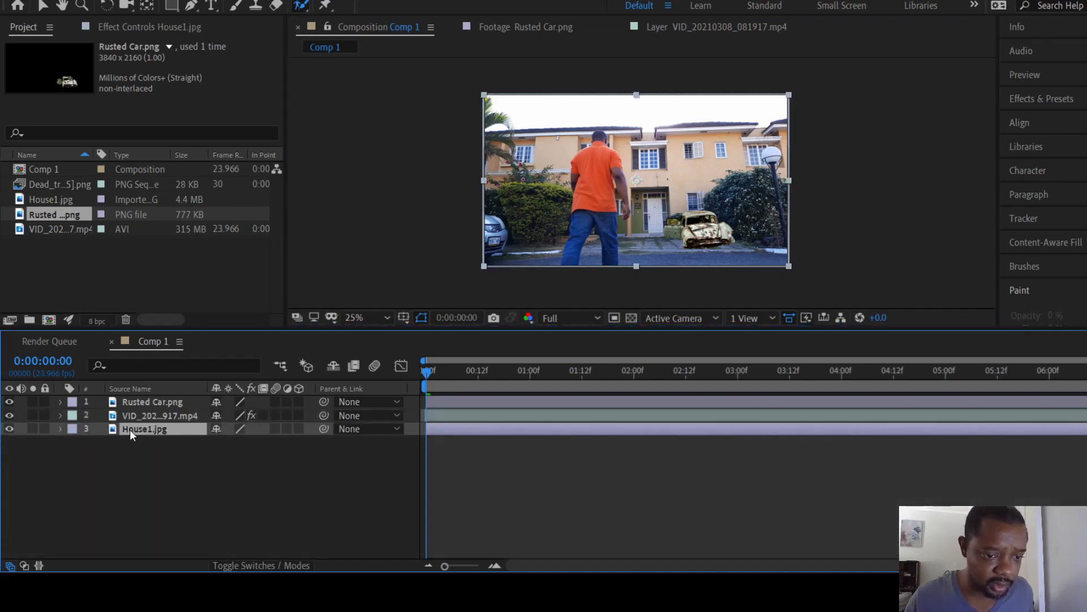
click(234, 7)
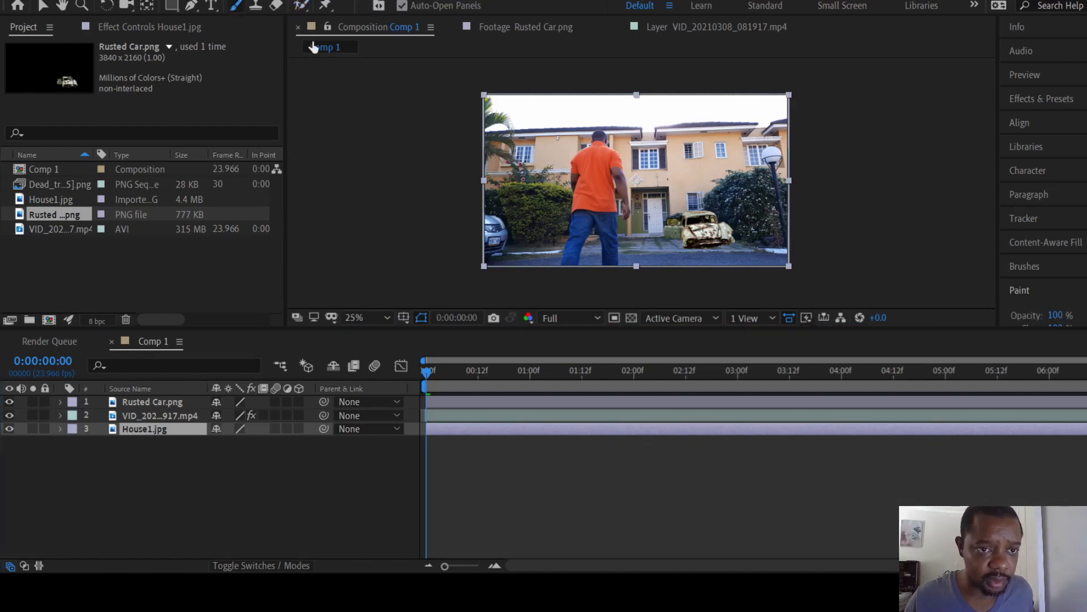
click(301, 6)
double_click(603, 161)
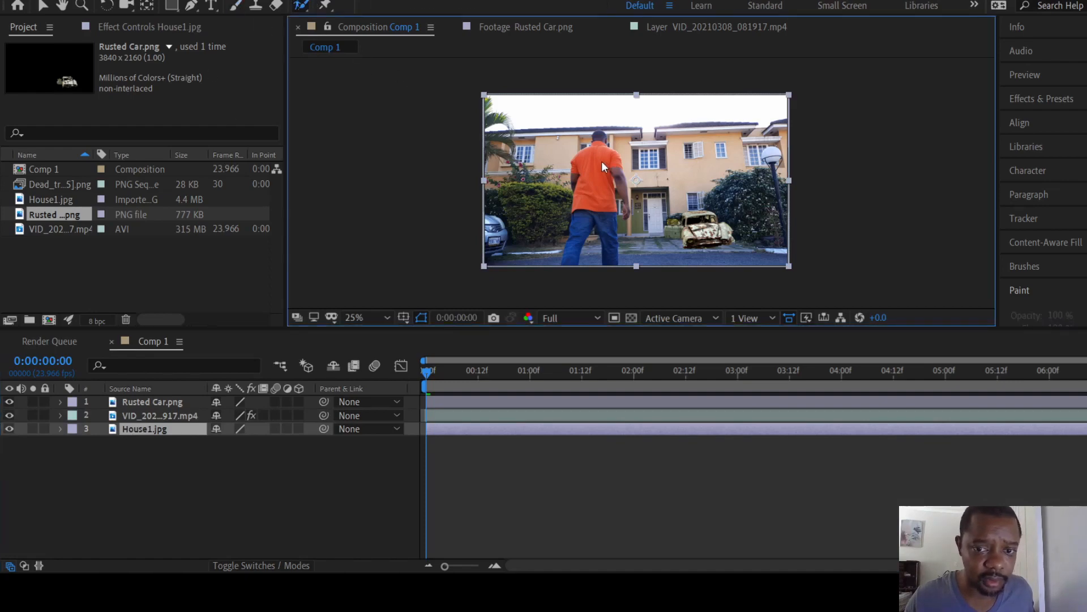
Step: Reopen the walking-man video layer from the composition and try a Roto Brush foreground stroke on his shirt
click(133, 416)
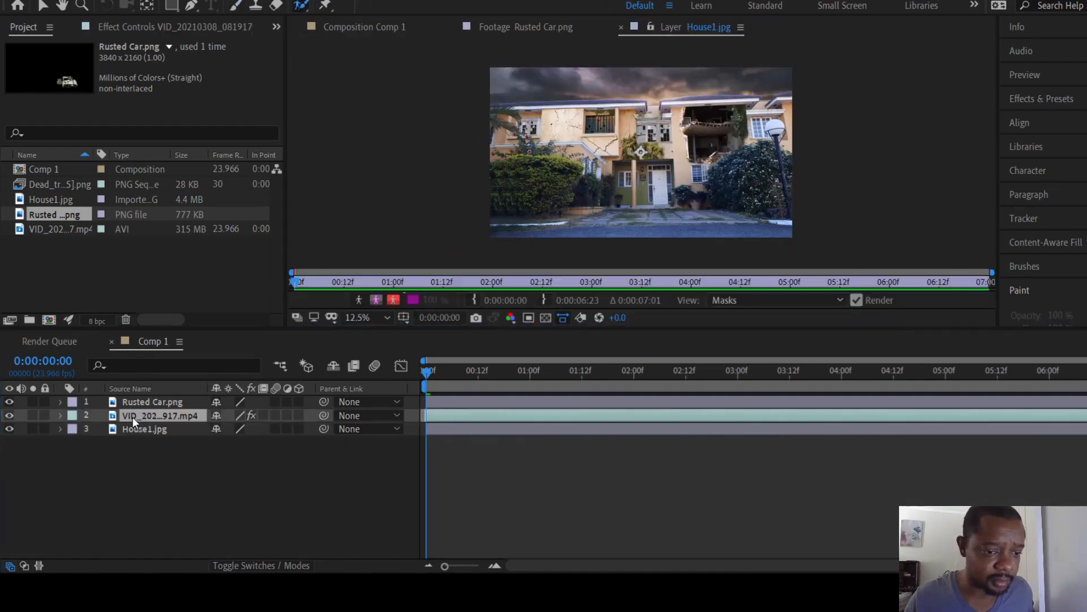
click(328, 27)
double_click(592, 153)
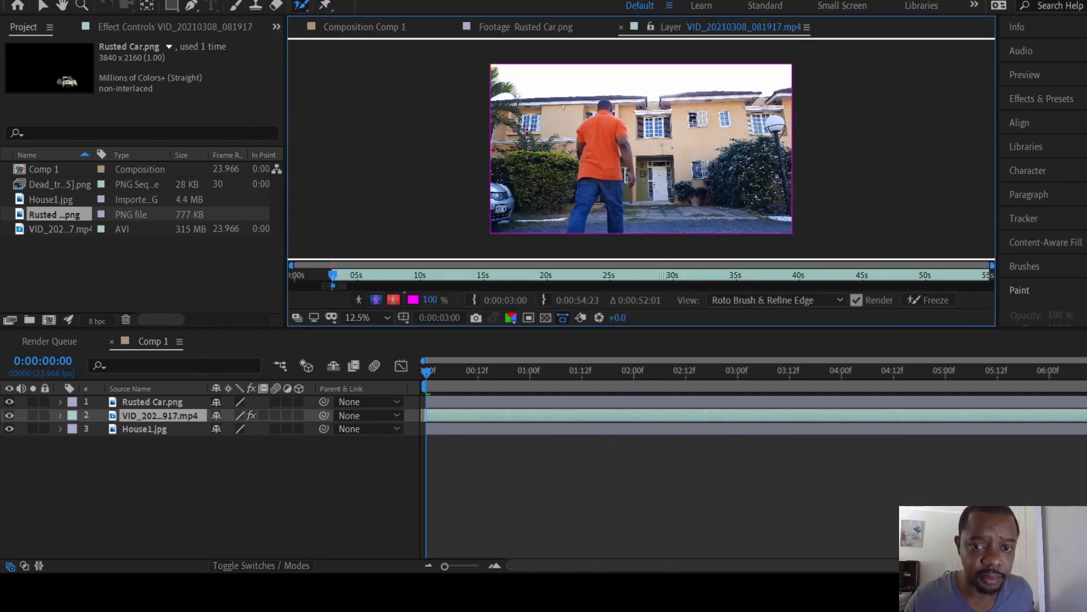
mouse_move(583, 152)
mouse_down()
mouse_move(594, 121)
mouse_move(615, 146)
mouse_move(613, 179)
mouse_move(592, 170)
mouse_up()
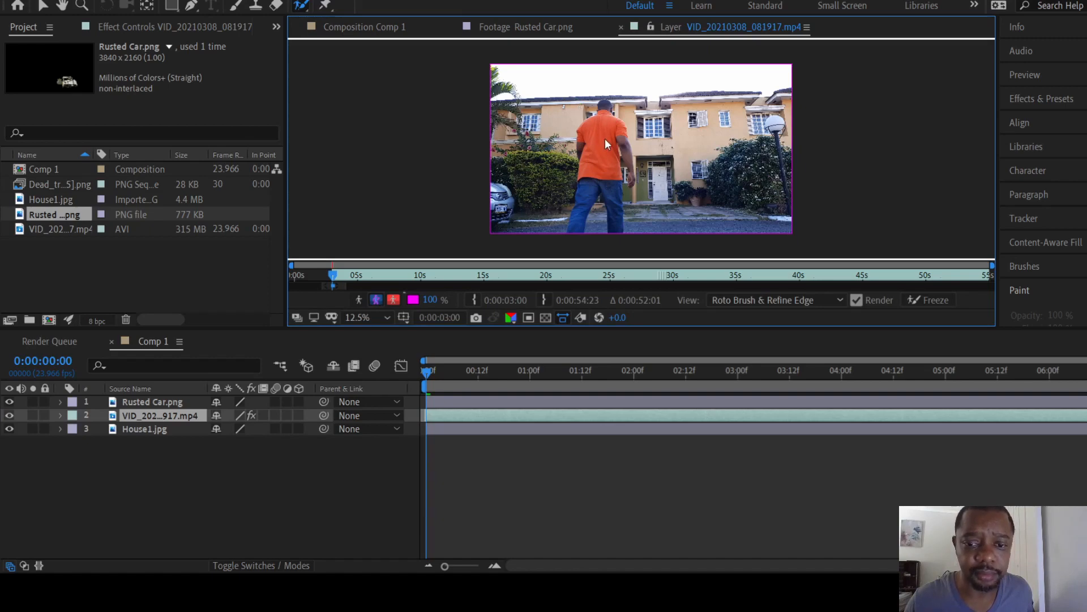
Step: Delete the Roto Brush & Refine Edge effect from the video layer
click(54, 414)
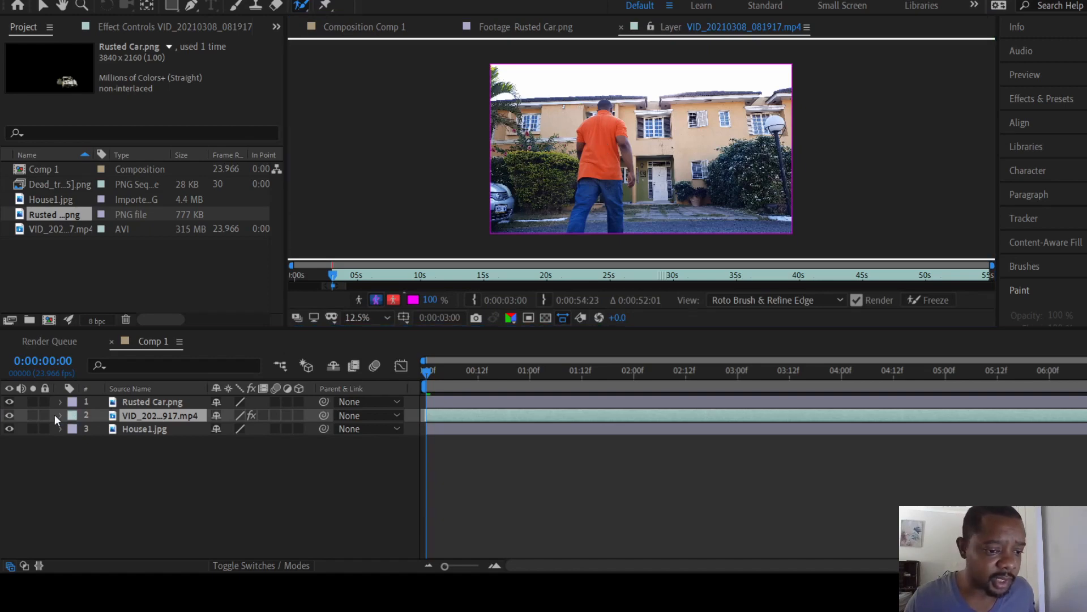
key(e)
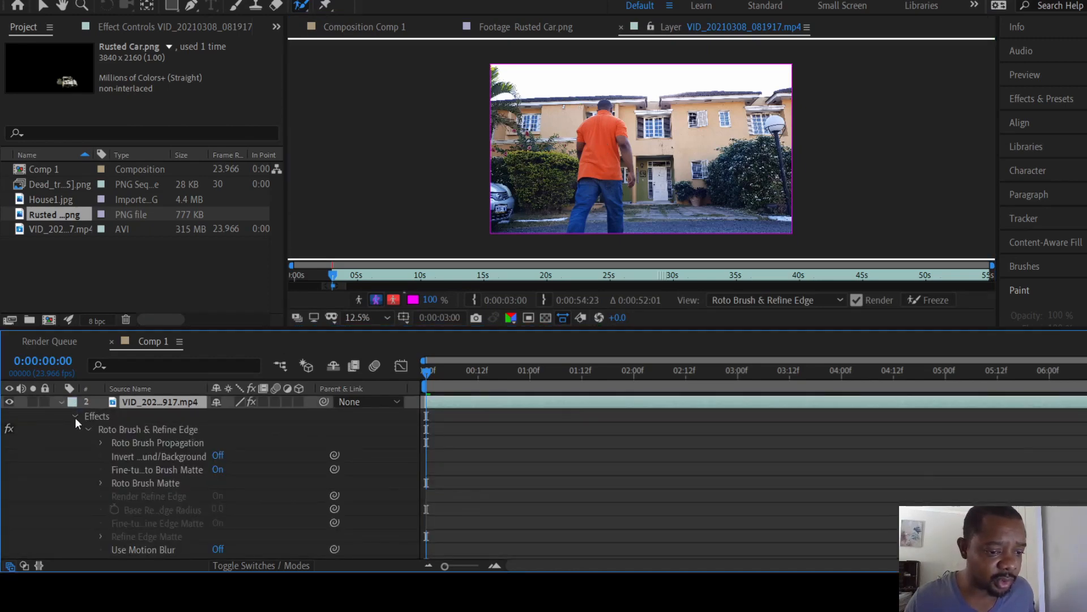
click(118, 430)
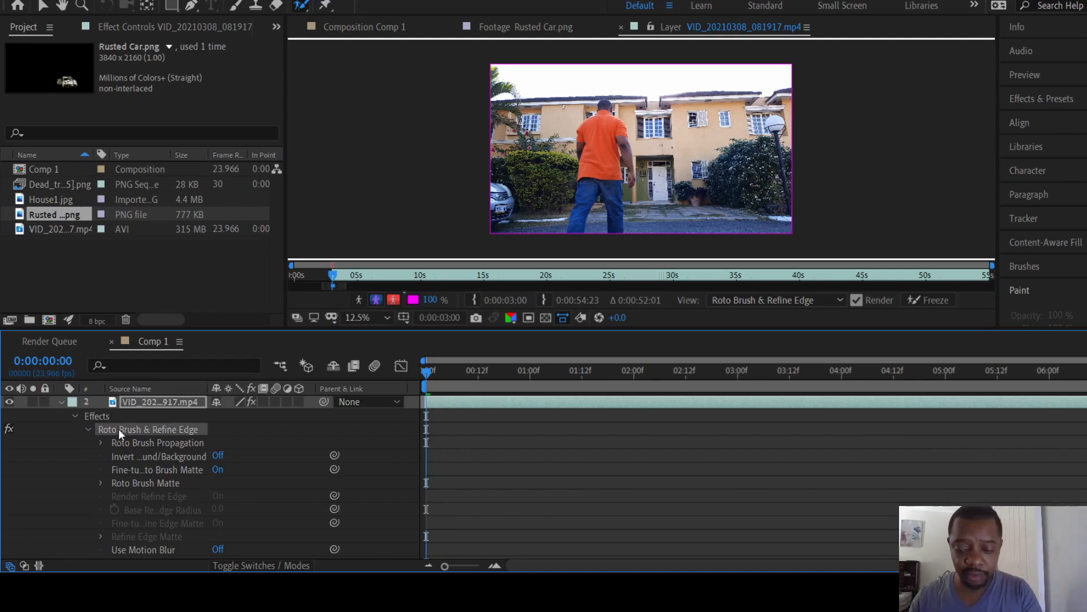
key(Delete)
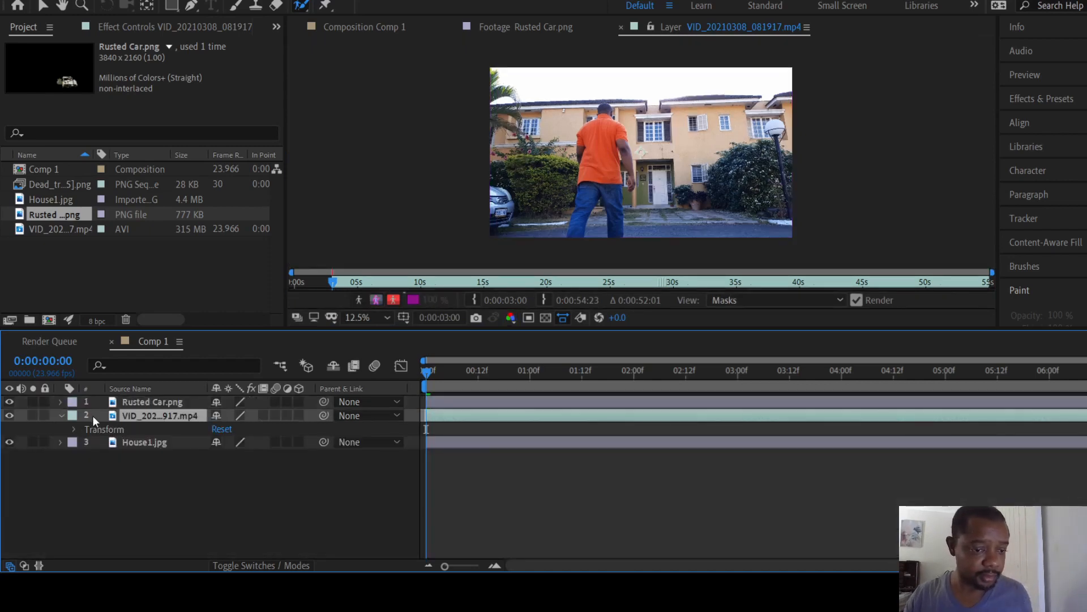
click(94, 417)
click(121, 417)
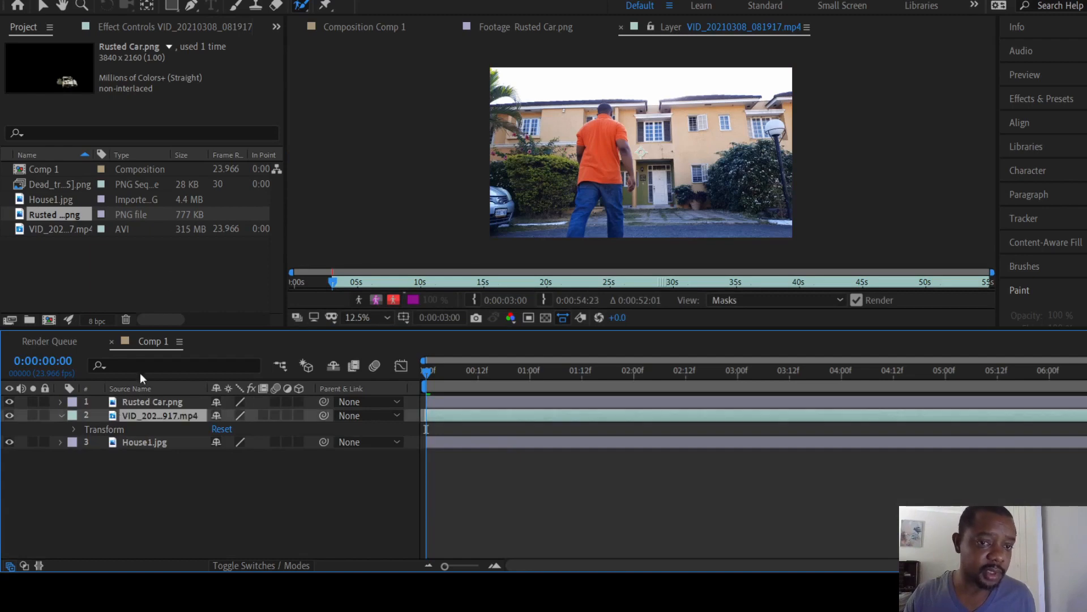
Step: Enlarge the layer view and extend the Roto Brush selection from the shirt to the man's head, arms and legs with foreground strokes
key(ctrl+z)
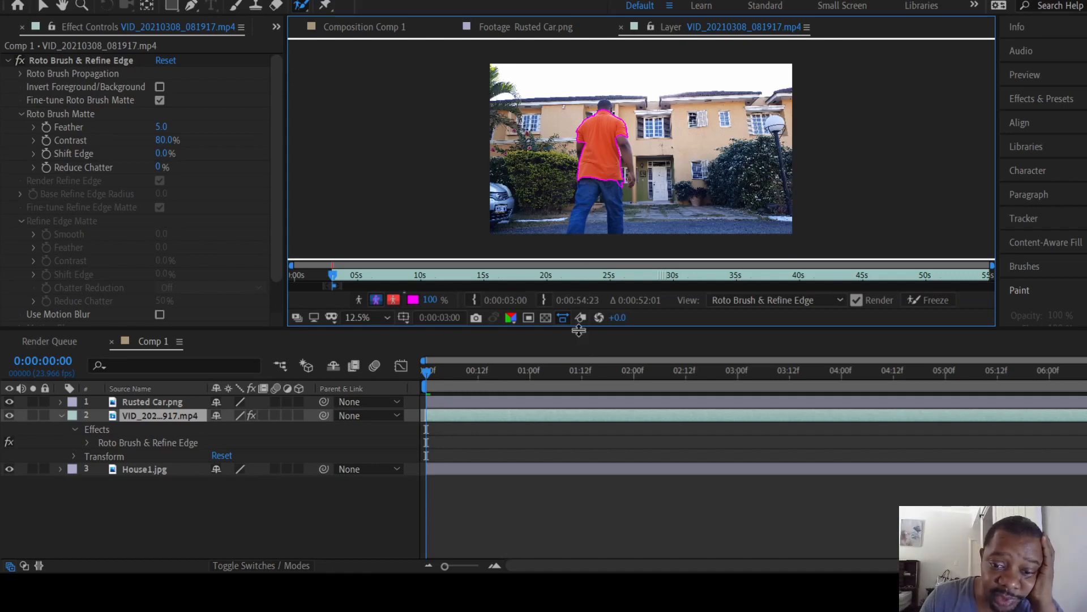
drag(579, 331, 556, 514)
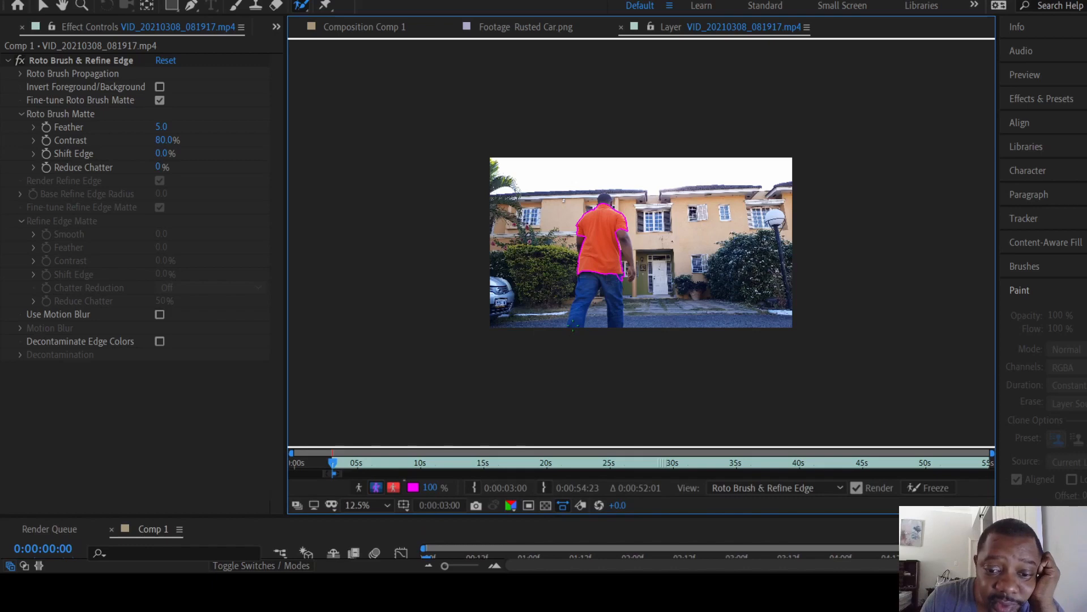
scroll(573, 326, up, 1)
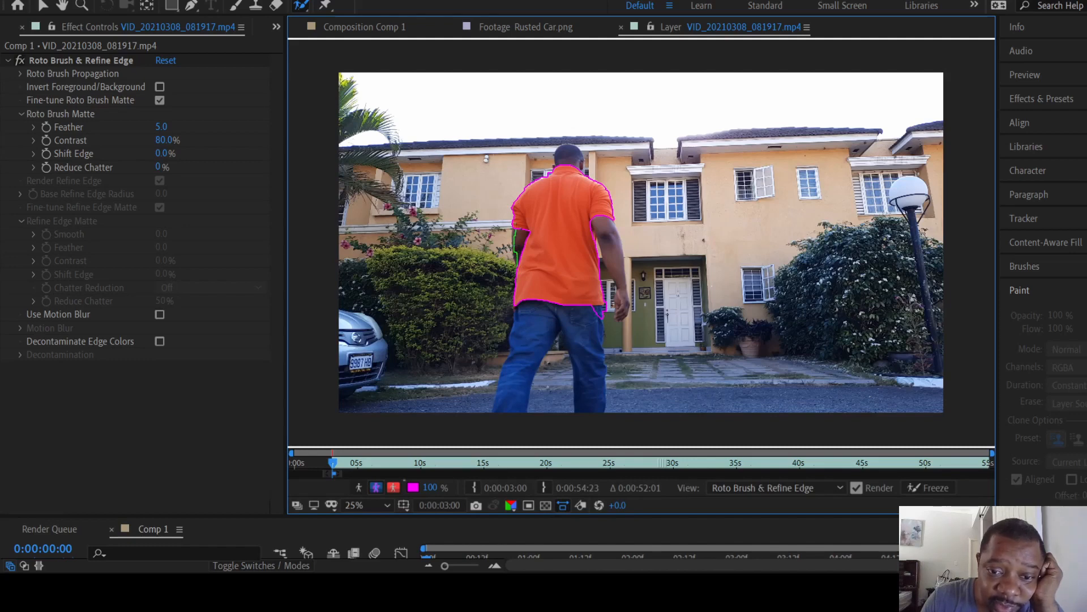
mouse_move(521, 199)
mouse_down()
mouse_move(576, 150)
mouse_move(579, 177)
mouse_move(605, 196)
mouse_move(630, 301)
mouse_move(625, 320)
mouse_move(594, 223)
mouse_move(597, 416)
mouse_move(577, 335)
mouse_move(558, 308)
mouse_move(507, 415)
mouse_move(513, 304)
mouse_up()
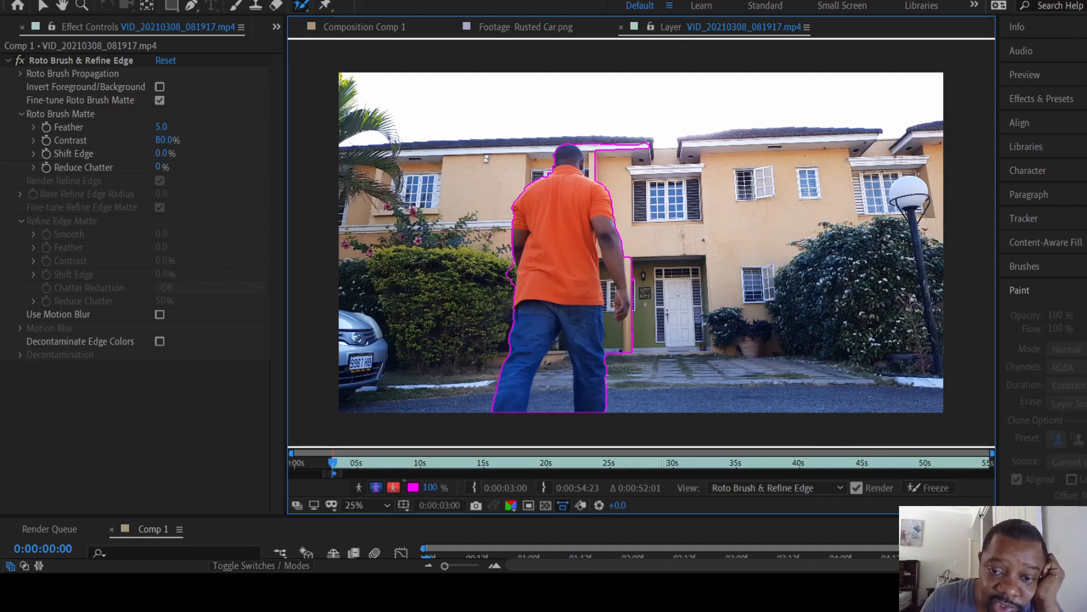
Step: Subtract the hedge patch beside the man's waist from the Roto Brush selection with background strokes
key(period)
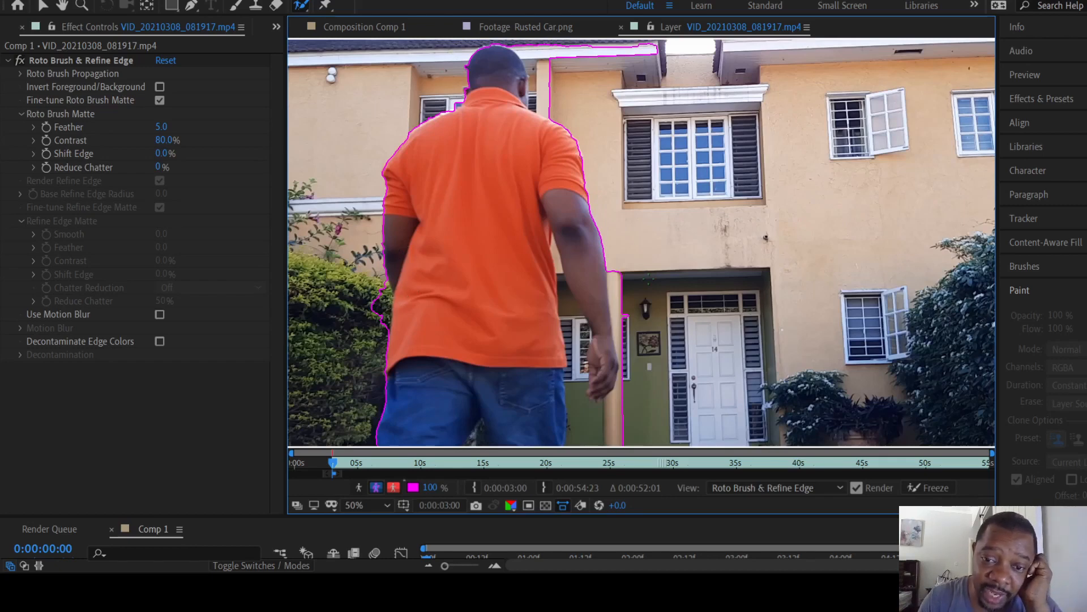
key(comma)
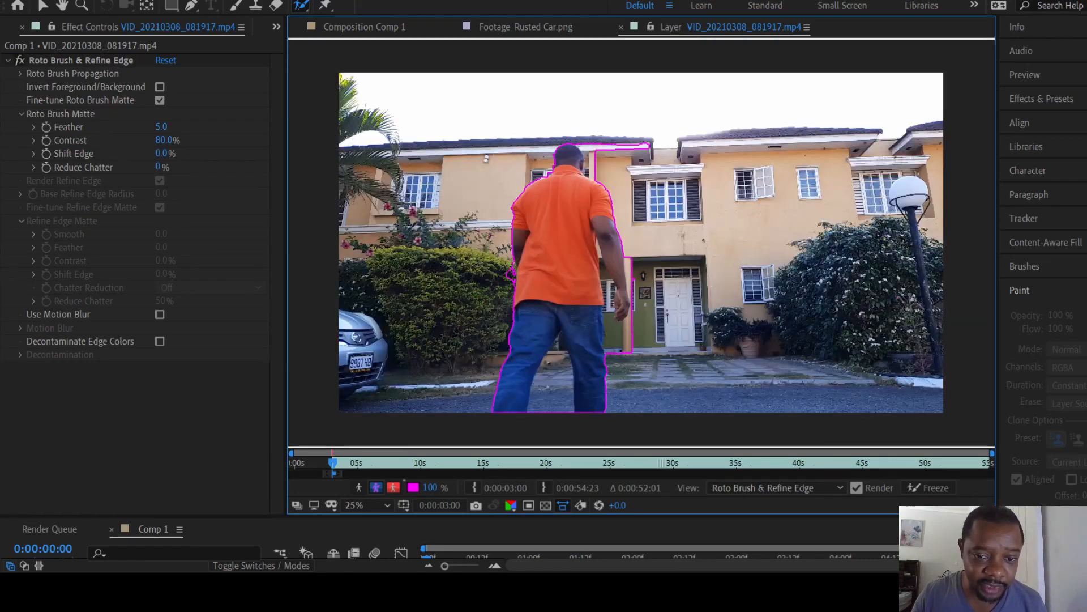
key(period)
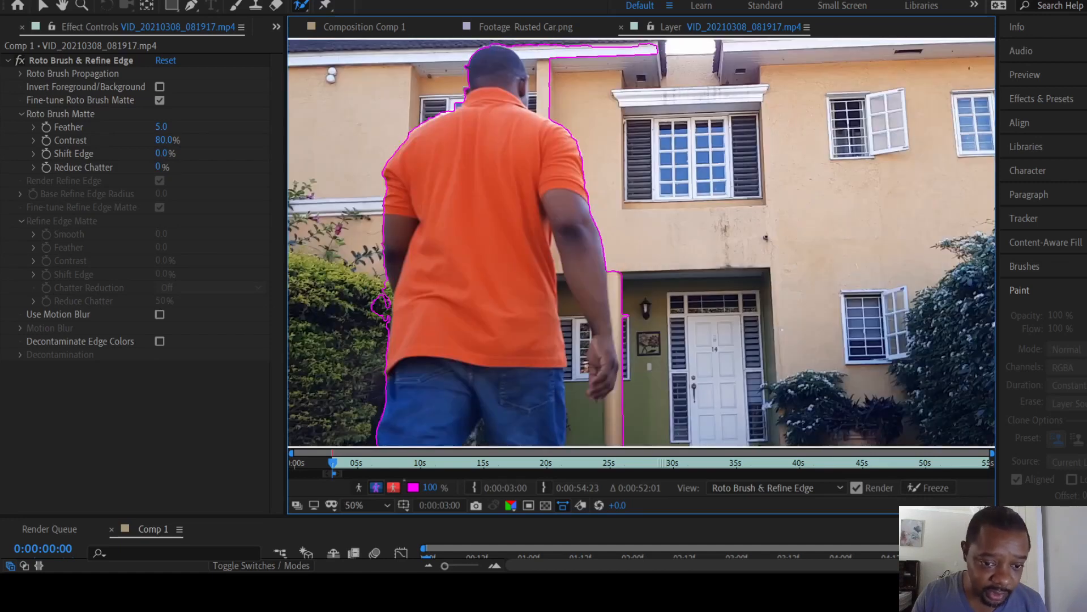
mouse_move(377, 291)
alt+mouse_down()
mouse_move(380, 316)
mouse_move(367, 335)
alt+mouse_up()
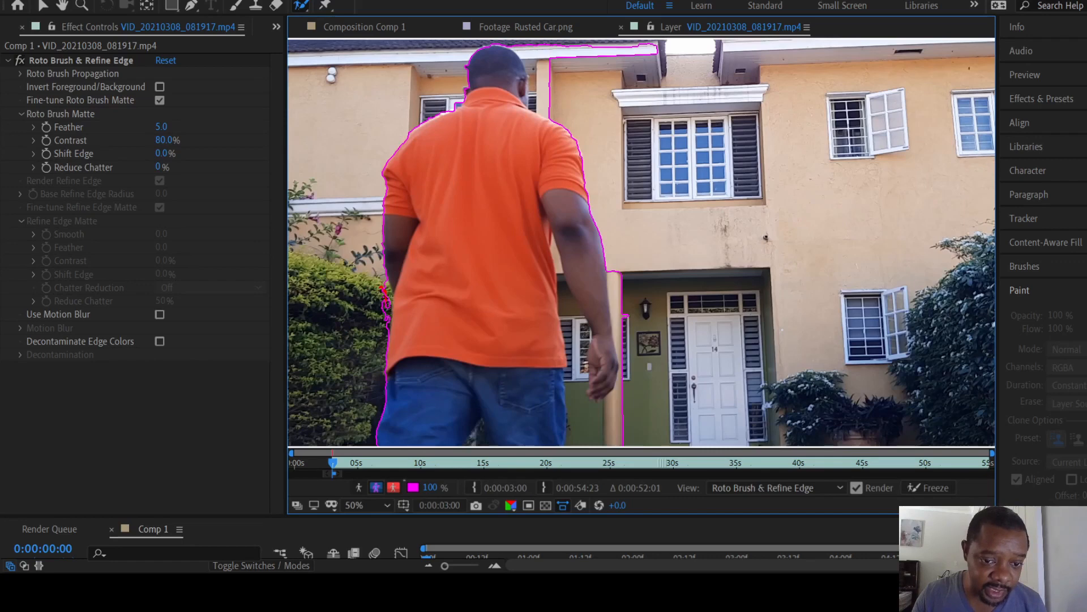
alt+drag(386, 326, 386, 328)
Step: Paint background strokes over the pillar beside the man's swinging arm and the roof strip next to his head
key(slash)
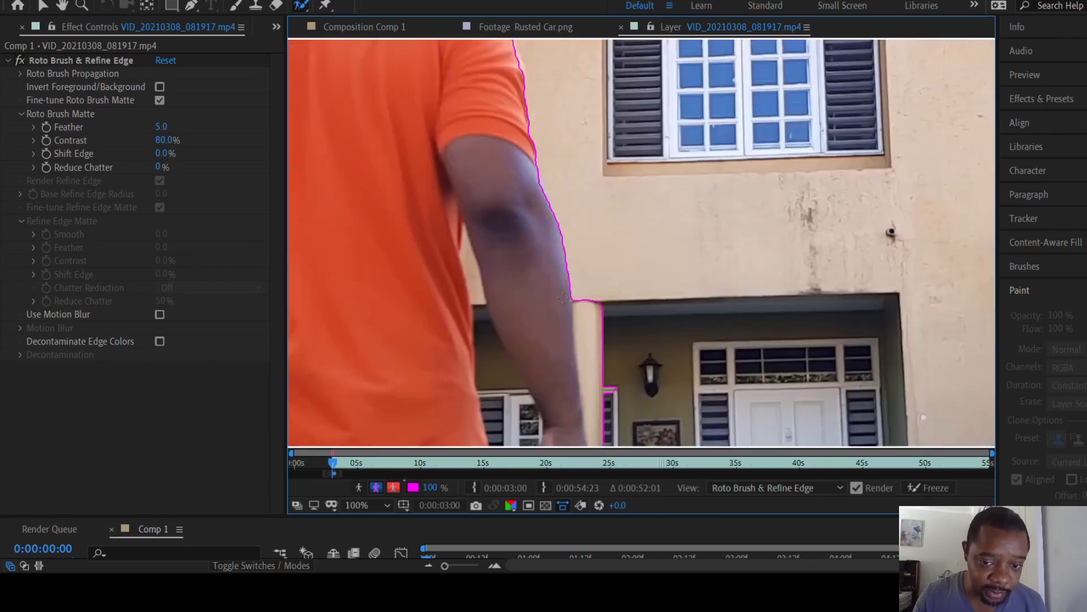
mouse_move(563, 298)
alt+mouse_down()
mouse_move(589, 297)
mouse_move(609, 419)
alt+mouse_up()
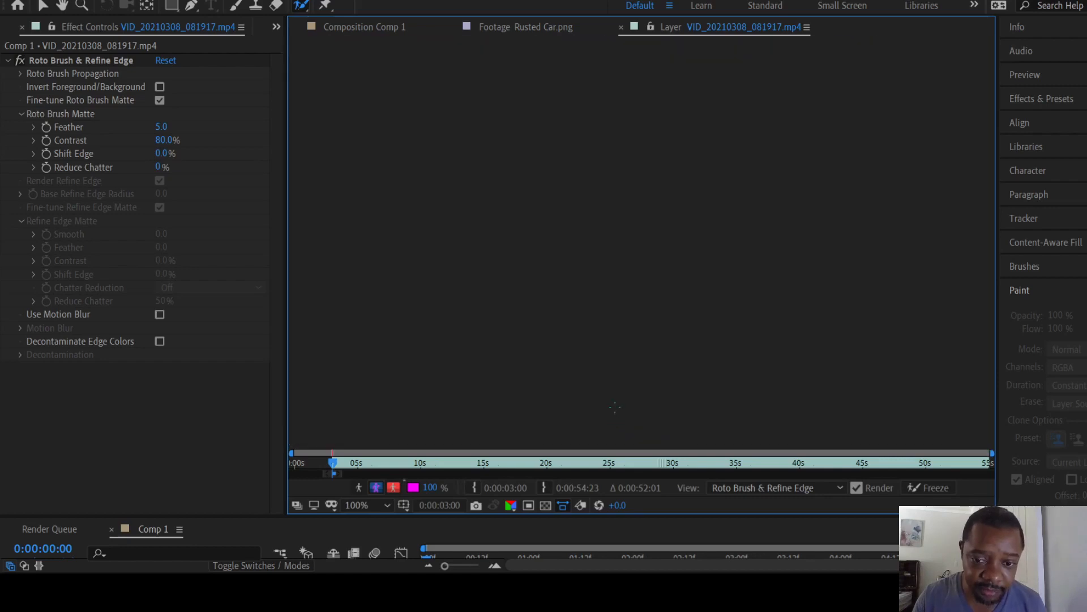
scroll(614, 373, down, 2)
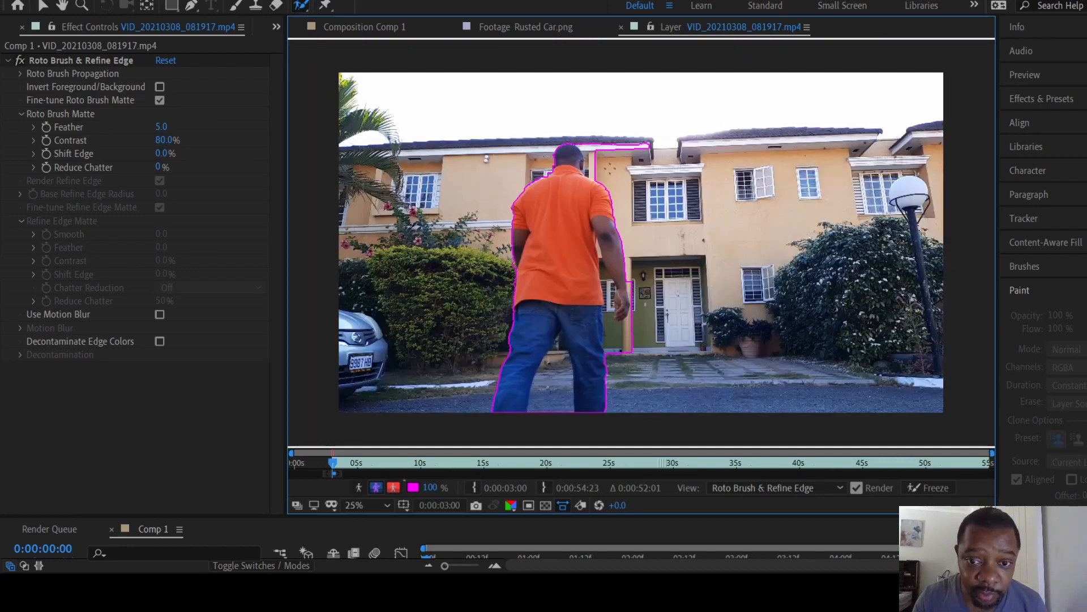
mouse_move(607, 173)
alt+mouse_down()
mouse_move(589, 145)
mouse_move(629, 134)
mouse_move(652, 159)
alt+mouse_up()
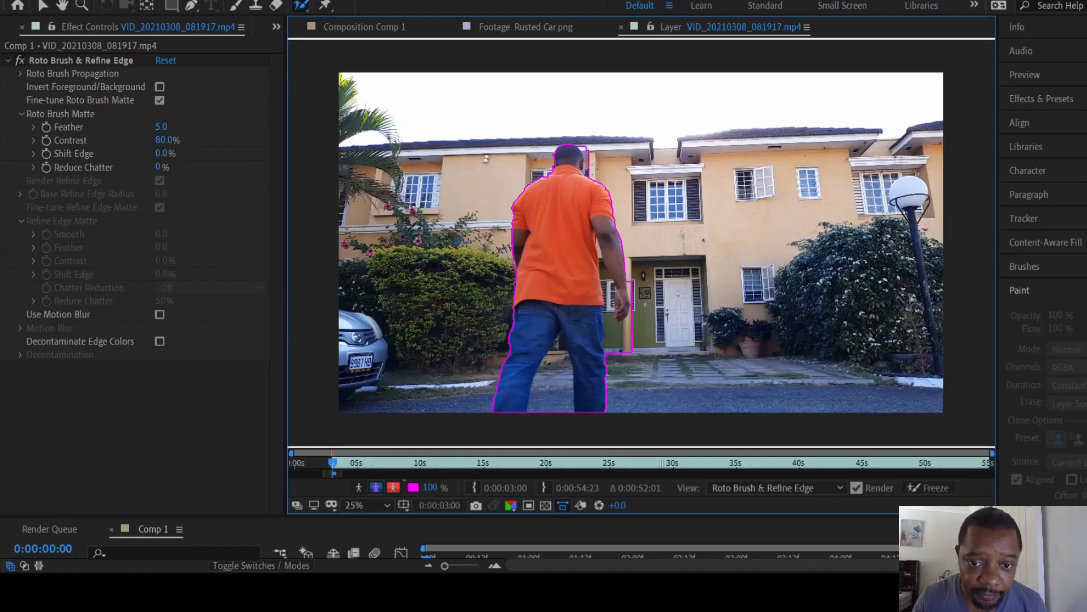
Step: Trim the Roto Brush selection around both sides of the man's head with background strokes at 100% magnification
scroll(641, 241, up, 2)
drag(554, 155, 747, 429)
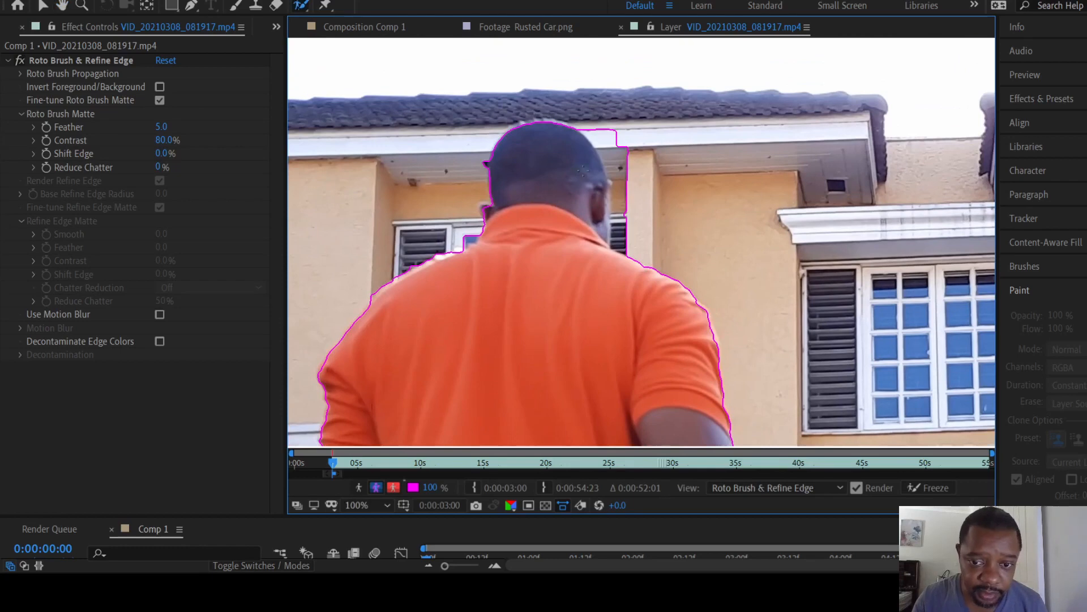
alt+drag(581, 114, 657, 253)
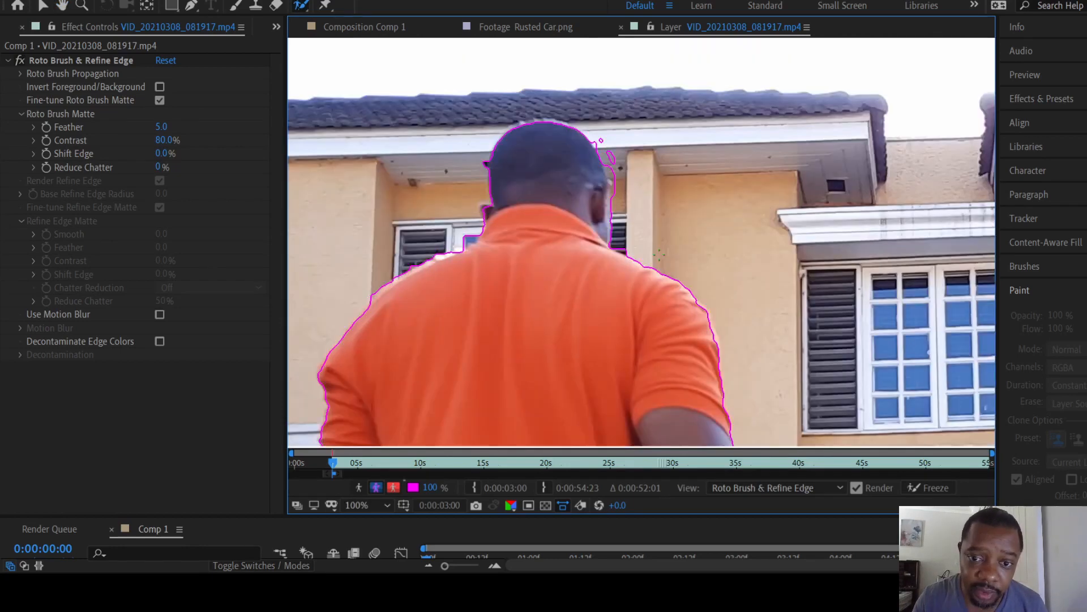
mouse_move(596, 127)
alt+mouse_down()
mouse_move(609, 166)
mouse_move(614, 149)
mouse_move(597, 129)
mouse_move(617, 157)
mouse_move(594, 144)
alt+mouse_up()
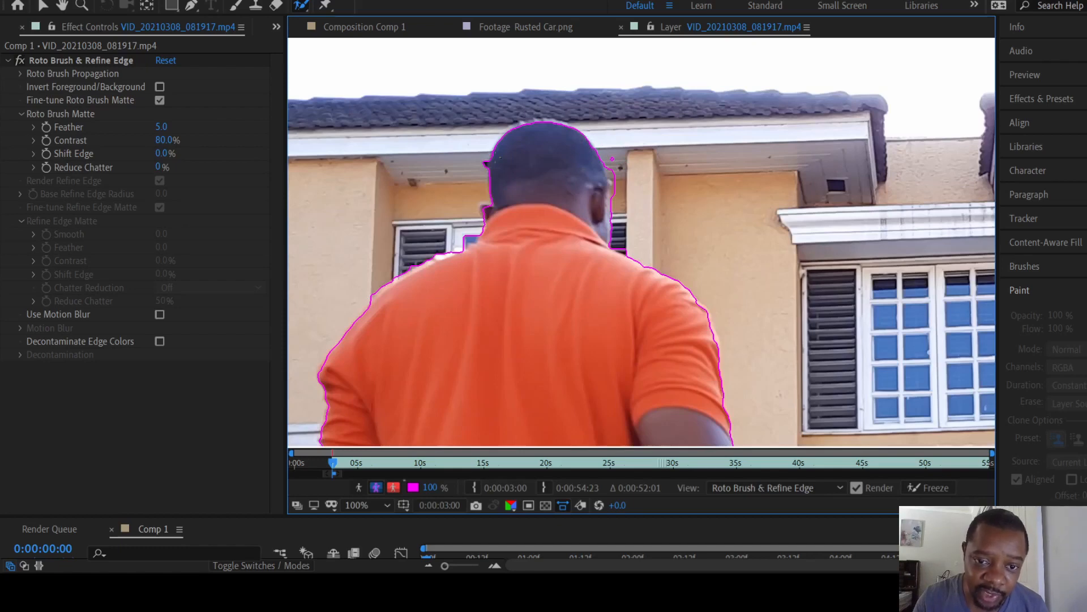
alt+drag(484, 154, 482, 175)
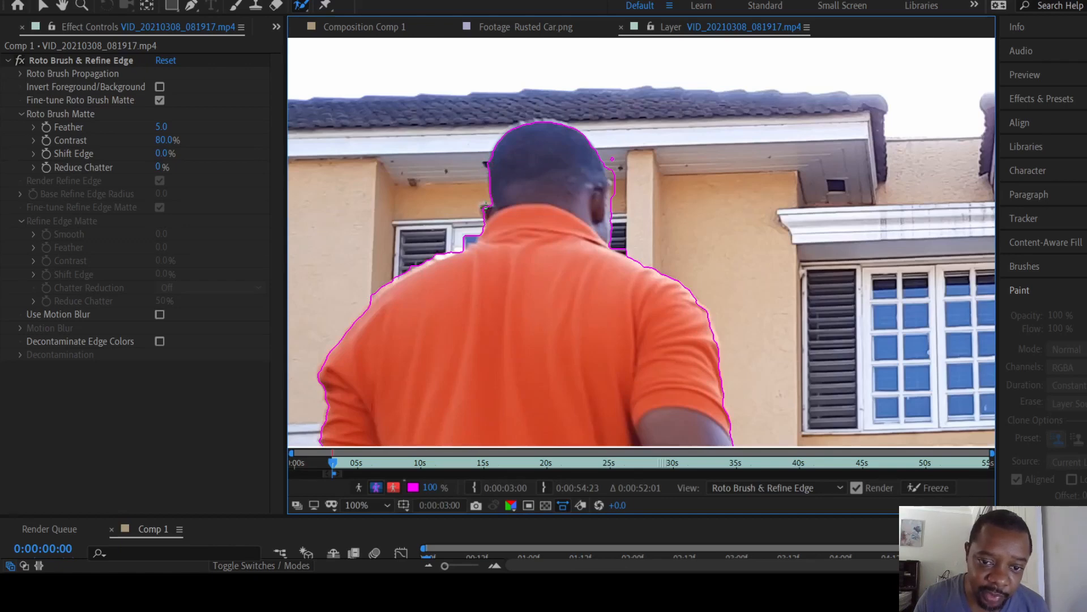
Step: Refine the Roto Brush edge beside the man's collar and around both ears with short corrective strokes
drag(484, 208, 532, 226)
drag(484, 215, 484, 204)
drag(478, 206, 475, 220)
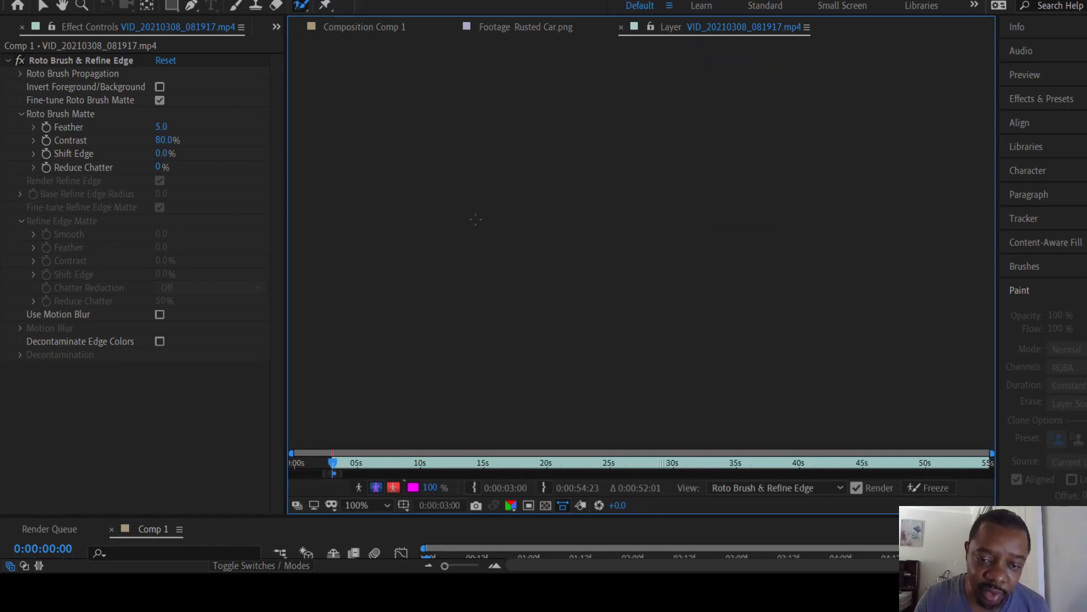
mouse_move(611, 159)
mouse_down()
mouse_move(604, 182)
mouse_move(615, 151)
mouse_up()
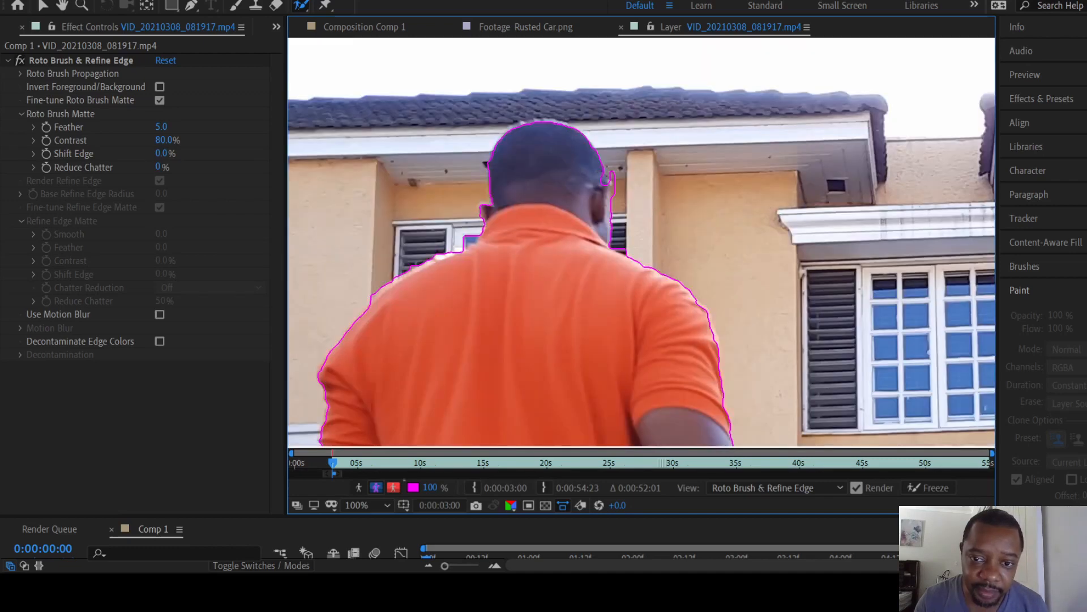
click(615, 178)
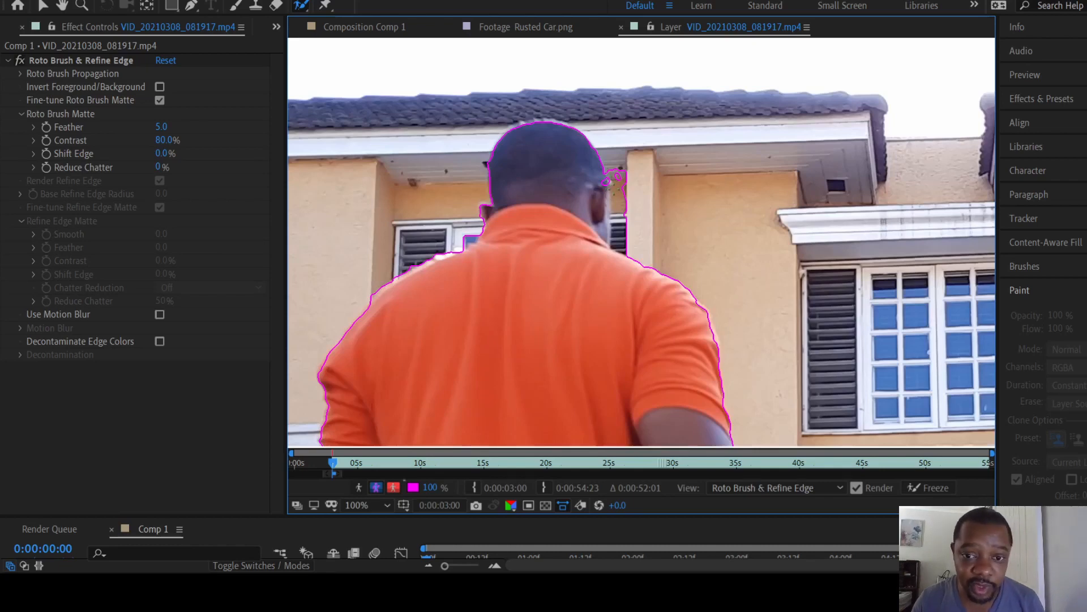
drag(601, 171, 612, 177)
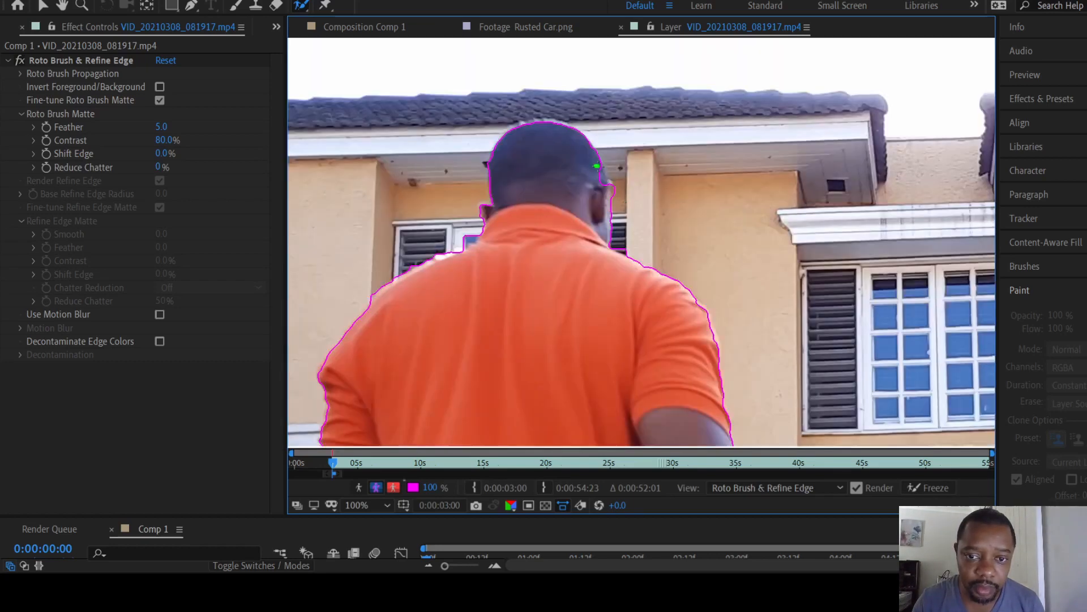
mouse_move(611, 188)
mouse_down()
mouse_move(614, 205)
mouse_move(607, 195)
mouse_up()
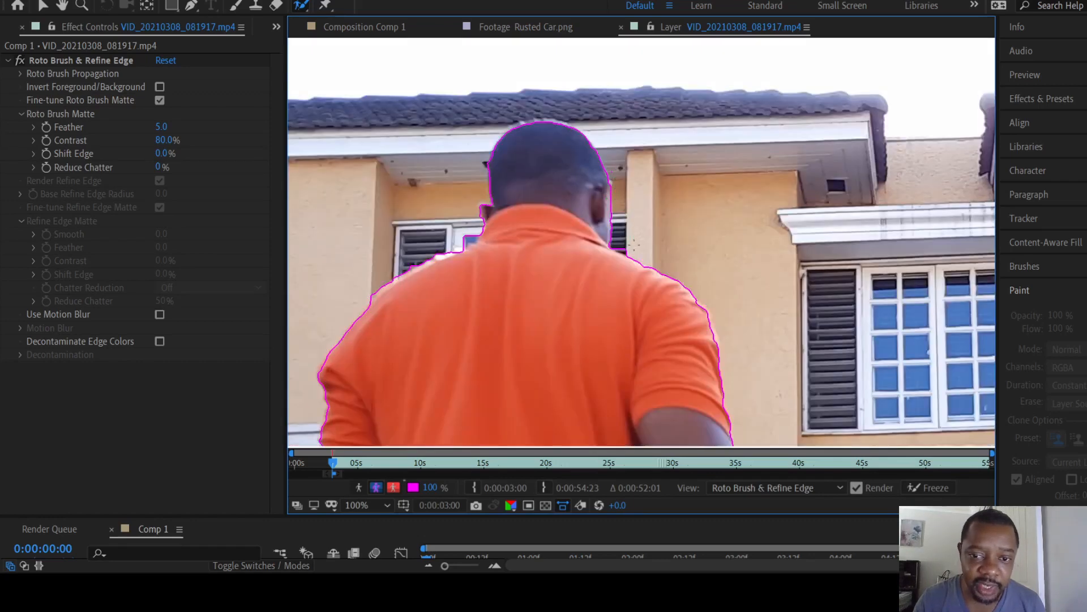
Step: Subtract the pillar, green wall and window area around the man's hanging hand from the Roto Brush selection with background strokes
scroll(633, 244, down, 4)
drag(684, 403, 685, 383)
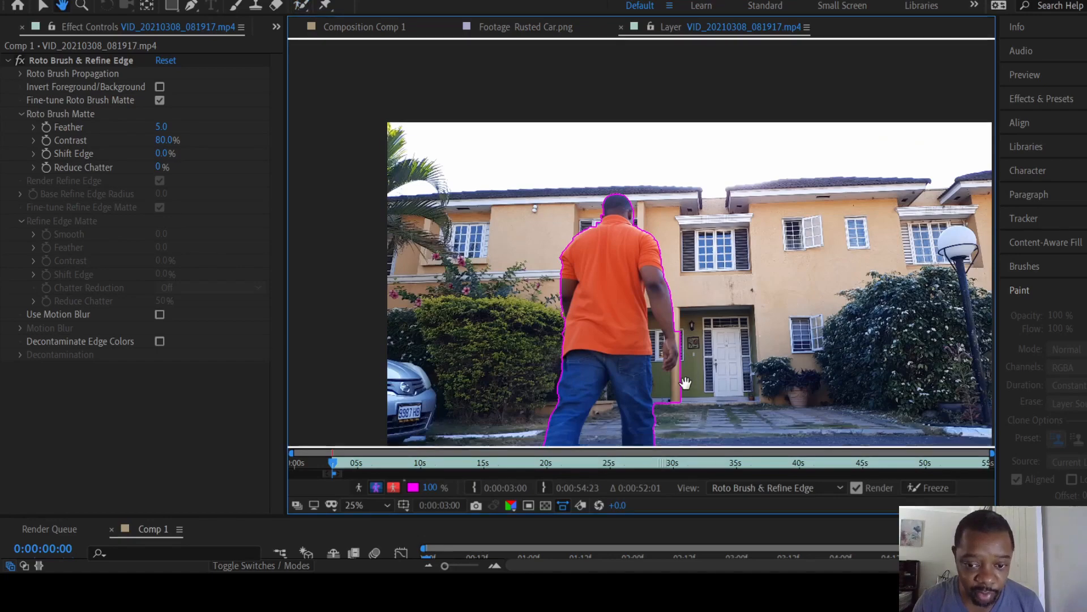
scroll(685, 384, up, 3)
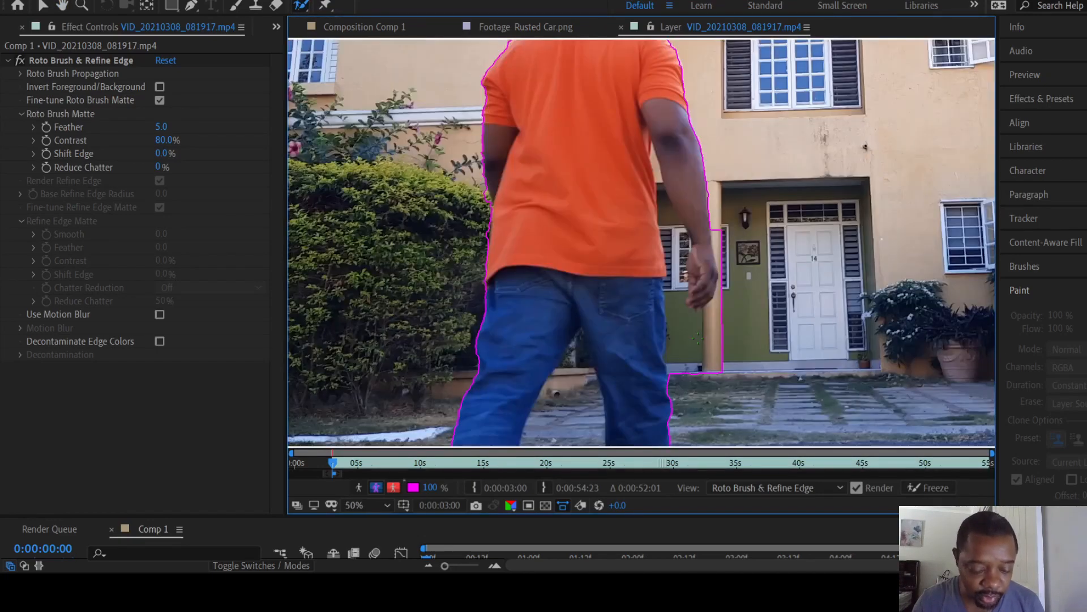
drag(684, 392, 719, 310)
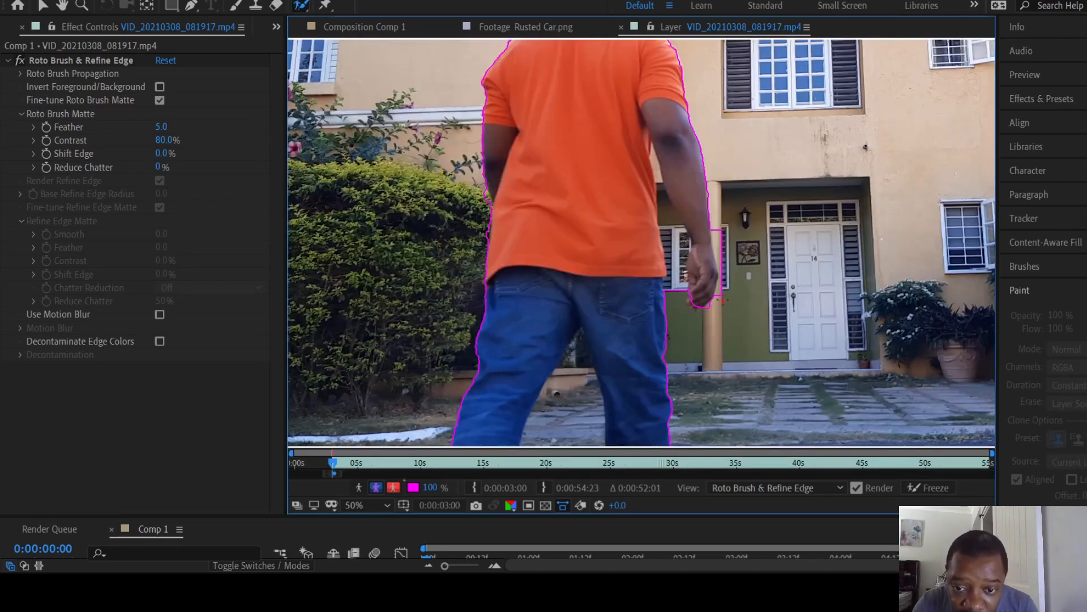
drag(722, 299, 715, 206)
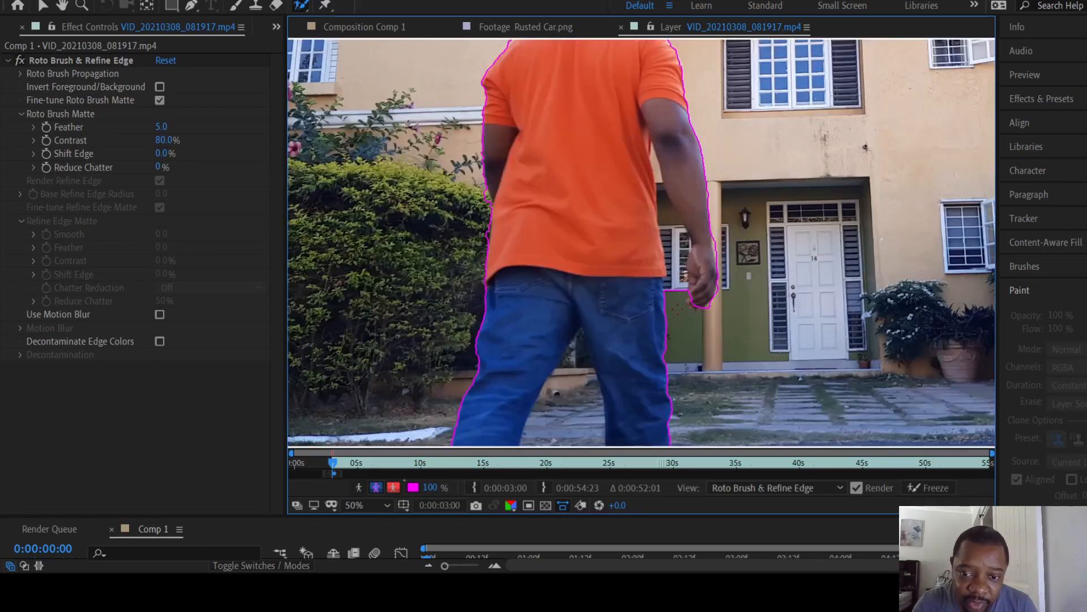
drag(678, 306, 671, 277)
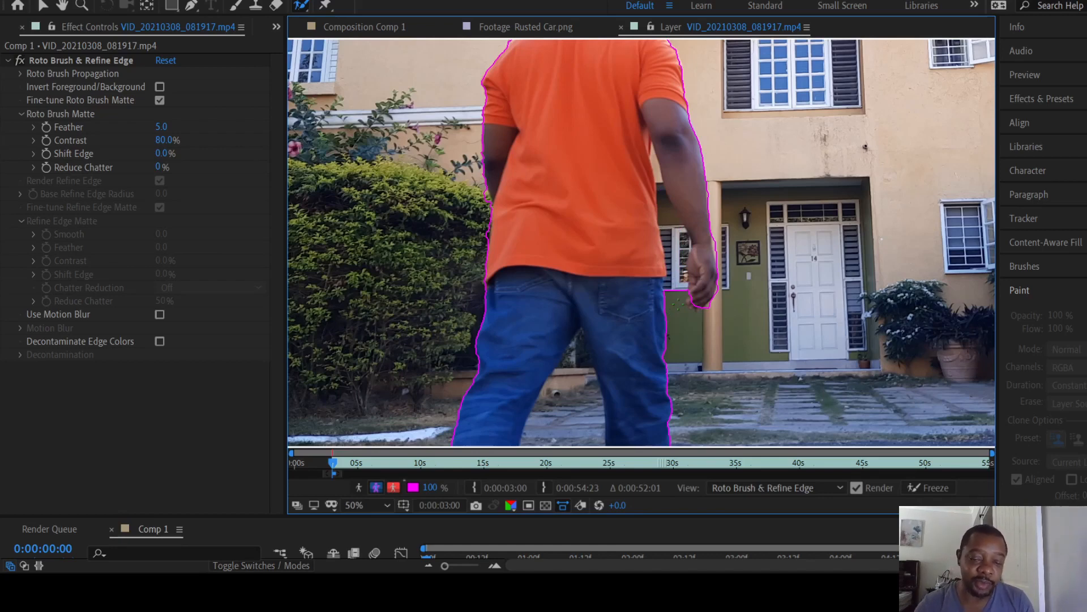
Step: Enlarge the timeline area and preview the Roto Brush propagation from the first frame
key(comma)
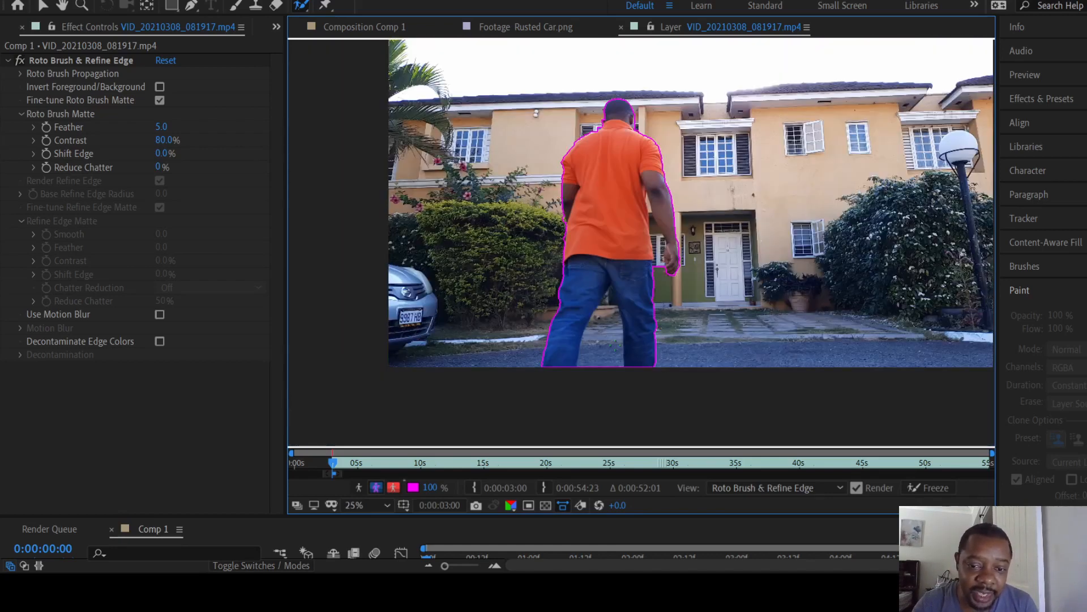
key(period)
key(comma)
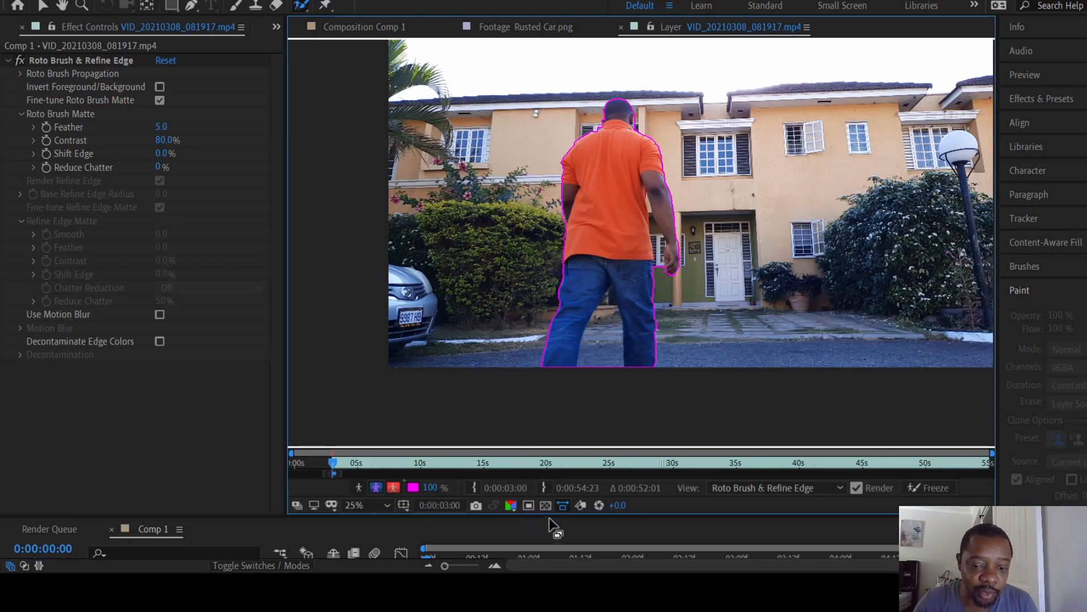
drag(554, 515, 560, 305)
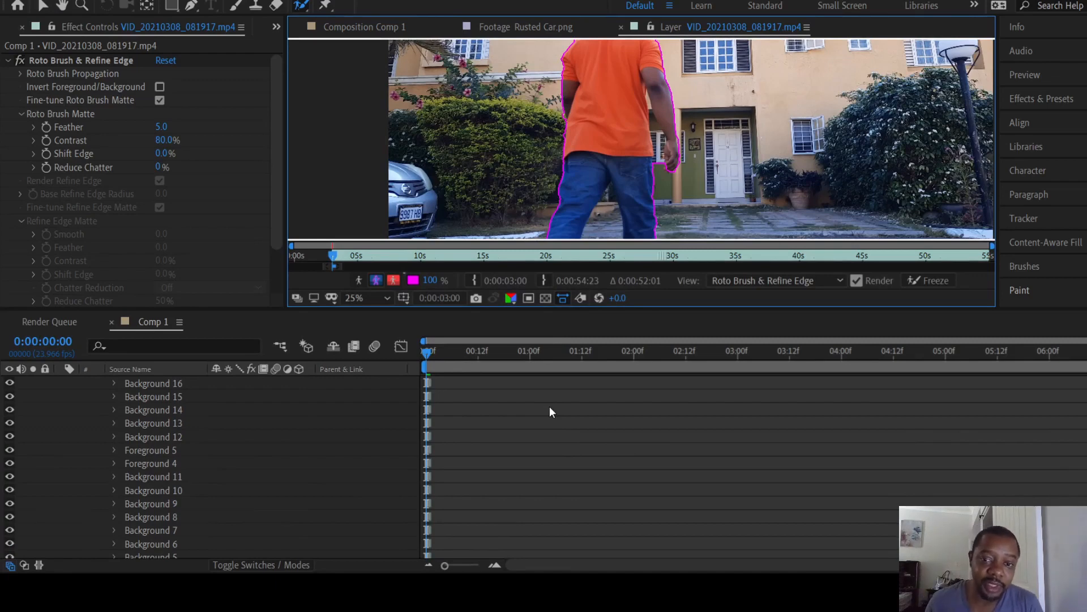
click(428, 352)
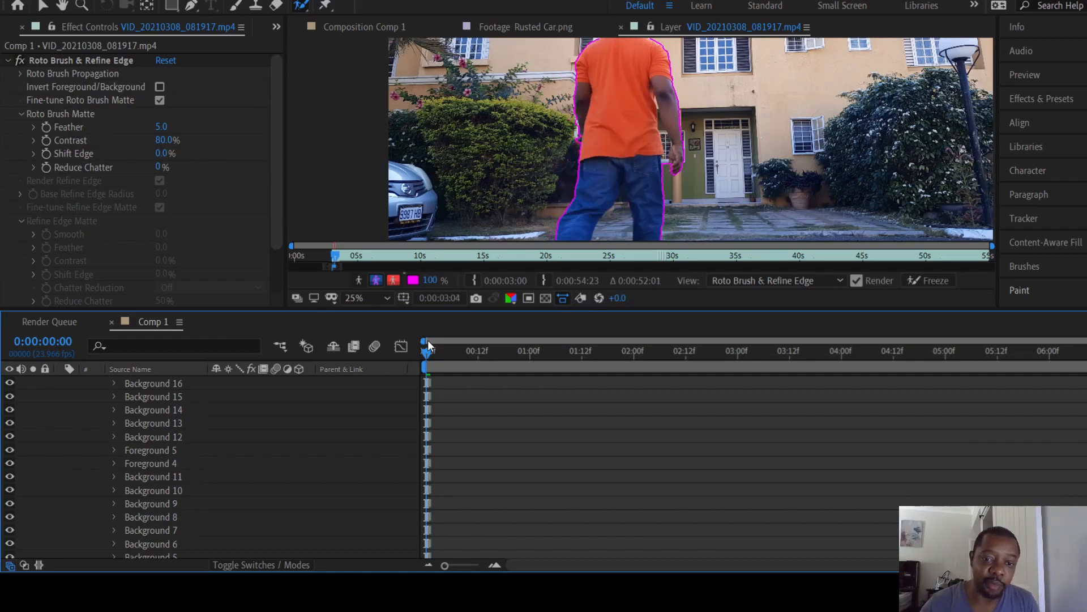
key(space)
scroll(803, 117, up, 1)
scroll(804, 139, down, 1)
scroll(804, 138, down, 1)
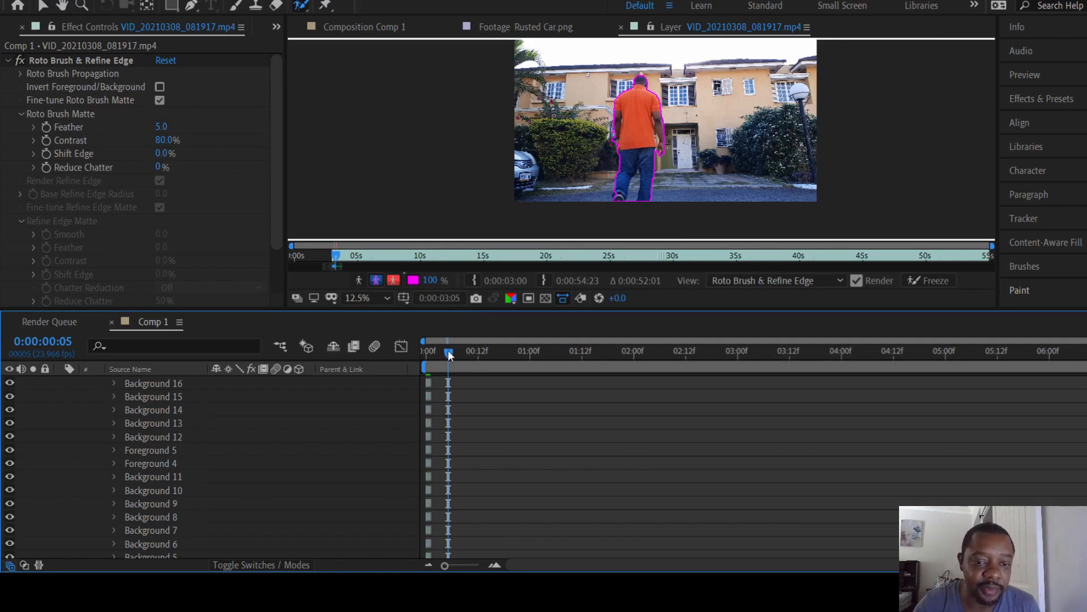
Step: Enlarge the layer viewer, play the propagated Roto Brush outline onward from frame 5, and return to the first frame
mouse_move(447, 353)
mouse_down()
mouse_move(1069, 399)
mouse_move(409, 370)
mouse_move(450, 371)
mouse_up()
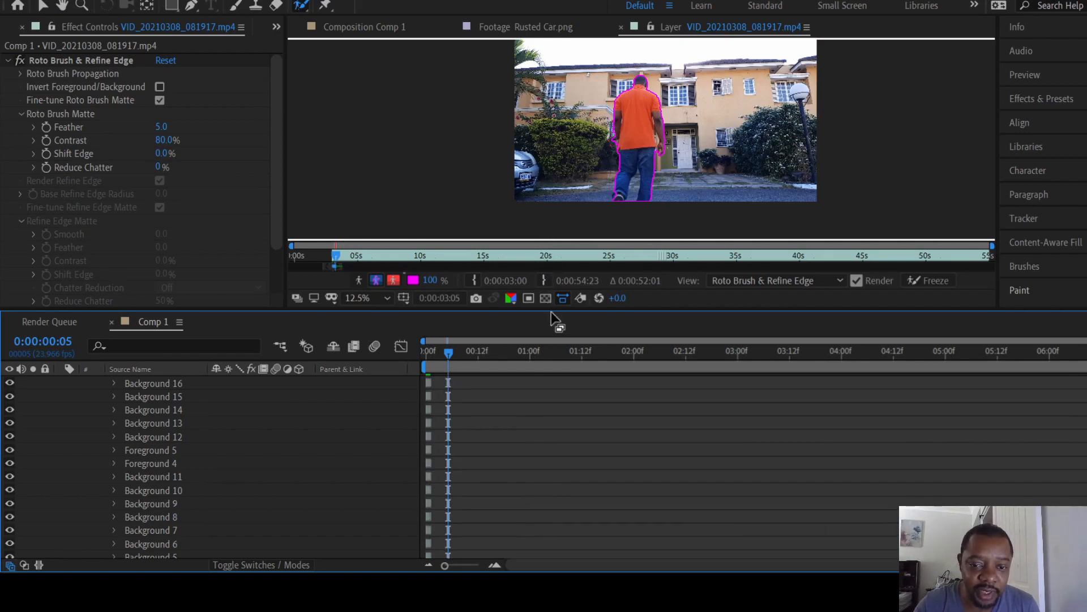
drag(552, 311, 537, 427)
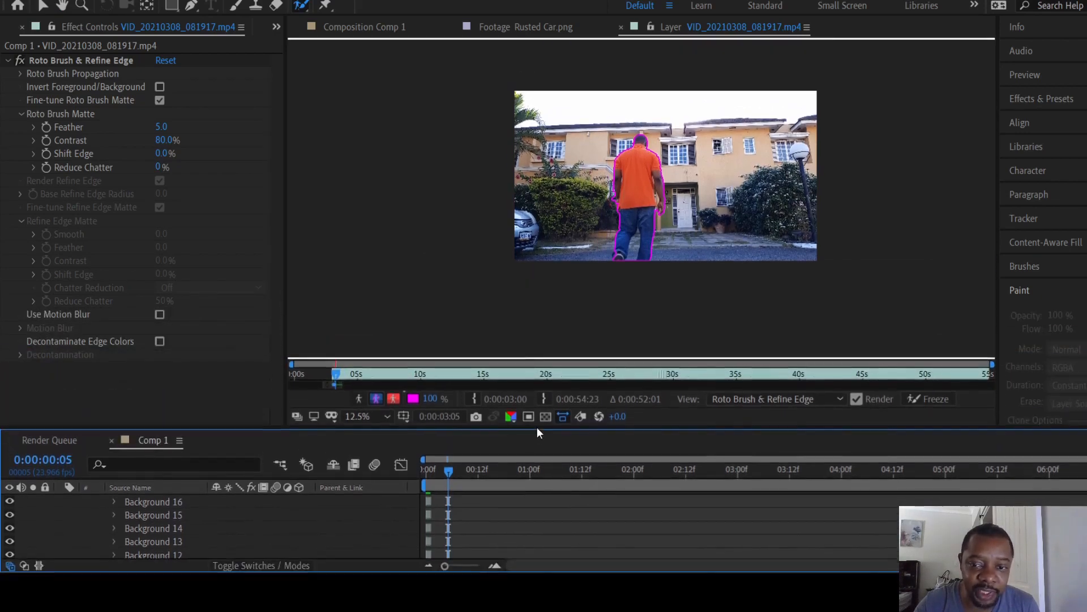
key(period)
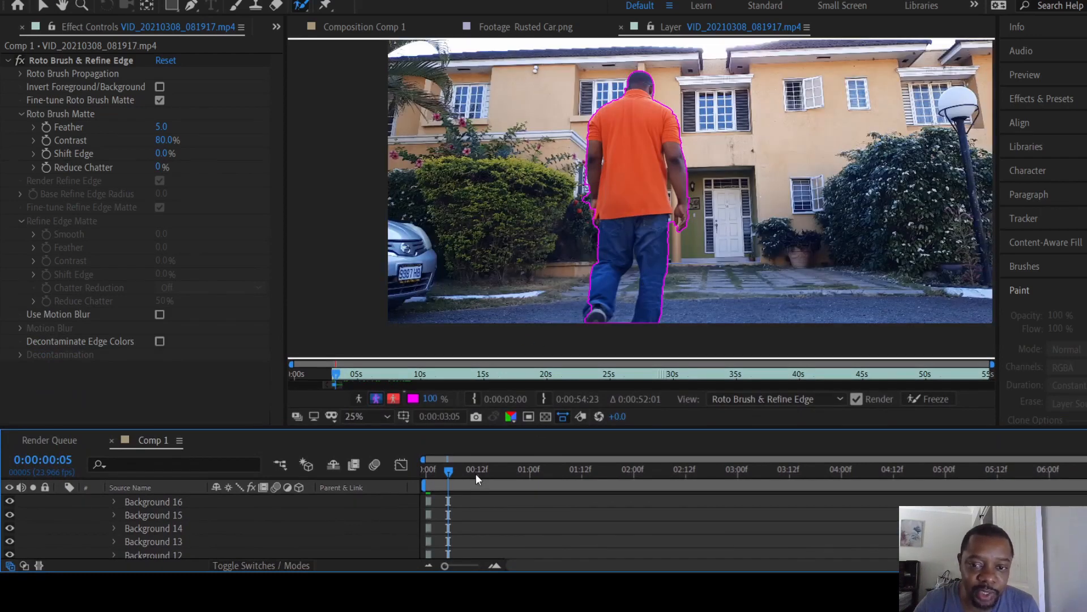
key(space)
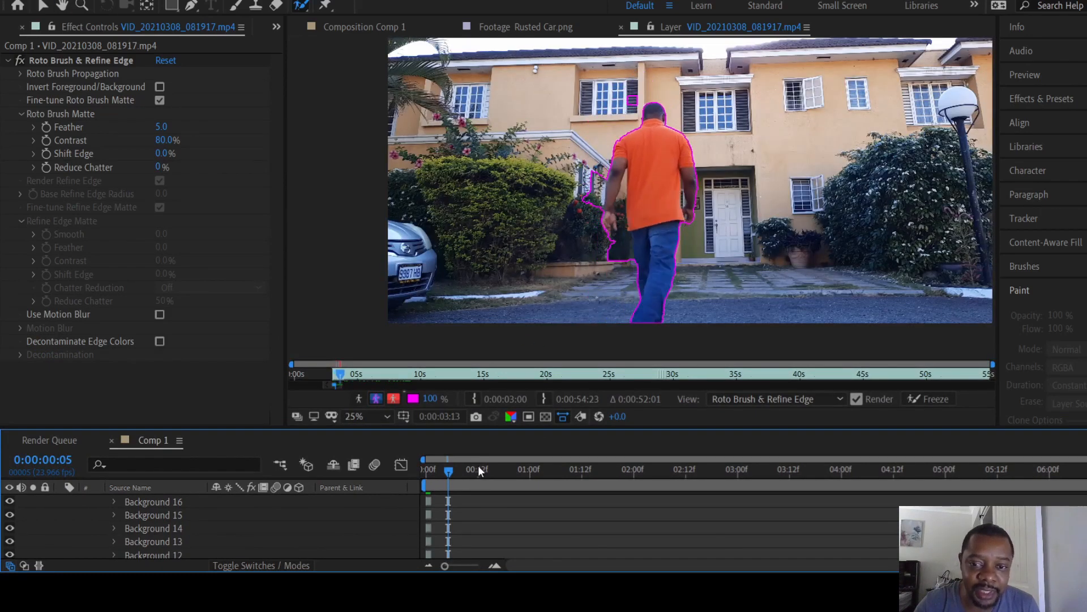
key(Home)
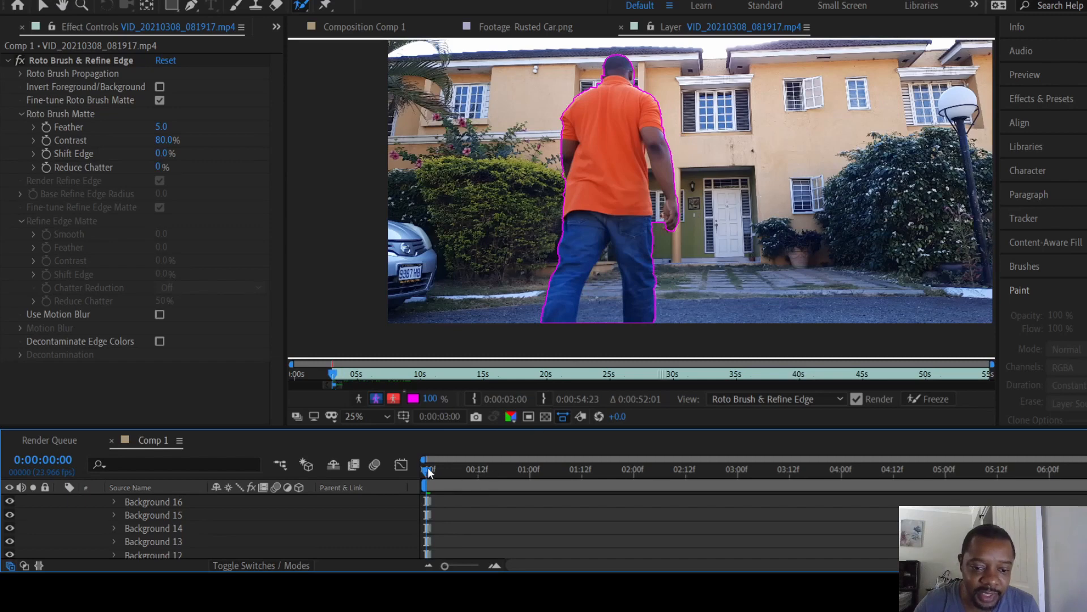
Step: At frame 12, remove the shrub and window patches beside the man's arm and head from the Roto Brush selection and add his missing leg
drag(428, 473, 479, 473)
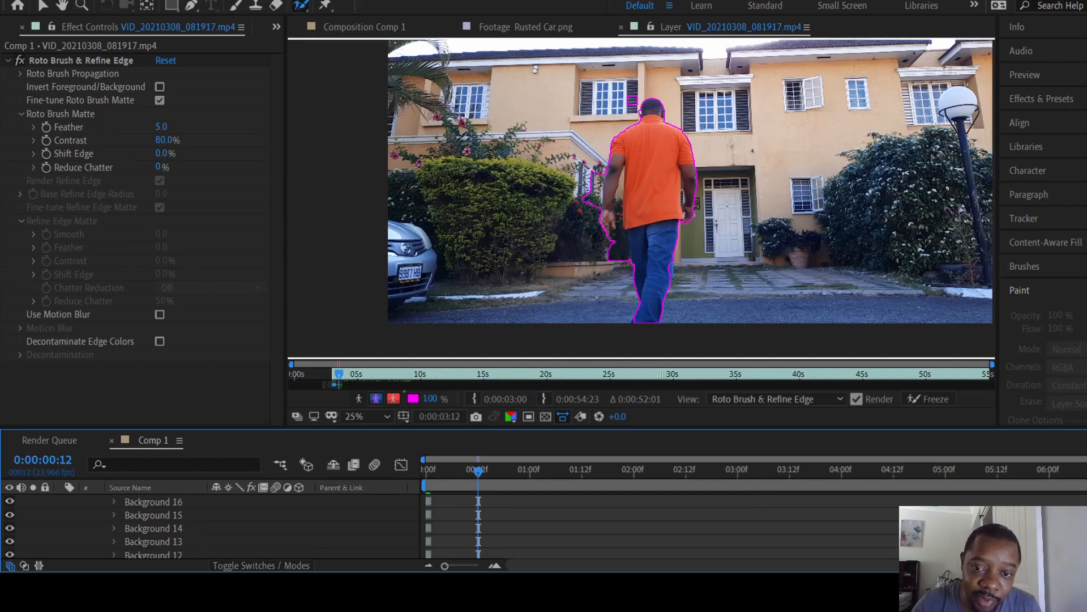
drag(600, 168, 600, 164)
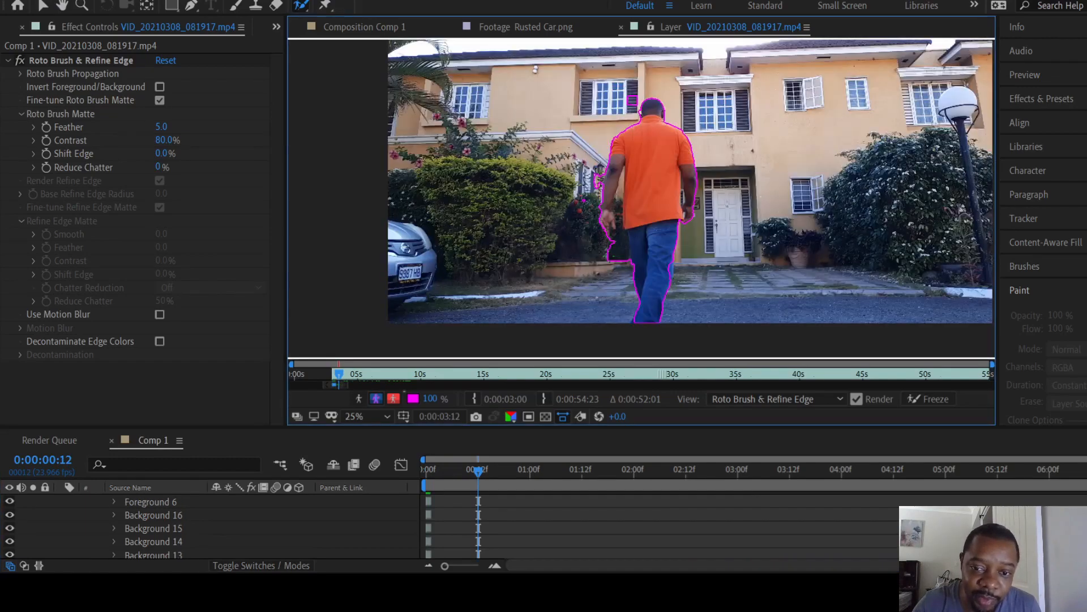
drag(615, 252, 614, 249)
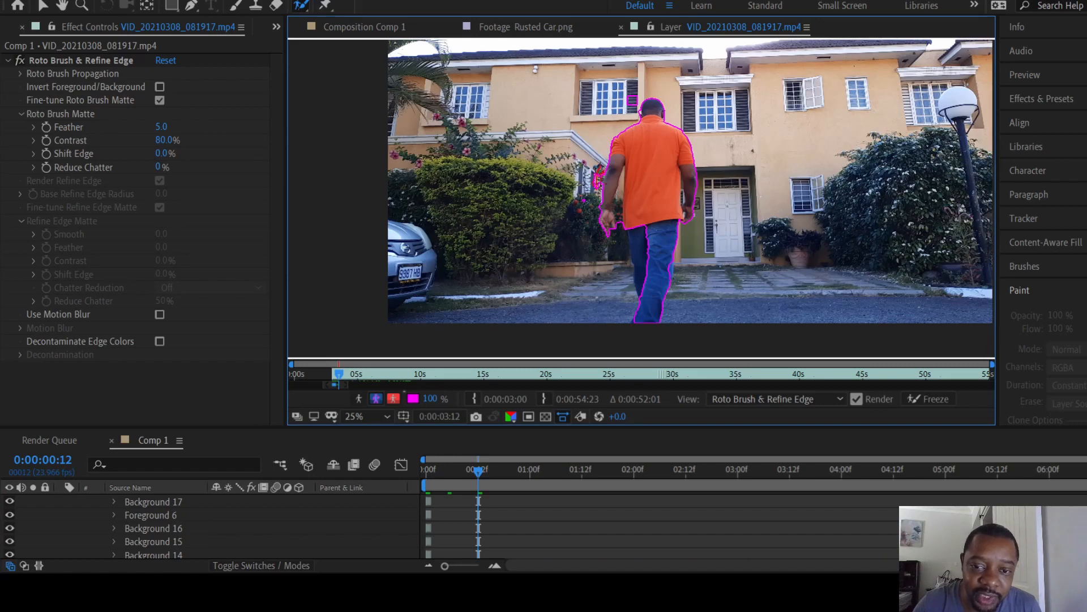
drag(598, 180, 595, 193)
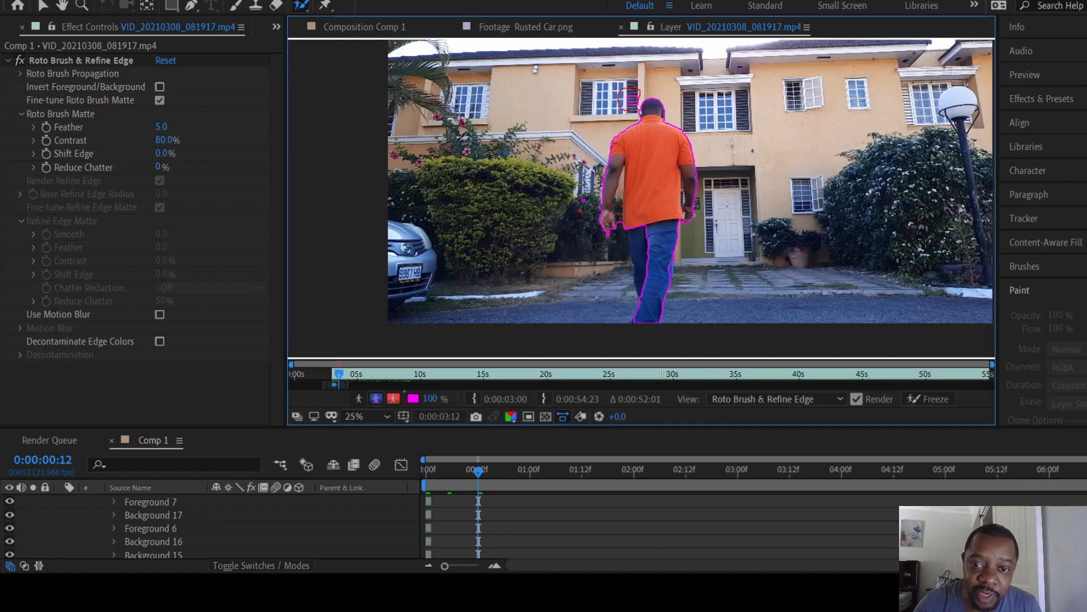
drag(629, 99, 631, 102)
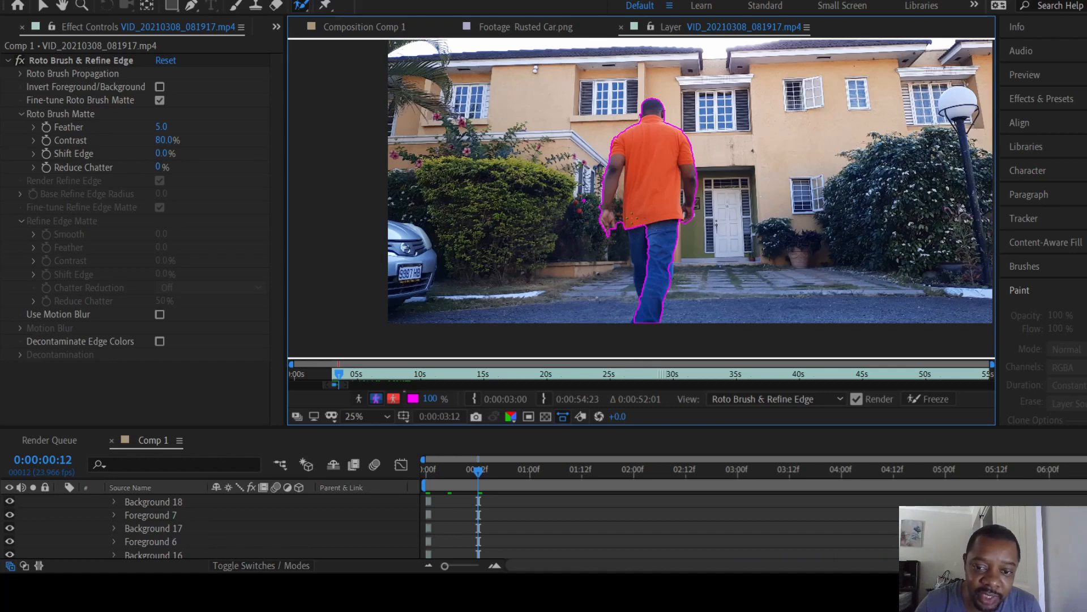
drag(633, 220, 648, 313)
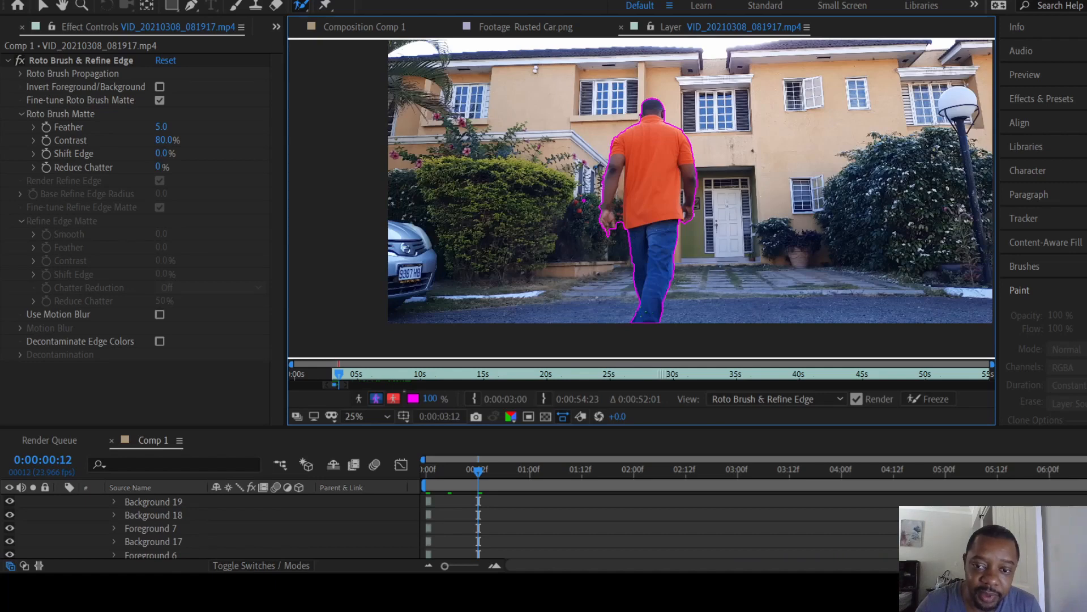
Step: At frame 11, subtract the shrub and small-window patches beside the man's arm from the Roto Brush selection
click(472, 471)
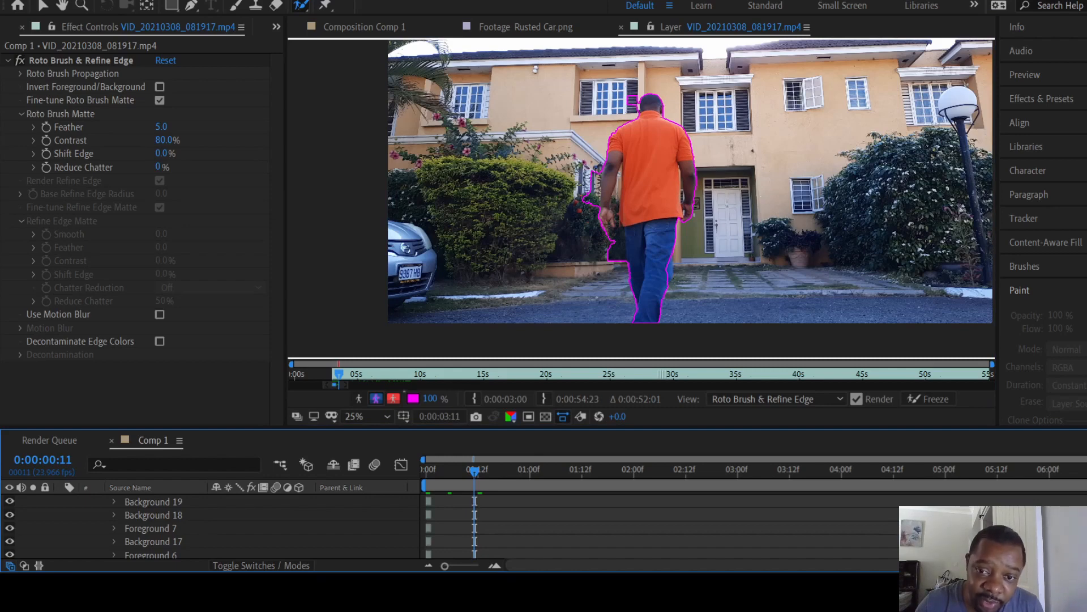
mouse_move(591, 168)
mouse_down()
mouse_move(588, 222)
mouse_move(616, 271)
mouse_up()
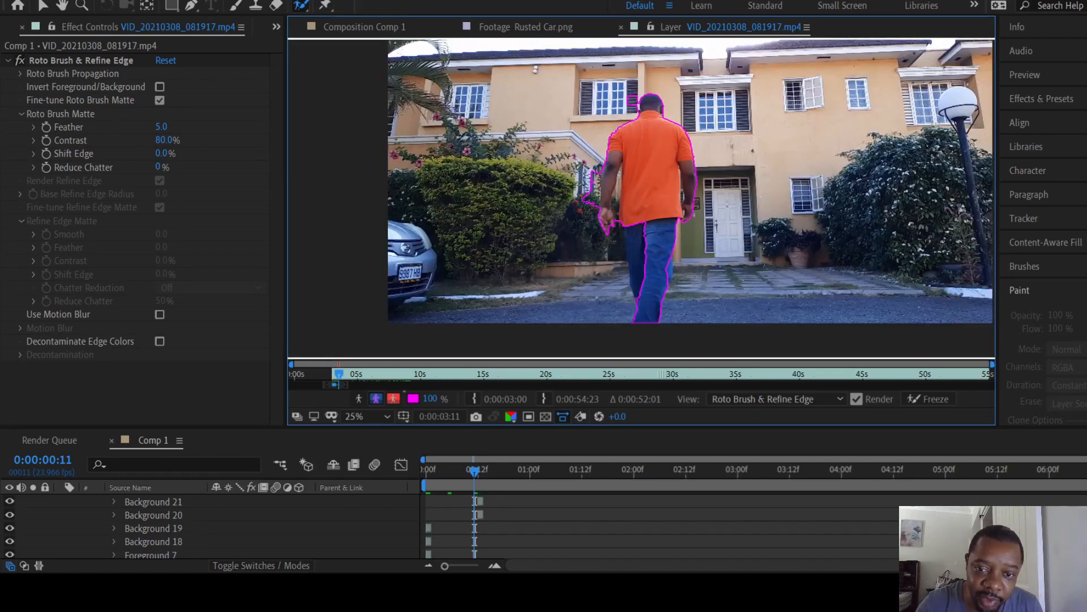
drag(592, 154, 590, 177)
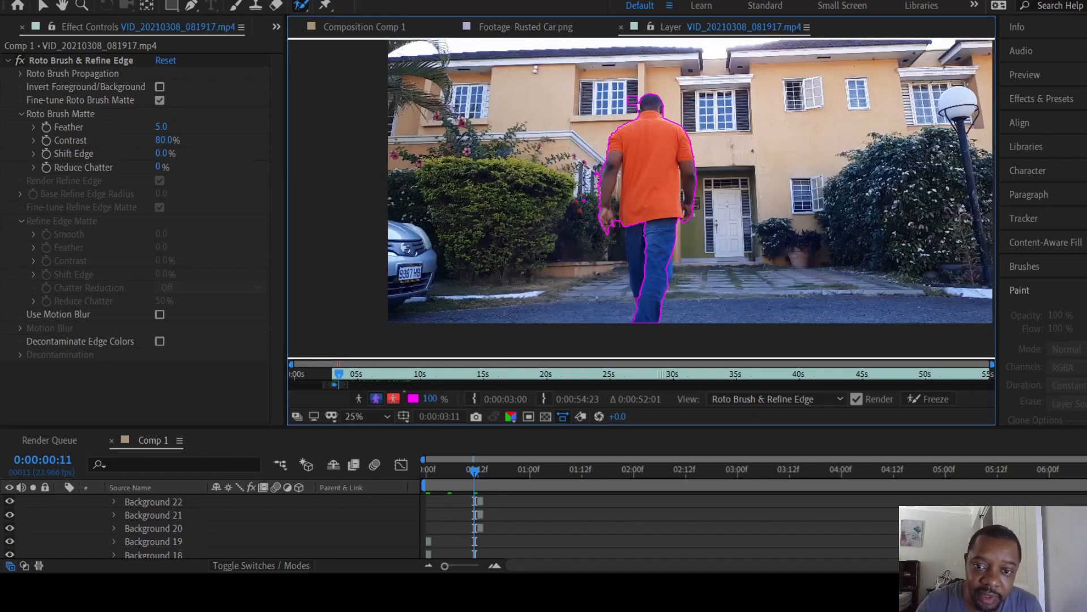
Step: At 50% magnification on frame 11, subtract the shutter patch beside the man's head and refine the edge of his head
scroll(640, 94, up, 1)
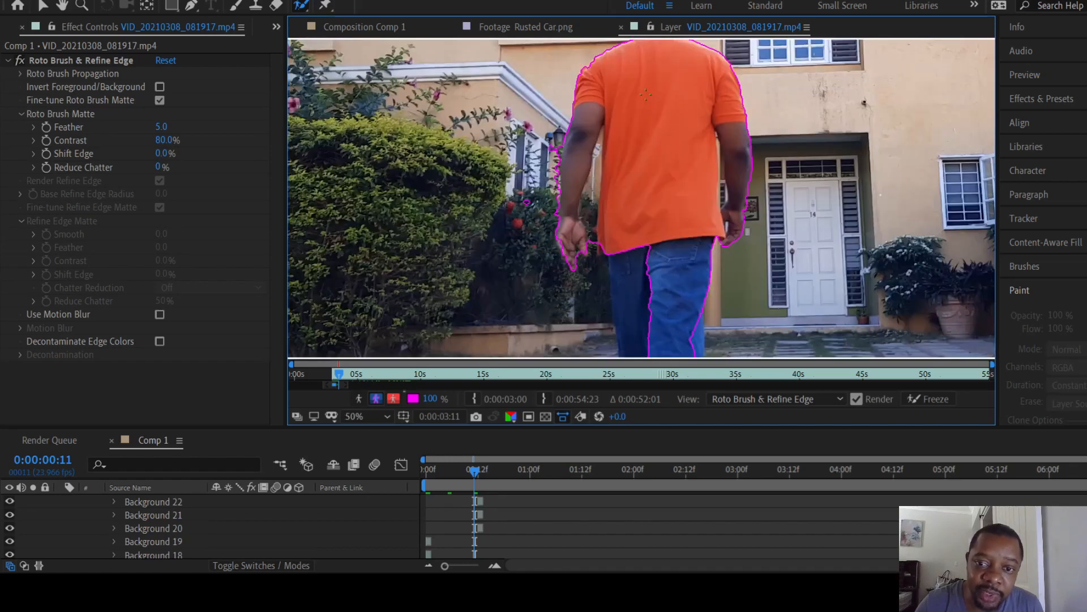
key(h)
drag(641, 94, 665, 230)
key(alt+w)
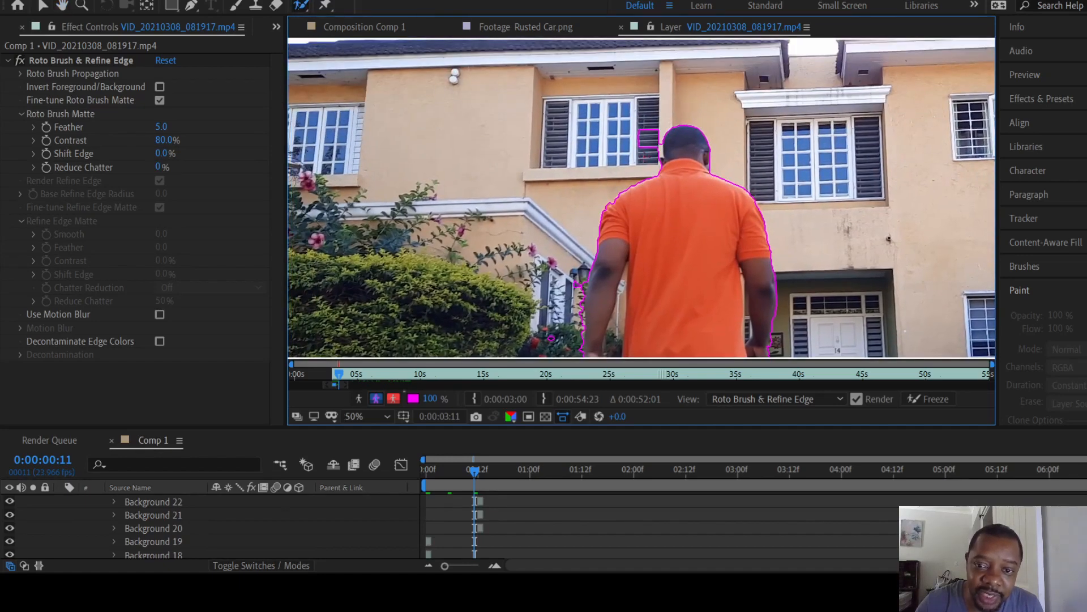
drag(648, 138, 660, 93)
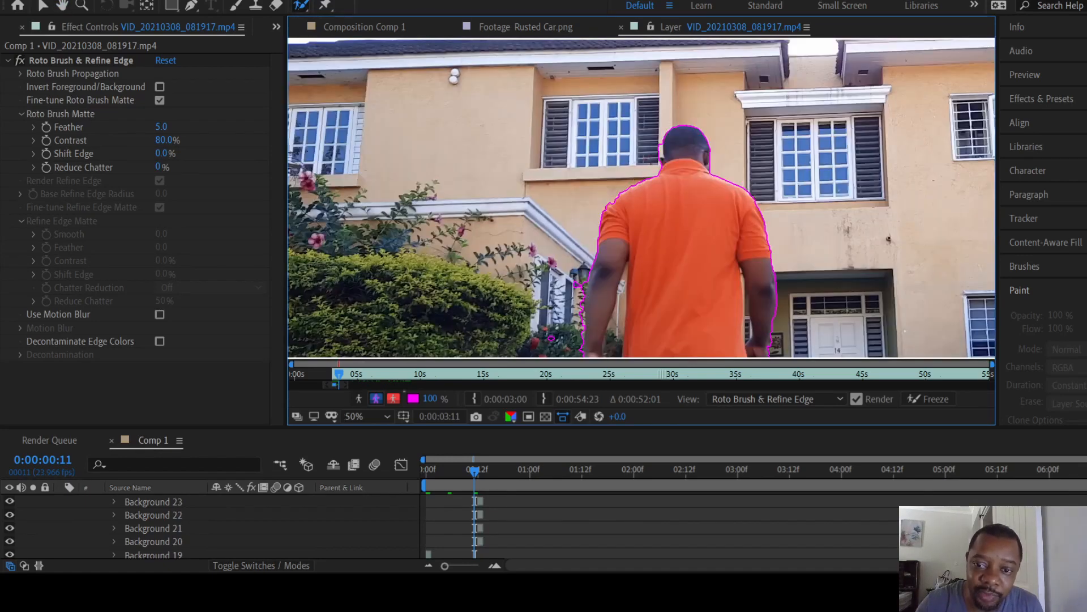
drag(657, 154, 661, 139)
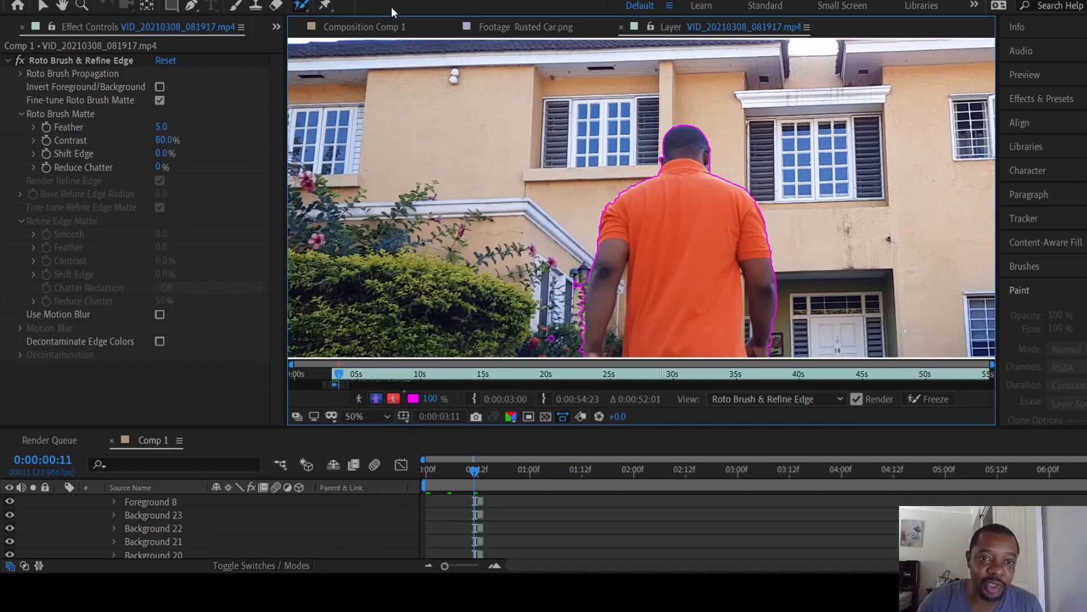
Step: Switch to the Comp 1 composition and inspect the isolated man over the damaged house at 50% magnification
click(393, 23)
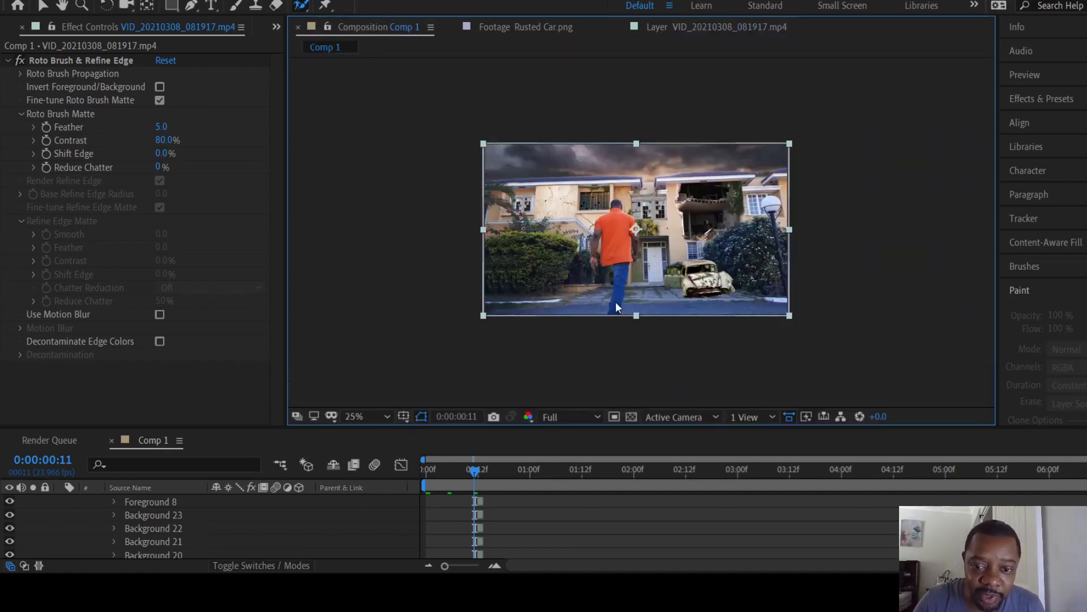
key(period)
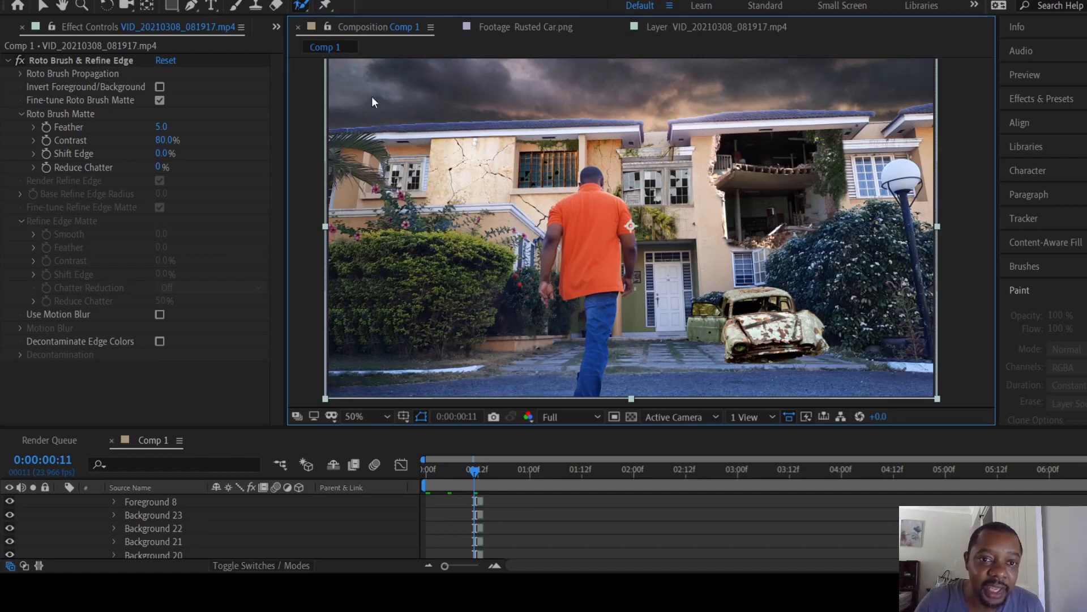
Step: In the video's layer view at frame 11, add the man's missing leg to the Roto Brush selection and subtract the stray shrub spot
click(689, 29)
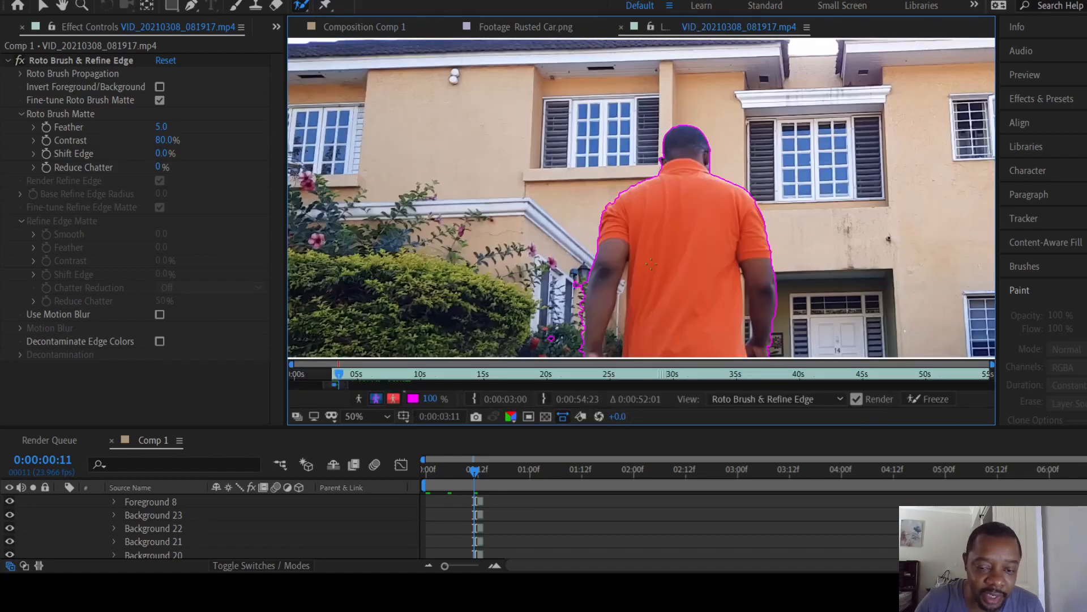
scroll(651, 264, down, 5)
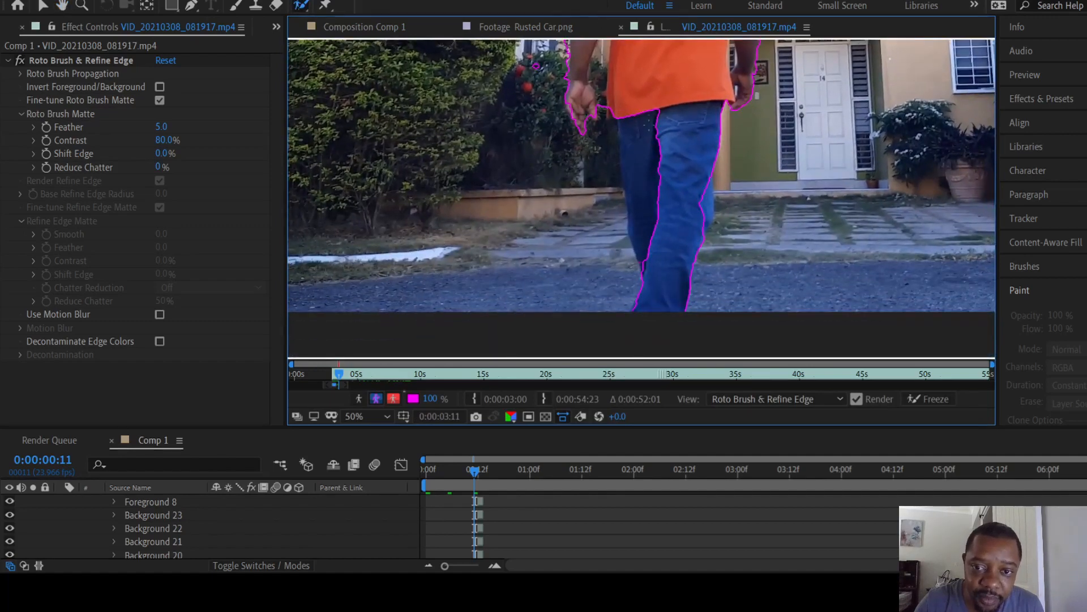
drag(627, 93, 651, 277)
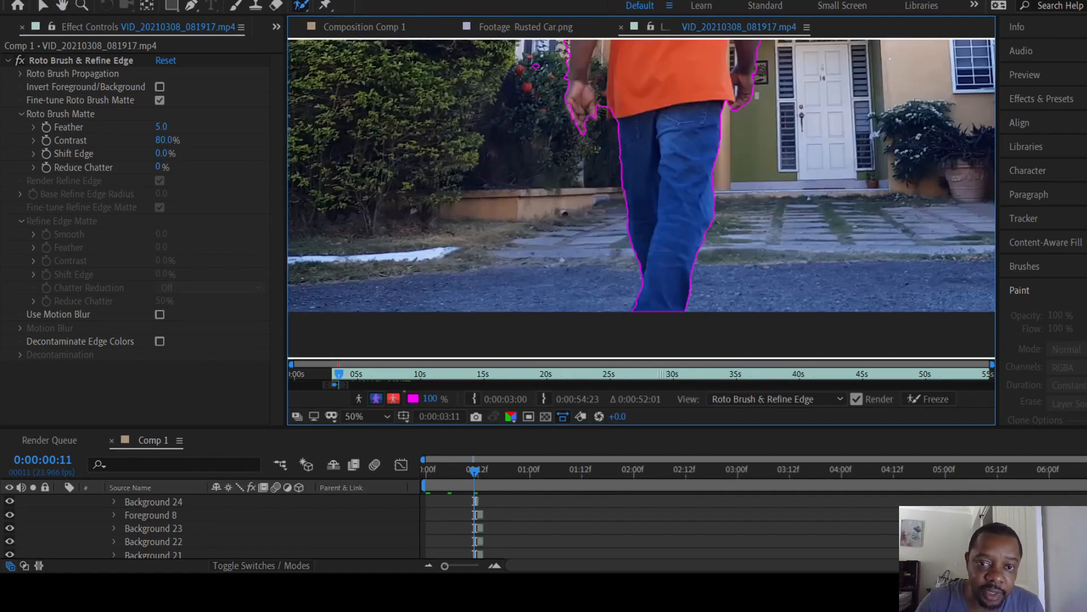
drag(536, 66, 536, 66)
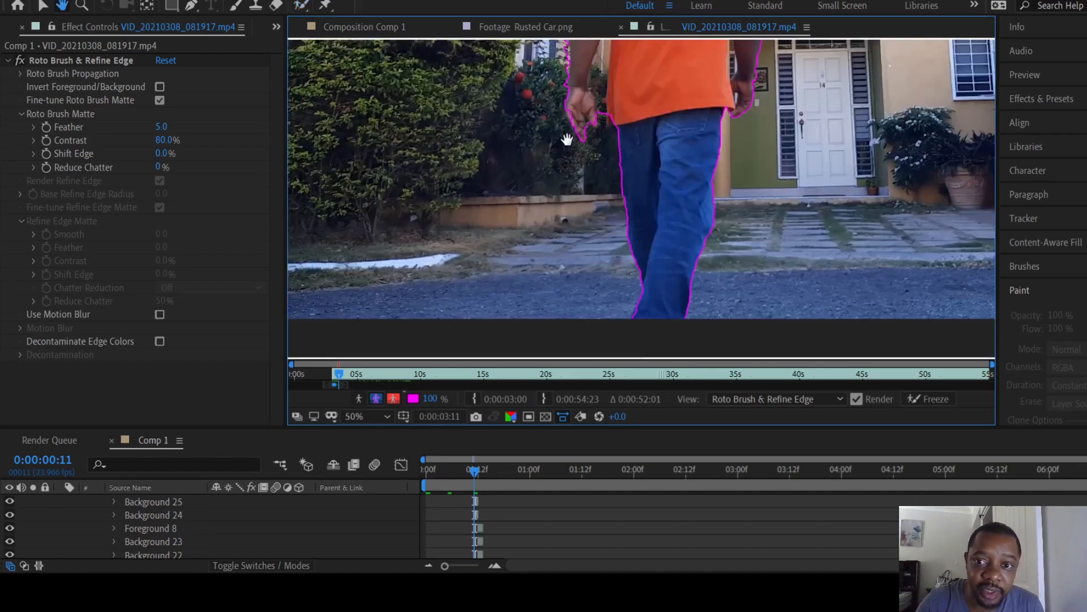
key(space)
drag(566, 124, 571, 311)
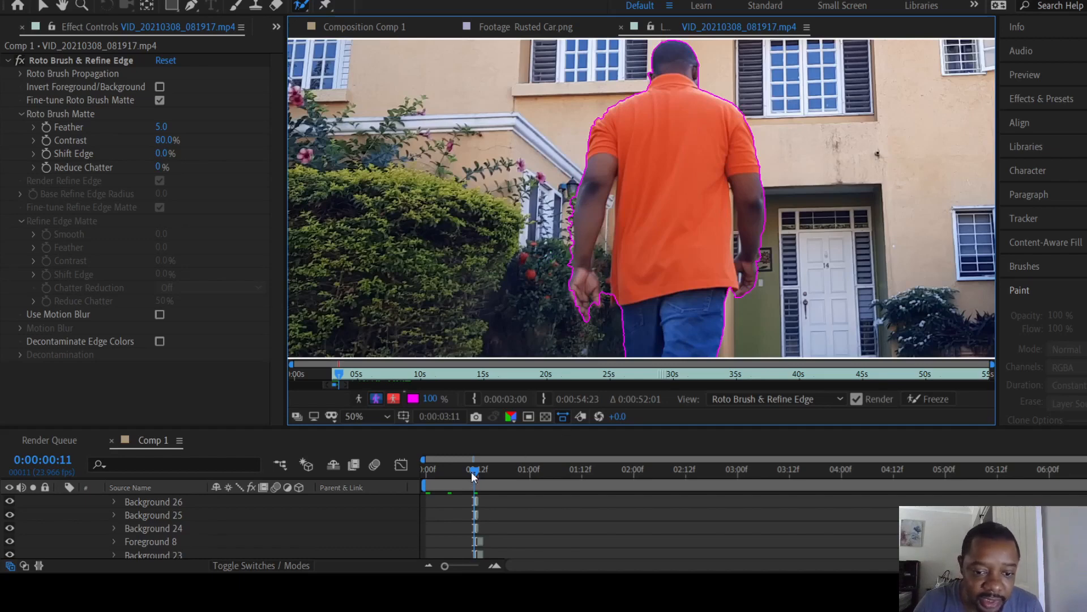
Step: At frame 9, subtract the window patch beside the man's arm and the shrub patch below his hand from the Roto Brush selection
drag(471, 471, 464, 471)
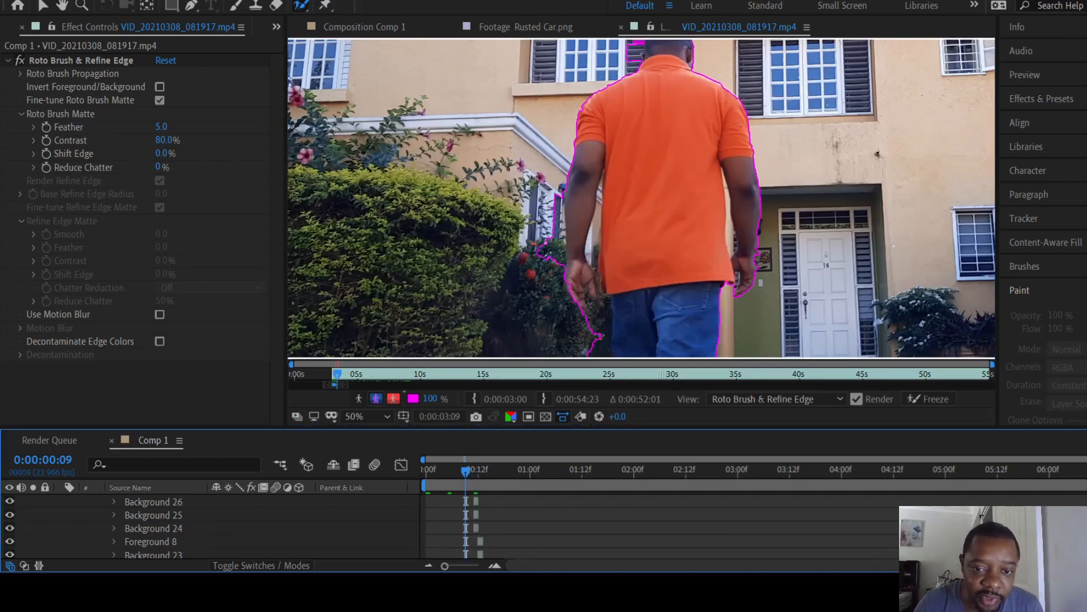
alt+drag(552, 207, 551, 240)
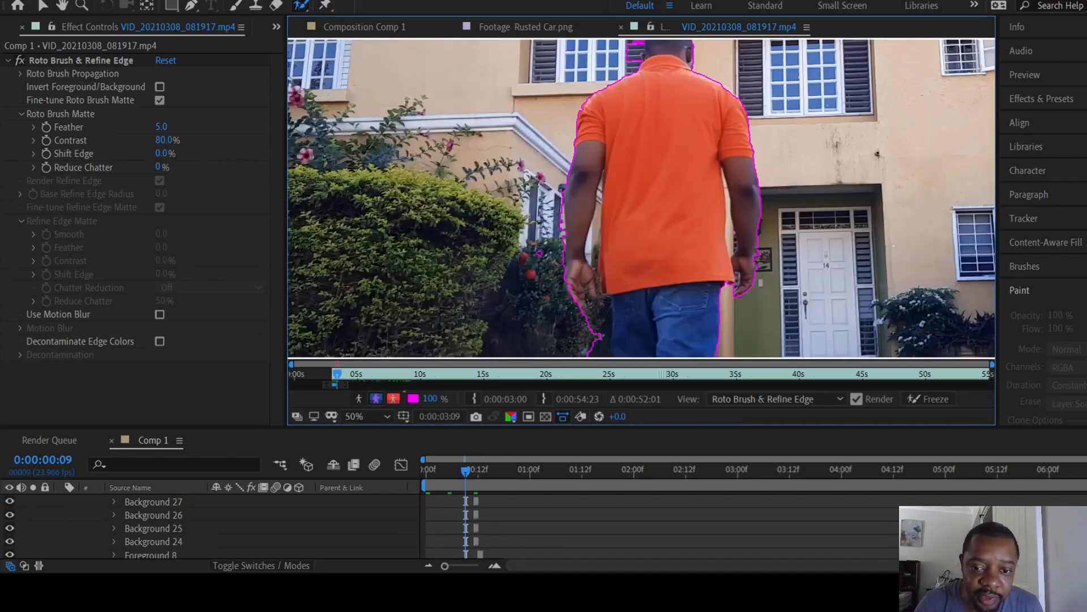
drag(571, 302, 557, 110)
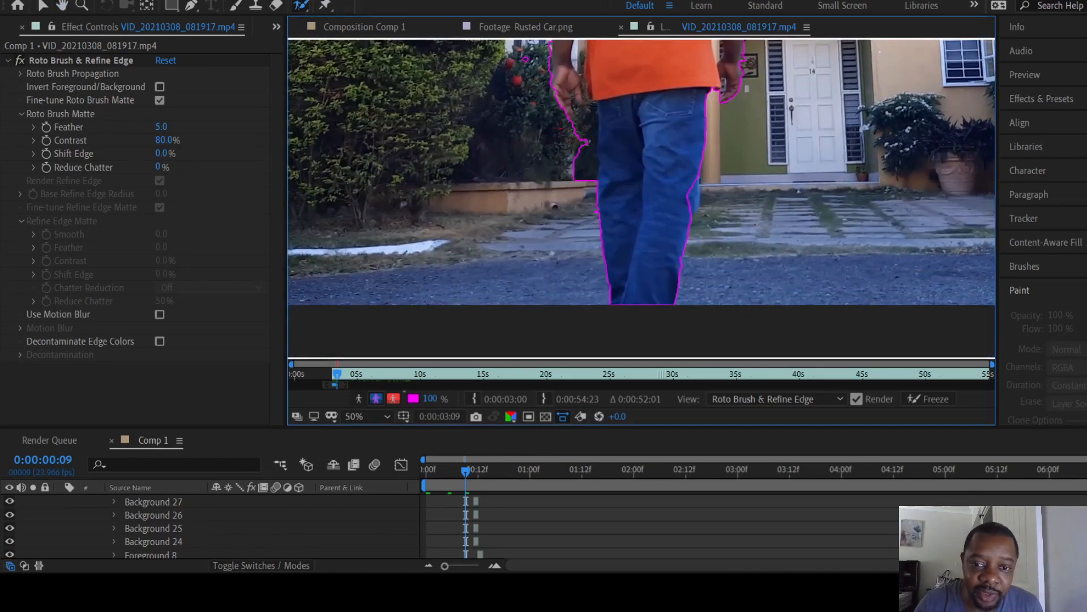
alt+drag(585, 206, 585, 207)
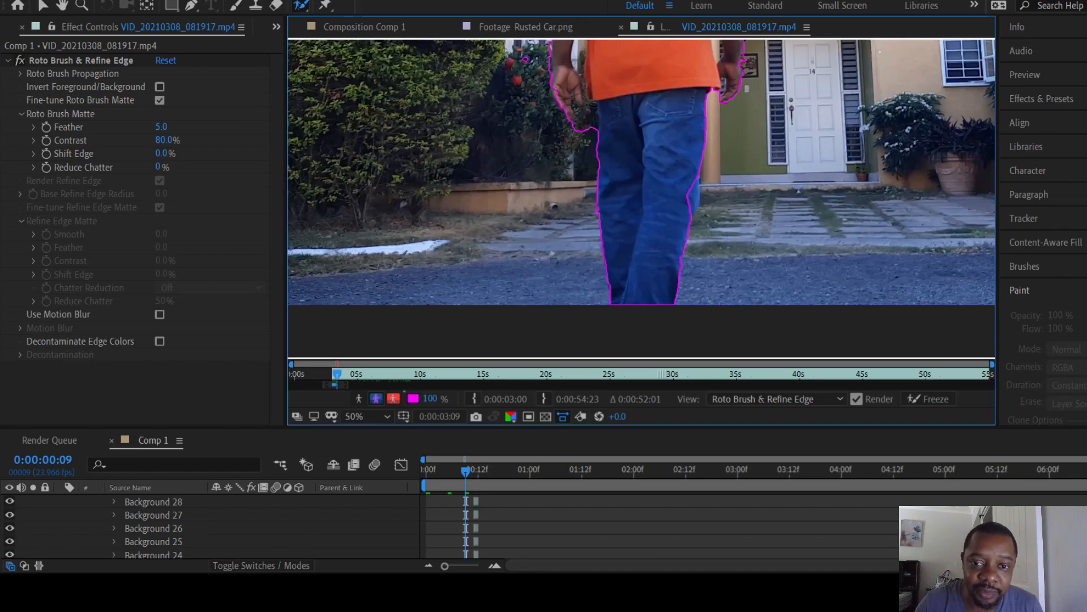
mouse_move(585, 145)
alt+mouse_down()
mouse_move(572, 173)
mouse_move(580, 258)
alt+mouse_up()
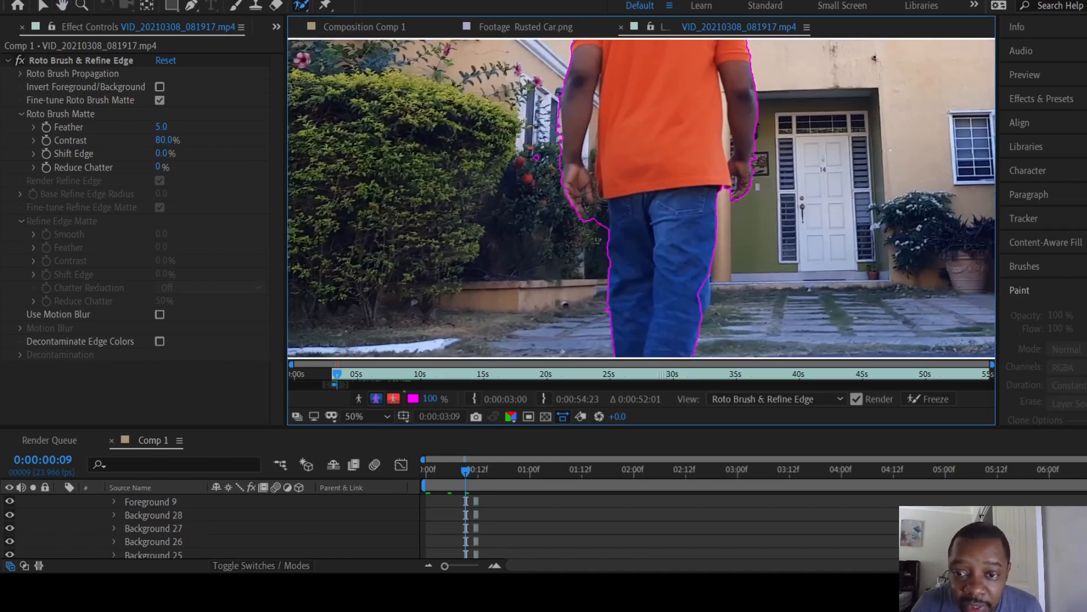
Step: At 200% magnification on frame 9, subtract the shutter patch beside the man's head and add his full head back to the selection
key(period)
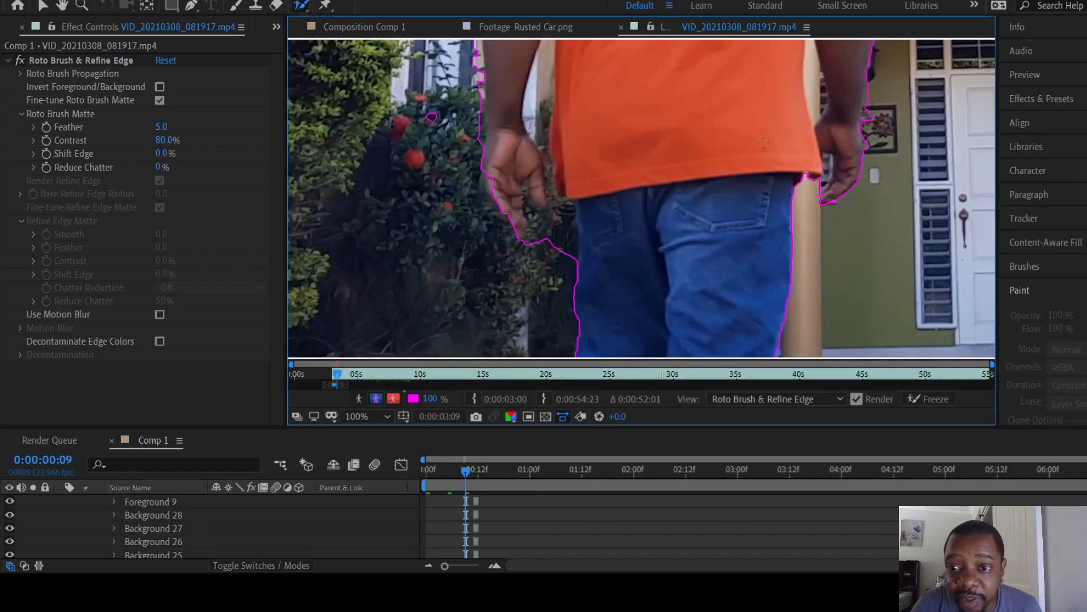
key(comma)
key(comma)
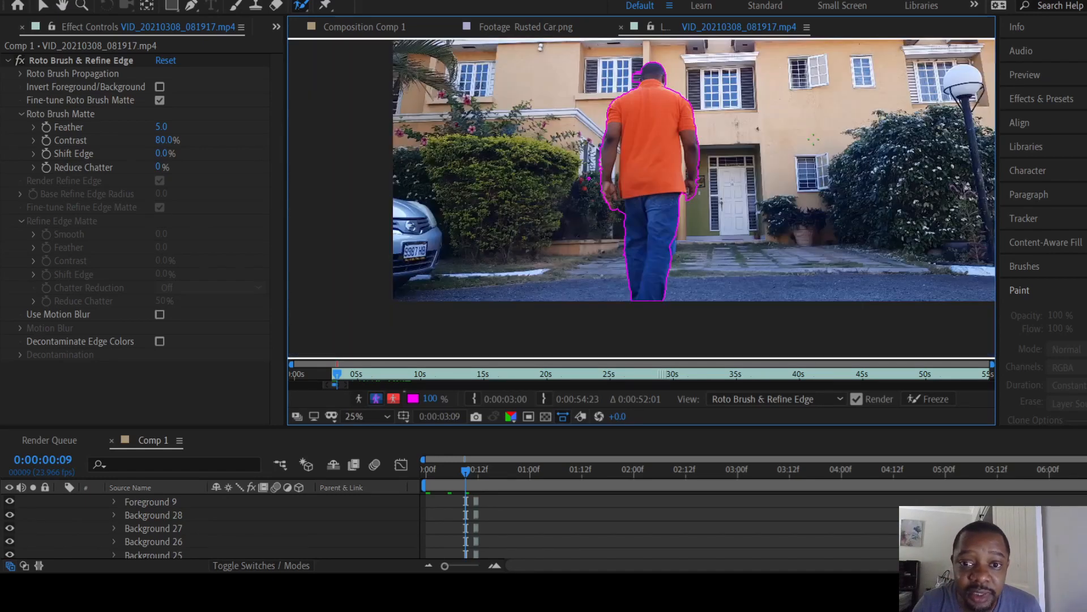
key(space)
drag(695, 110, 704, 233)
key(period)
key(period)
key(period)
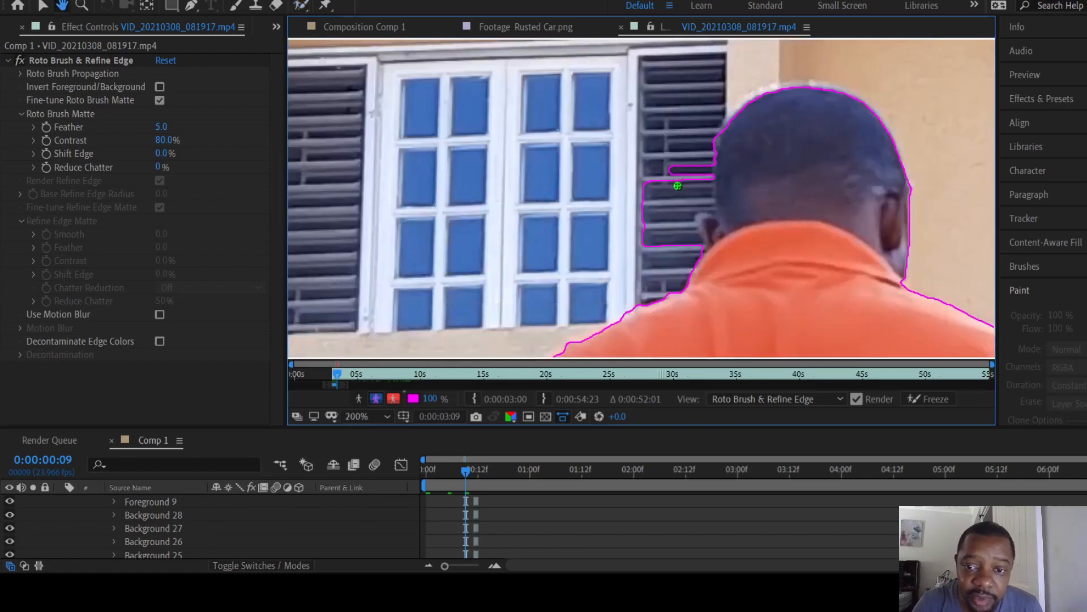
mouse_move(673, 147)
mouse_down()
mouse_move(683, 178)
mouse_move(650, 255)
mouse_move(637, 253)
mouse_up()
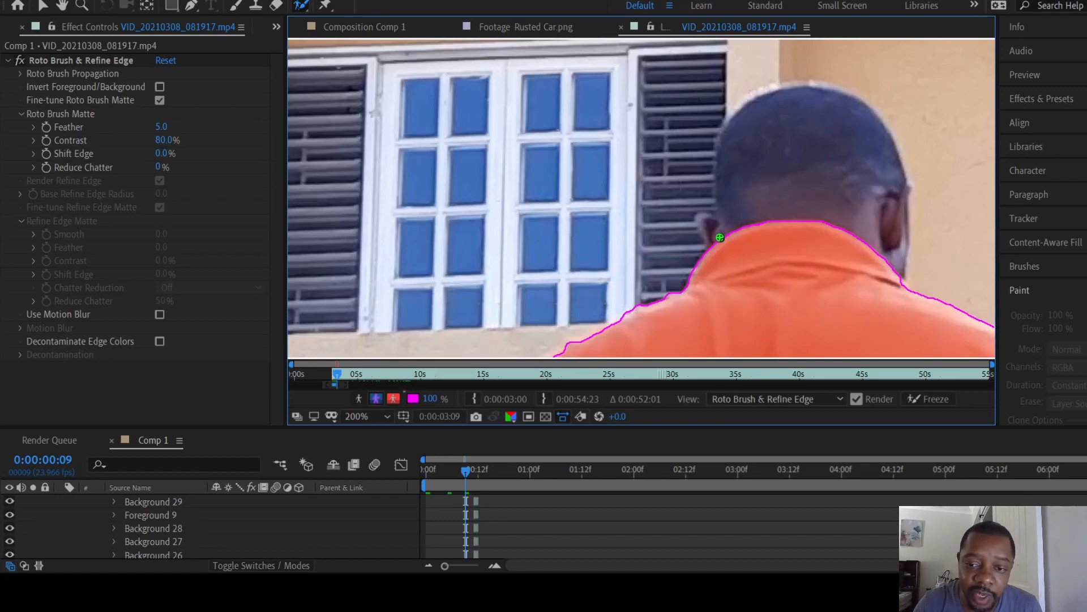
drag(724, 251, 709, 220)
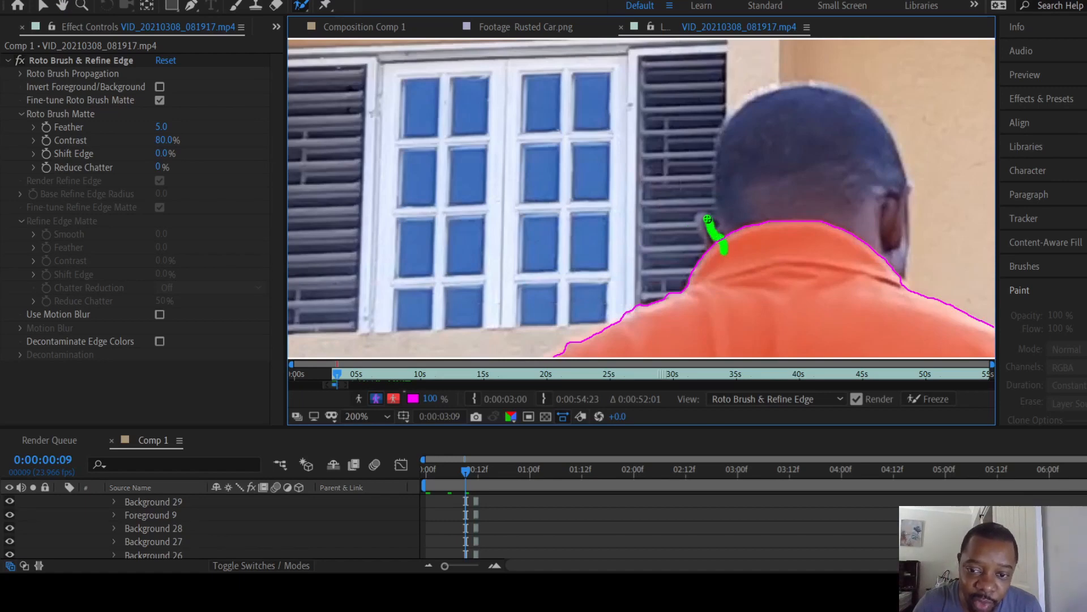
mouse_move(708, 219)
mouse_down()
mouse_move(719, 223)
mouse_move(723, 141)
mouse_move(747, 108)
mouse_move(809, 88)
mouse_move(843, 98)
mouse_move(882, 132)
mouse_move(901, 180)
mouse_move(906, 248)
mouse_move(876, 312)
mouse_up()
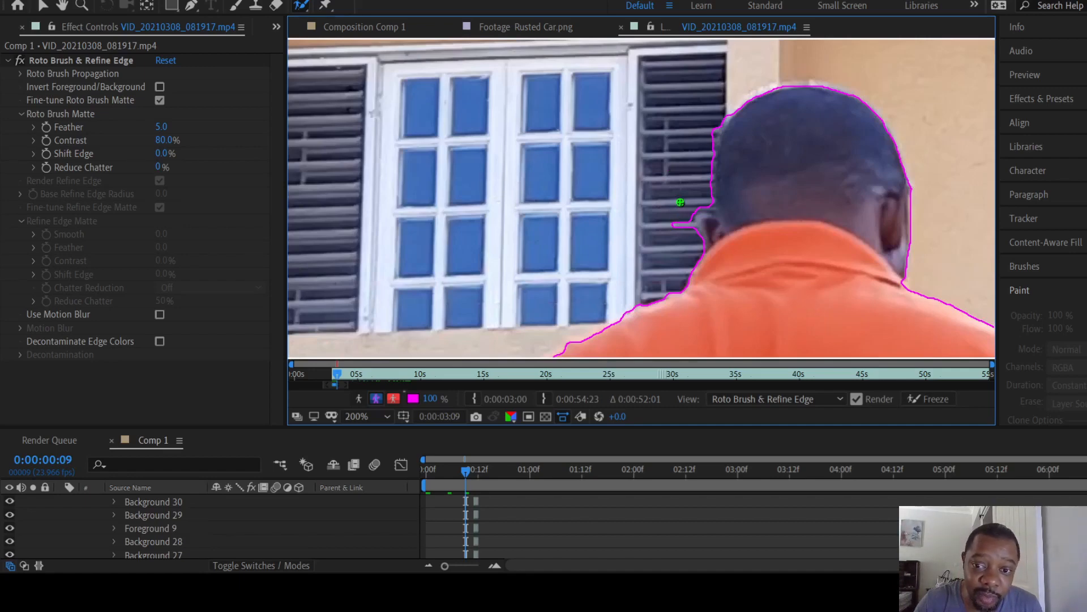
Step: Refine the Roto Brush edge around the man's ear and the shutter side of his head on frame 9
drag(694, 217, 674, 242)
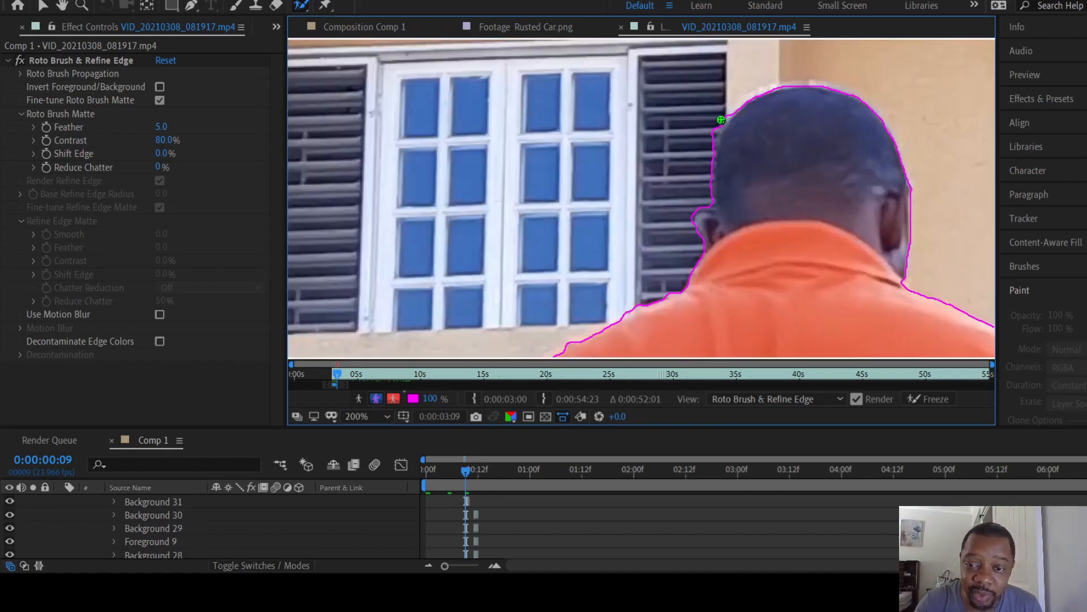
mouse_move(722, 116)
mouse_down()
mouse_move(702, 142)
mouse_move(716, 149)
mouse_move(706, 167)
mouse_up()
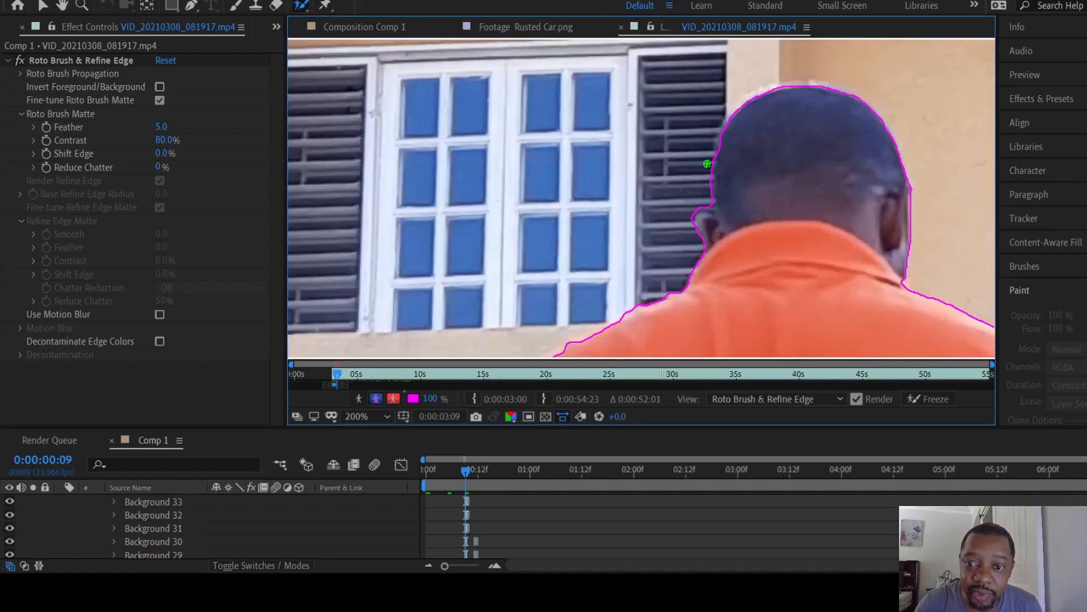
drag(722, 158, 725, 136)
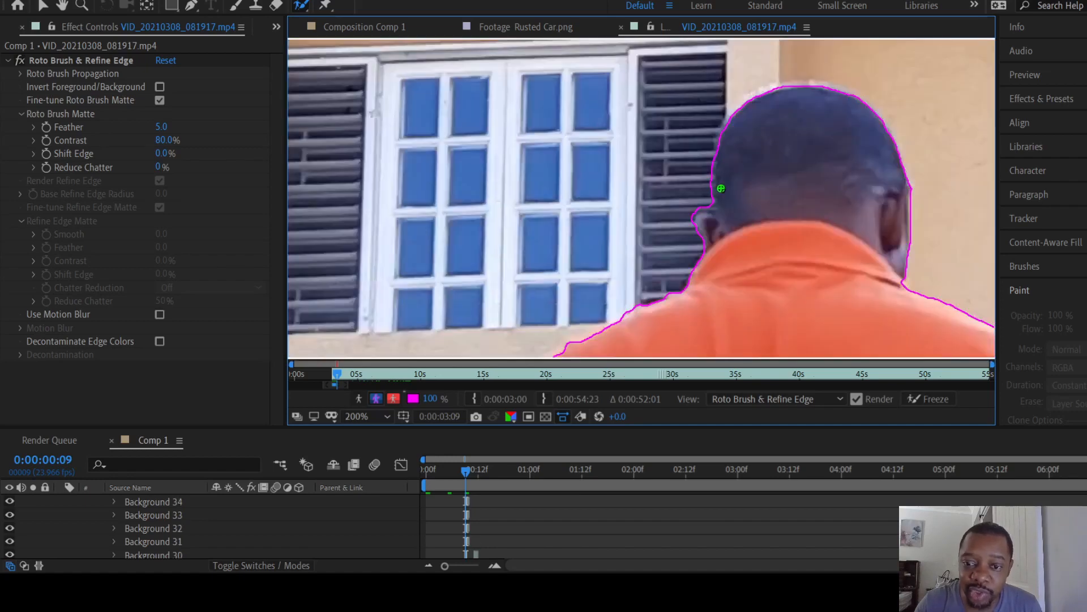
Step: Switch to the Comp 1 composition and inspect the man's shoulders and arms over the damaged house up close
click(360, 27)
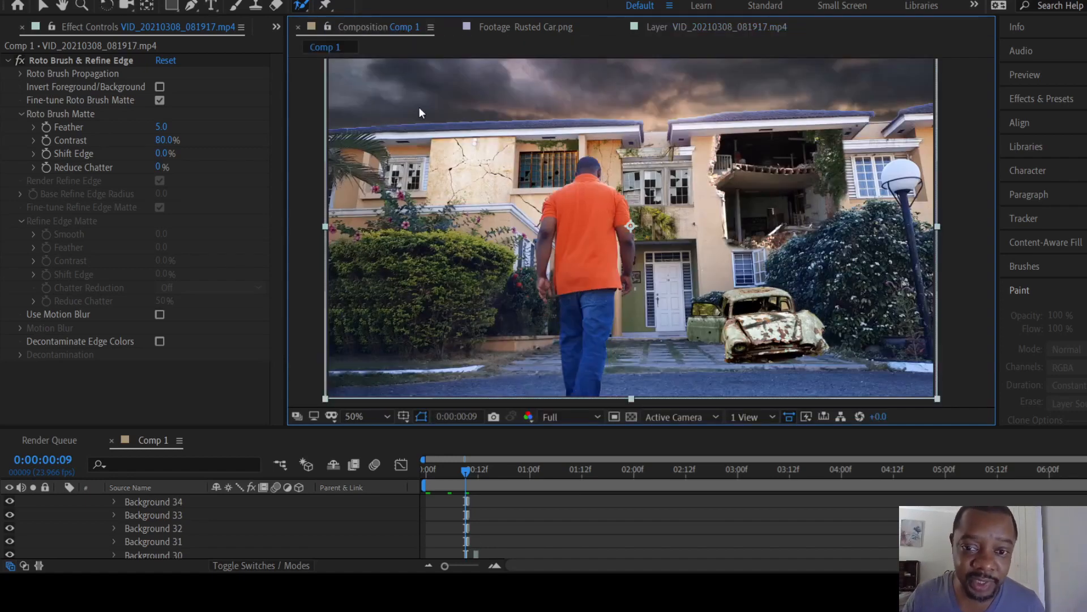
scroll(565, 160, up, 2)
key(space)
mouse_move(542, 145)
mouse_down()
mouse_move(664, 296)
mouse_move(667, 356)
mouse_move(534, 262)
mouse_move(529, 153)
mouse_move(585, 133)
mouse_up()
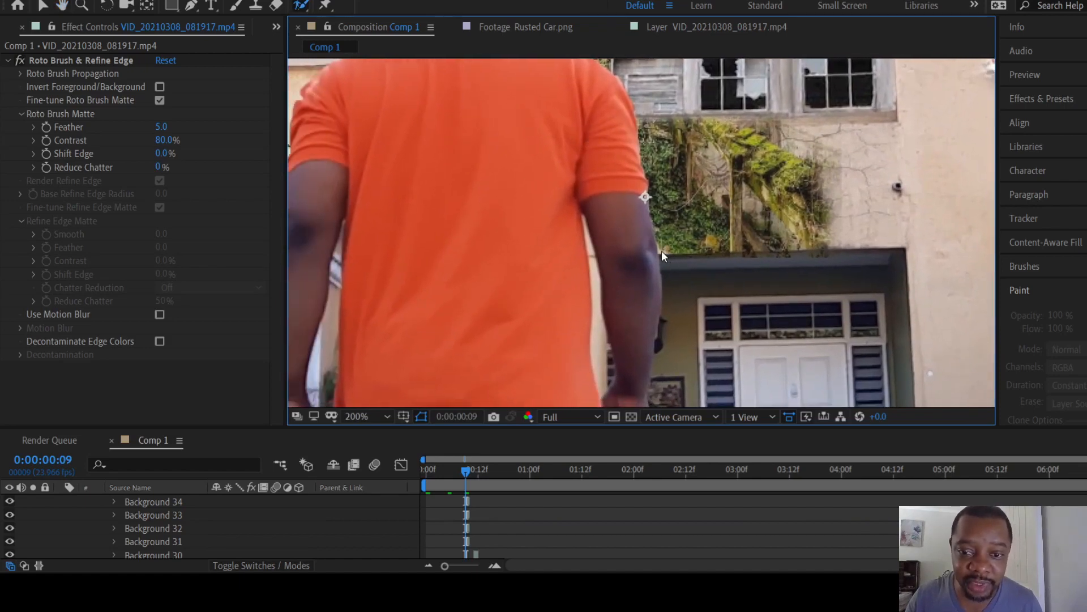
scroll(667, 286, down, 2)
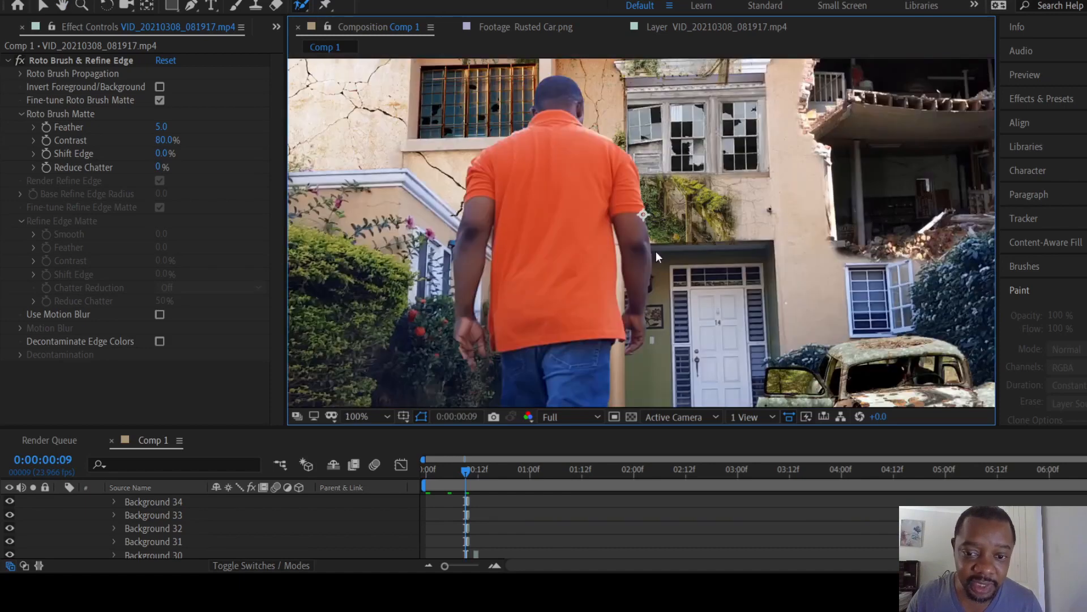
Step: In the video's layer view at frame 9, touch up the Roto Brush edge between the man's hand and the framed wall picture
click(733, 33)
drag(912, 354, 528, 137)
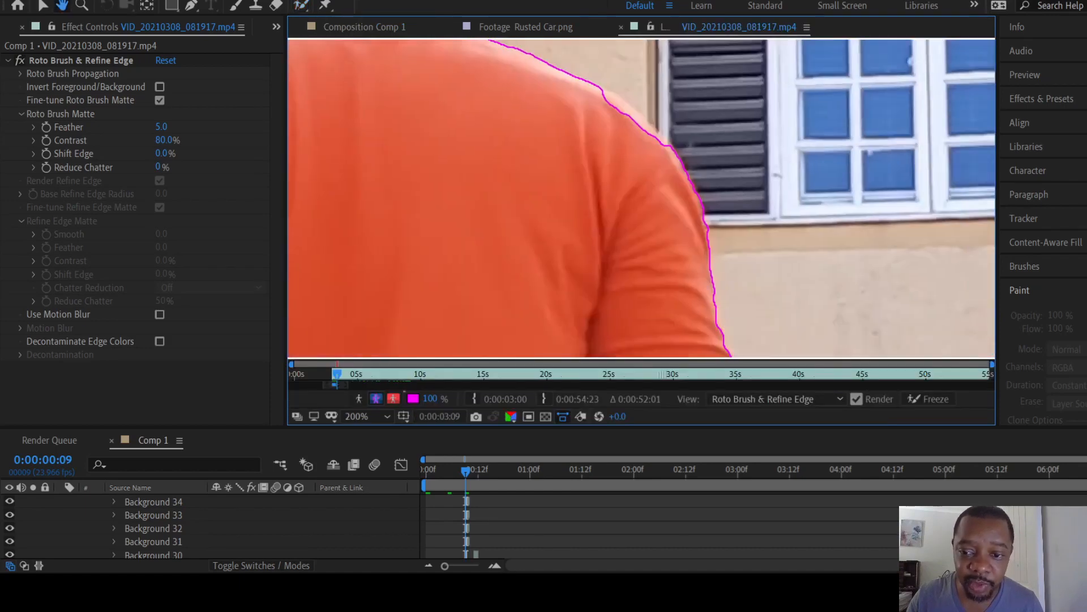
drag(697, 354, 524, 8)
drag(522, 201, 536, 35)
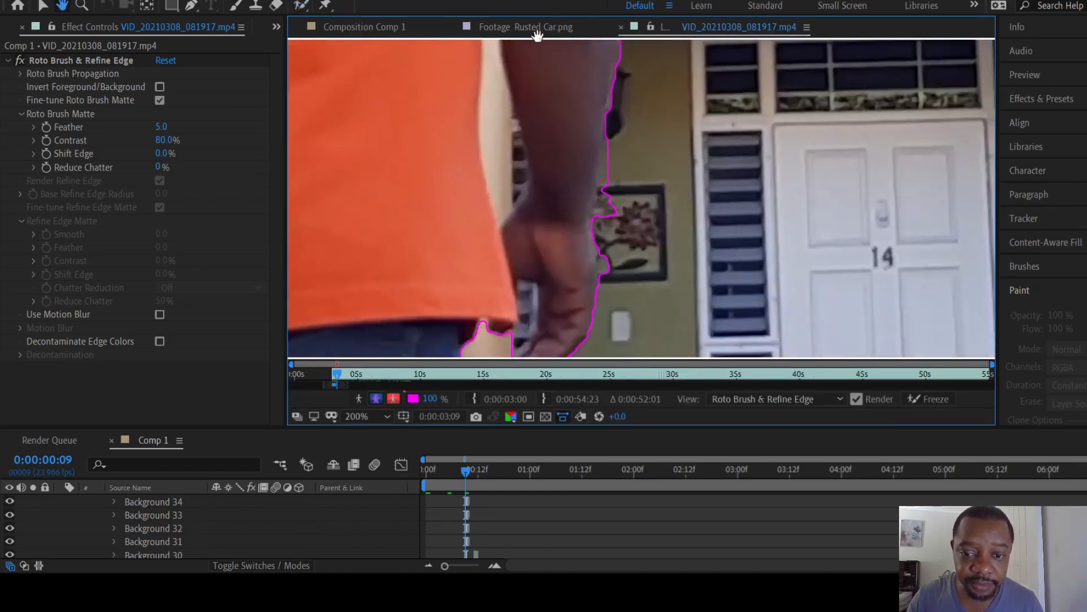
drag(606, 194, 623, 394)
drag(562, 170, 568, 104)
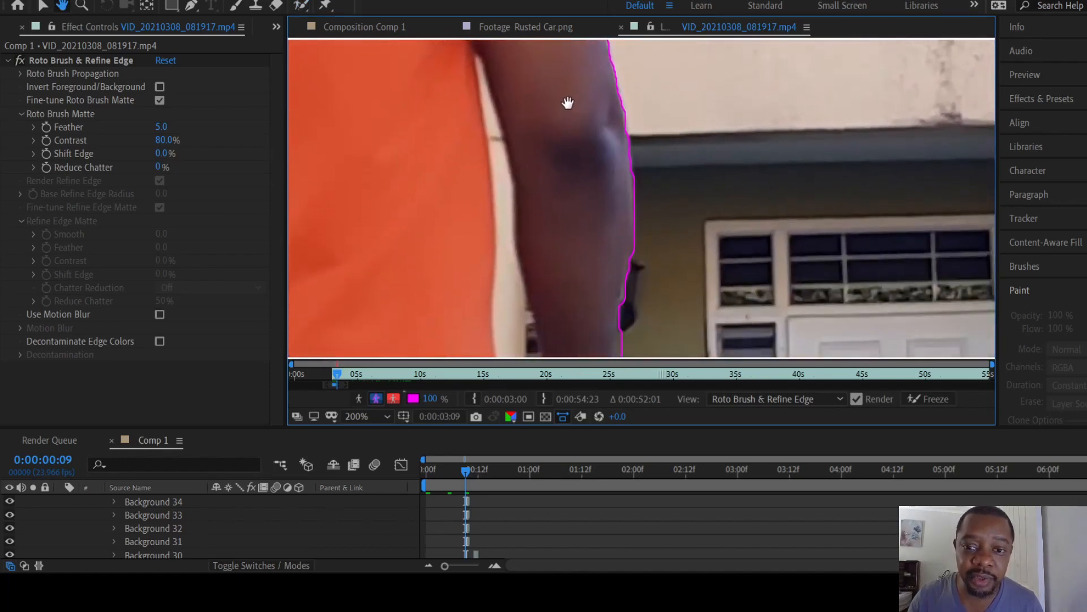
mouse_move(593, 211)
mouse_down()
mouse_move(607, 53)
mouse_move(607, 132)
mouse_up()
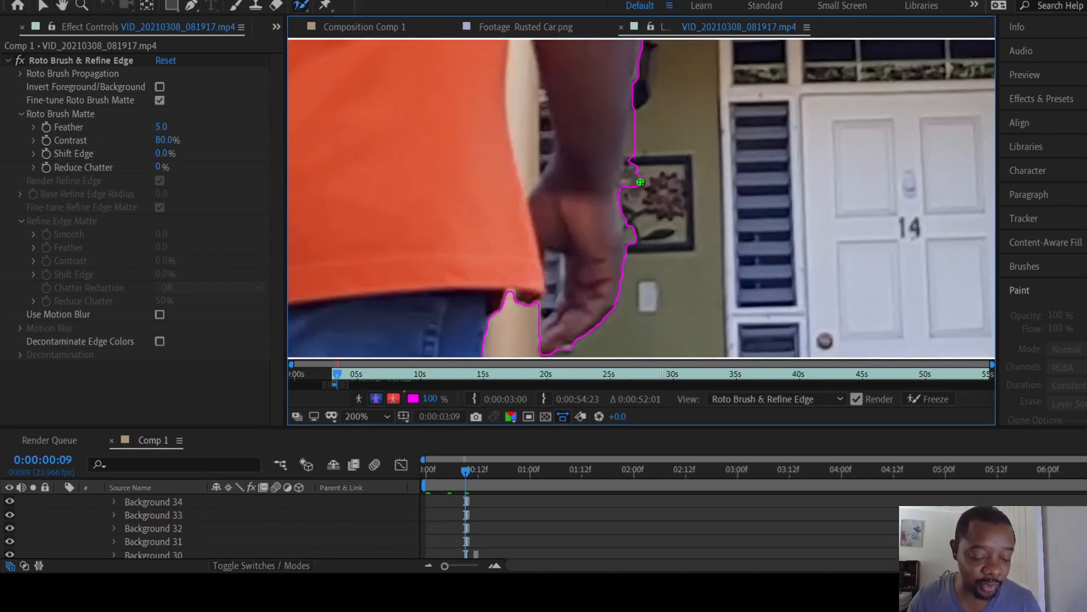
drag(645, 170, 632, 193)
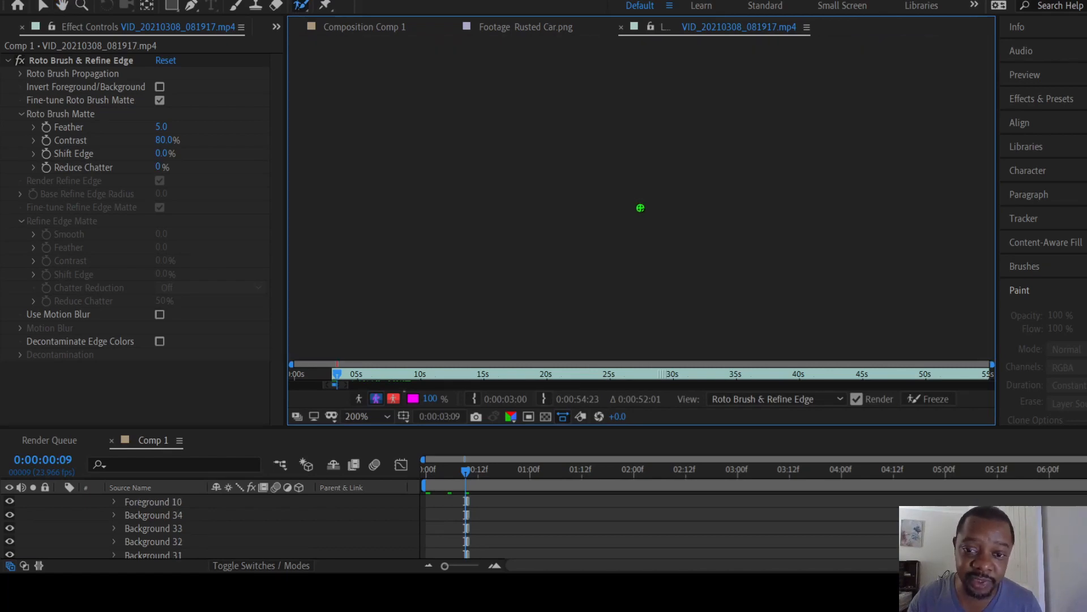
scroll(579, 217, down, 8)
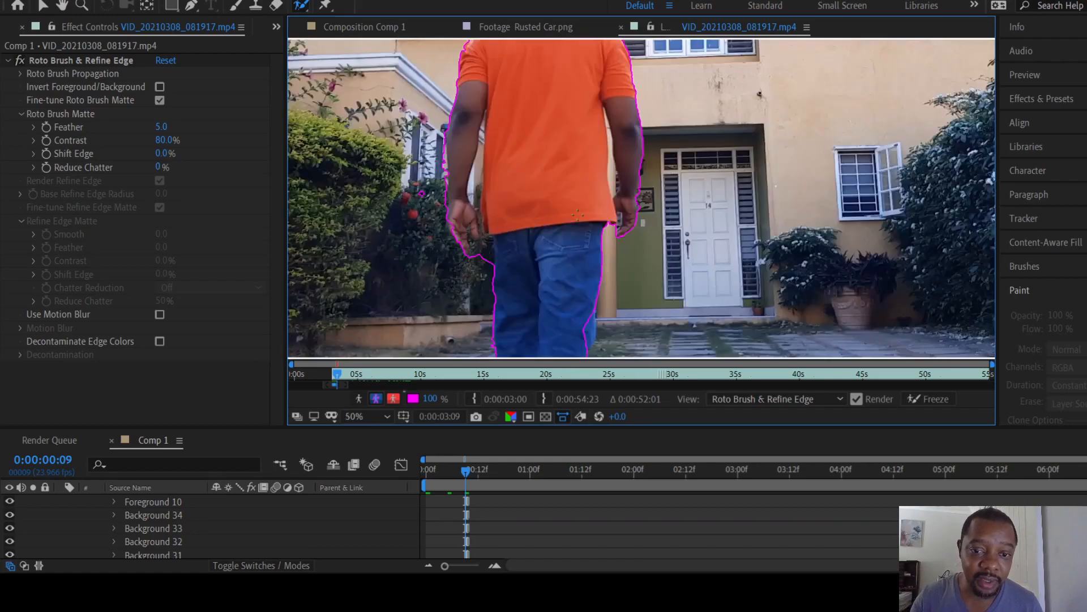
Step: At frame 8, brush out the window and shrub patch beside the man's arm and check the outline through frame 11
click(460, 471)
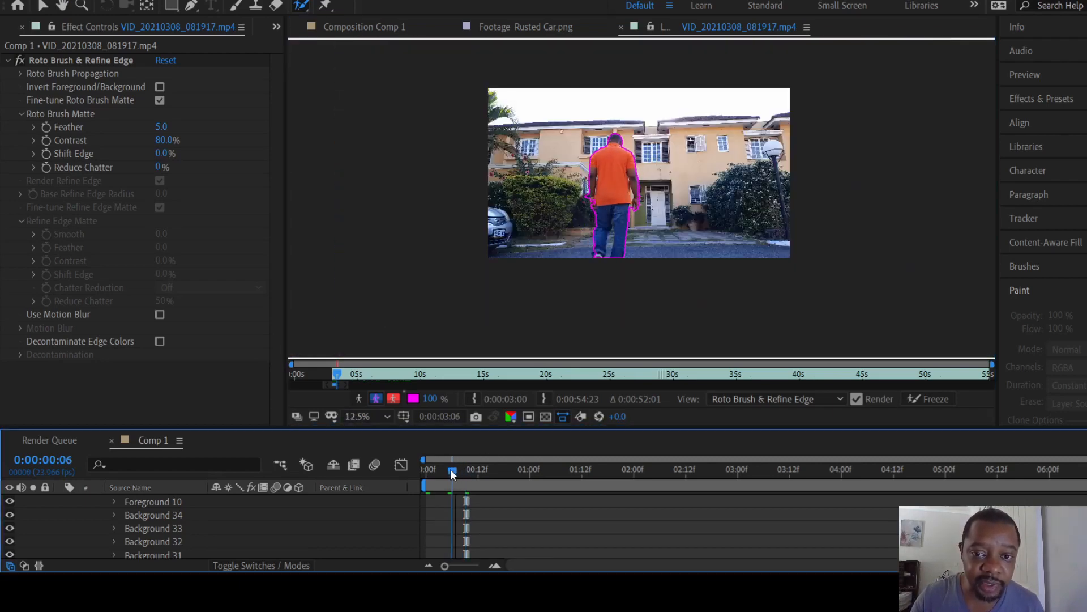
mouse_move(460, 474)
mouse_down()
mouse_move(492, 470)
mouse_move(478, 473)
mouse_up()
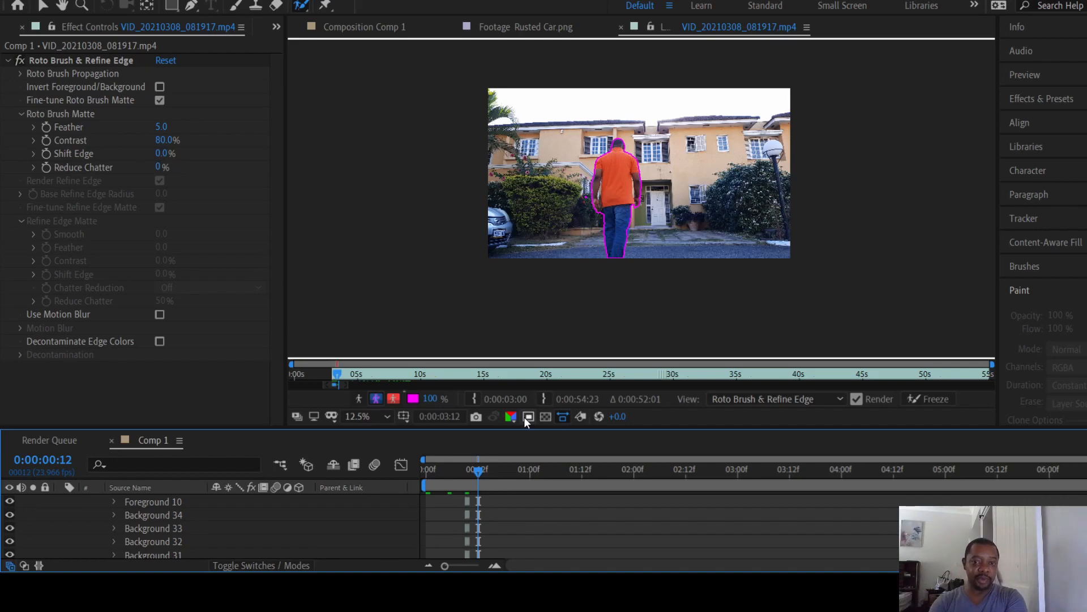
key(space)
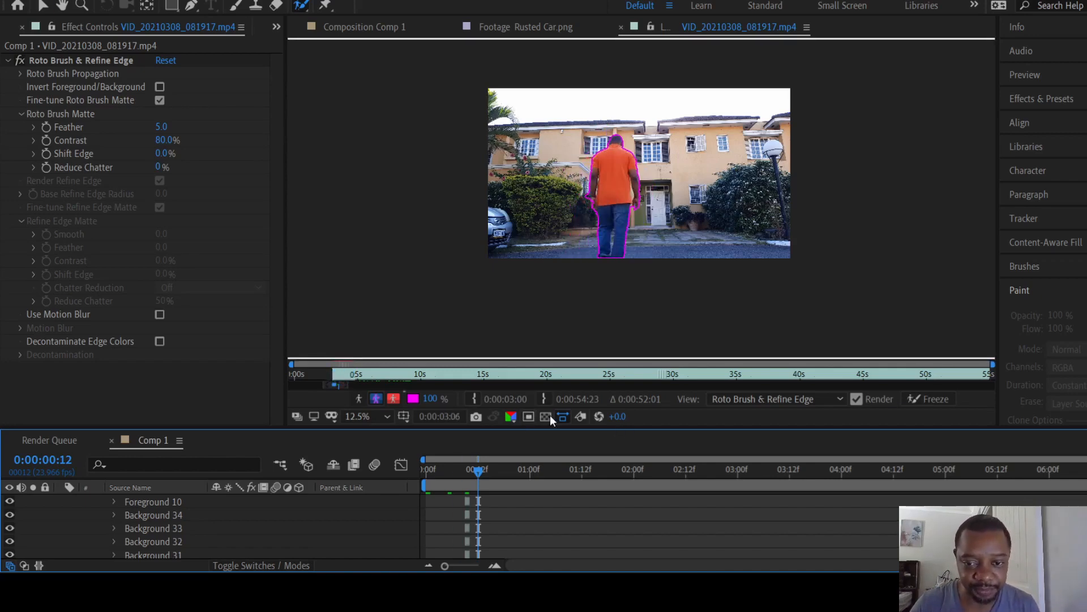
scroll(575, 271, up, 1)
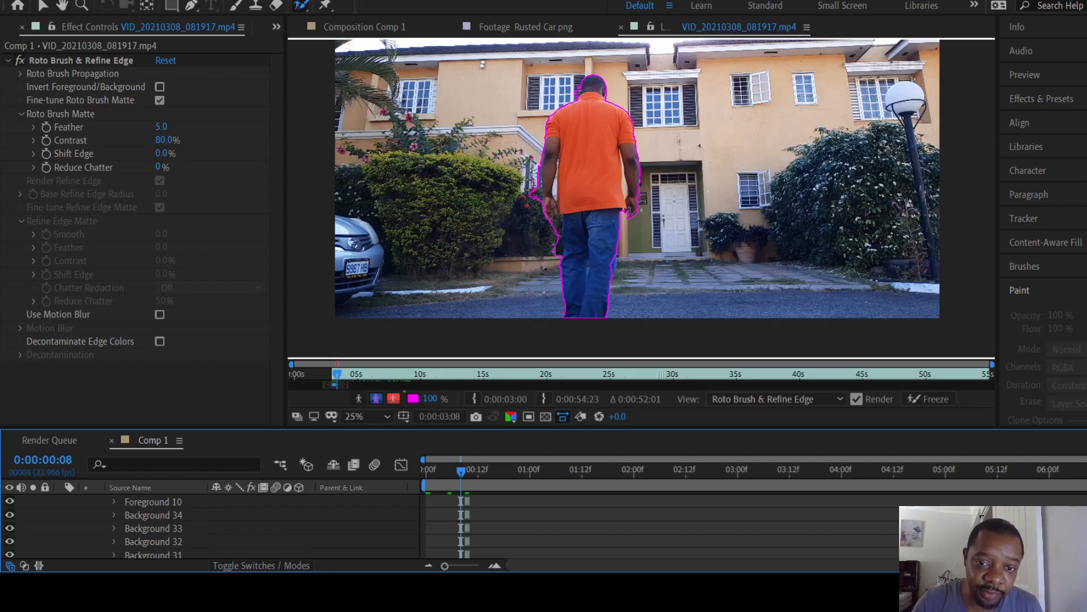
drag(533, 180, 534, 189)
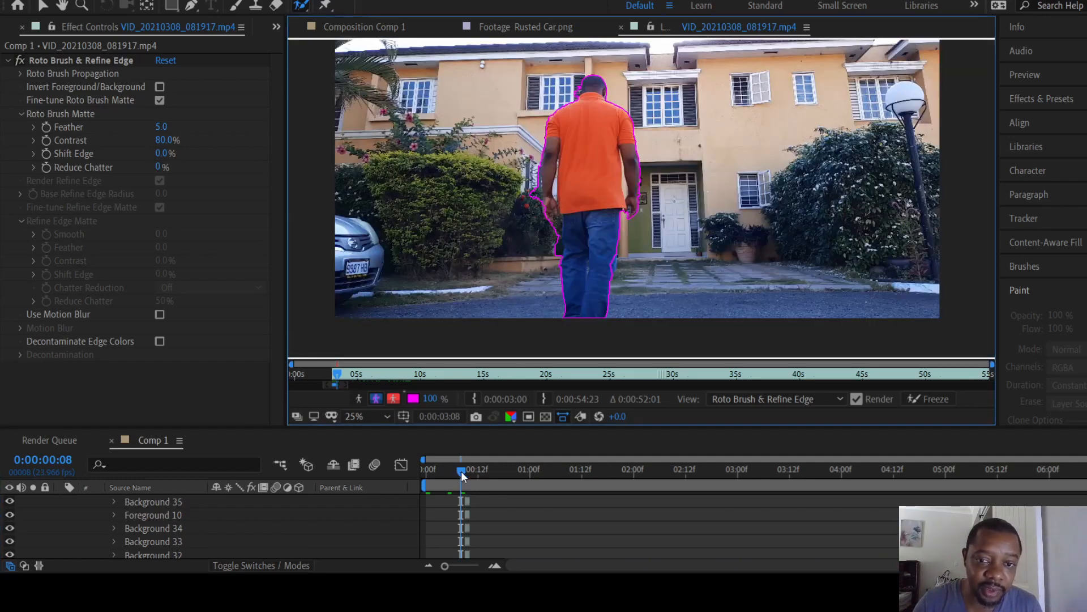
drag(461, 475, 470, 475)
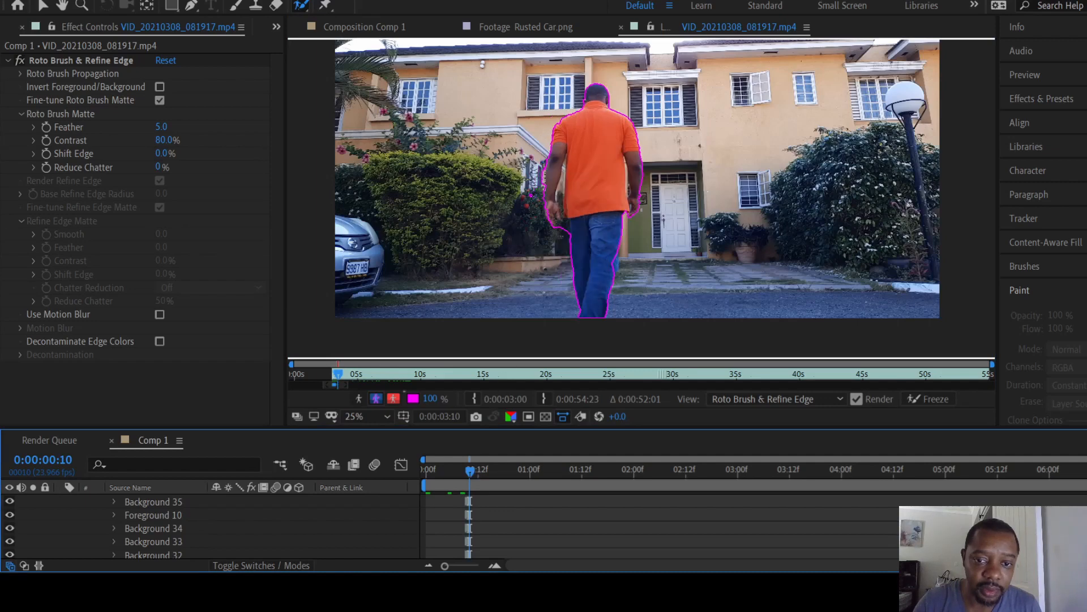
click(476, 471)
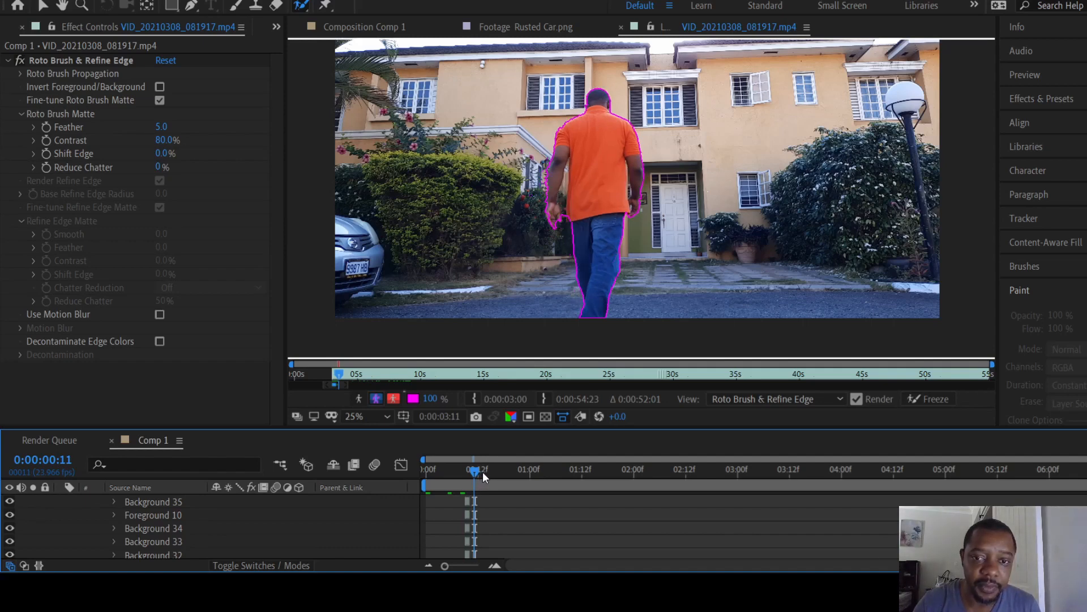
Step: Step through the following frames to frame 23 and brush out the shrub patch beside the man's arm
click(482, 471)
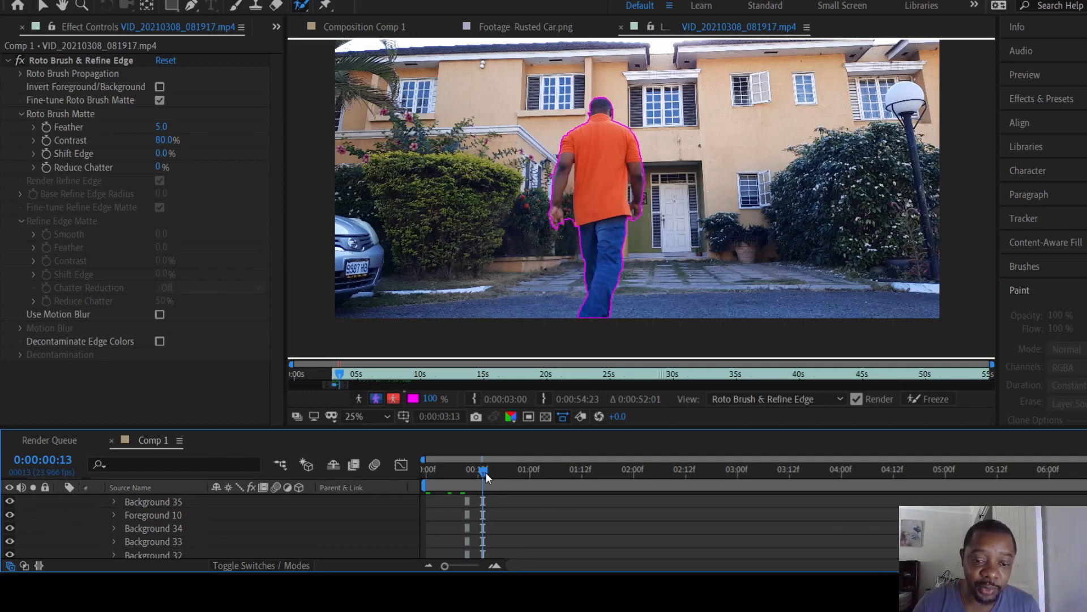
click(488, 474)
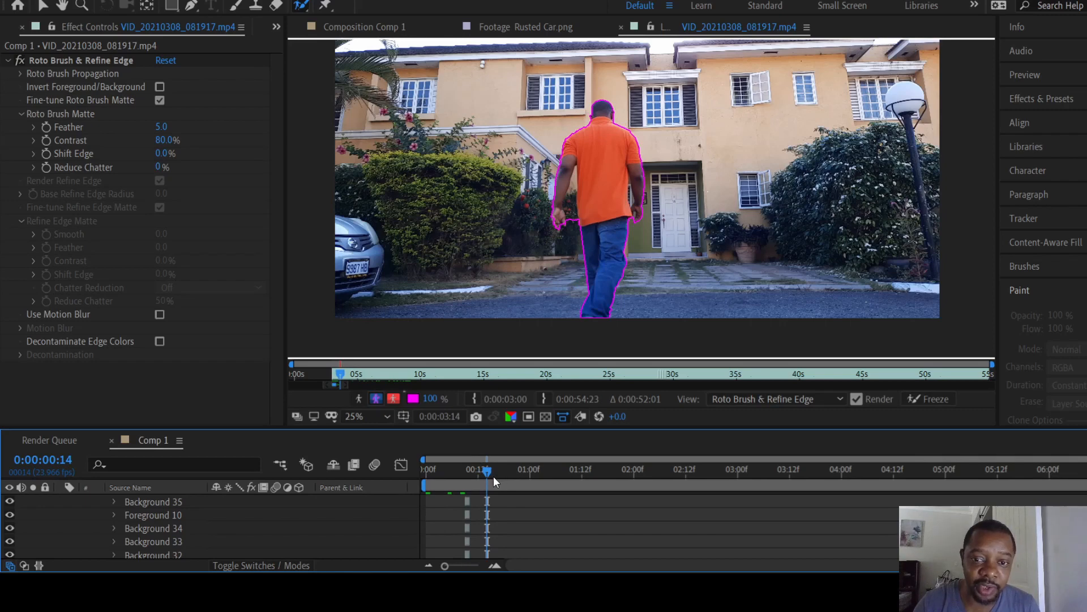
click(493, 477)
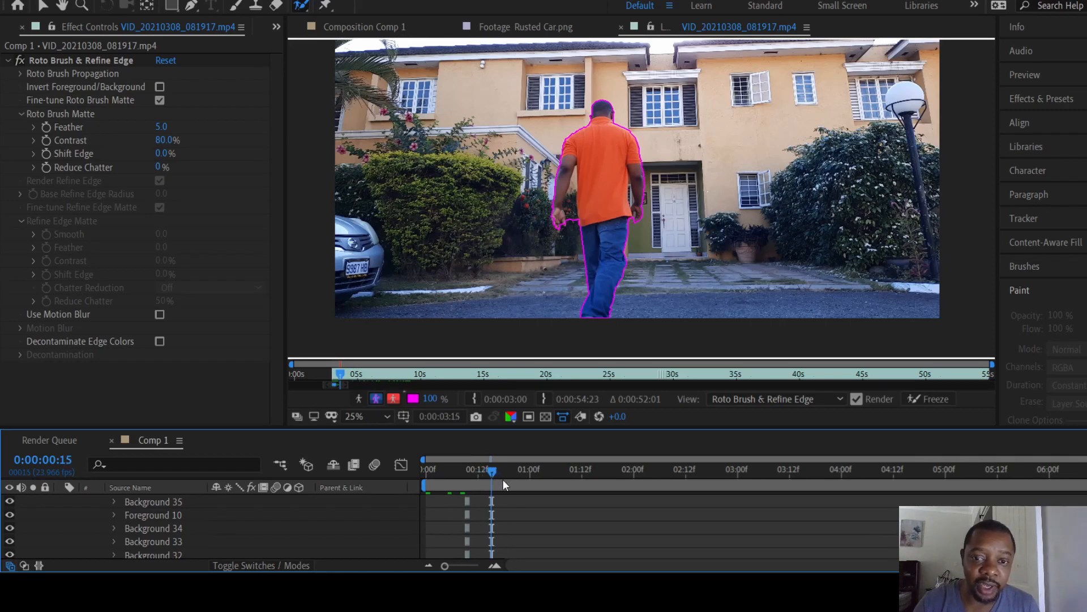
click(505, 477)
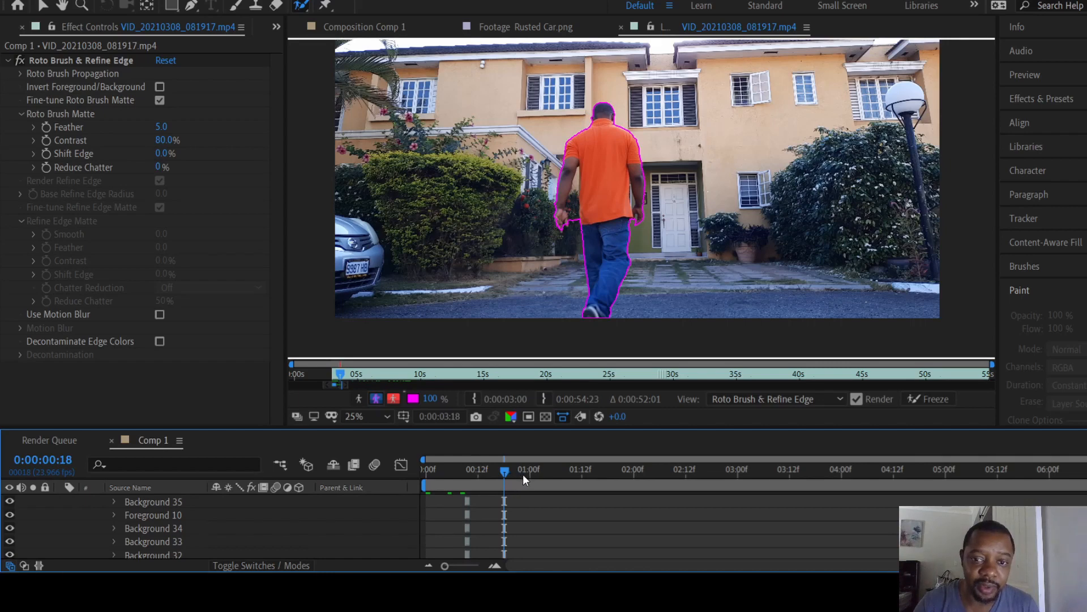
click(522, 474)
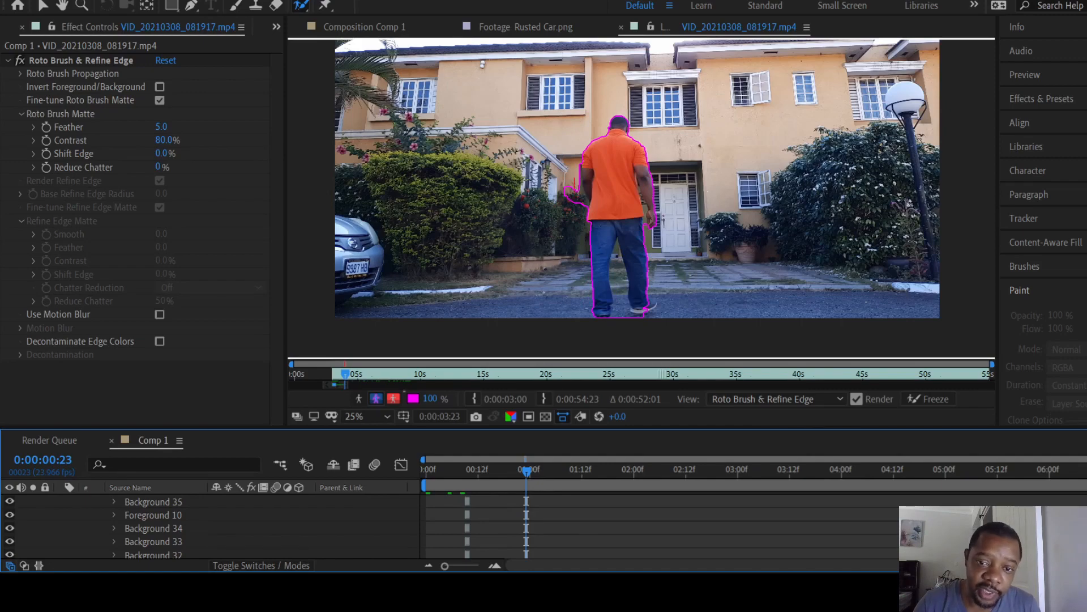
alt+click(576, 194)
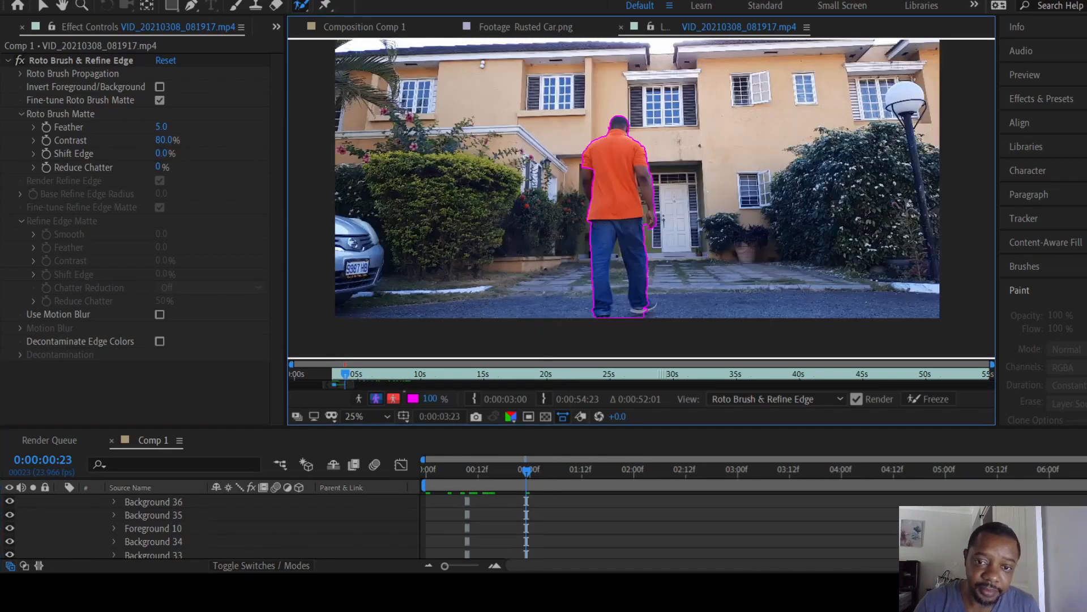
Step: At frame 23, add the man's shrub-side arm to the Roto Brush selection and trim away the wall strip beside it
scroll(599, 213, up, 3)
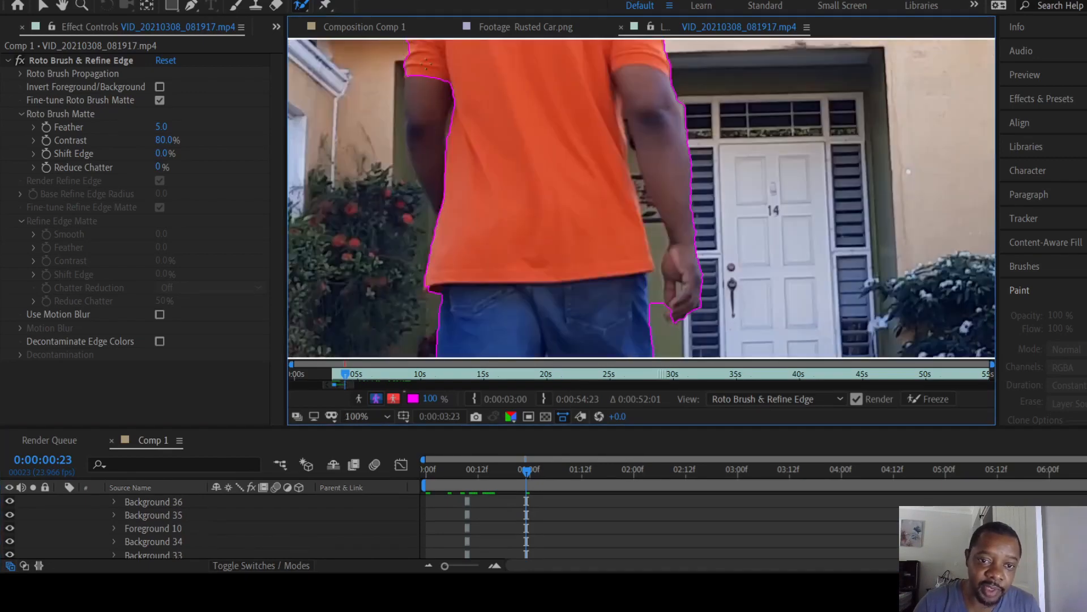
mouse_move(426, 64)
mouse_down()
mouse_move(424, 149)
mouse_move(462, 244)
mouse_up()
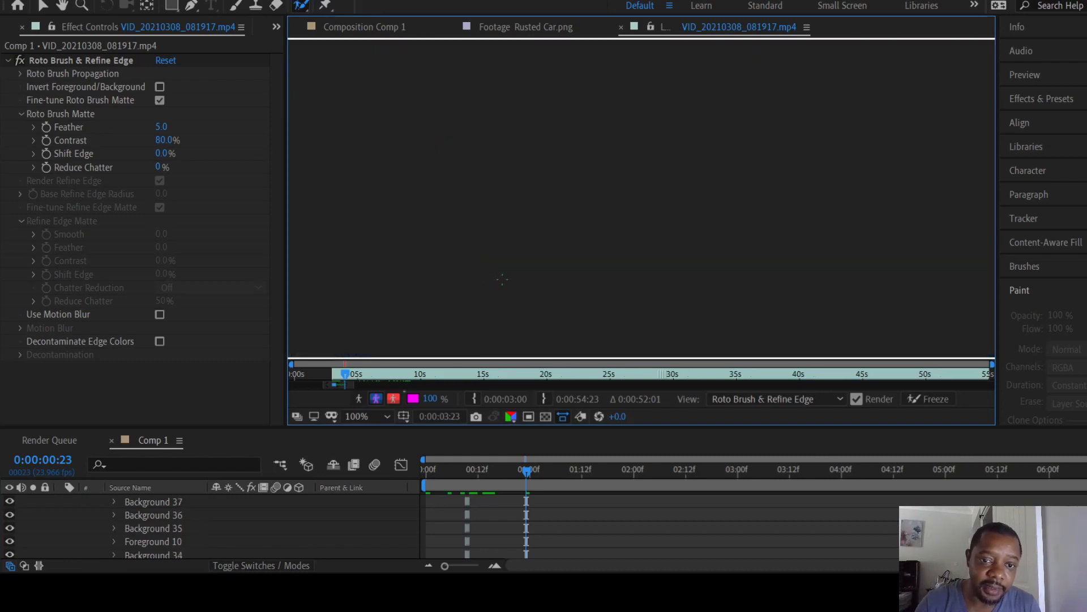
drag(384, 123, 408, 210)
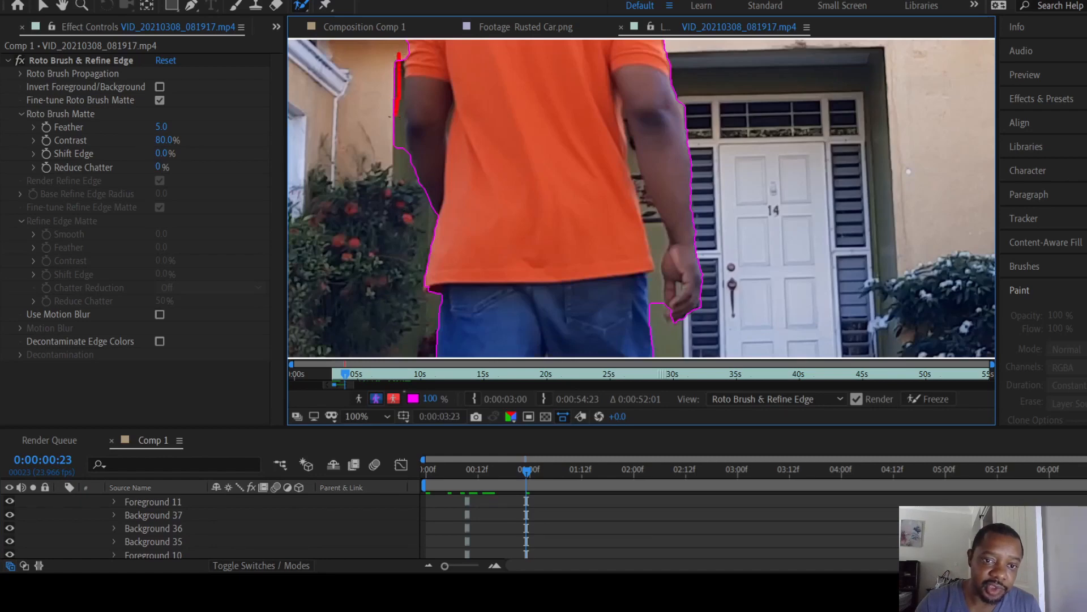
drag(395, 147, 393, 174)
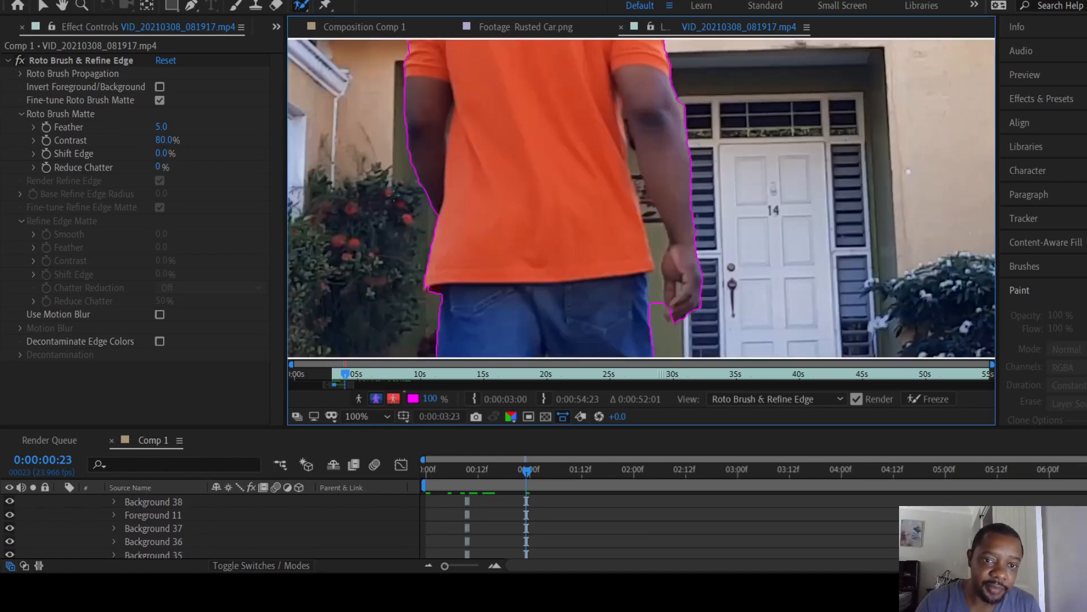
scroll(447, 197, down, 1)
scroll(448, 197, down, 2)
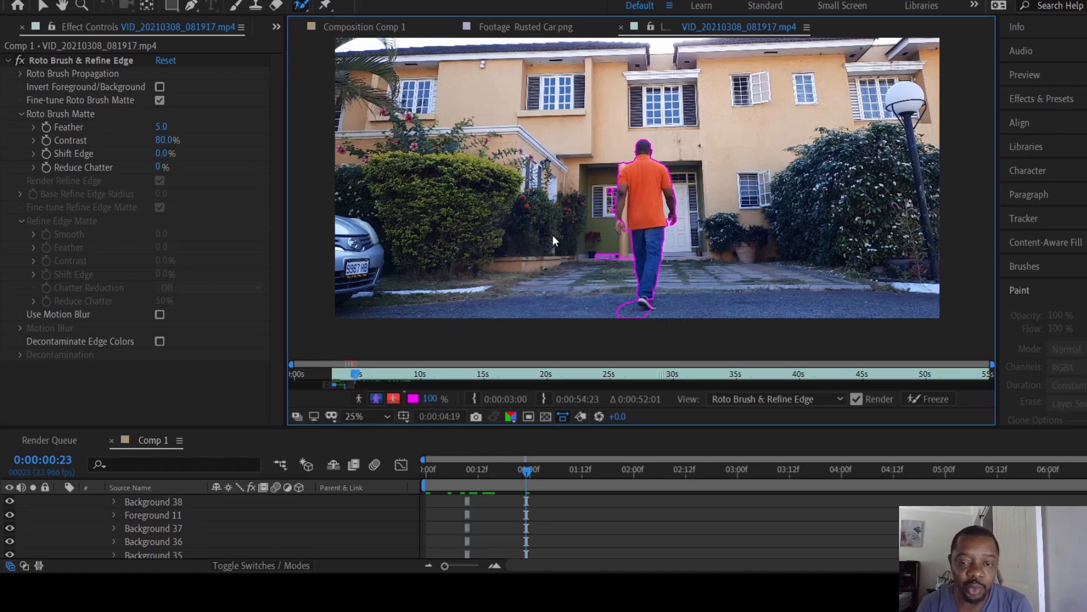
Step: At 0:00:01:10, add the man's window-side hand to the Roto Brush selection and brush out the green wall around it
key(space)
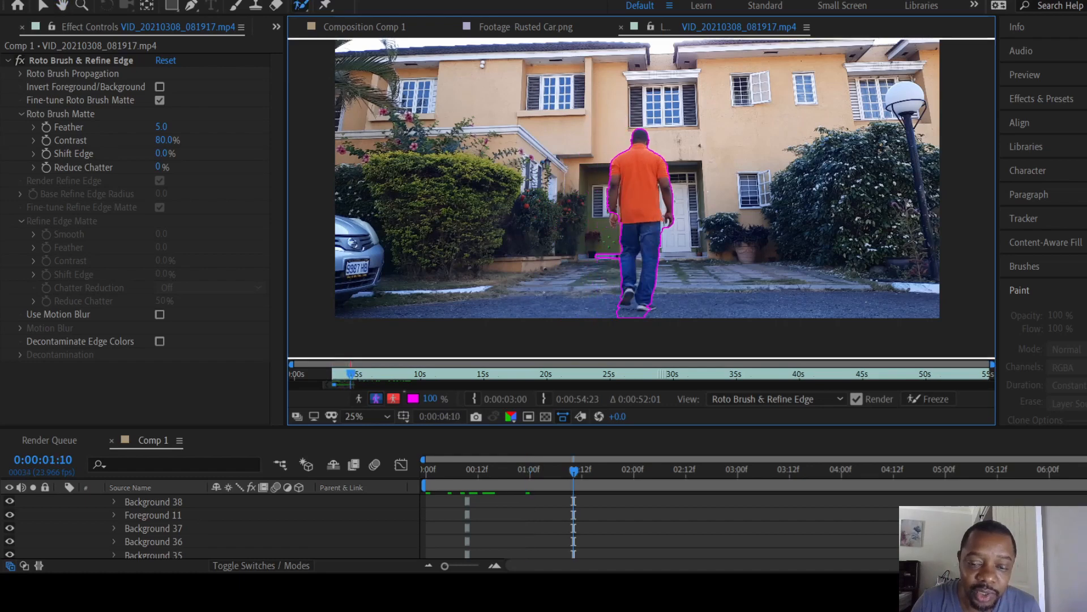
key(period)
key(period)
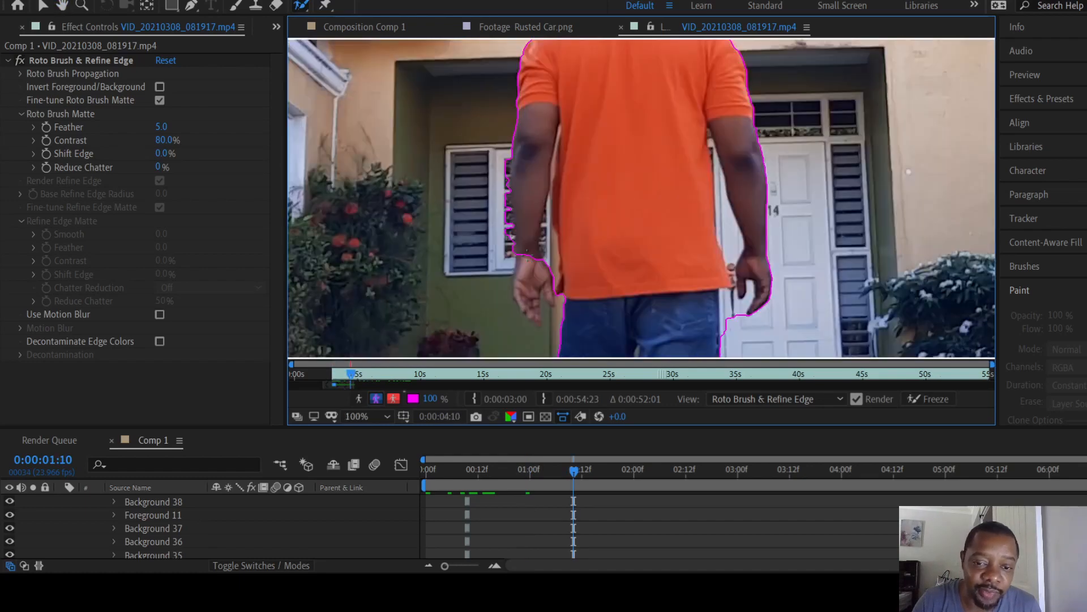
drag(526, 249, 531, 314)
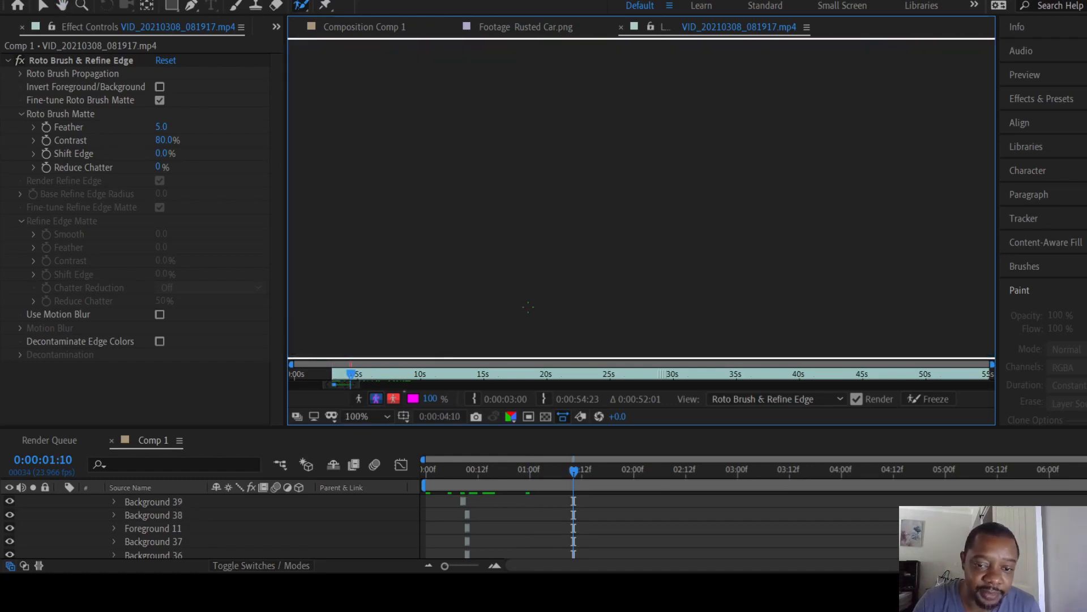
mouse_move(524, 268)
mouse_down()
mouse_move(536, 318)
mouse_move(551, 290)
mouse_move(553, 312)
mouse_up()
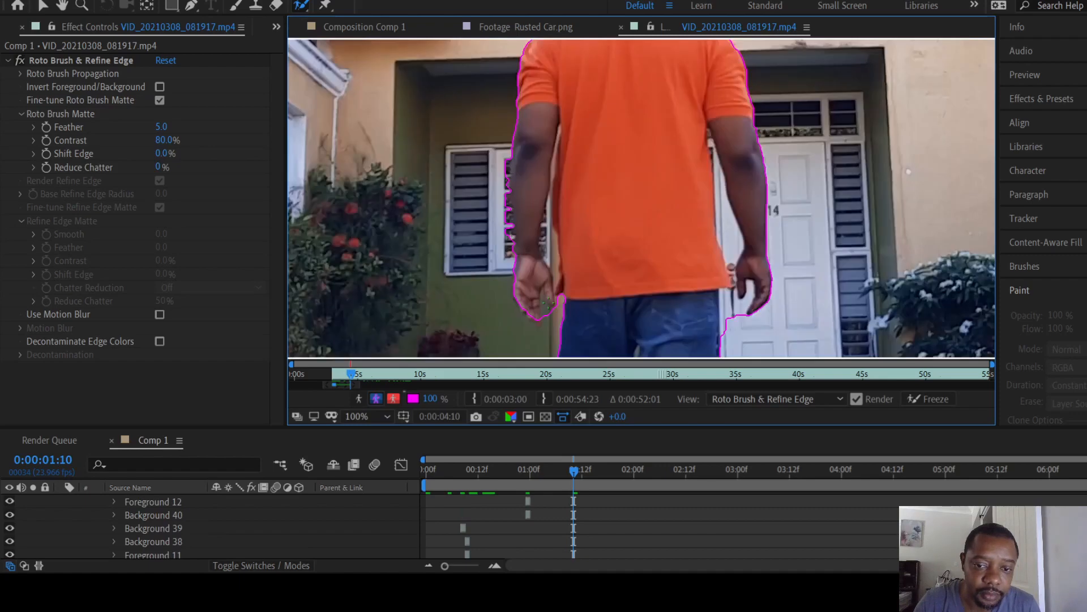
mouse_move(517, 296)
mouse_down()
mouse_move(523, 318)
mouse_move(542, 320)
mouse_up()
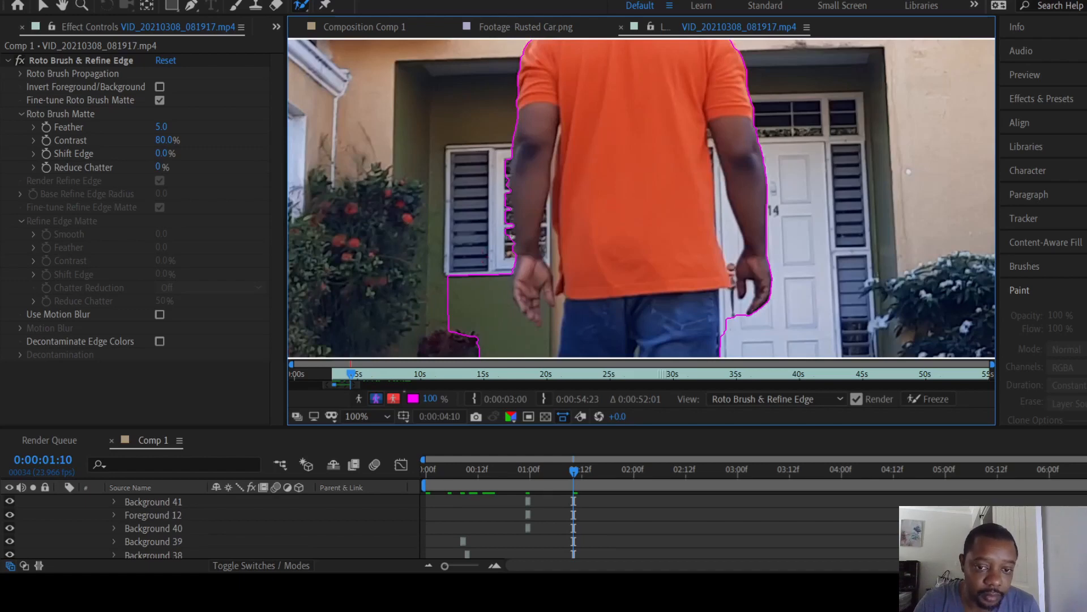
drag(475, 339, 469, 356)
Step: Brush out the stray porch-step patch beside the man's legs and add the tip of his planted shoe at 0:00:01:10
scroll(549, 321, down, 3)
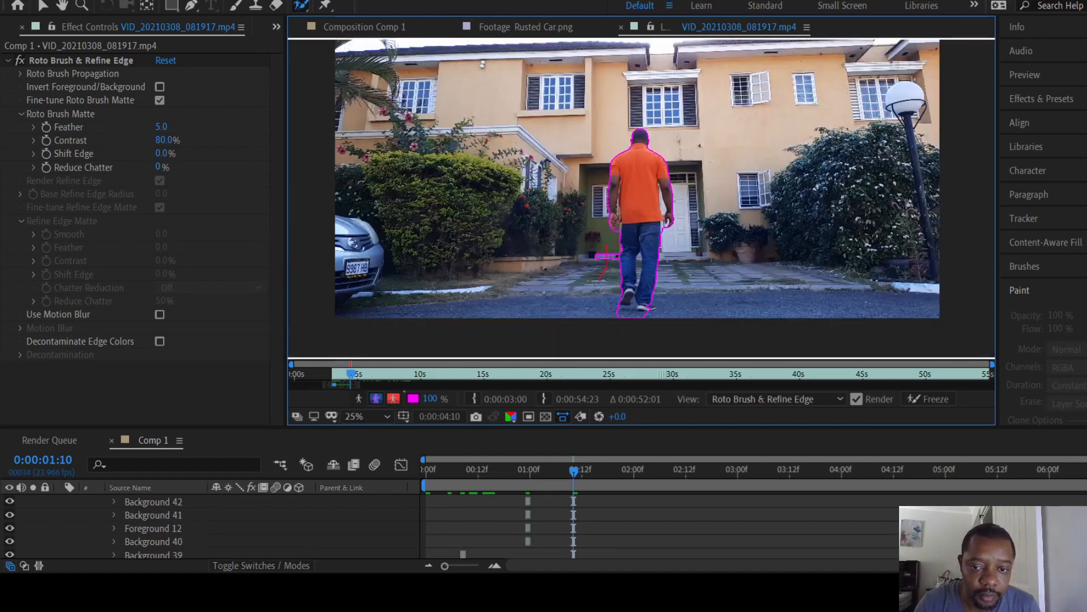
drag(606, 246, 599, 279)
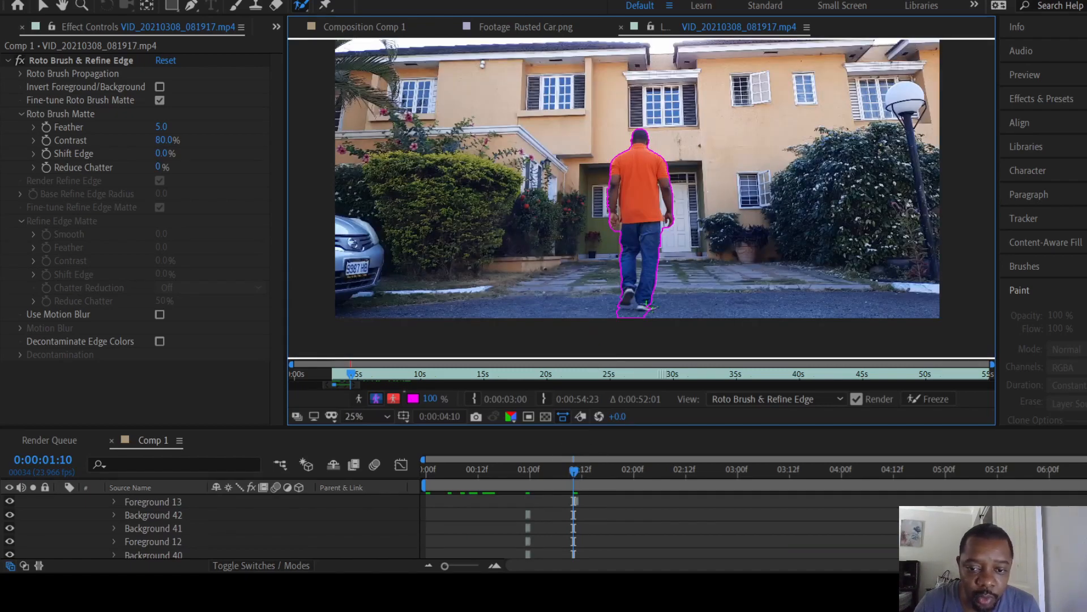
drag(645, 304, 653, 308)
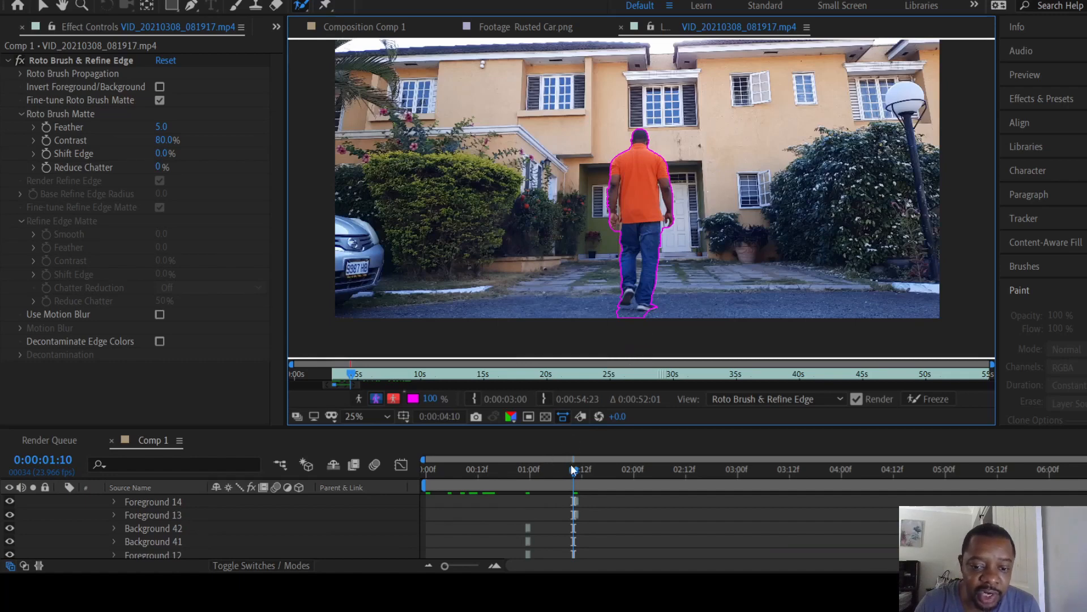
Step: Refine the Roto Brush edge around the planted shoe at 0:00:01:08, and around the window-side hand and same shoe at 0:00:01:07
drag(573, 471, 567, 480)
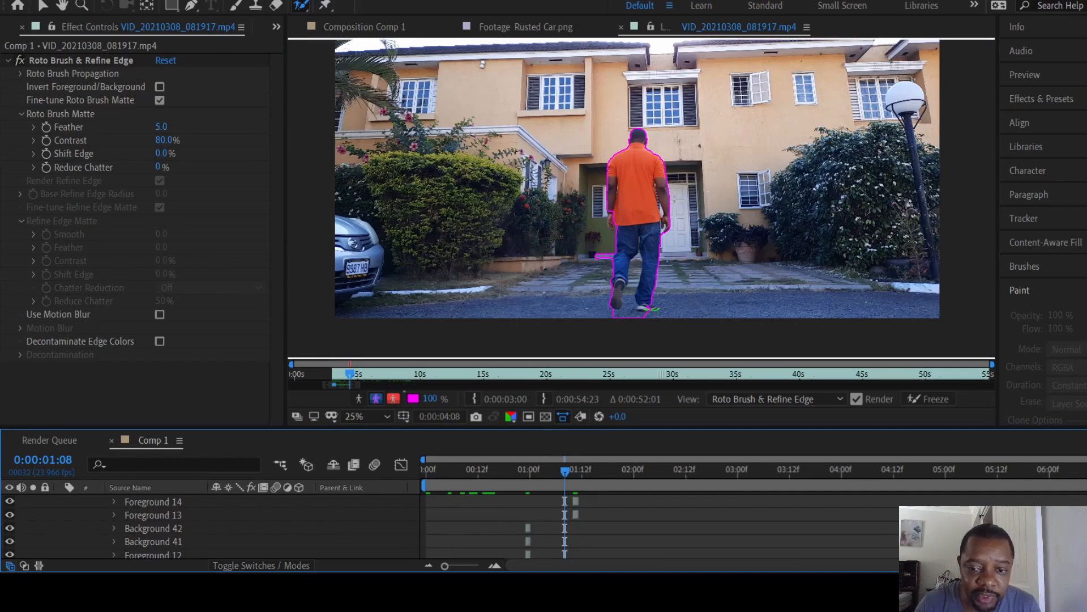
drag(651, 307, 656, 308)
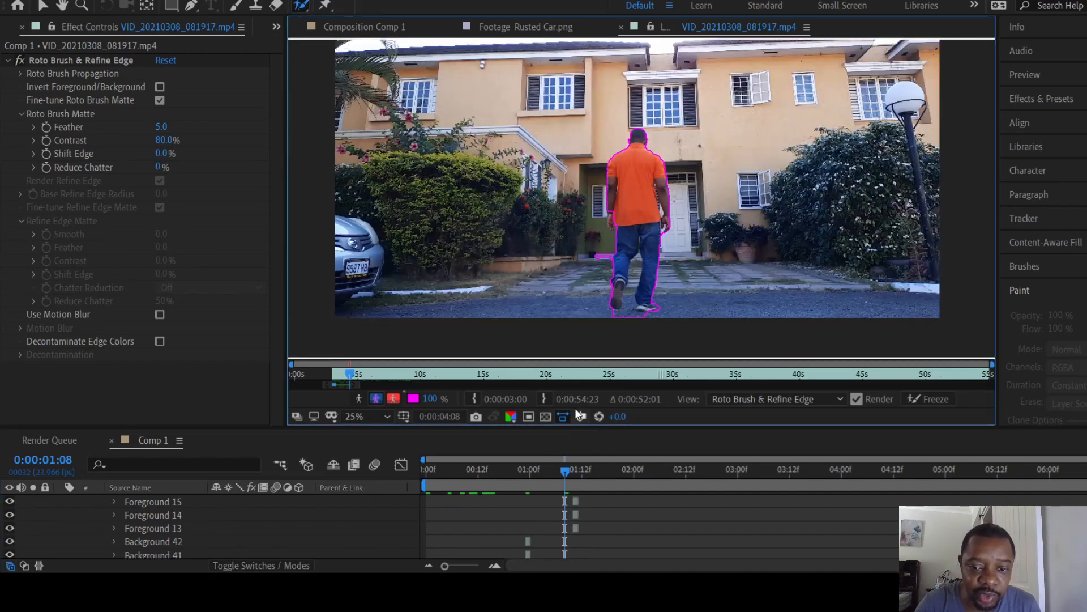
click(562, 470)
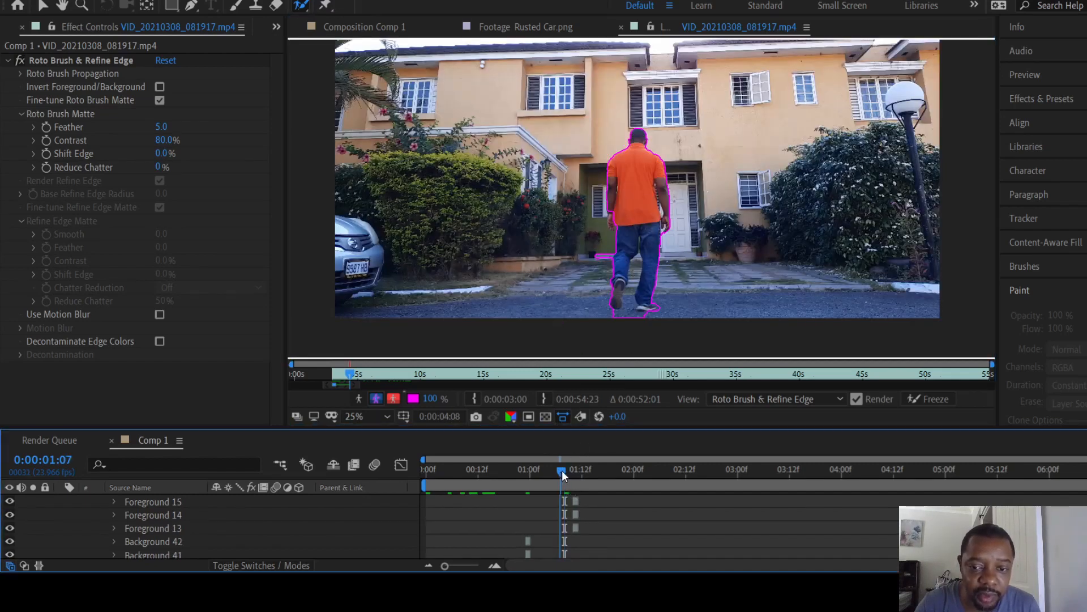
scroll(661, 319, up, 2)
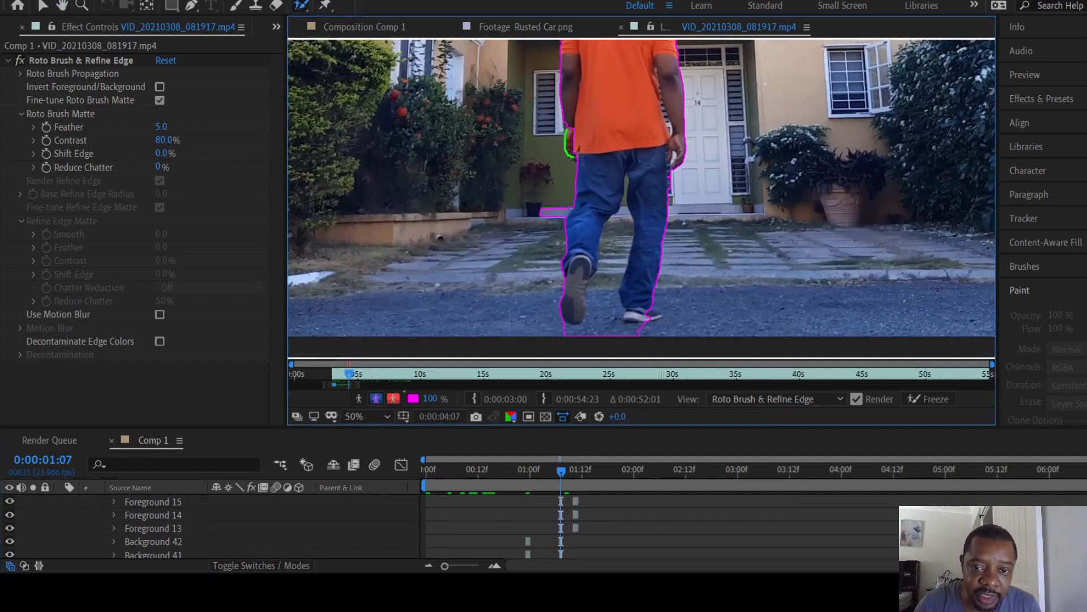
drag(572, 156, 573, 158)
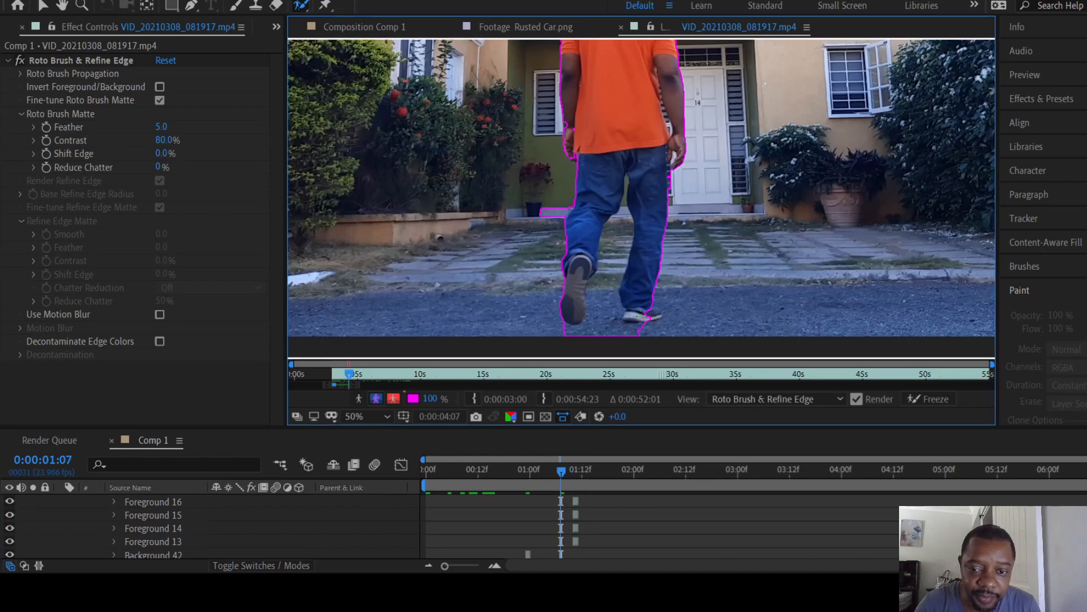
drag(652, 313, 654, 315)
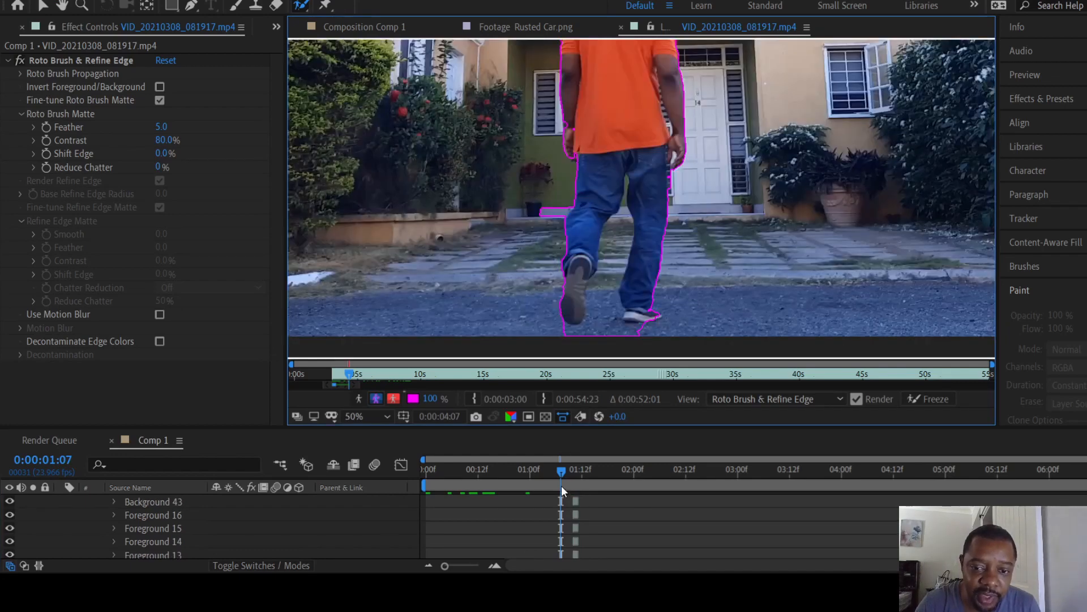
Step: Scrub and play through the video layer to examine how the Roto Brush outline follows the walking man
drag(563, 472, 573, 475)
scroll(631, 300, down, 4)
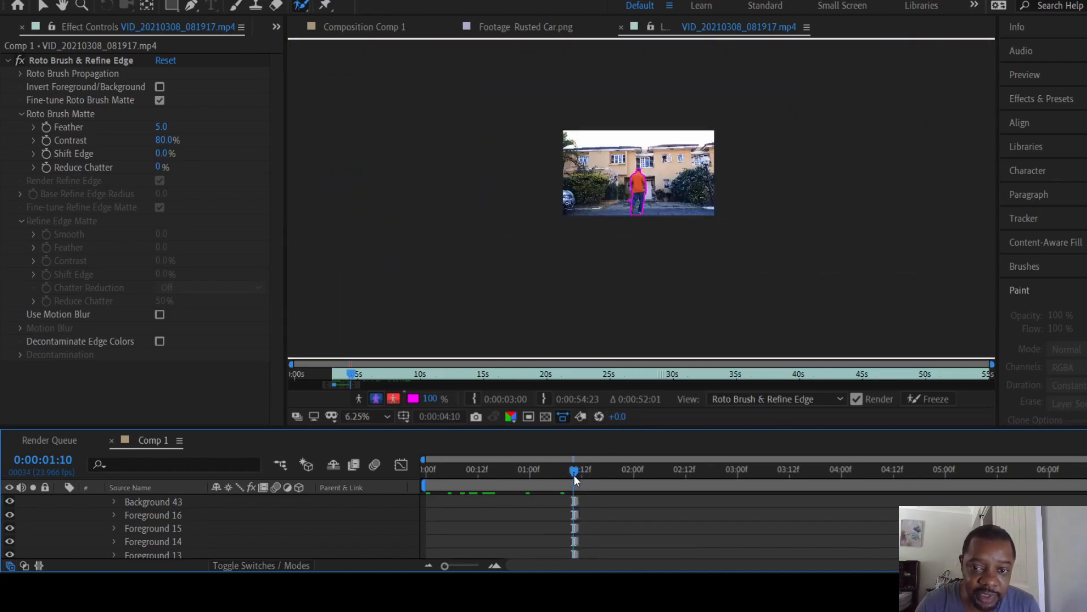
scroll(677, 245, up, 4)
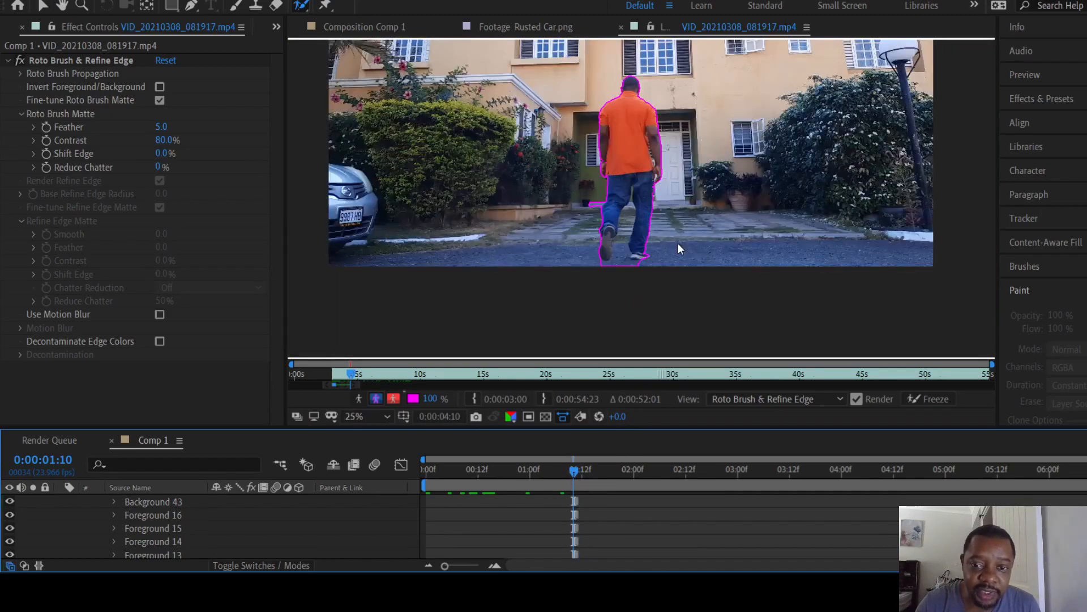
key(space)
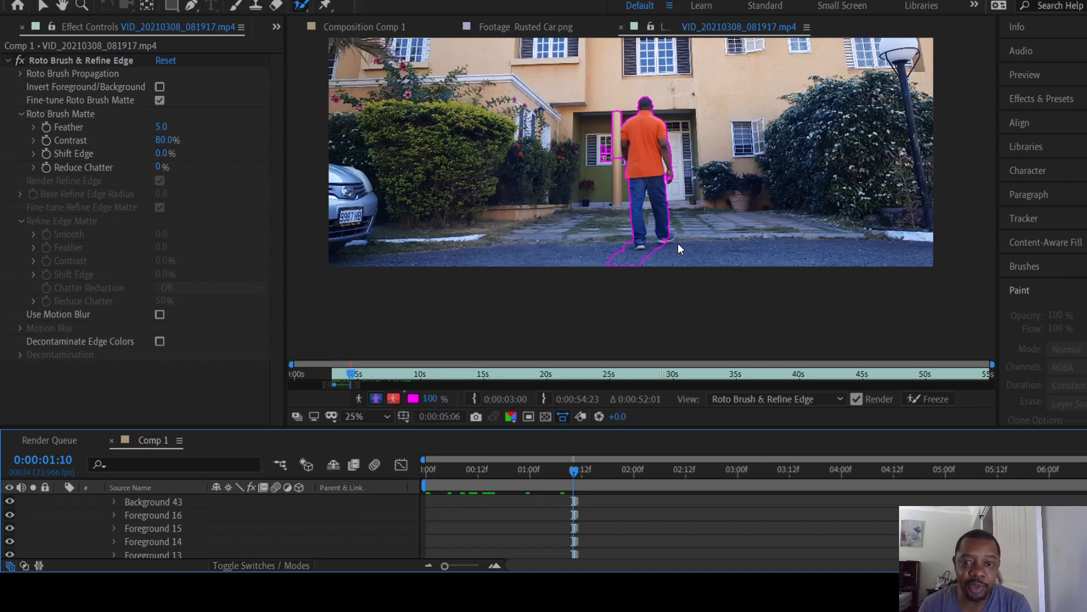
key(space)
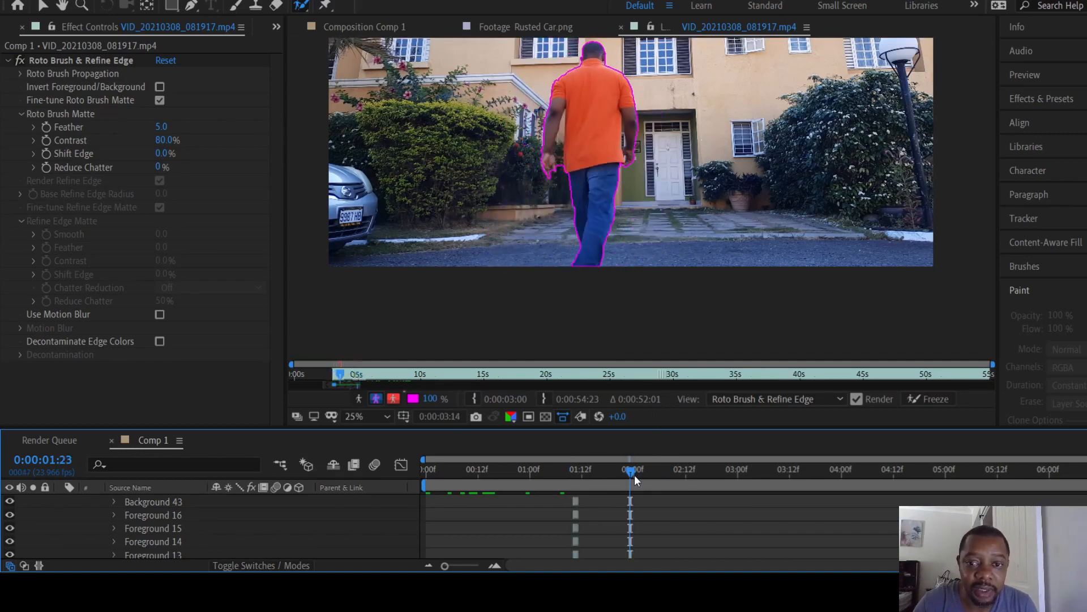
drag(639, 470, 657, 474)
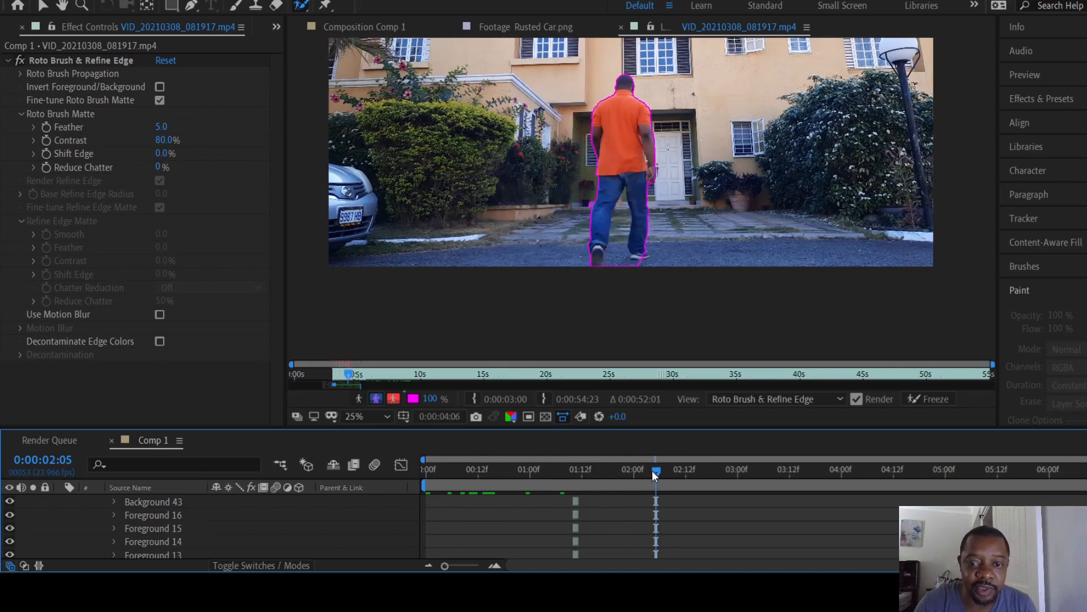
drag(654, 469, 664, 470)
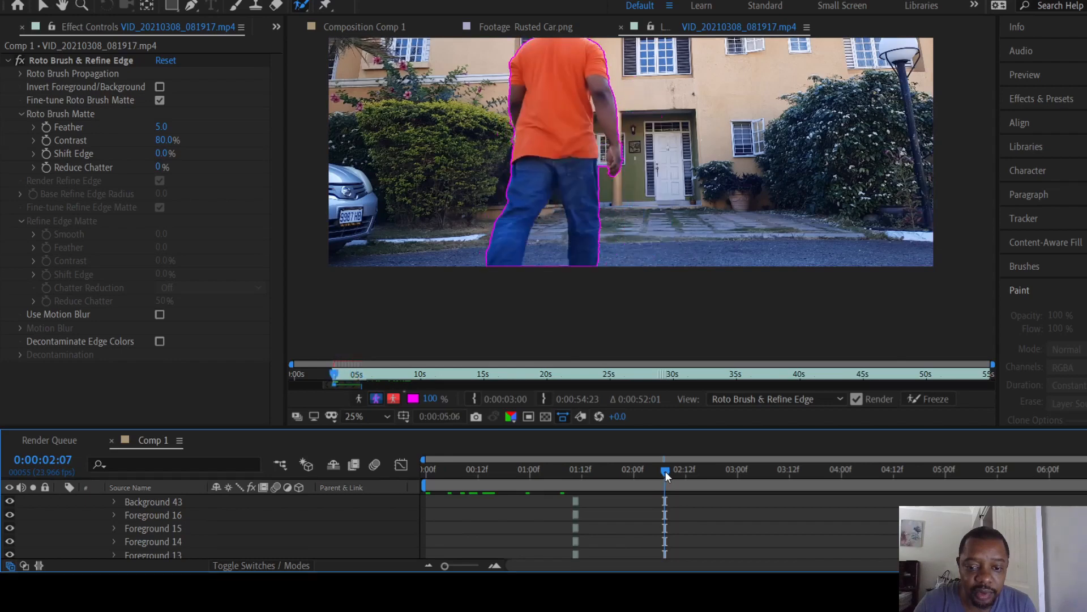
key(space)
drag(444, 471, 392, 472)
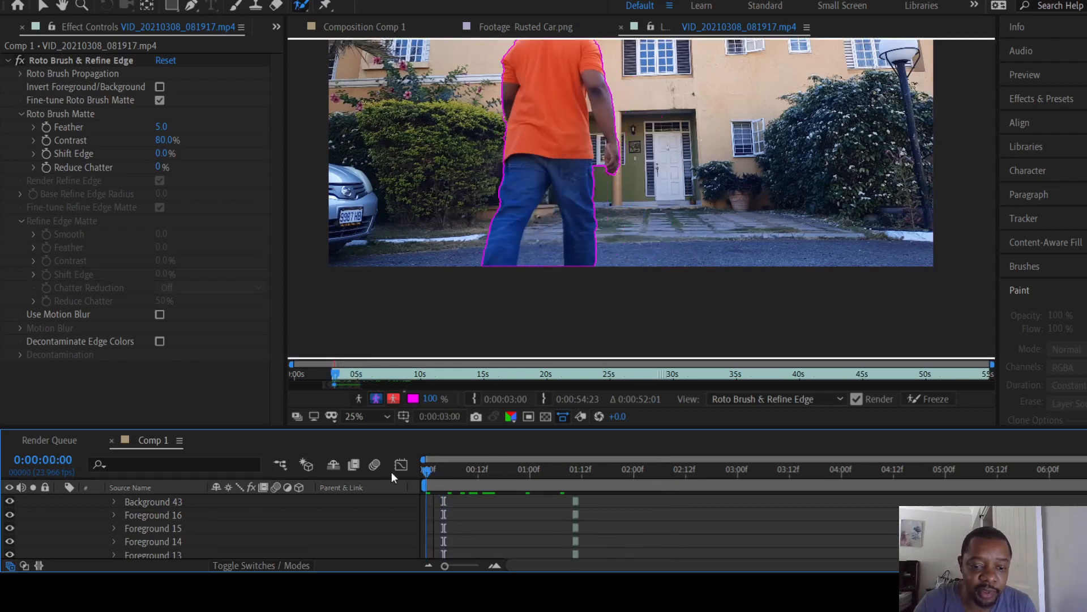
key(space)
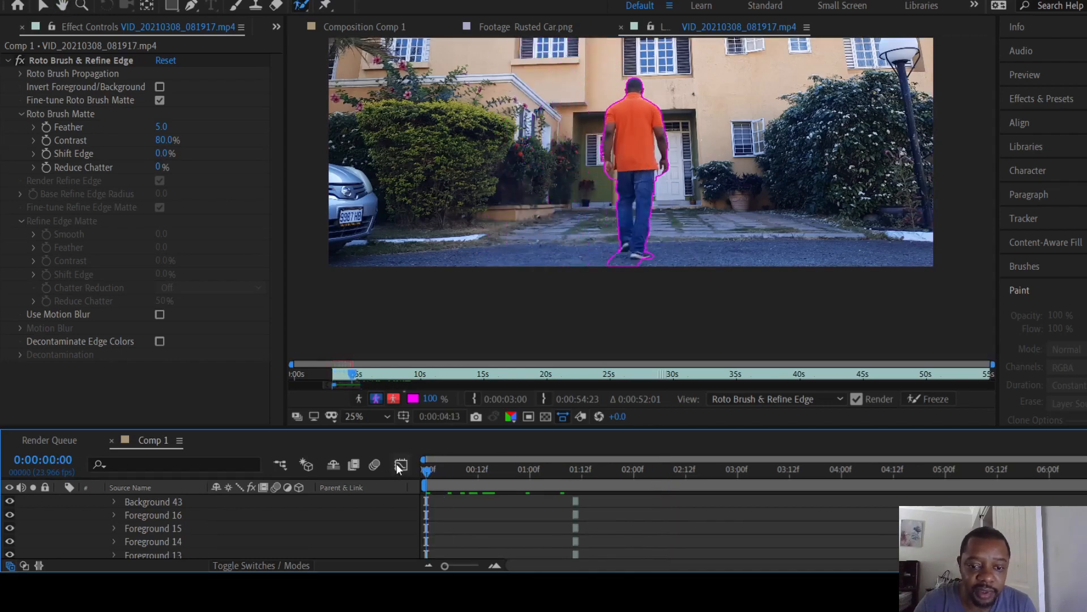
key(space)
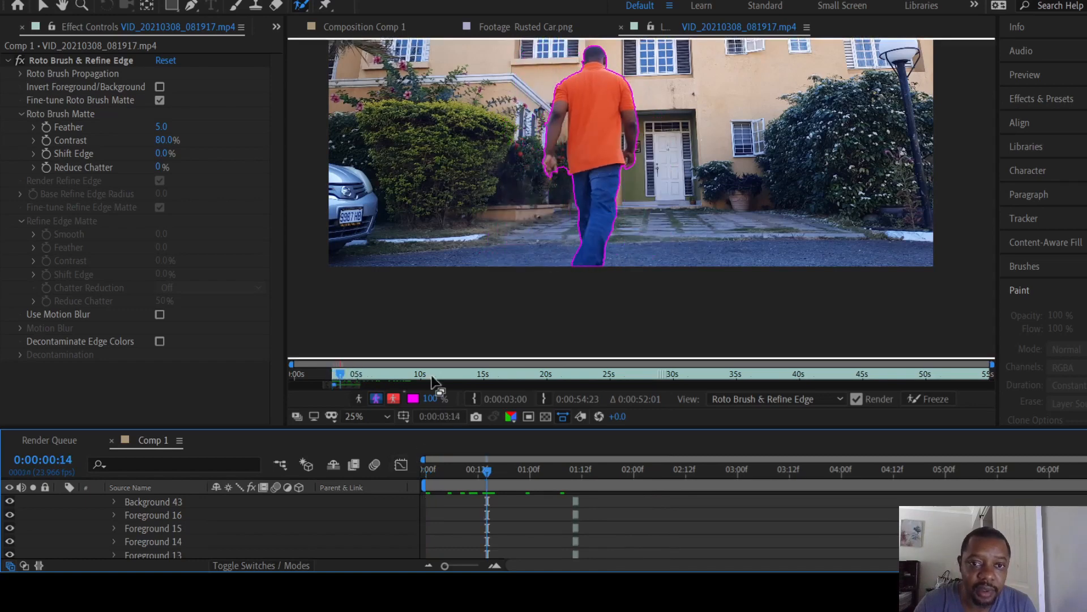
Step: Switch to the Comp 1 composition and check the isolated man over the damaged house at frame 14
click(368, 26)
scroll(535, 325, down, 2)
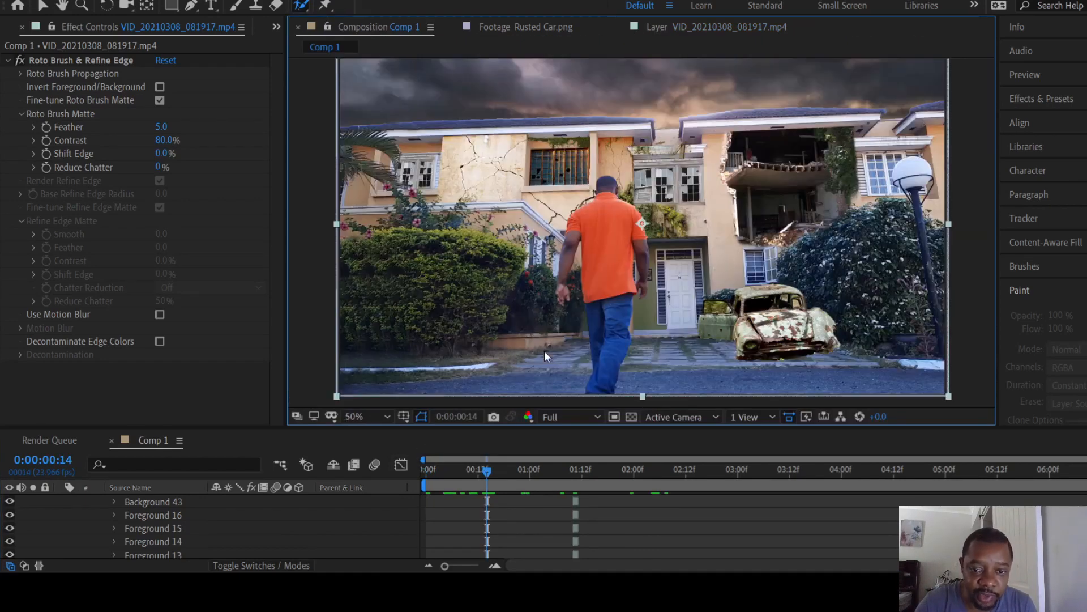
Step: Play the Comp 1 composition from the start and inspect the isolated man up close on the first frame
drag(473, 473, 350, 453)
key(space)
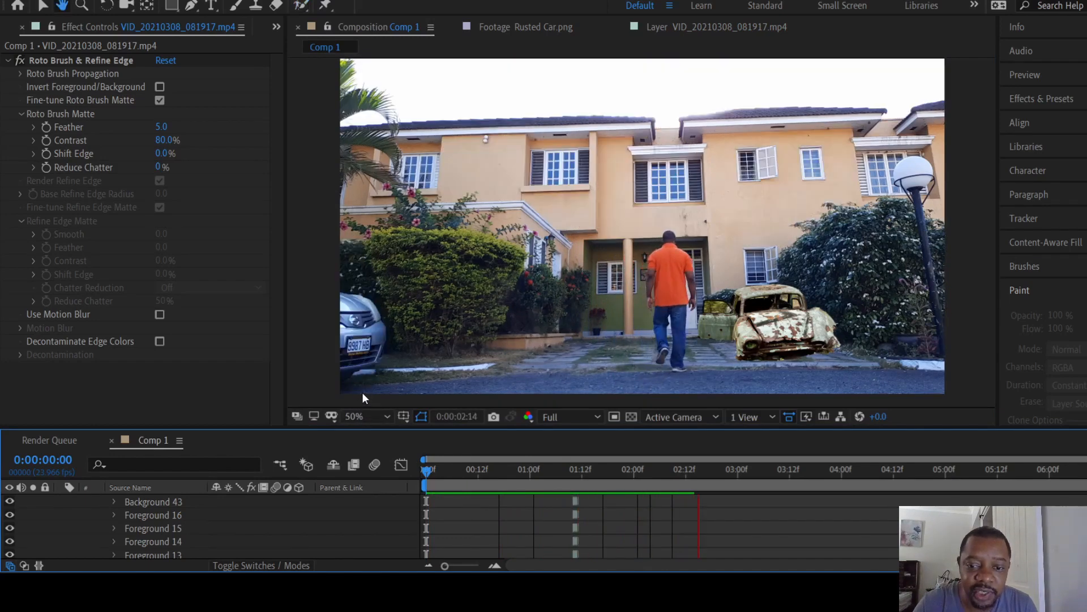
key(space)
key(Home)
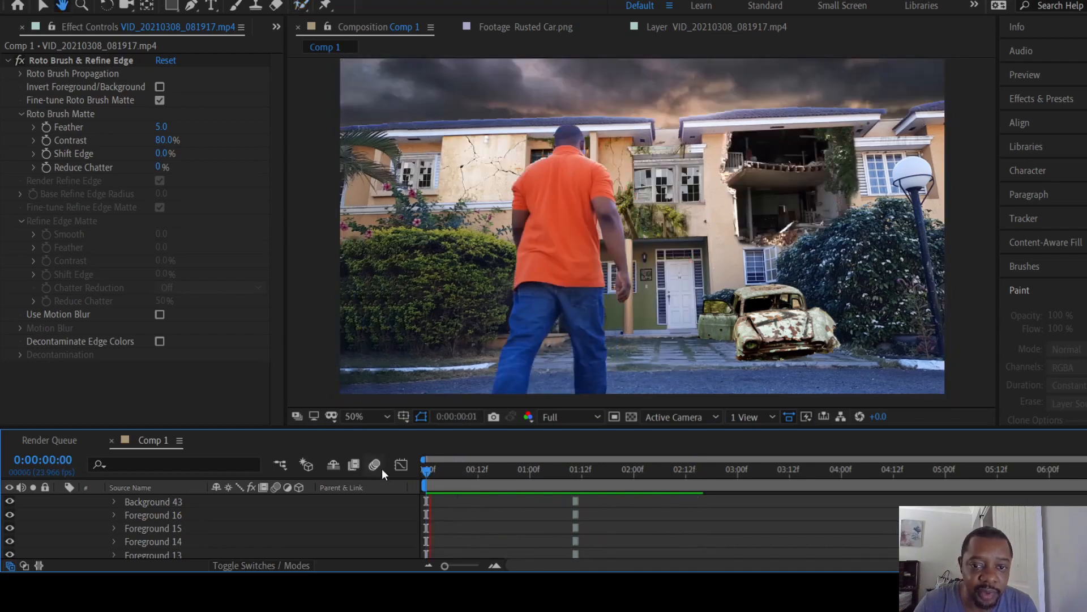
key(space)
key(space)
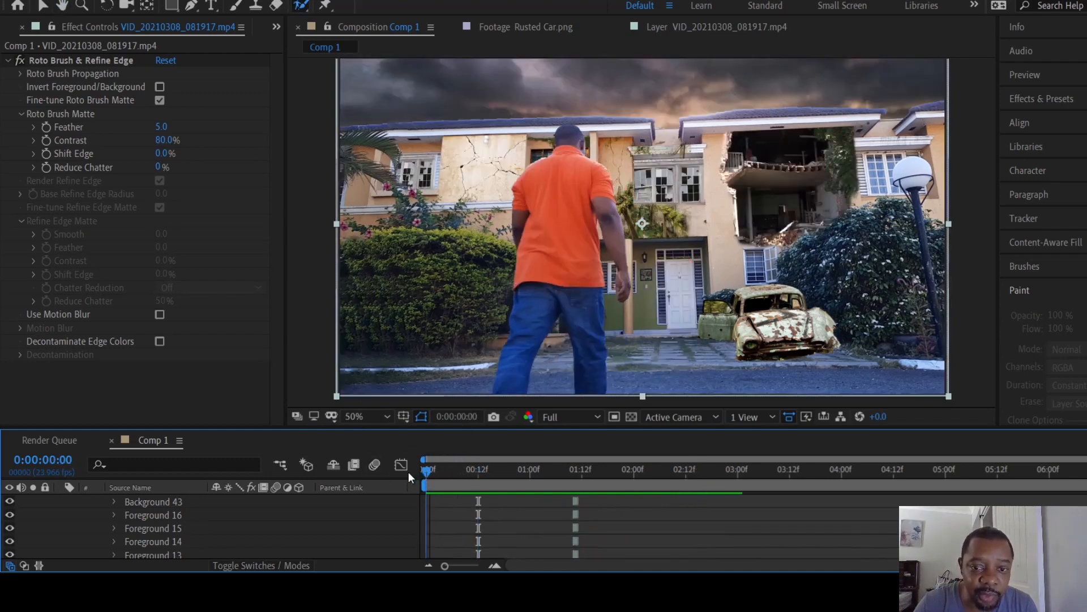
scroll(550, 158, up, 2)
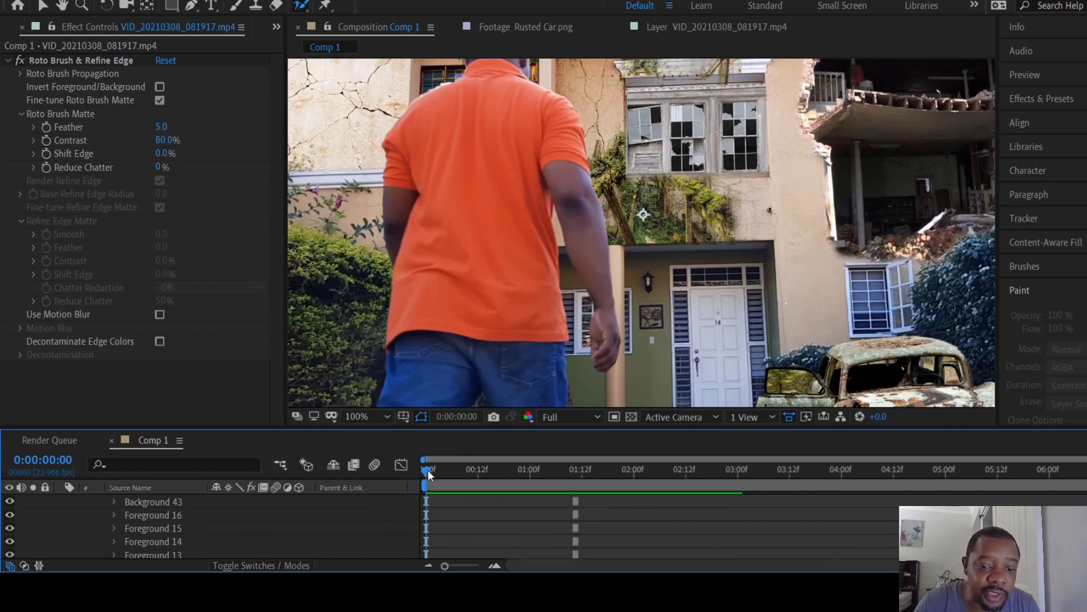
drag(429, 470, 420, 468)
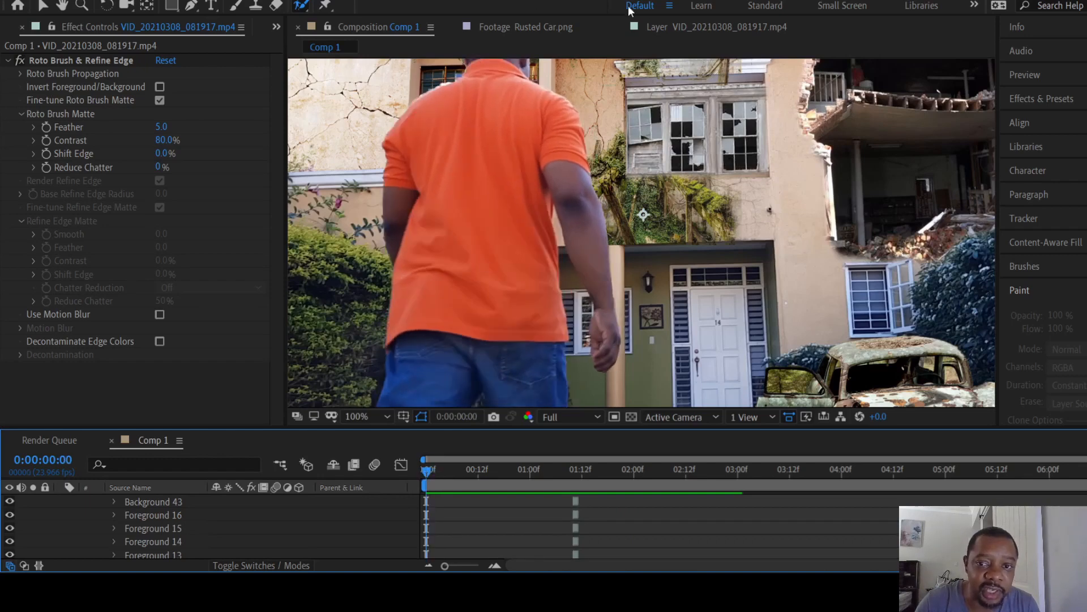
Step: In the video's Layer view at 0:00:03:00, brush out the stray window patch between the man's neck and shoulder with Roto Brush
click(665, 29)
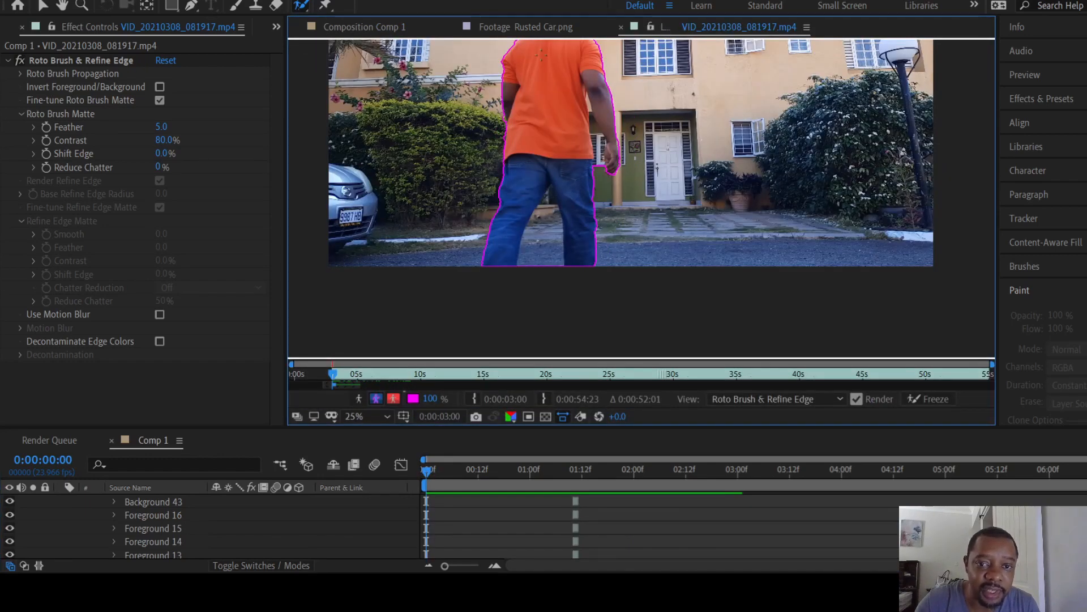
key(period)
drag(532, 90, 642, 388)
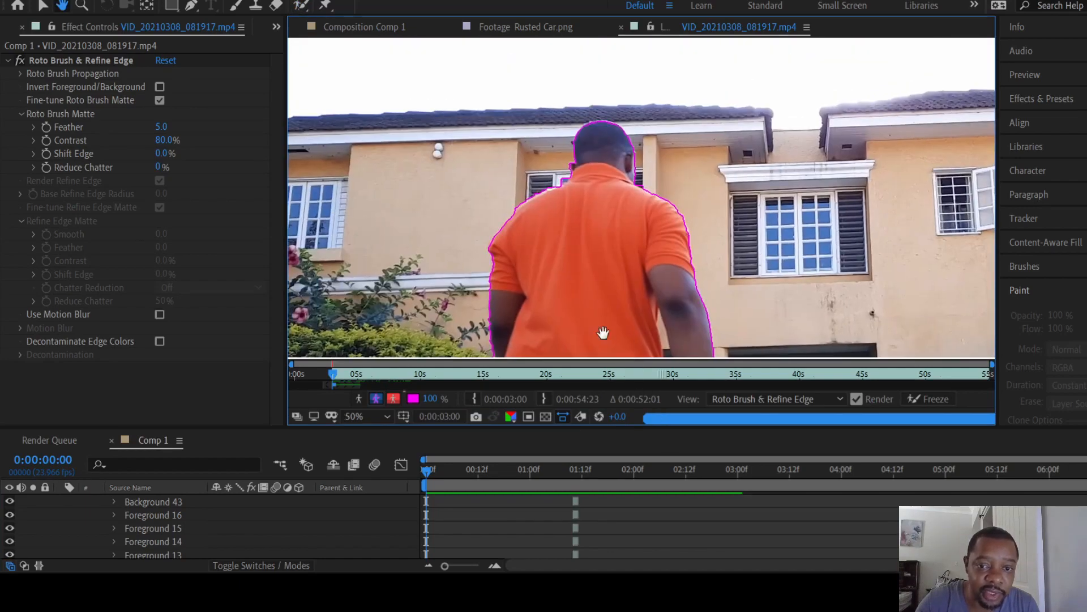
key(period)
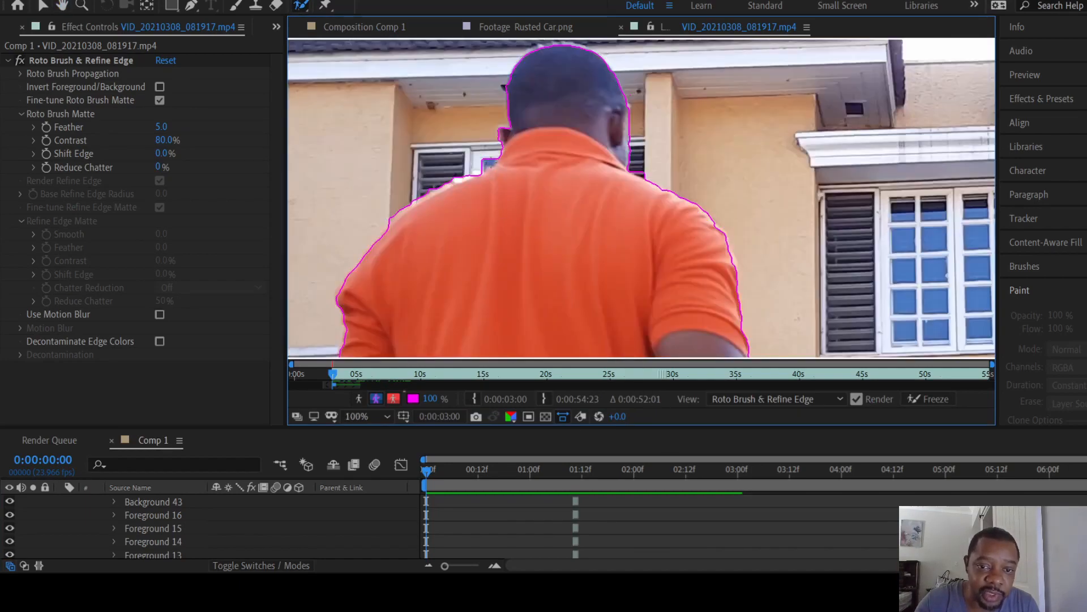
key(space)
key(period)
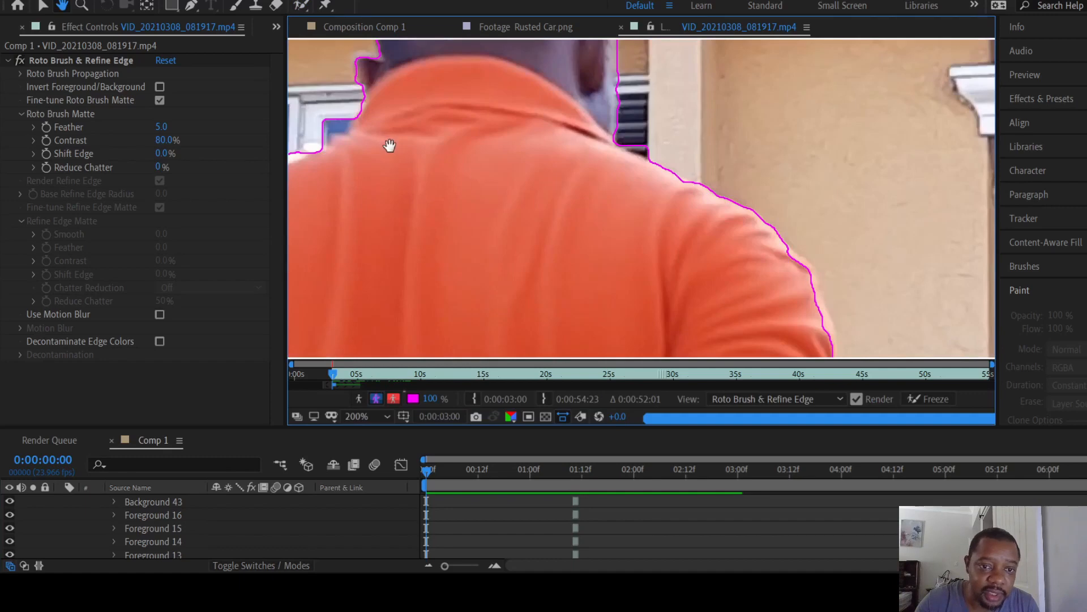
drag(389, 145, 606, 244)
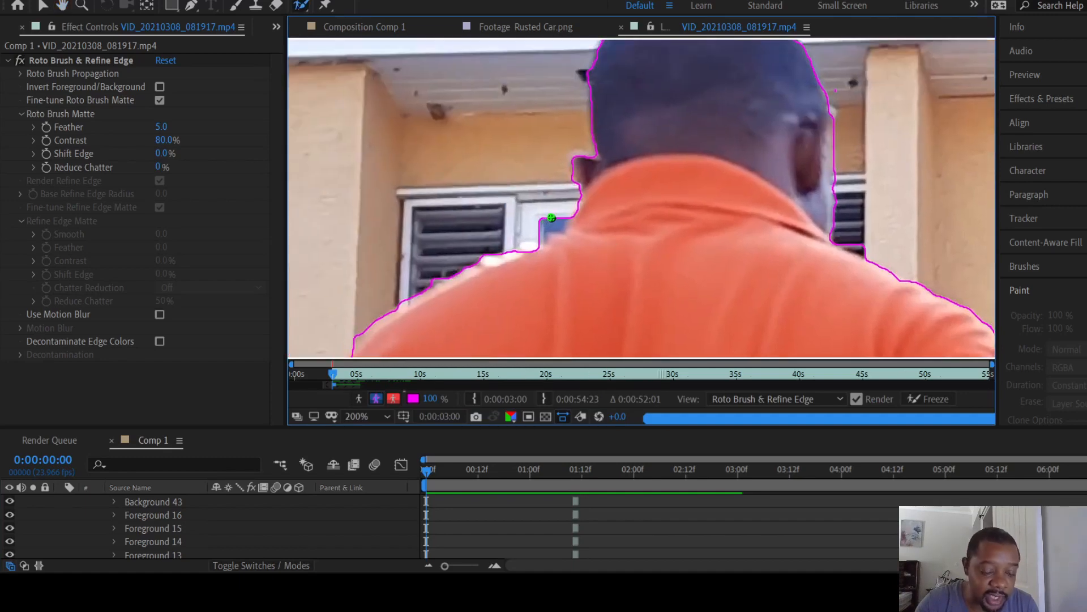
drag(555, 214, 521, 252)
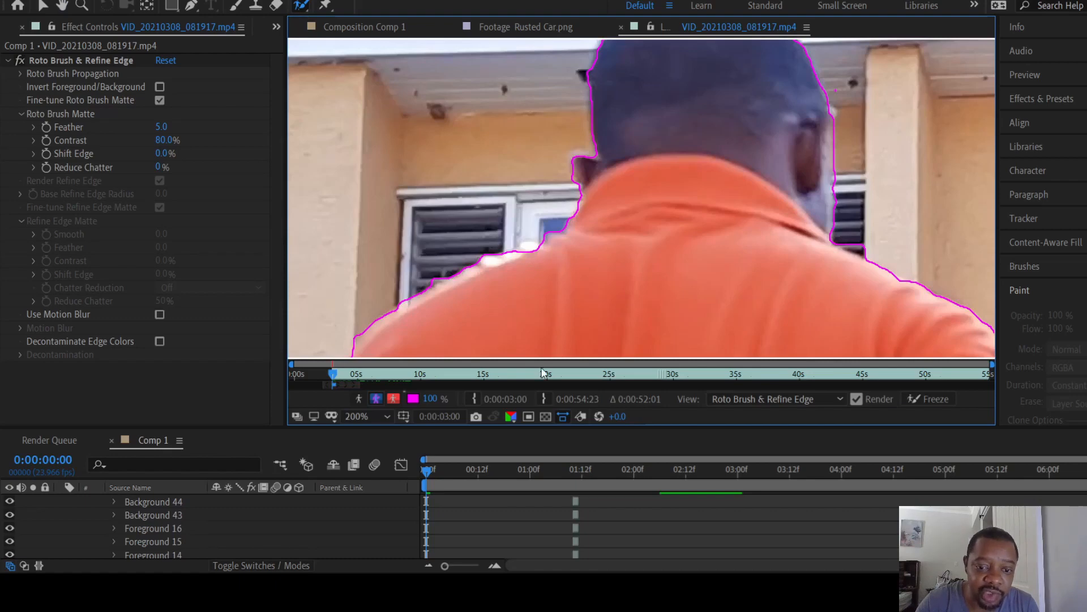
Step: Return to the Comp 1 composition and play and scrub through it to check the isolated man over the damaged house
click(402, 27)
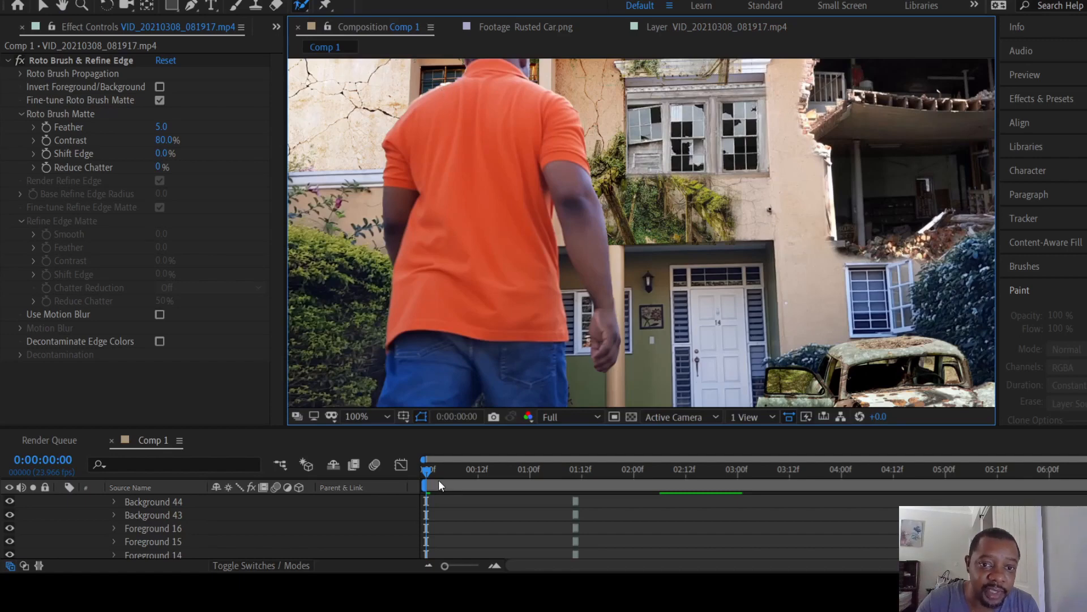
key(space)
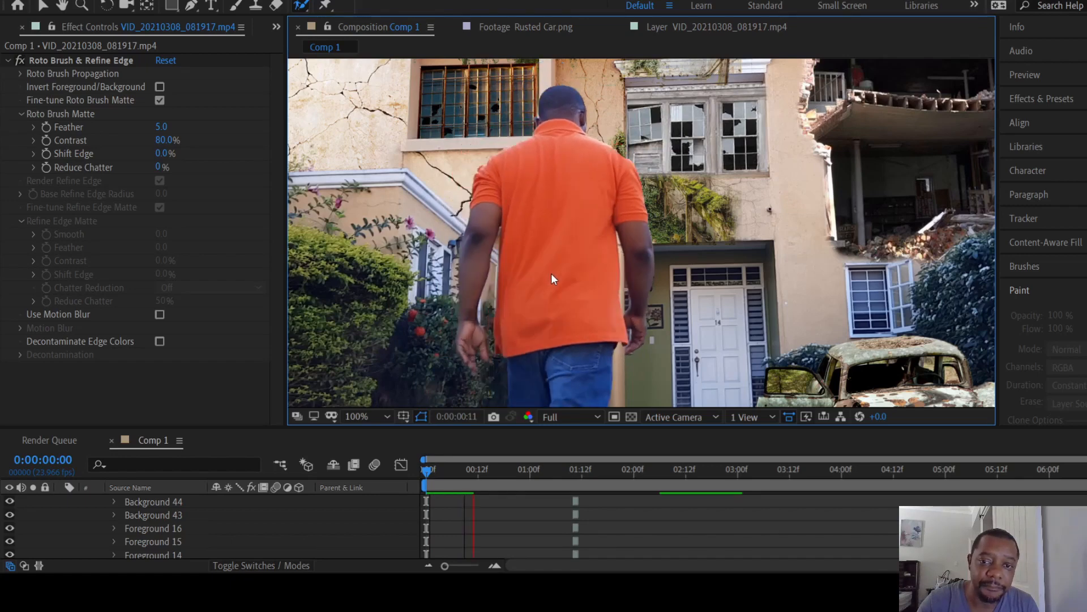
scroll(606, 298, down, 1)
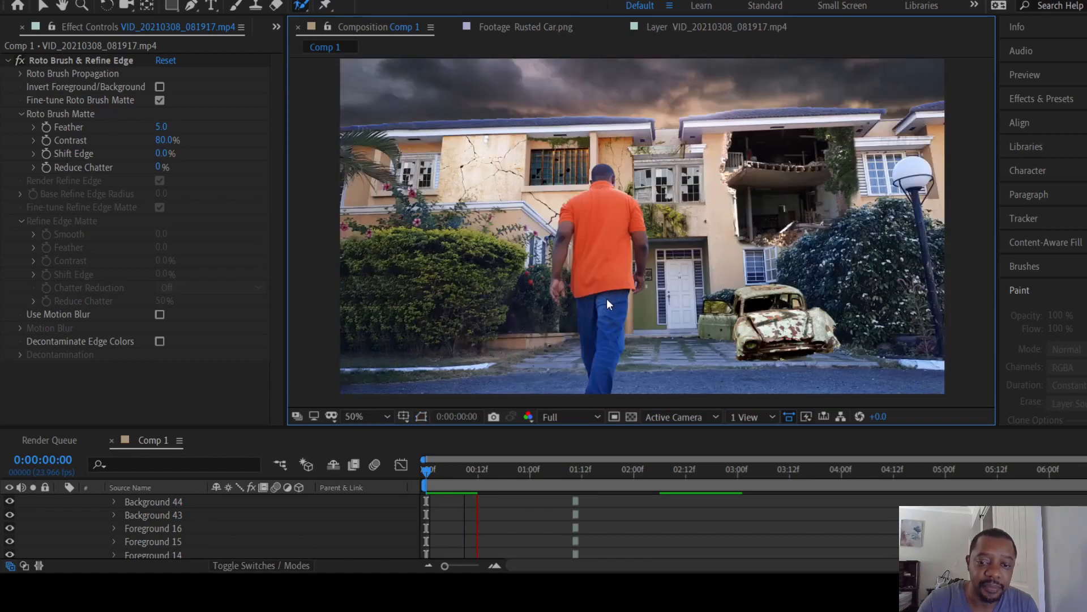
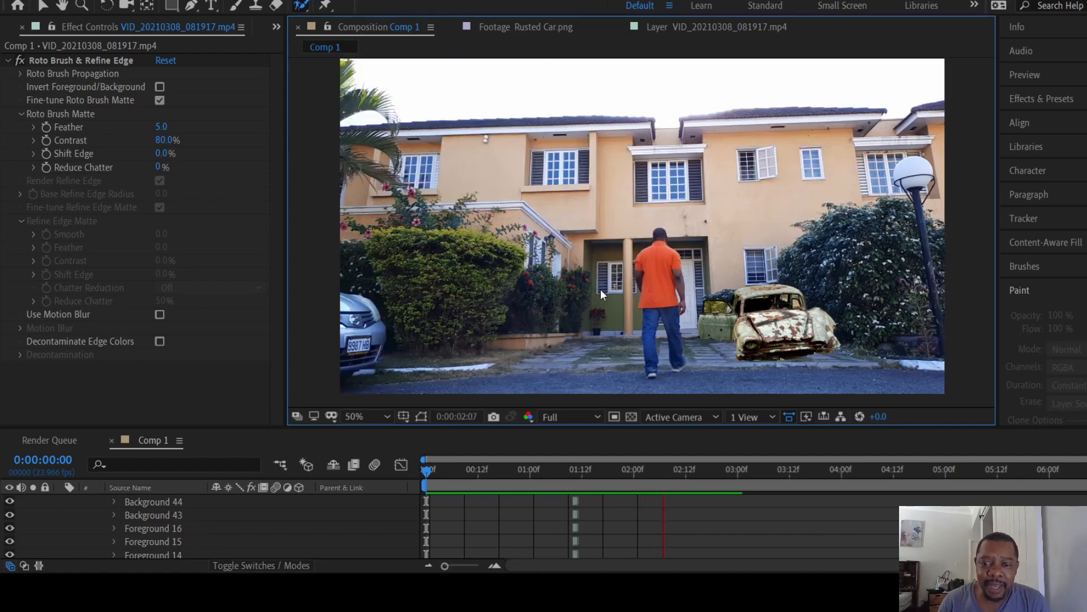
key(space)
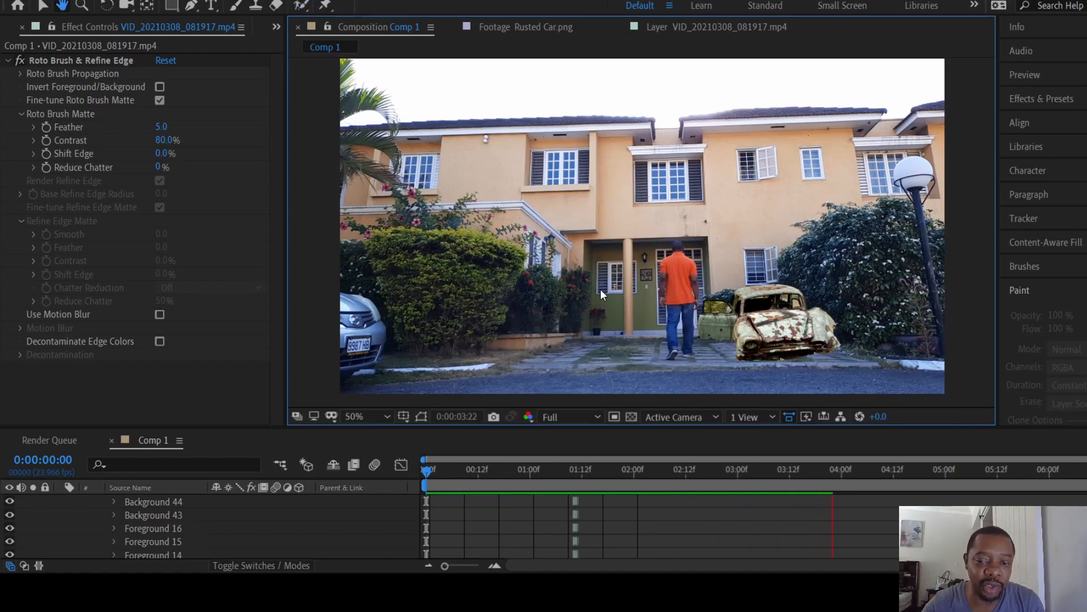
drag(822, 470, 654, 495)
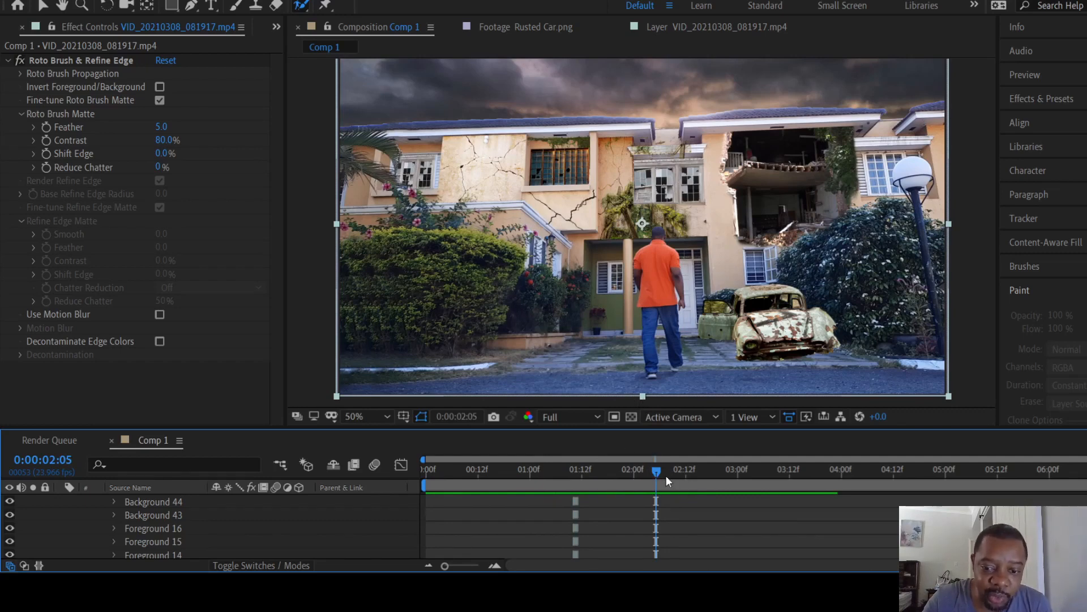
drag(657, 472, 608, 477)
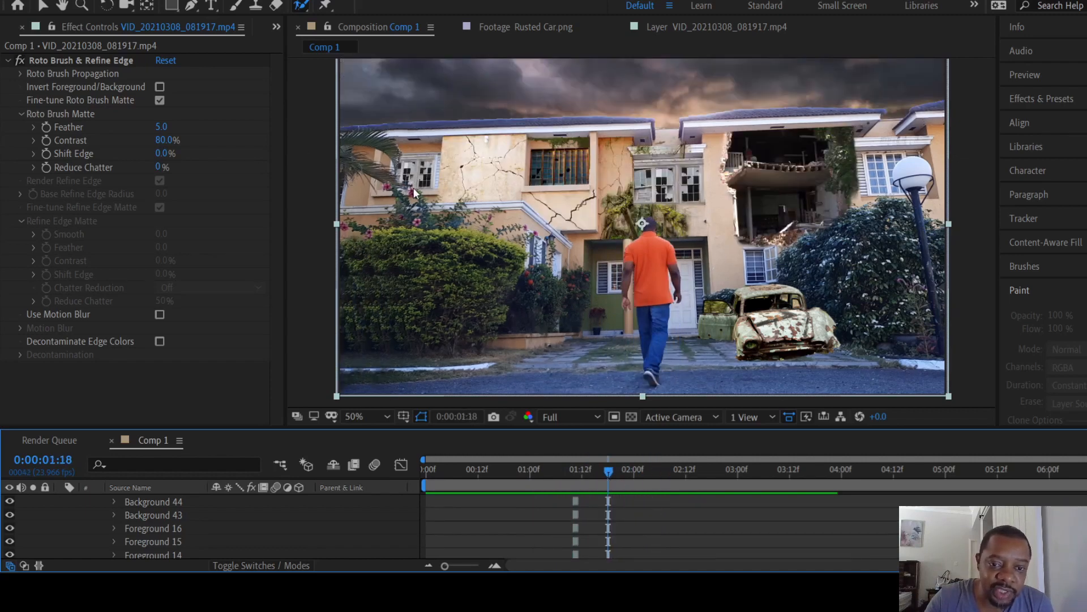
drag(608, 471, 589, 460)
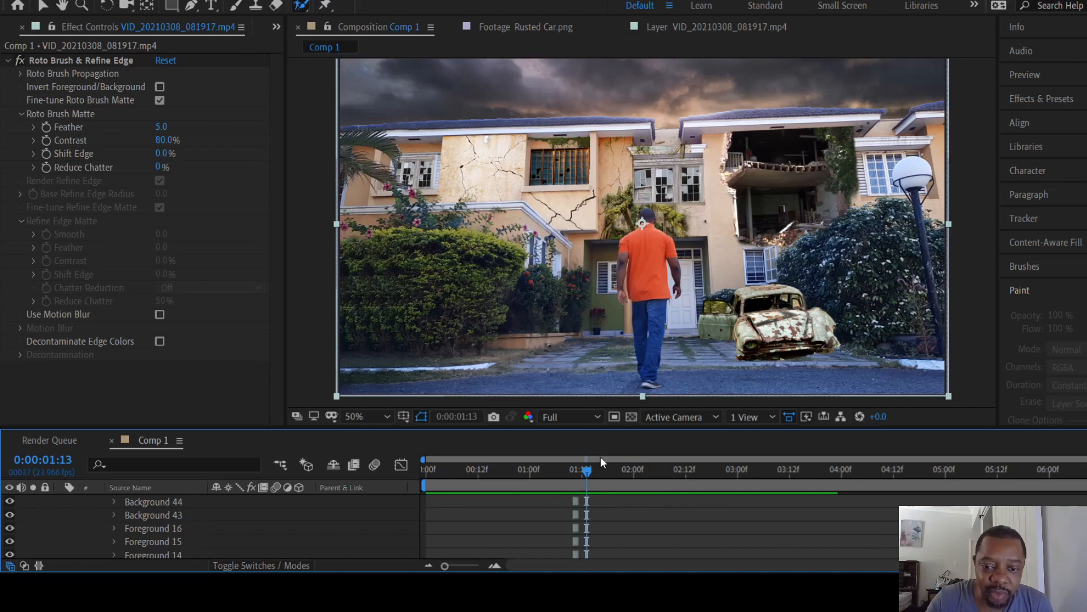
drag(589, 467, 420, 469)
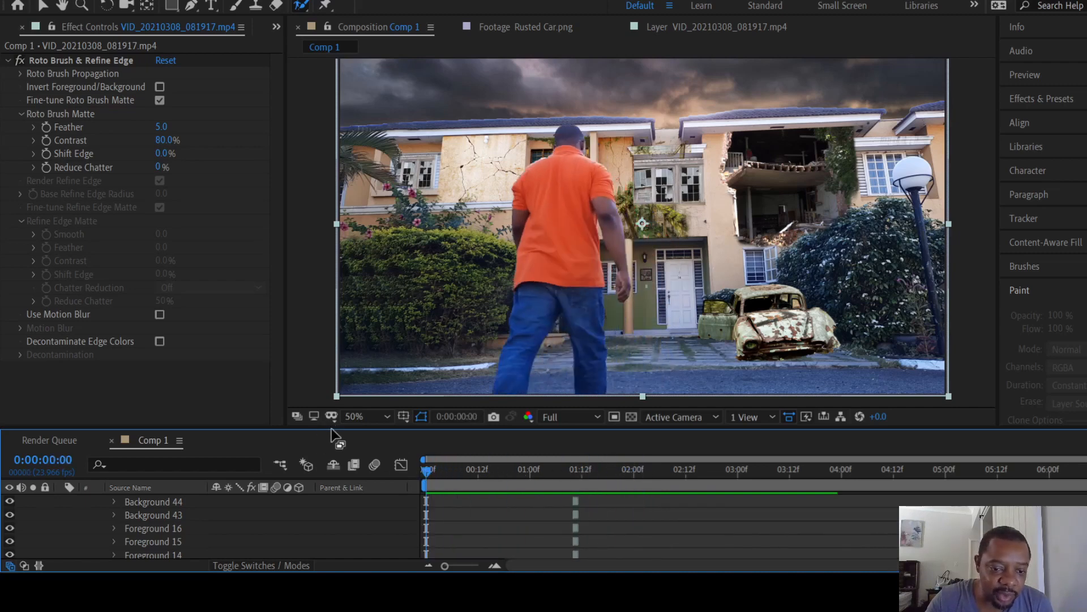
Step: Enlarge the timeline area and collapse the video layer's expanded stroke and effect properties
drag(331, 429, 345, 357)
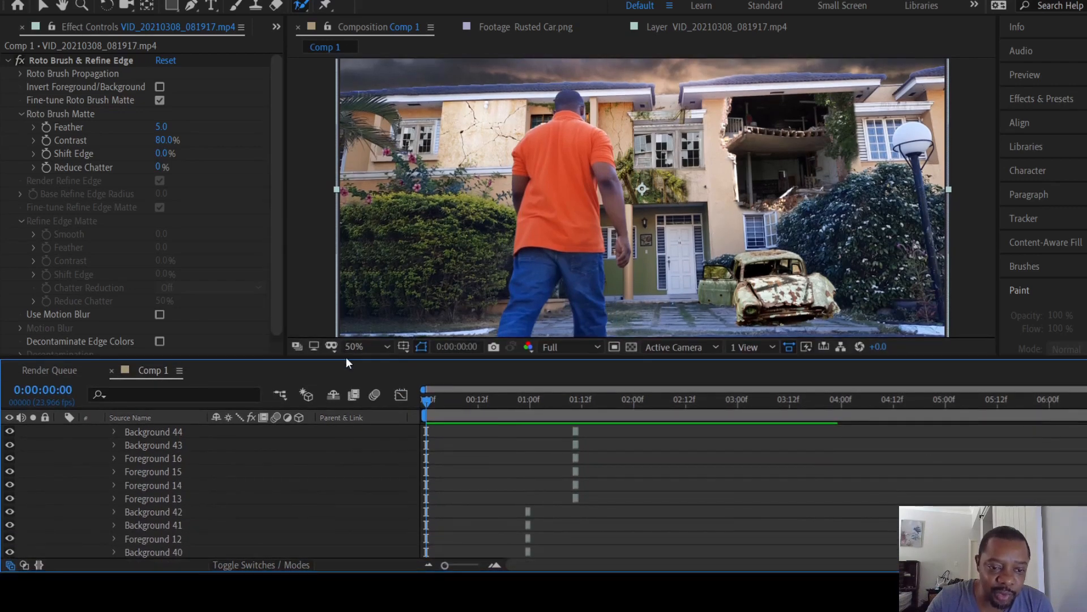
scroll(161, 498, up, 3)
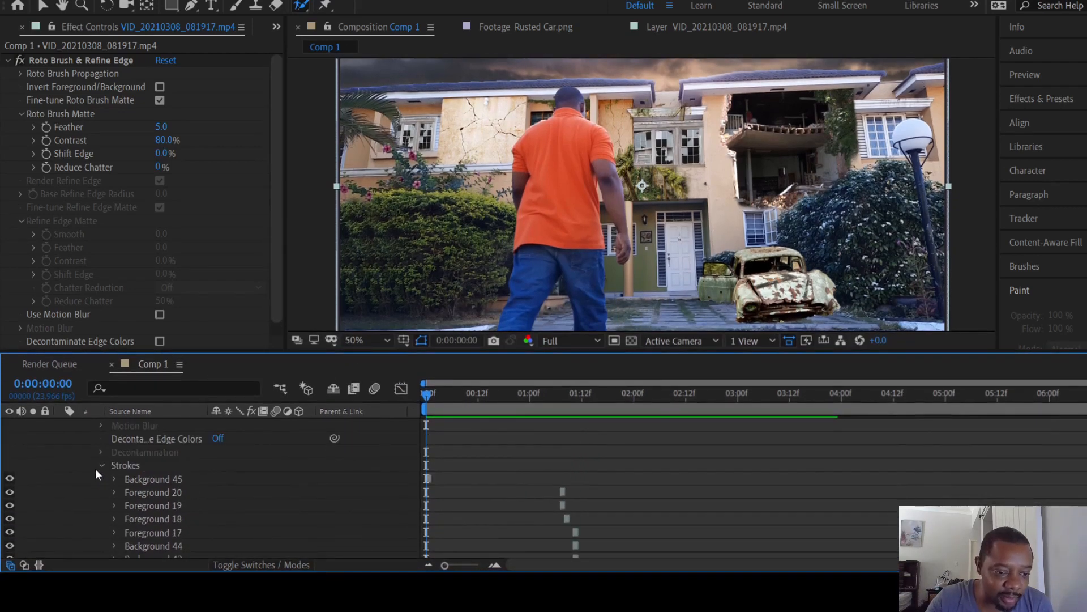
scroll(95, 466, up, 5)
click(76, 451)
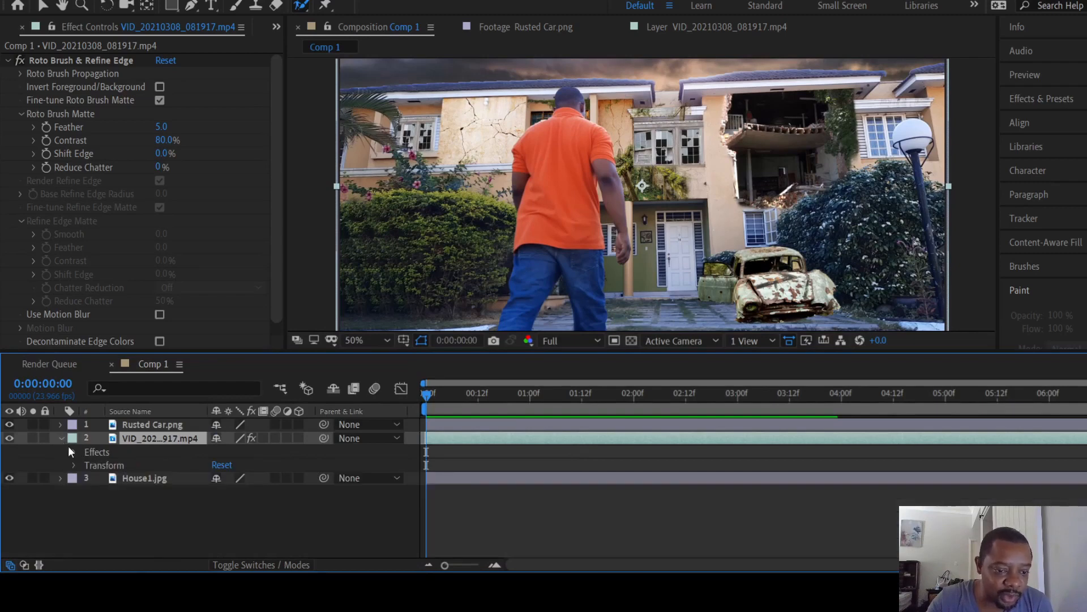
click(61, 438)
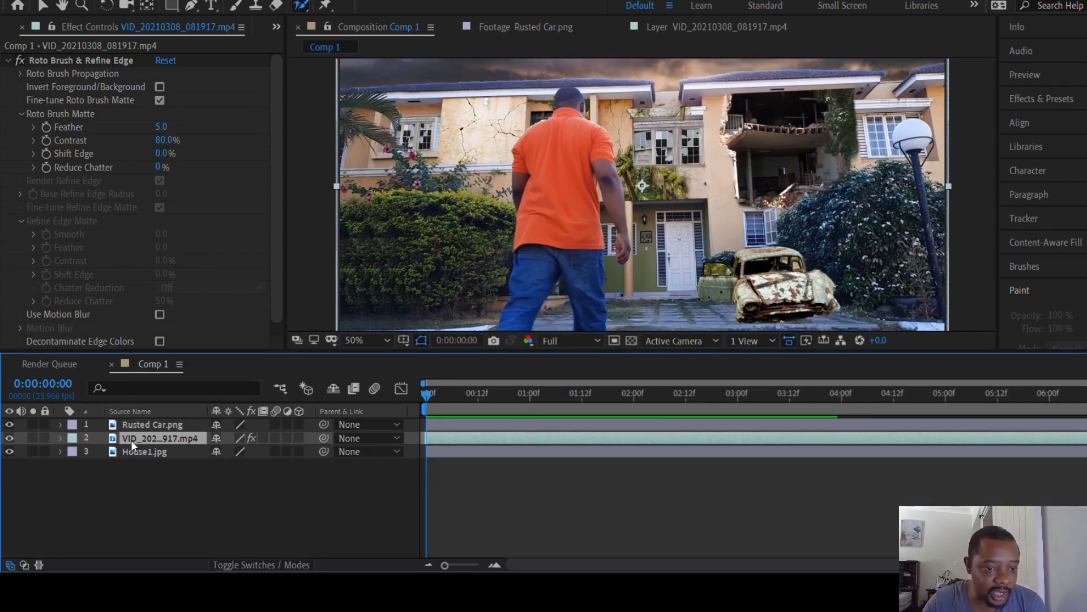
Step: Duplicate the roto-brushed video layer and delete the Roto Brush & Refine Edge effect from the upper copy
click(134, 508)
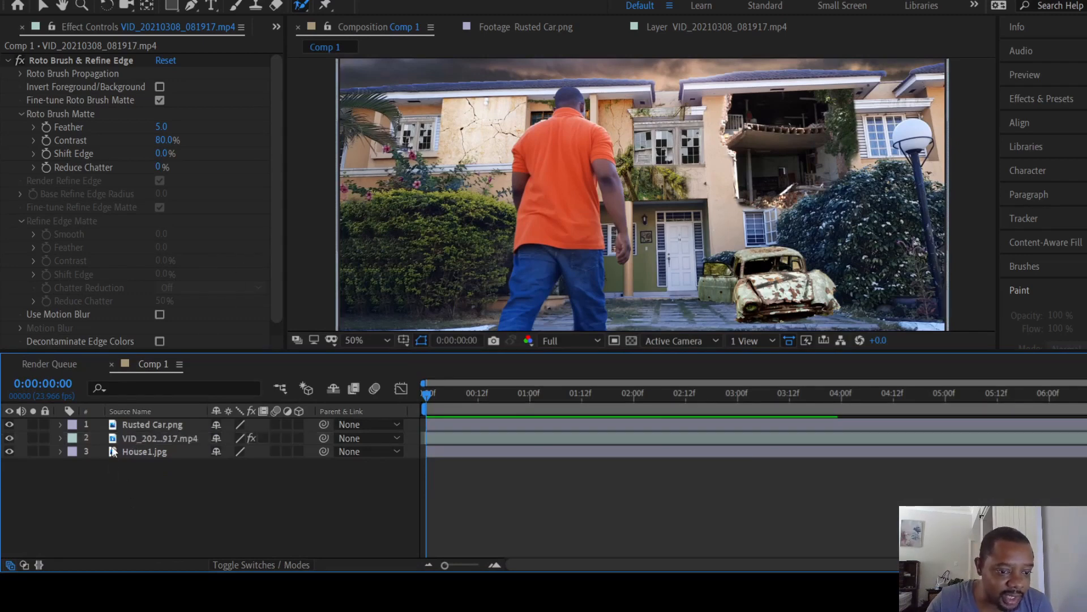
click(122, 440)
key(ctrl+d)
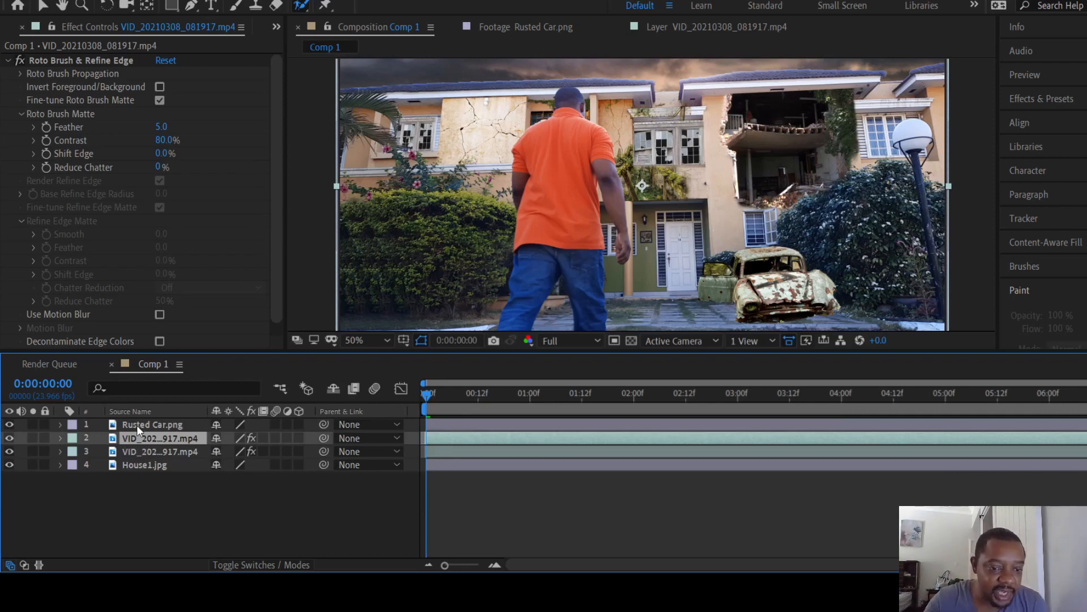
click(61, 438)
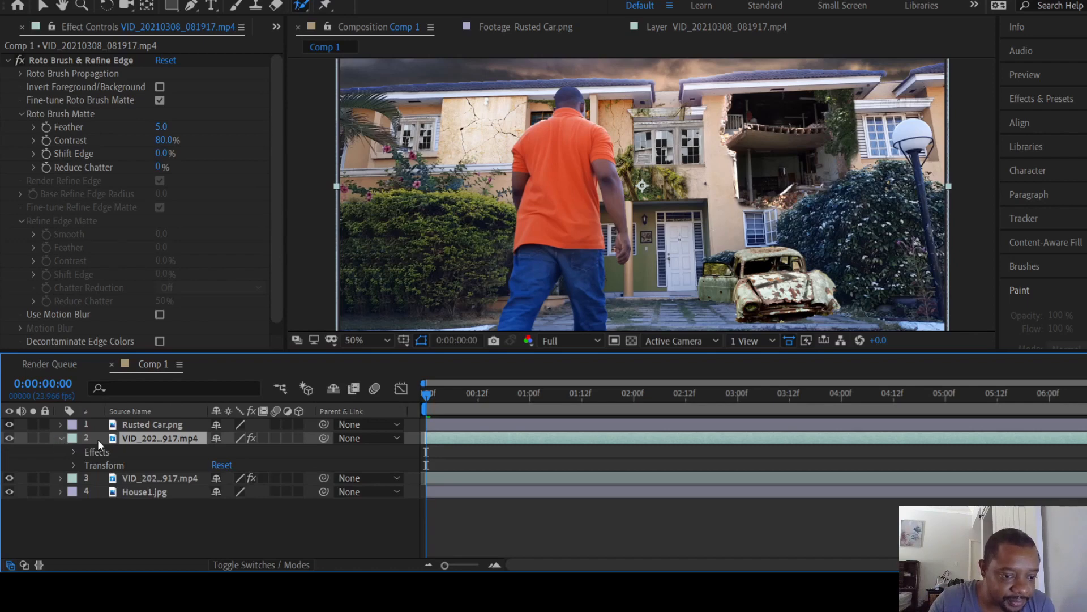
click(73, 452)
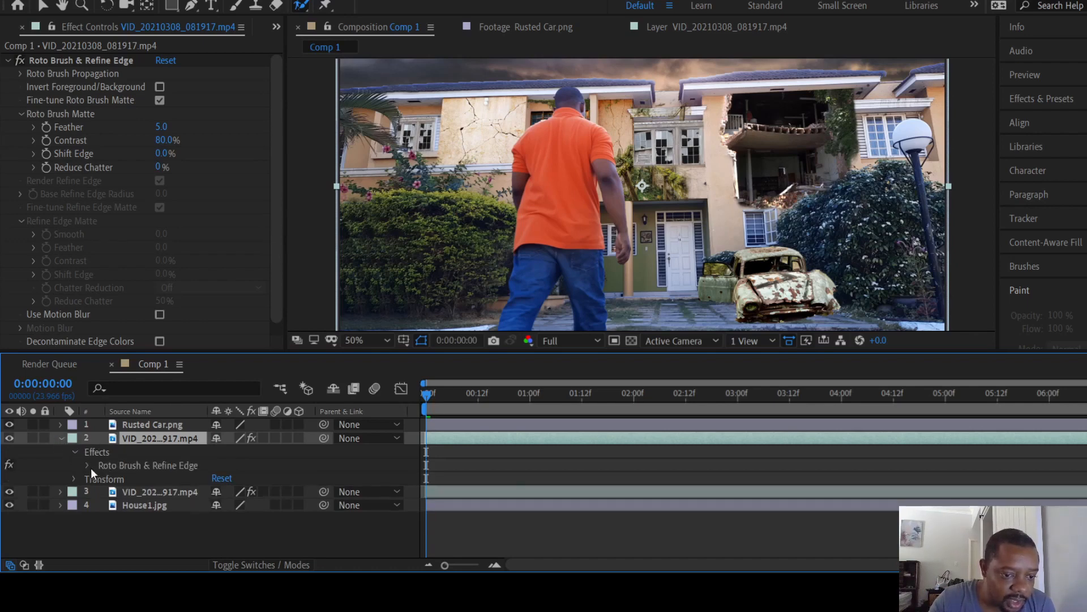
click(110, 465)
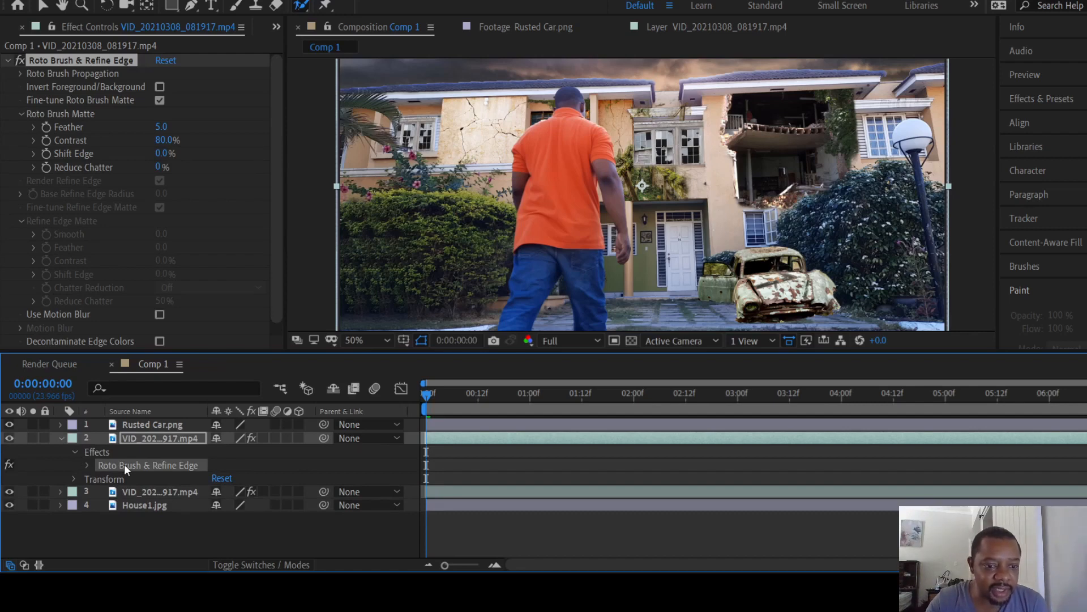
key(Delete)
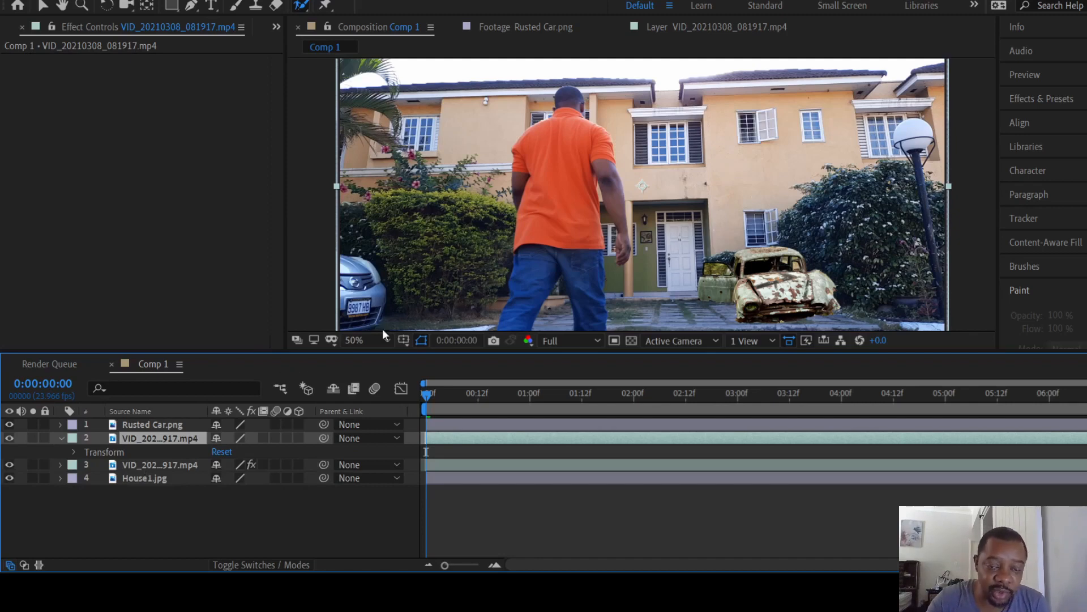
Step: Toggle the upper video copy's visibility off and on to compare the original footage with the damaged-house composite
click(9, 439)
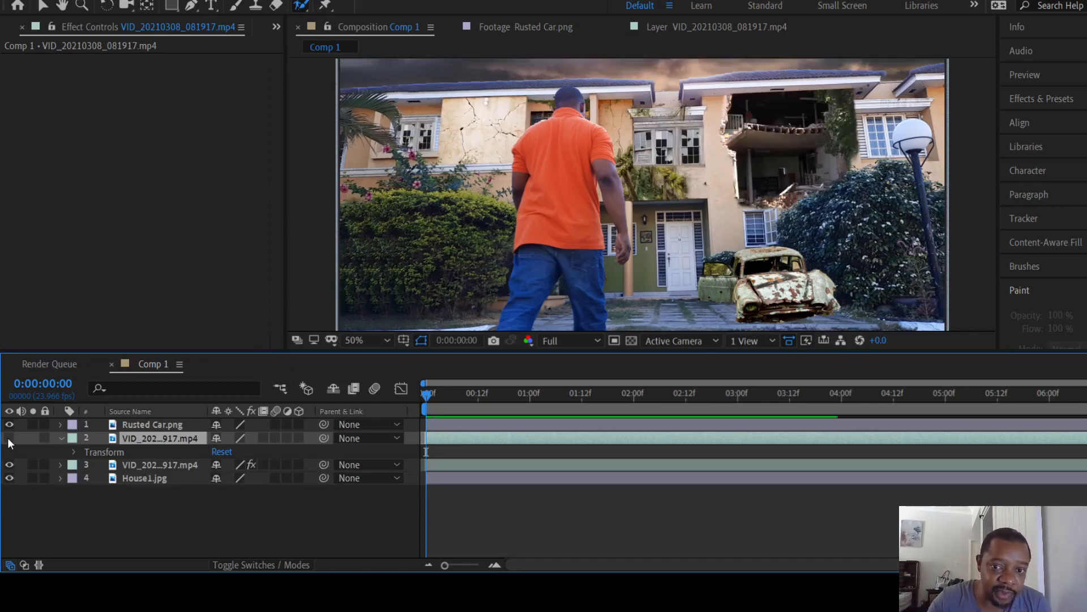
click(8, 437)
click(8, 438)
click(8, 437)
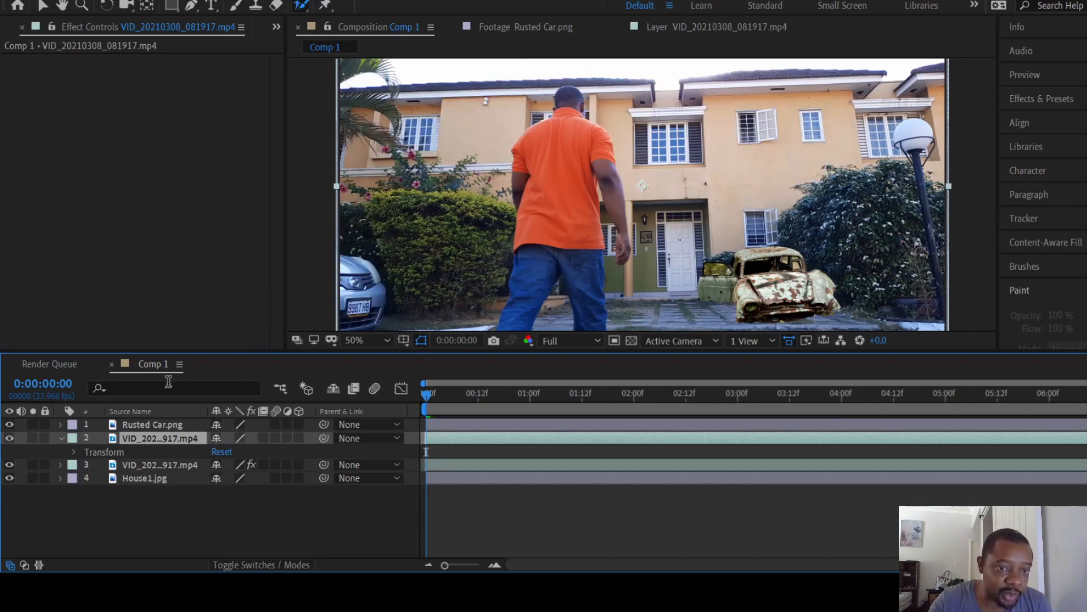
Step: Start a Pen mask on the upper video copy across the palm's top at the roofline, toggling the copy's visibility to compare it with the damaged house
click(191, 5)
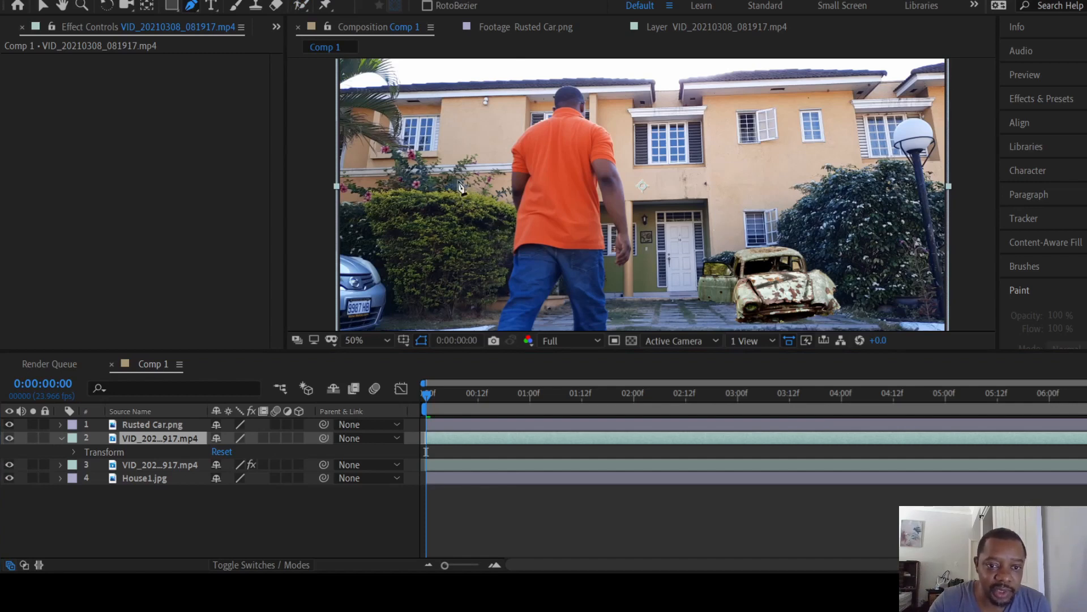
key(comma)
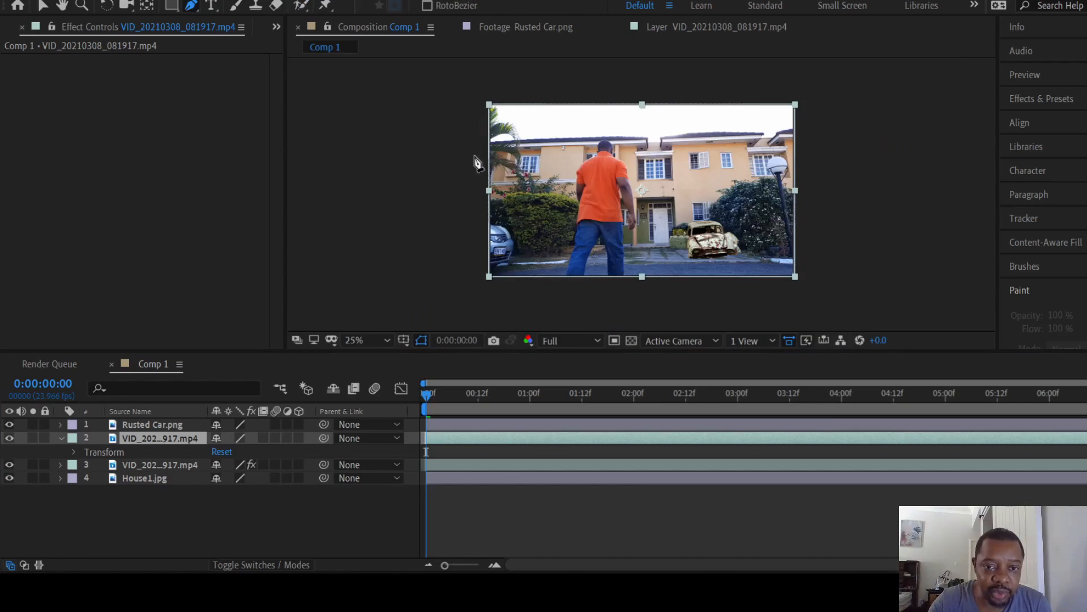
key(period)
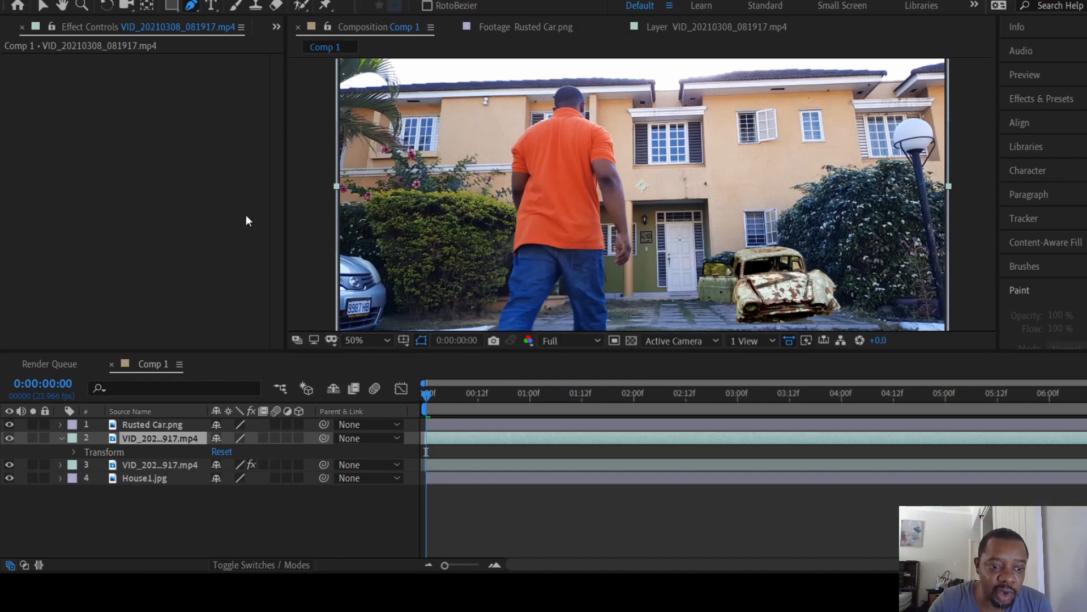
click(9, 437)
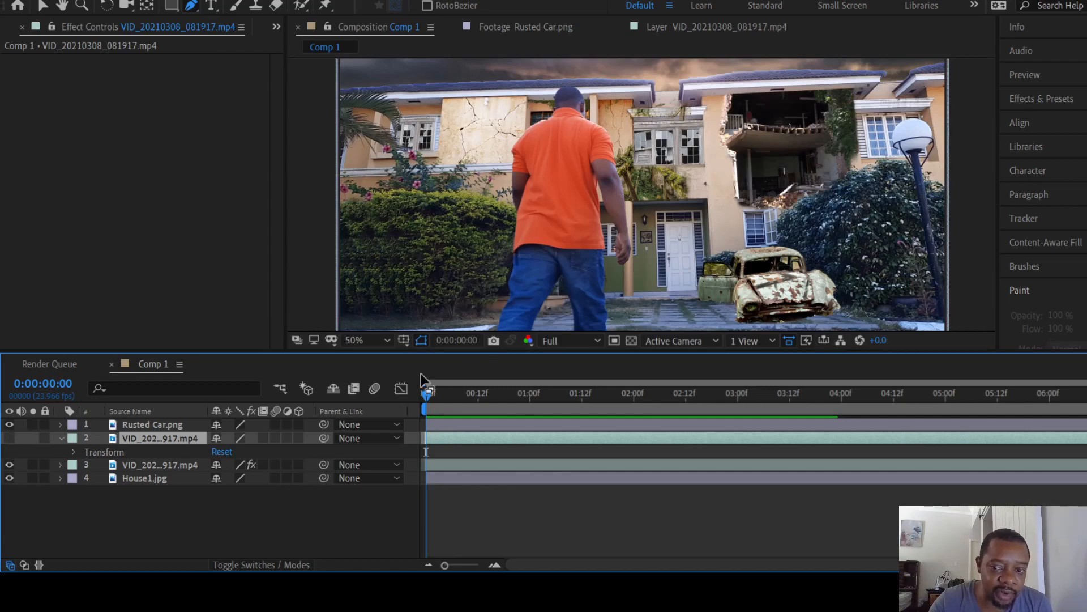
click(9, 438)
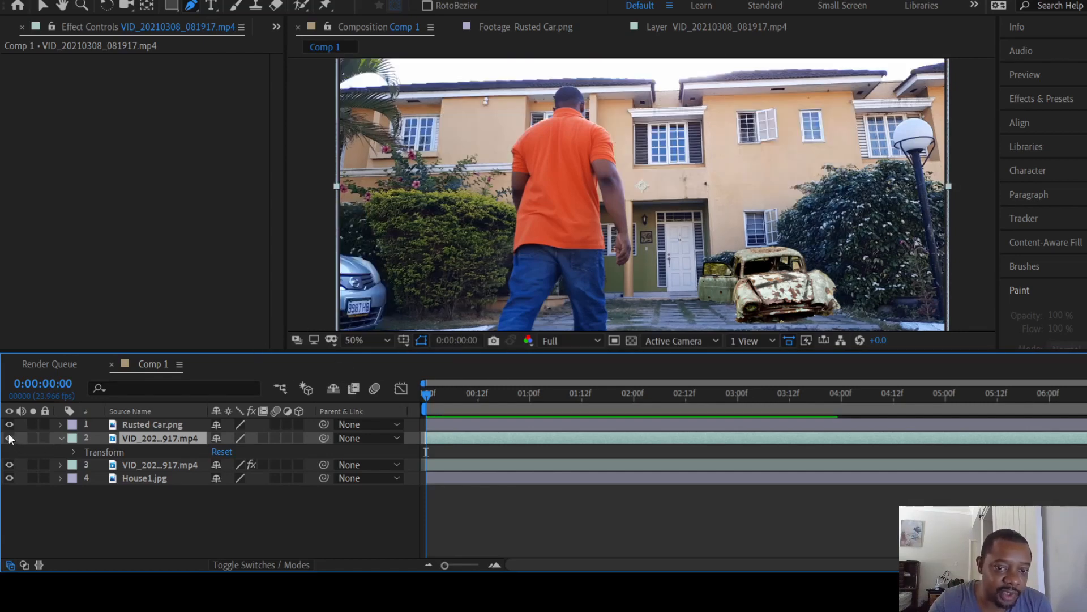
click(322, 92)
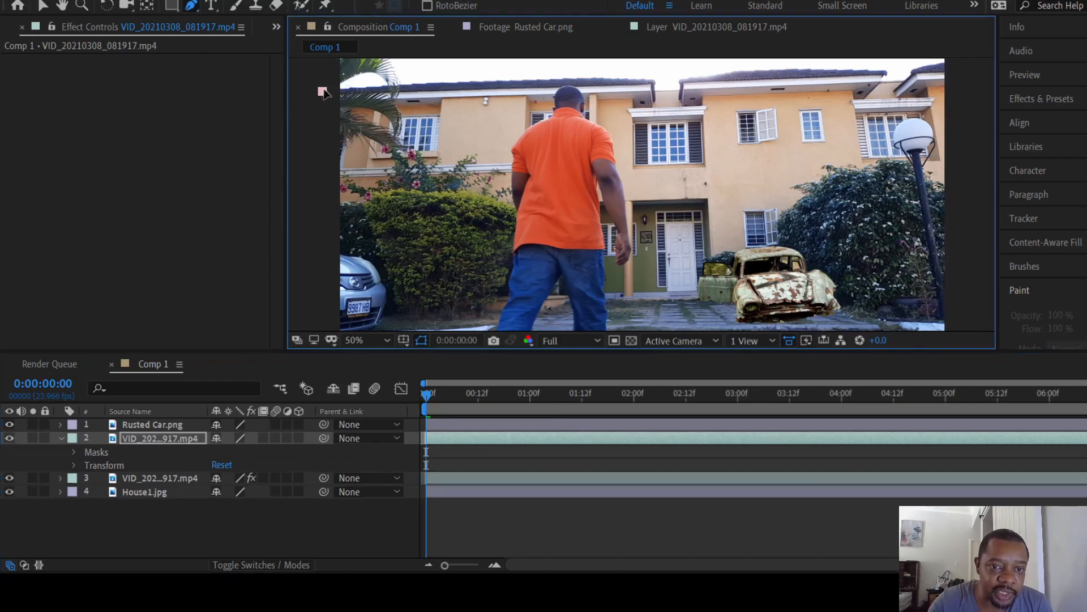
click(387, 91)
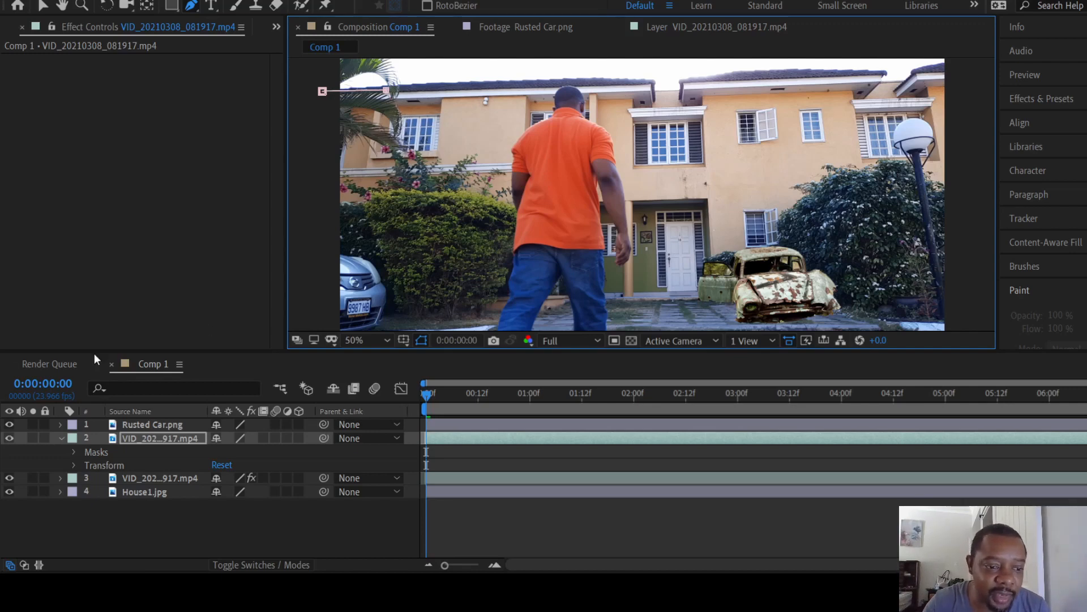
click(9, 438)
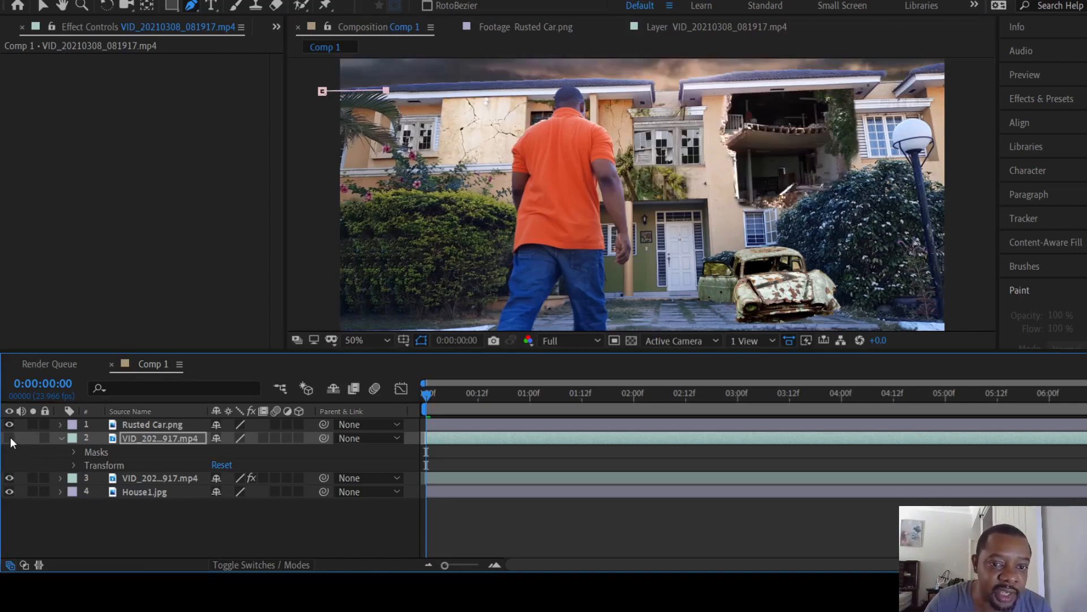
click(9, 437)
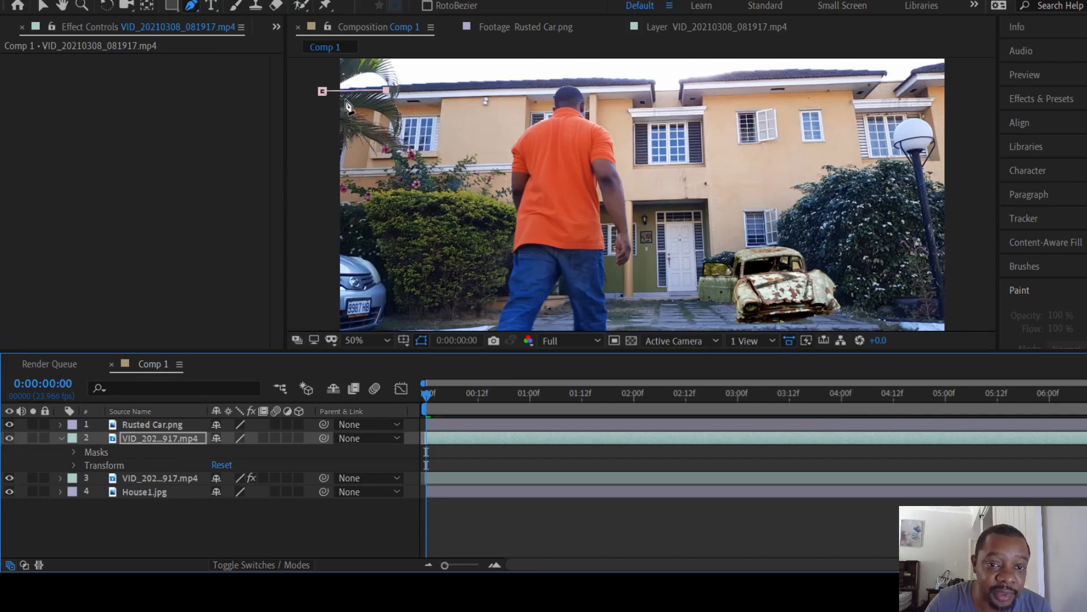
Step: Continue the mask path down the palm's edge and past the flowering shrub to the hedge beside the man
click(402, 111)
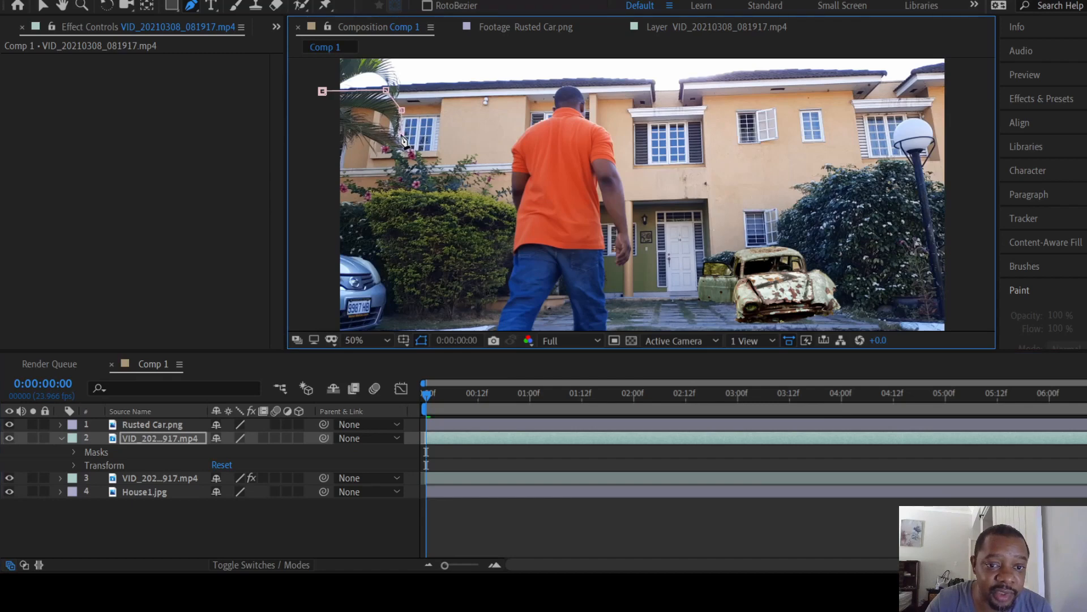
click(419, 158)
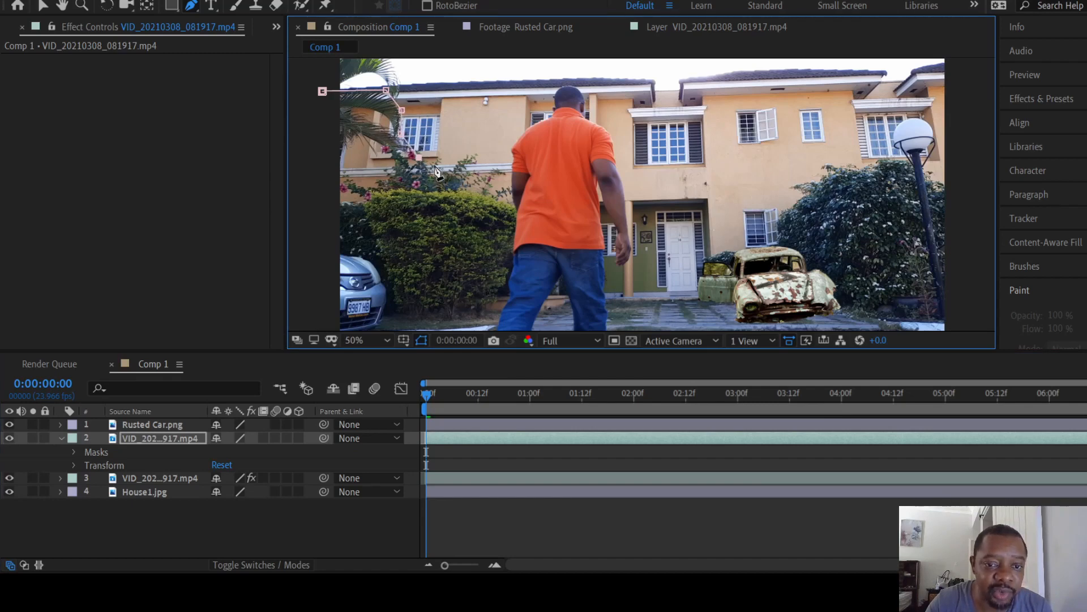
click(434, 165)
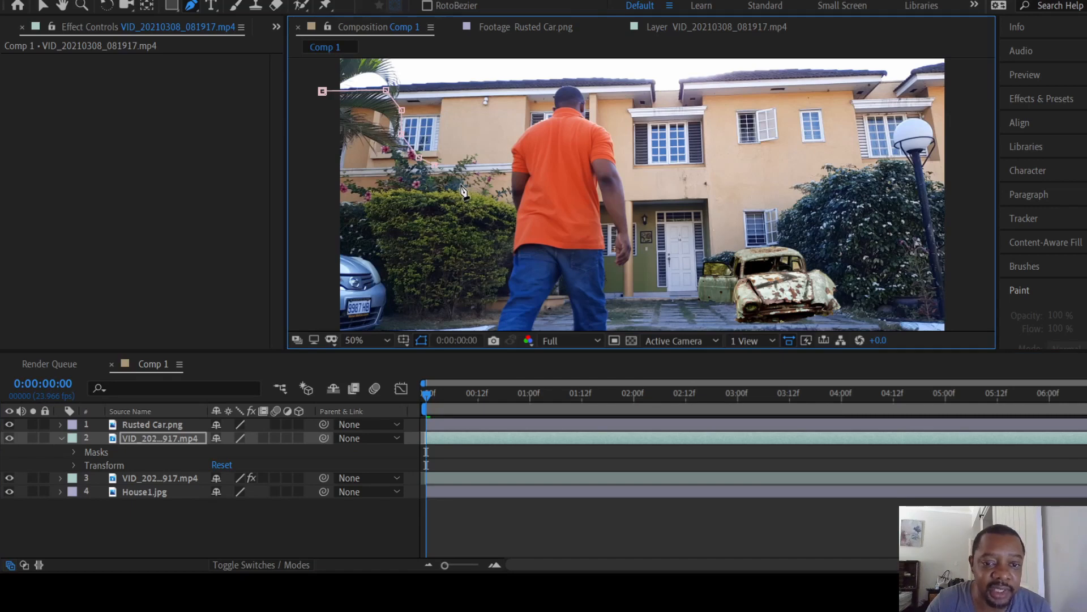
click(461, 185)
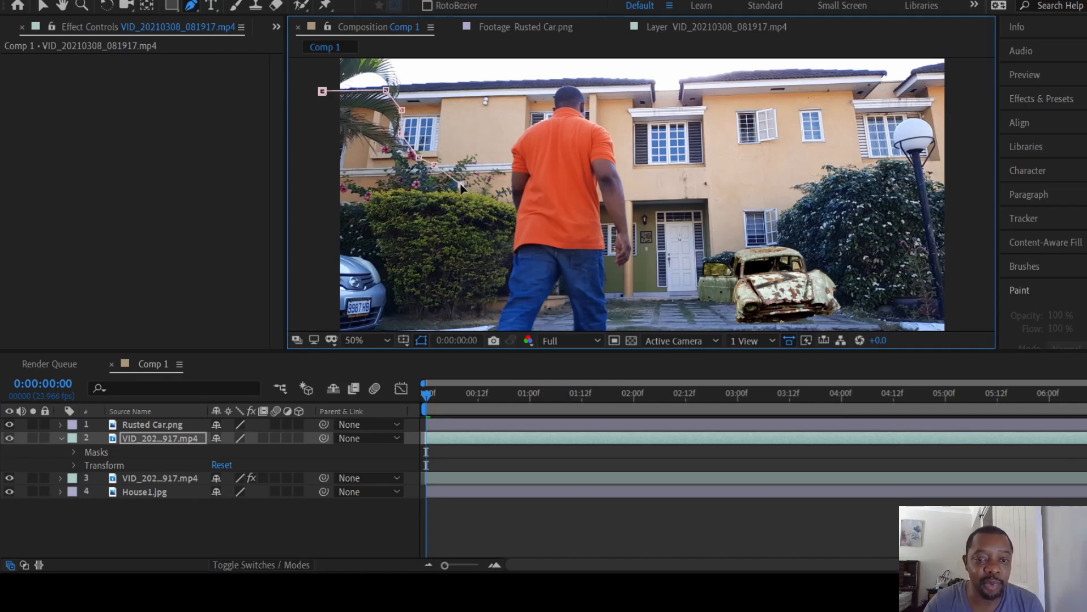
click(497, 214)
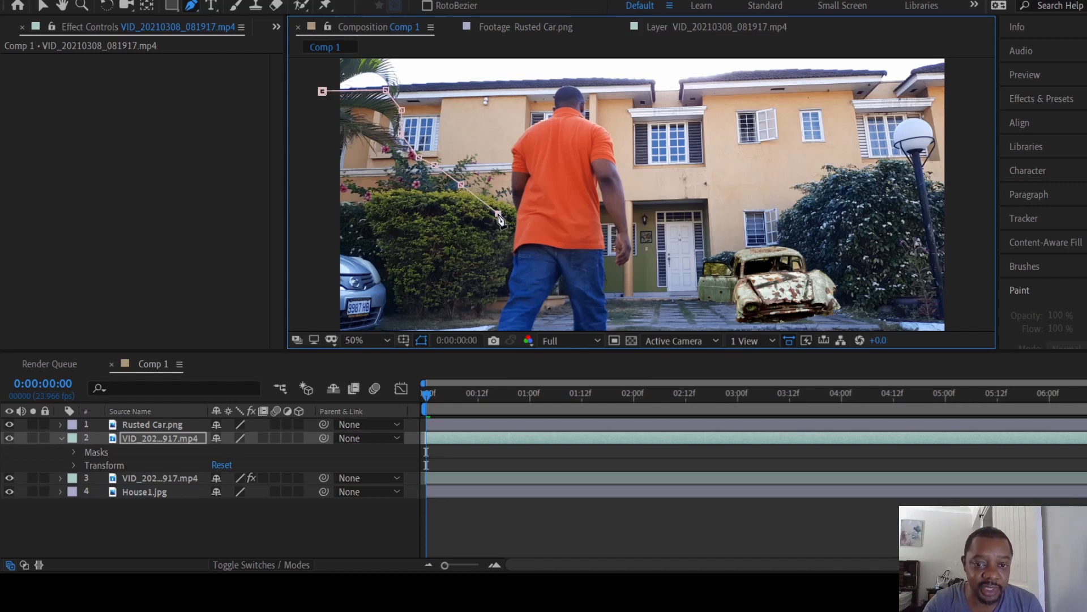
Step: Extend the mask path across the man's waist to the front door, down past the driveway, and back beneath the frame under his legs
click(542, 213)
click(607, 224)
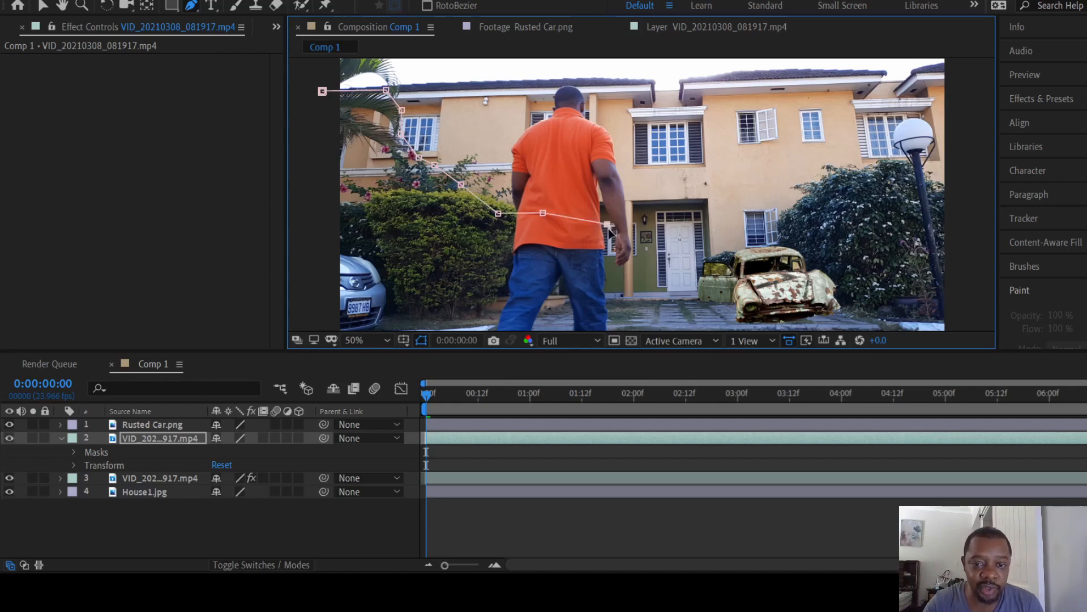
click(645, 234)
click(694, 315)
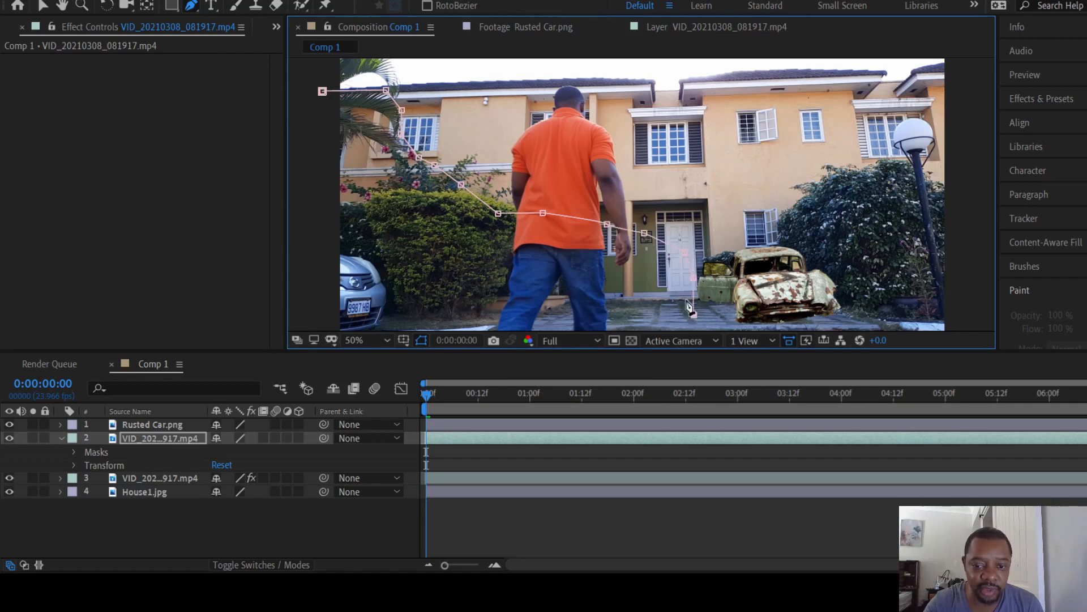
key(space)
drag(684, 290, 689, 189)
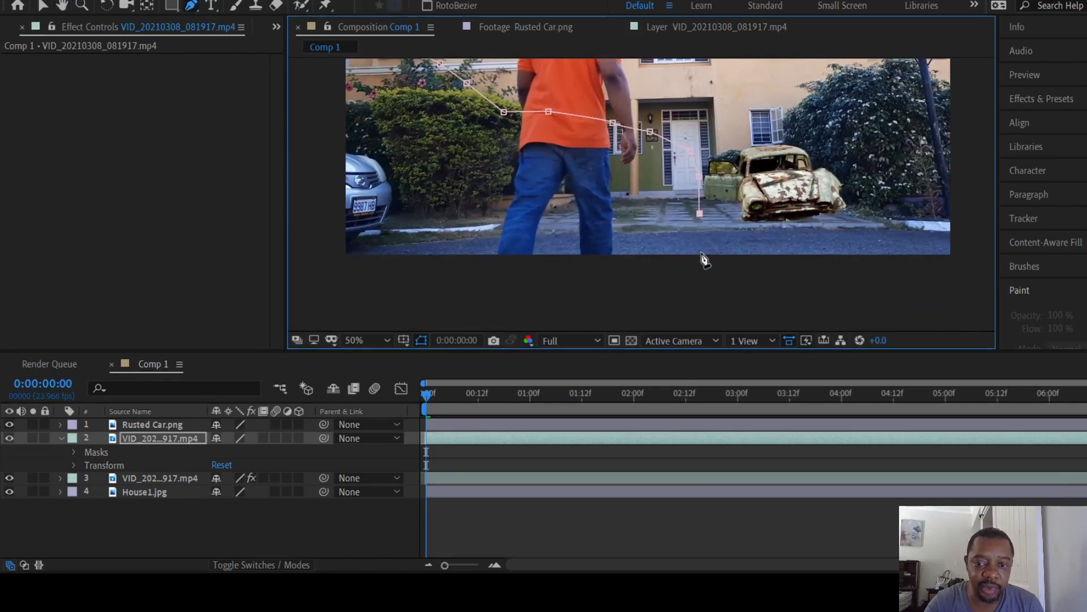
click(702, 252)
click(528, 274)
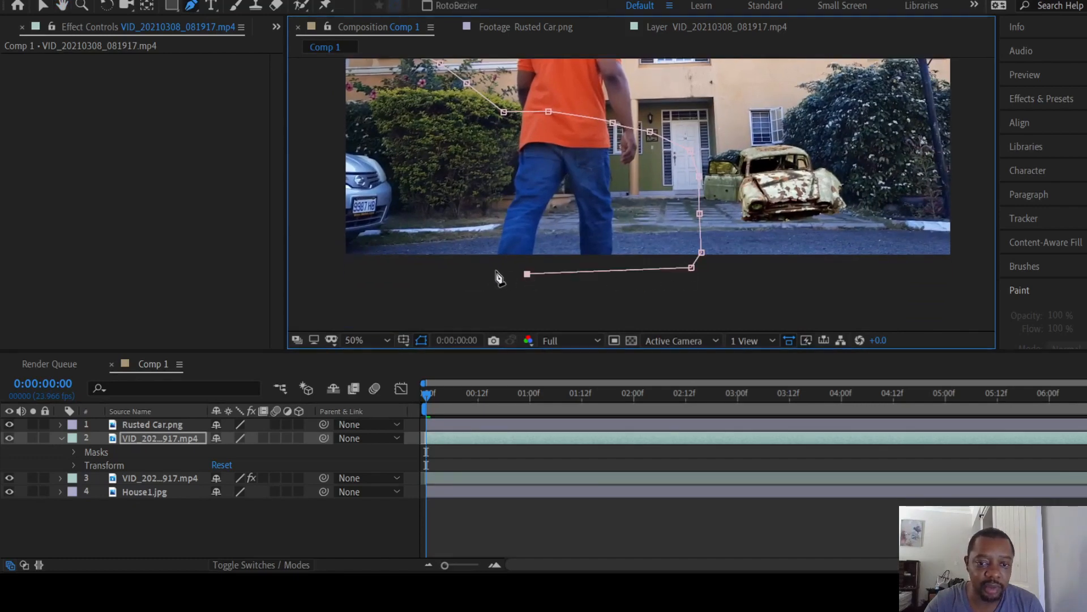
click(483, 266)
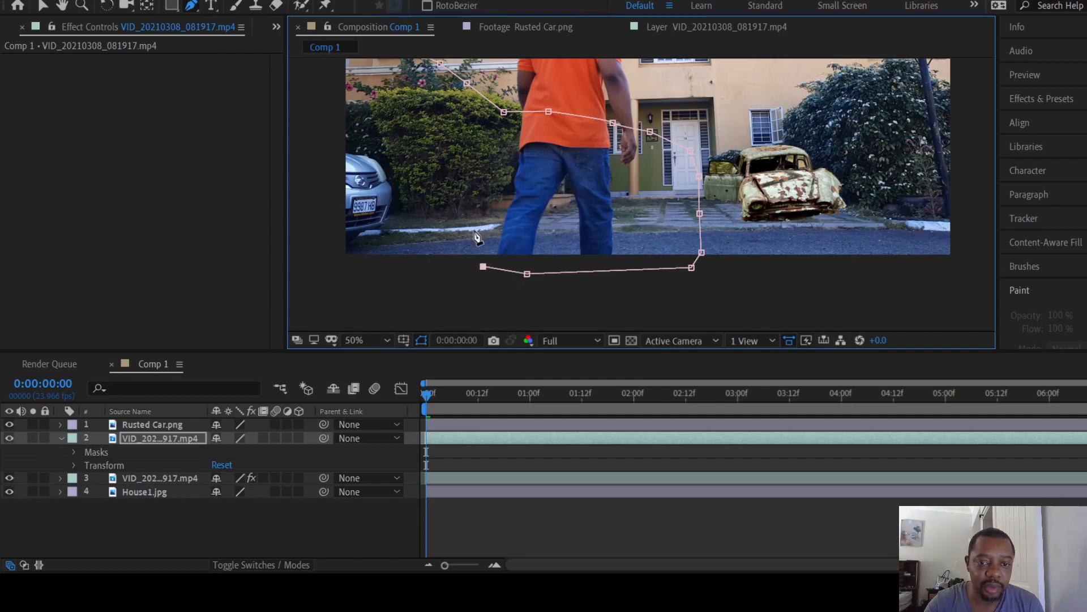
Step: Trace the mask up through the hedge and out past the image edge, and close the path at its starting point by the palm
click(478, 171)
click(455, 128)
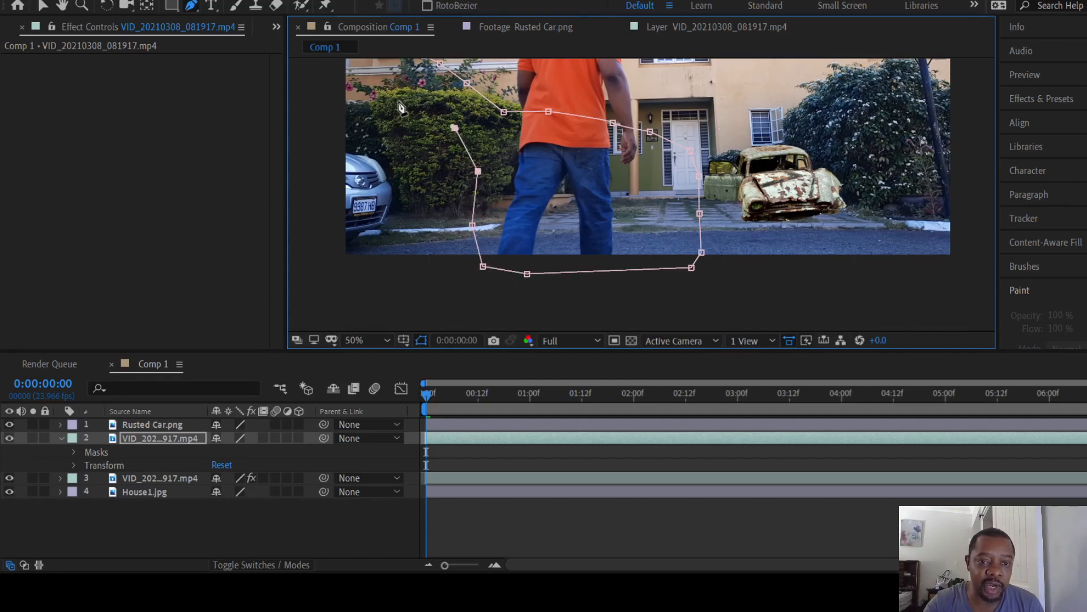
click(398, 101)
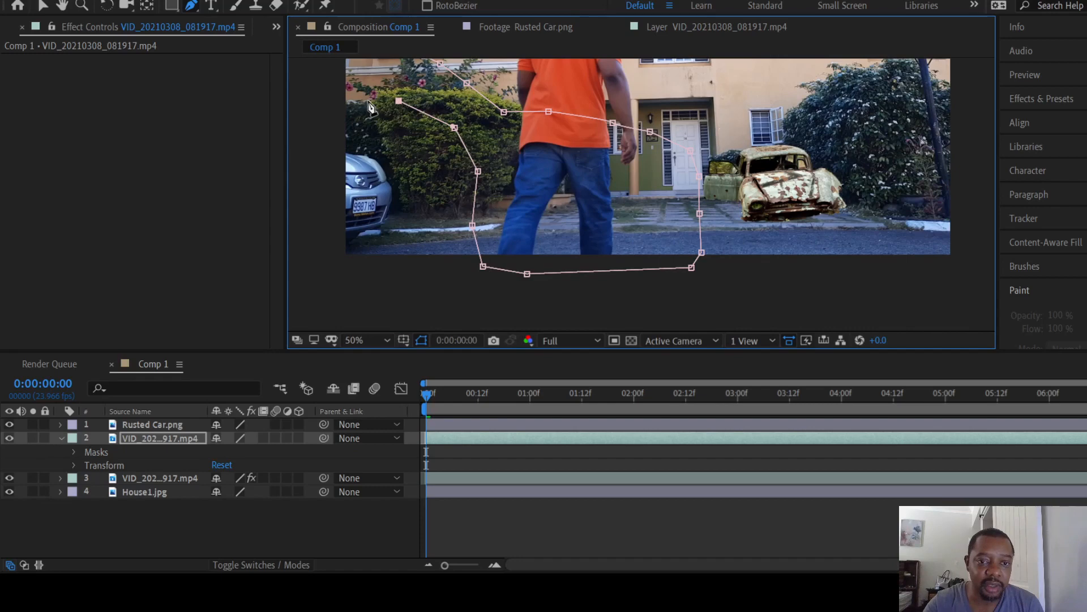
click(368, 101)
click(337, 95)
drag(375, 151, 389, 301)
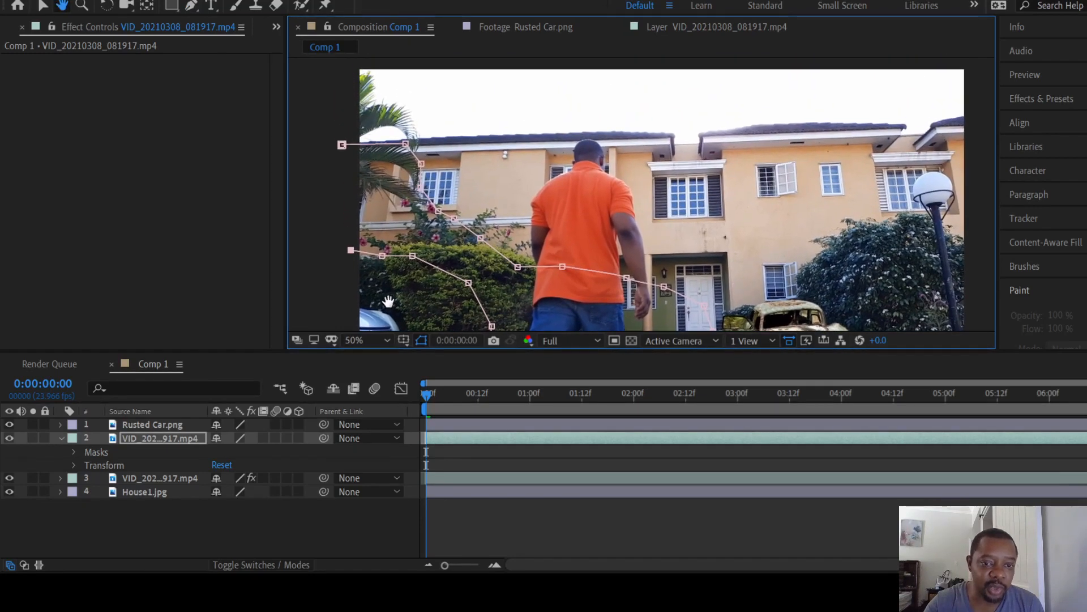
click(341, 145)
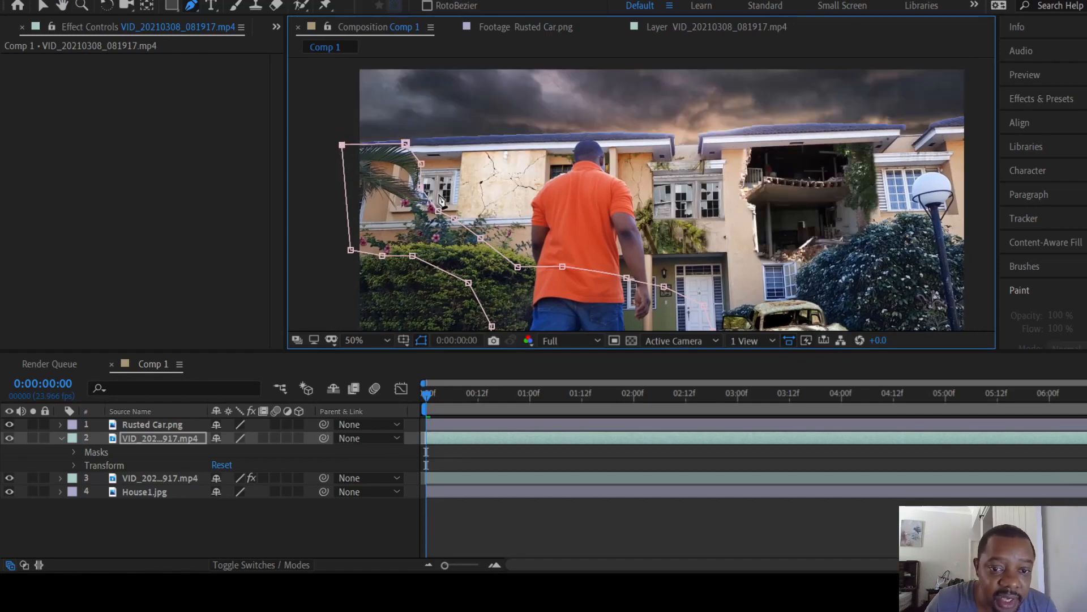
Step: Refine the mask edge with a point between the palm fronds and the pink flowers beside the broken window
scroll(415, 230, up, 1)
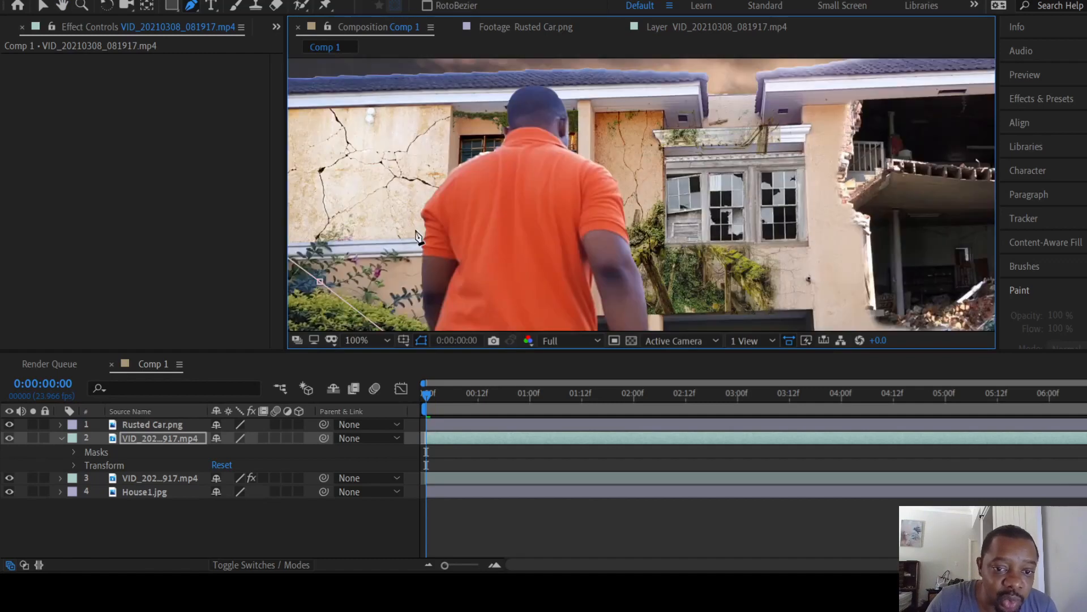
scroll(416, 229, down, 1)
drag(456, 208, 564, 209)
scroll(564, 210, up, 1)
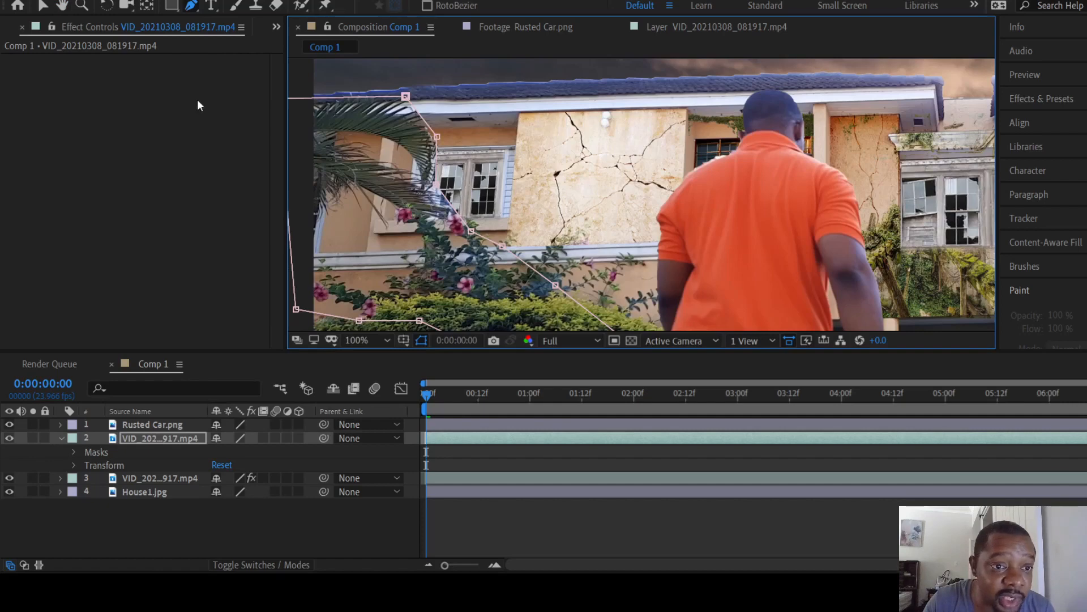
click(450, 201)
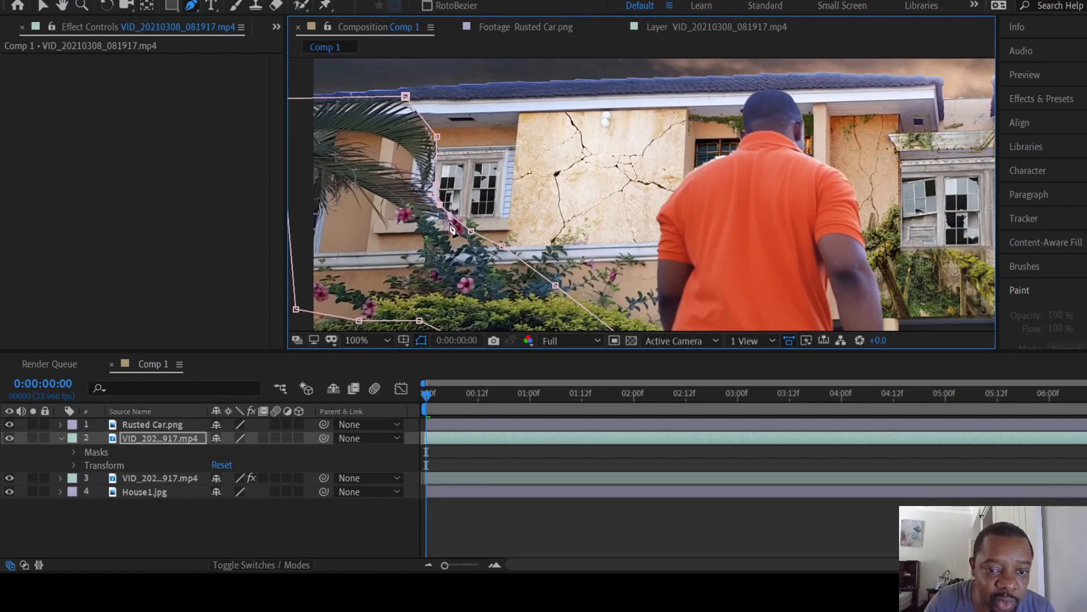
key(comma)
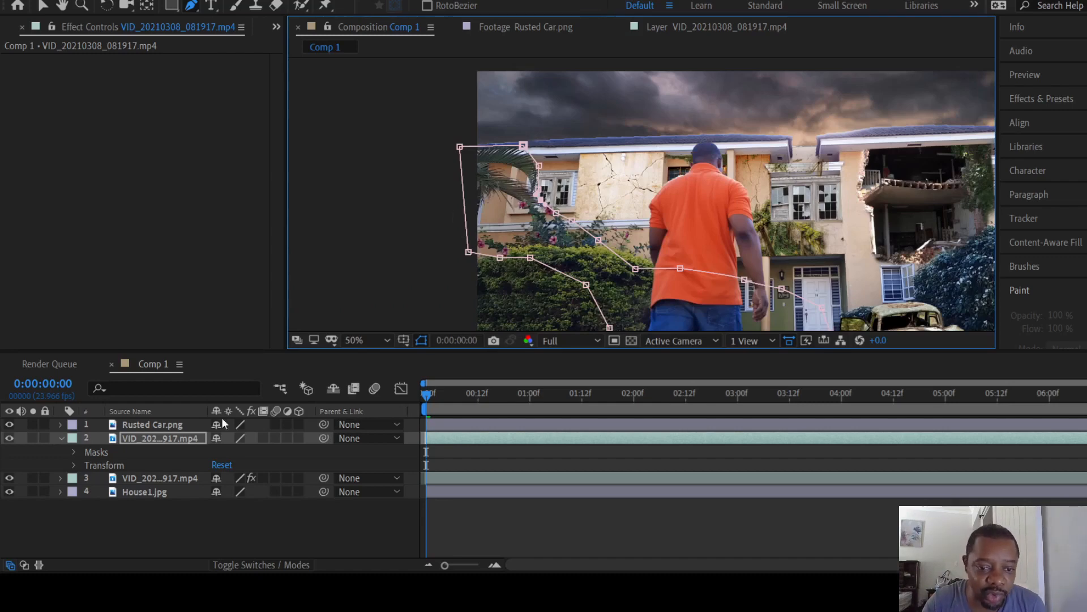
Step: Collapse the upper video copy's properties and play the composition to review the masked palm and plants
click(63, 441)
click(127, 424)
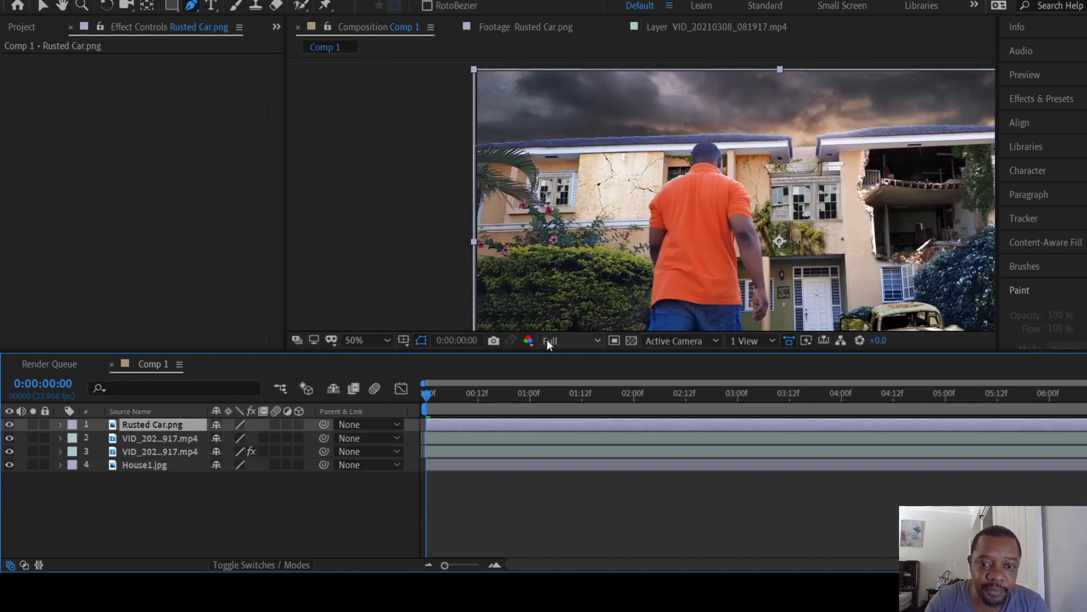
key(space)
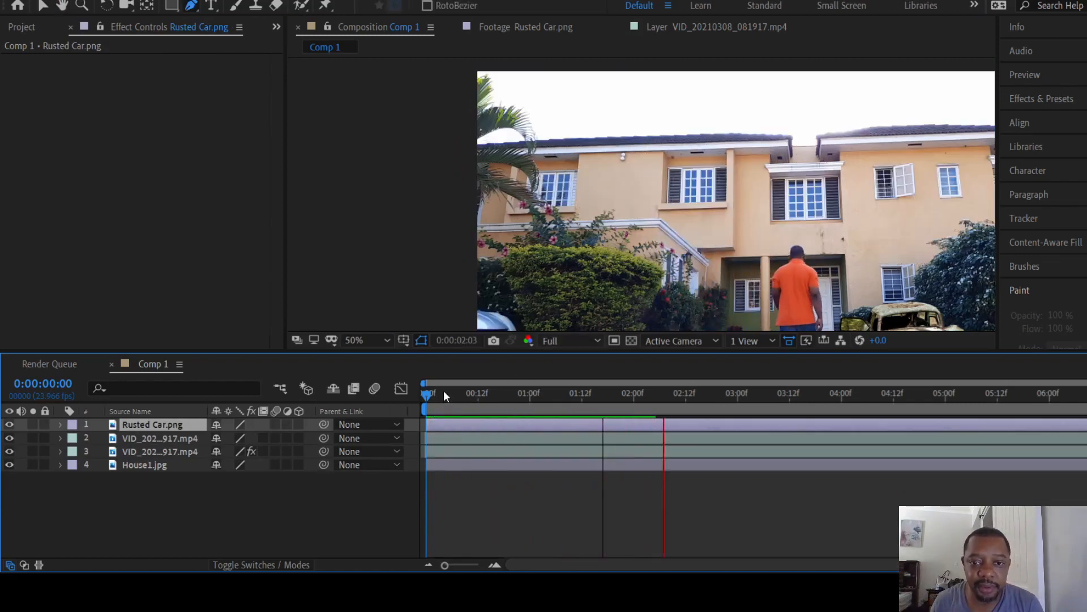
key(space)
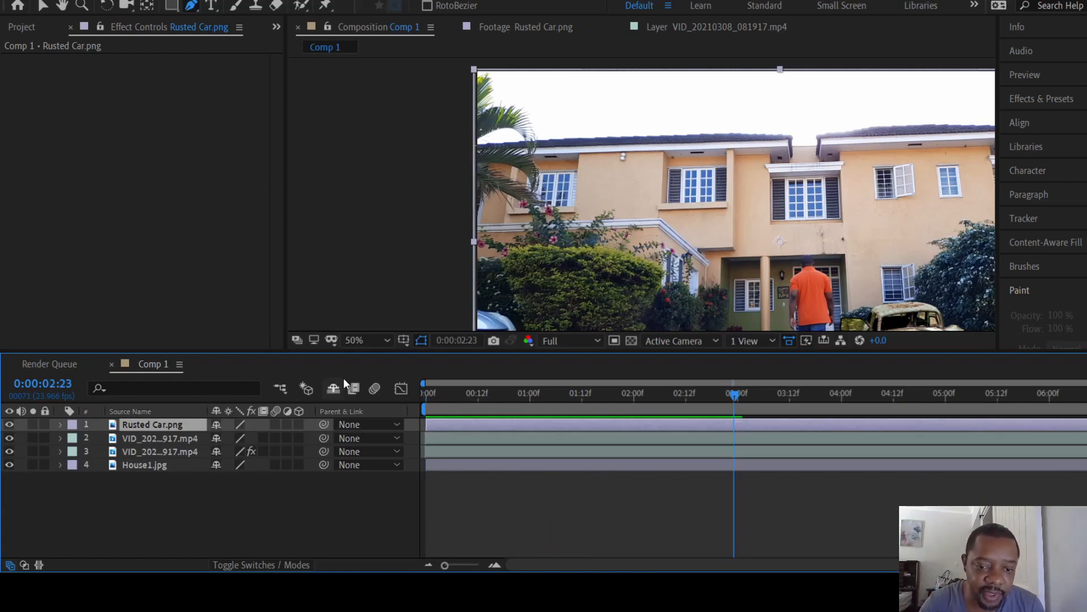
Step: Scrub the opening frames to 0:00:00:20 and examine the masked palm and flowers up close against the damaged house
click(431, 393)
drag(433, 392, 461, 390)
key(period)
drag(487, 210, 585, 219)
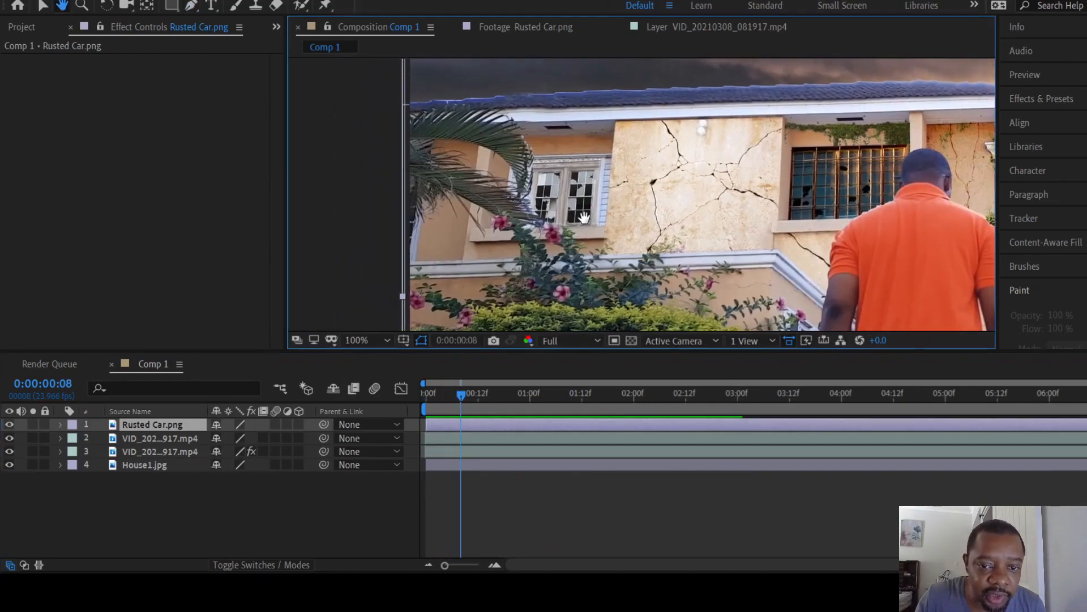
mouse_move(460, 393)
mouse_down()
mouse_move(679, 385)
mouse_move(432, 395)
mouse_move(474, 395)
mouse_up()
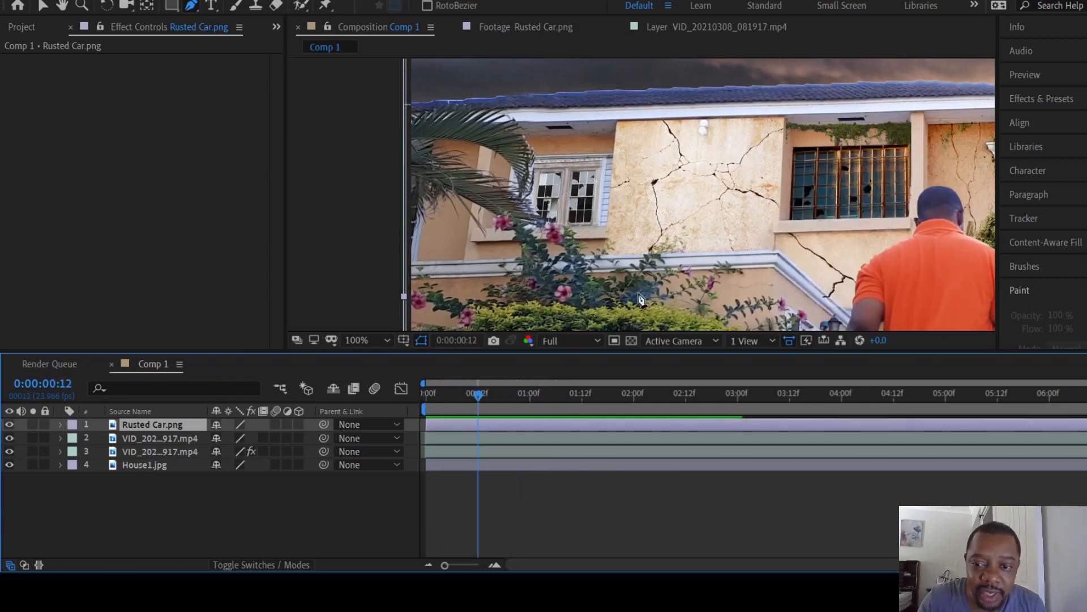
scroll(628, 322, down, 4)
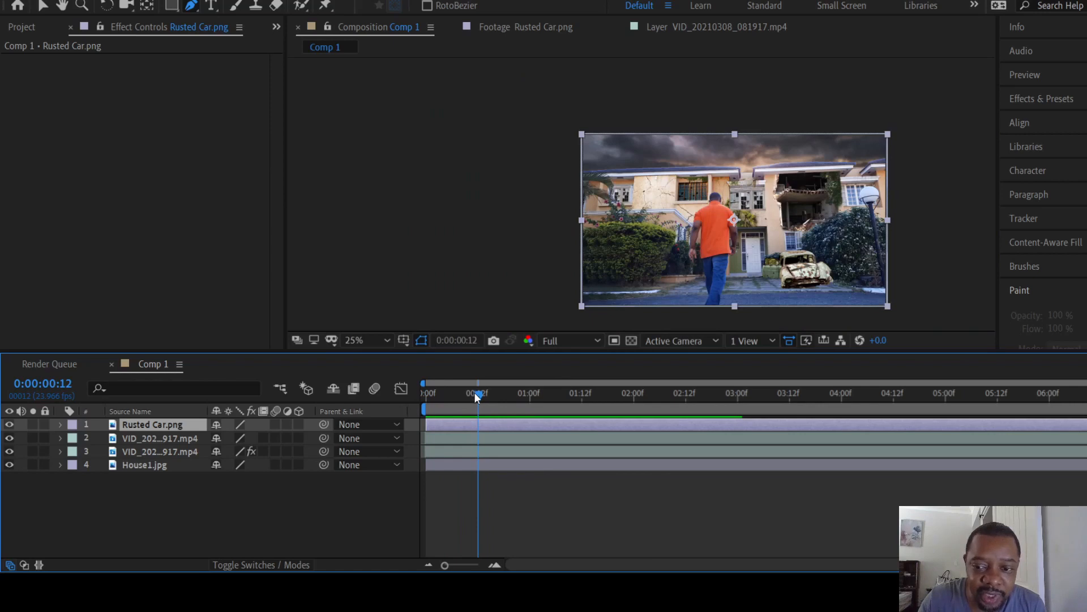
drag(474, 395, 513, 395)
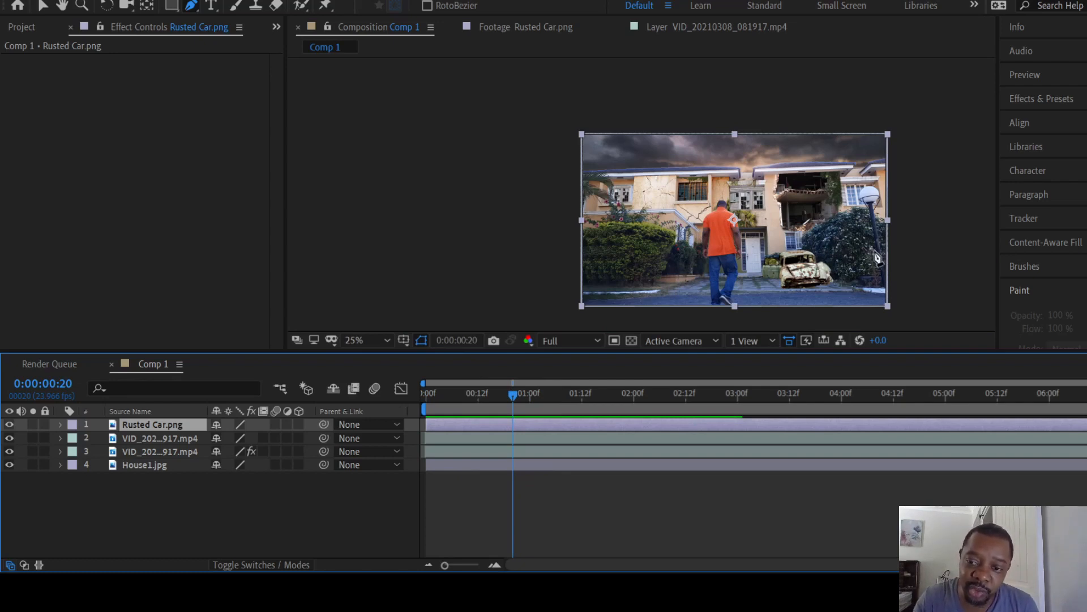
Step: Extend the upper video copy's mask over the white-flowered bush and lamp post, placing points along the bush's top and beyond the image edges
key(h)
drag(786, 279, 488, 15)
scroll(726, 252, up, 4)
key(space)
key(g)
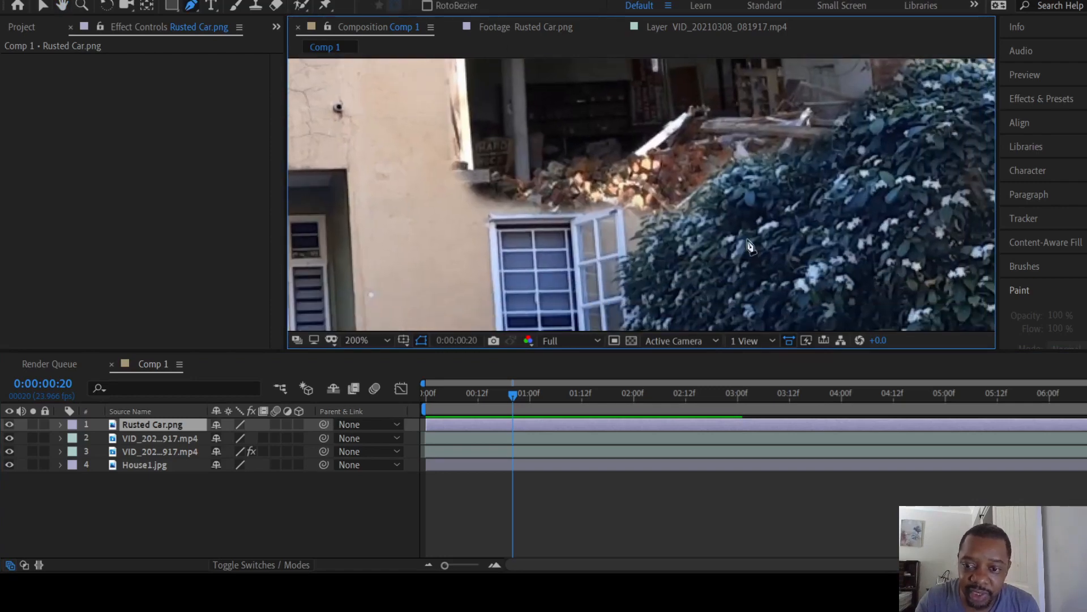
scroll(717, 249, down, 3)
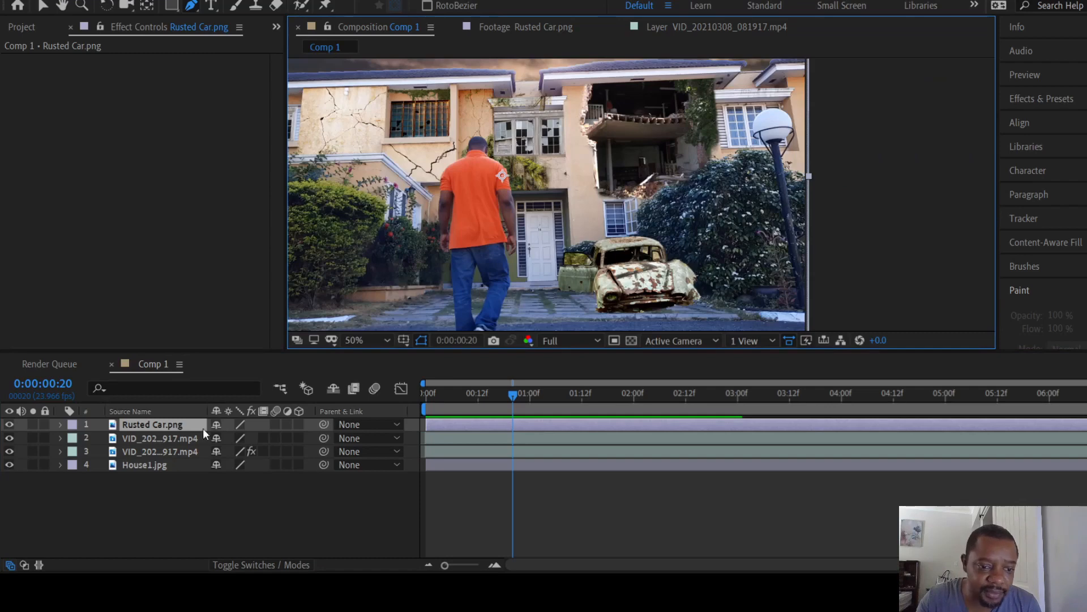
click(151, 440)
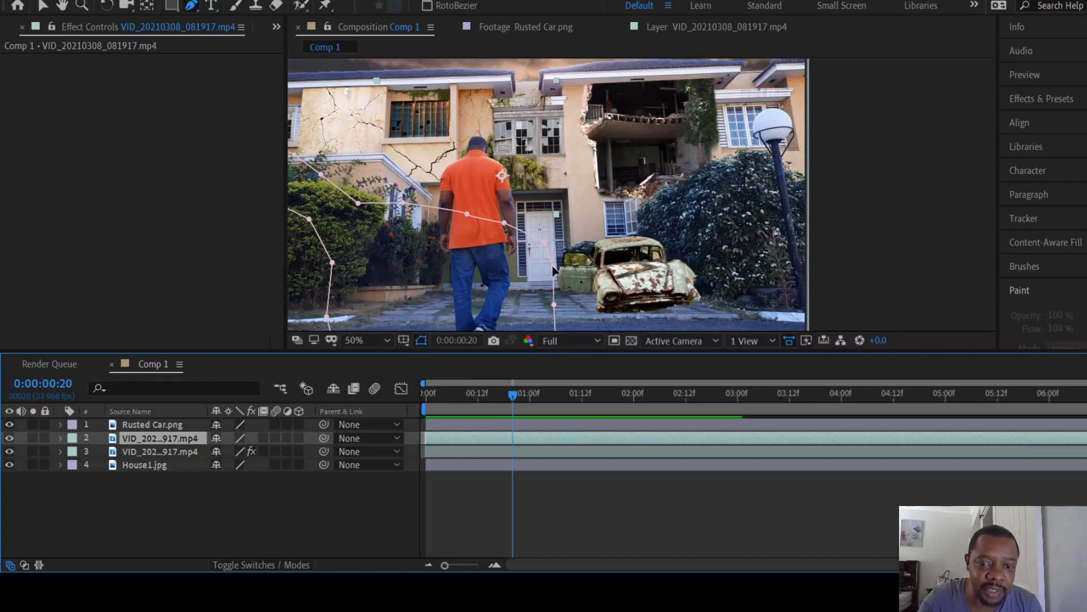
drag(554, 271, 814, 166)
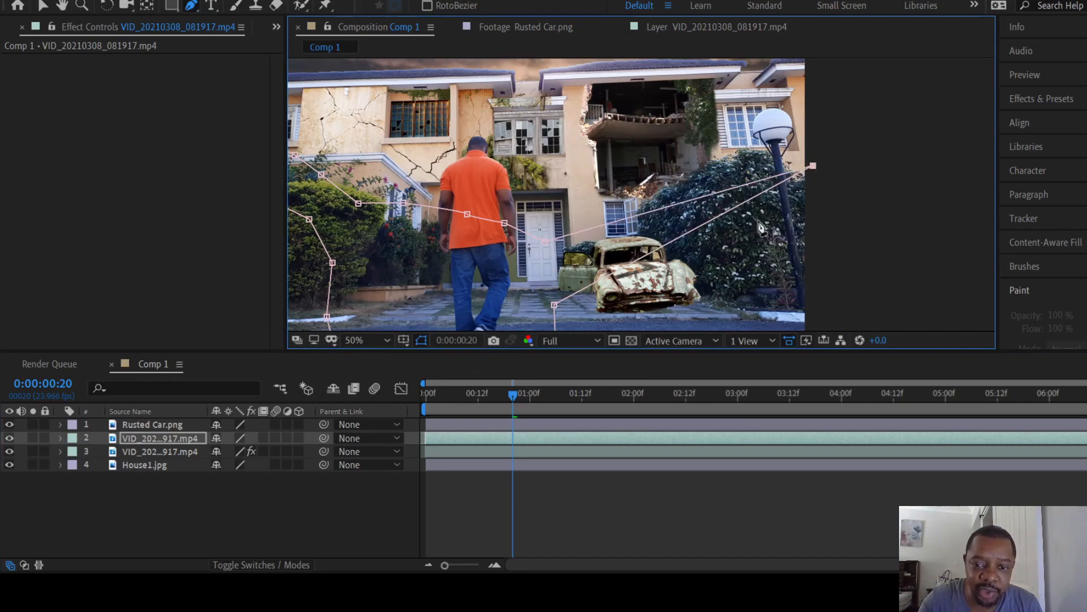
drag(555, 307, 859, 339)
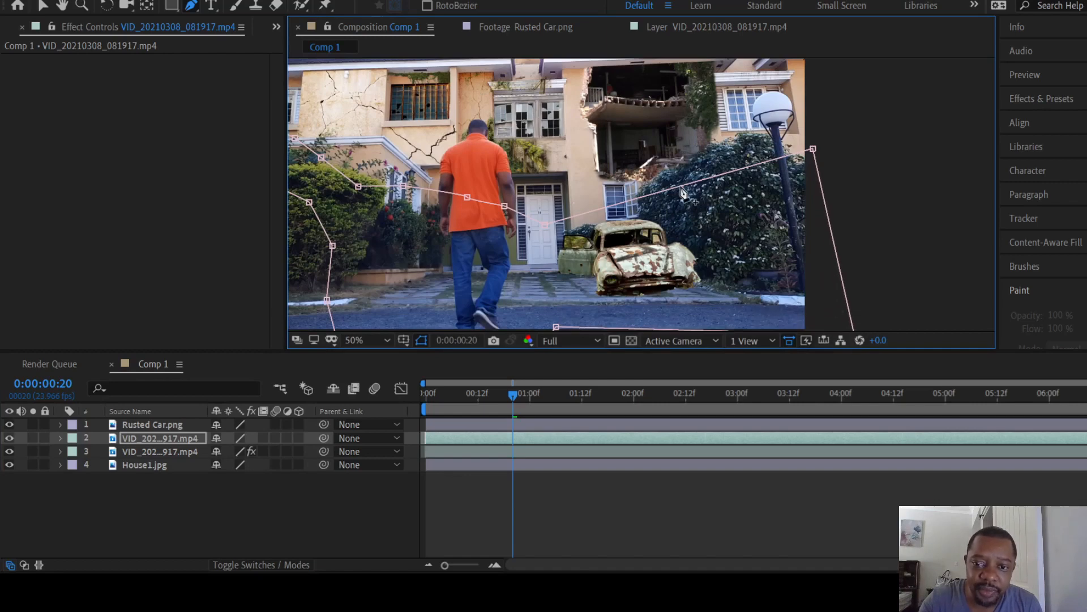
drag(681, 187, 744, 131)
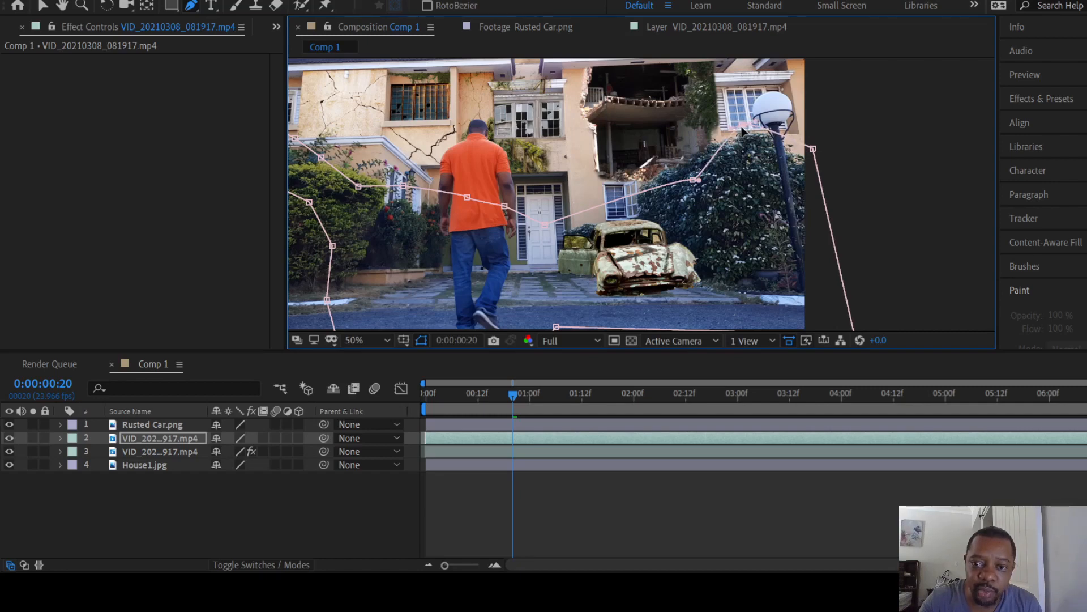
drag(813, 149, 814, 138)
Step: Play the composition and scrub through its first two seconds to examine the masked bush against the damaged house, returning to 0:00:00:00
mouse_move(511, 395)
mouse_down()
mouse_move(683, 379)
mouse_move(556, 382)
mouse_move(590, 379)
mouse_move(741, 388)
mouse_move(504, 393)
mouse_up()
click(129, 427)
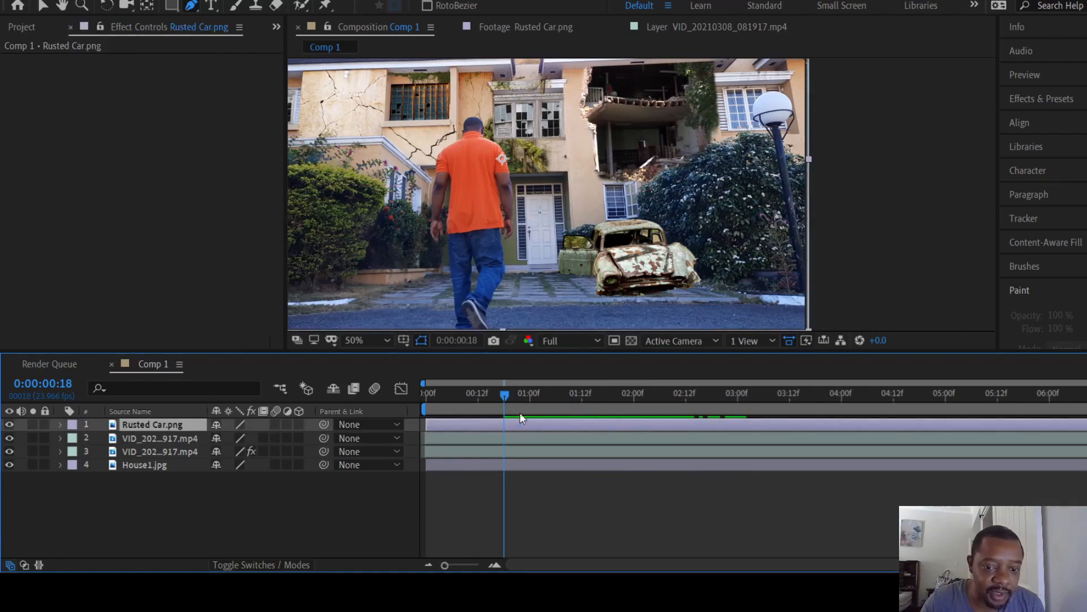
key(space)
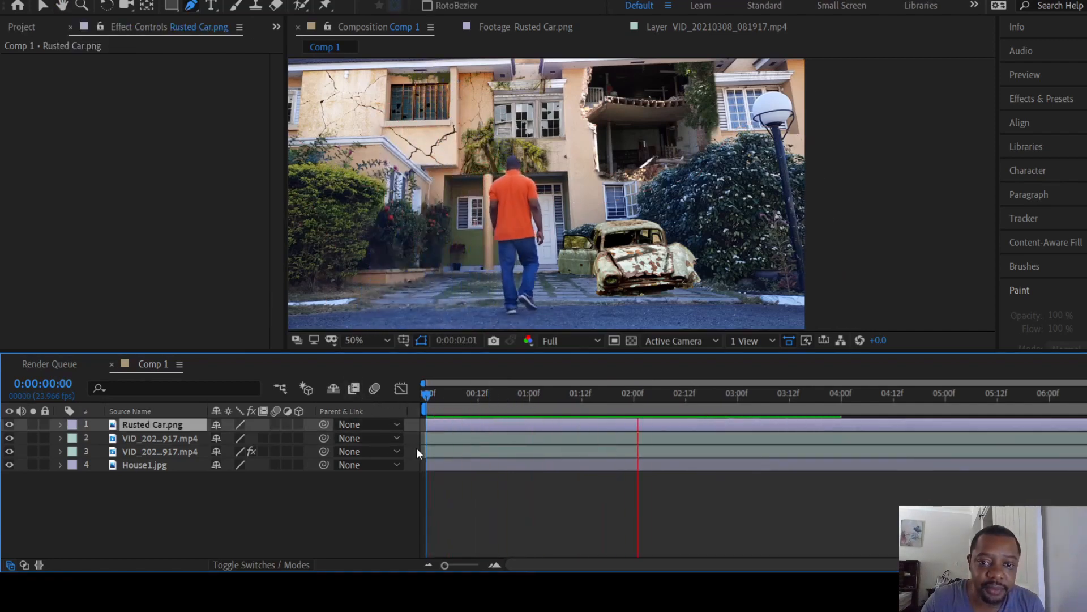
key(space)
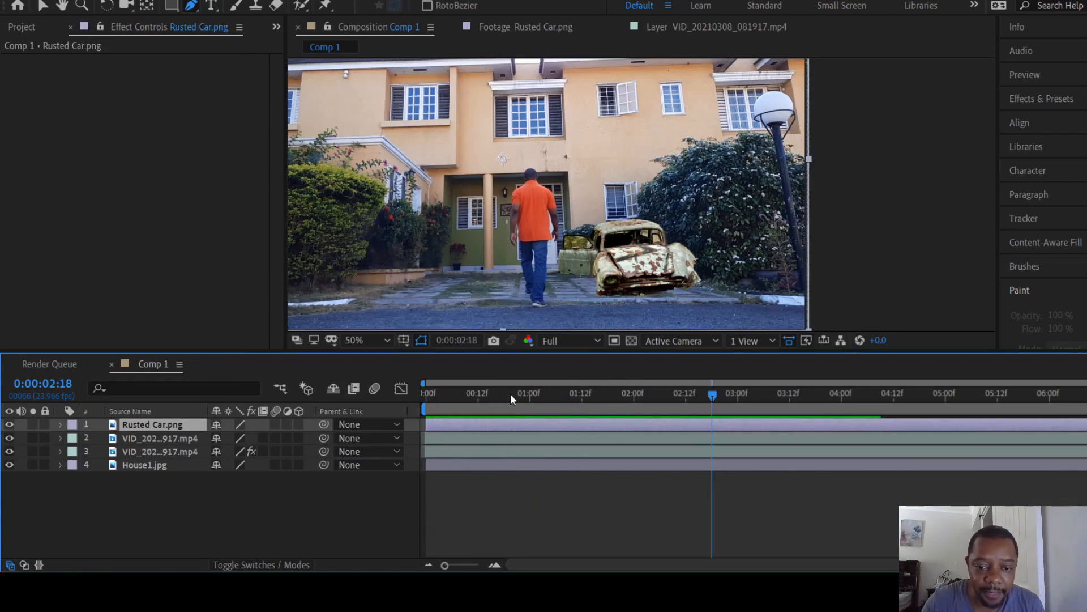
drag(444, 389, 651, 396)
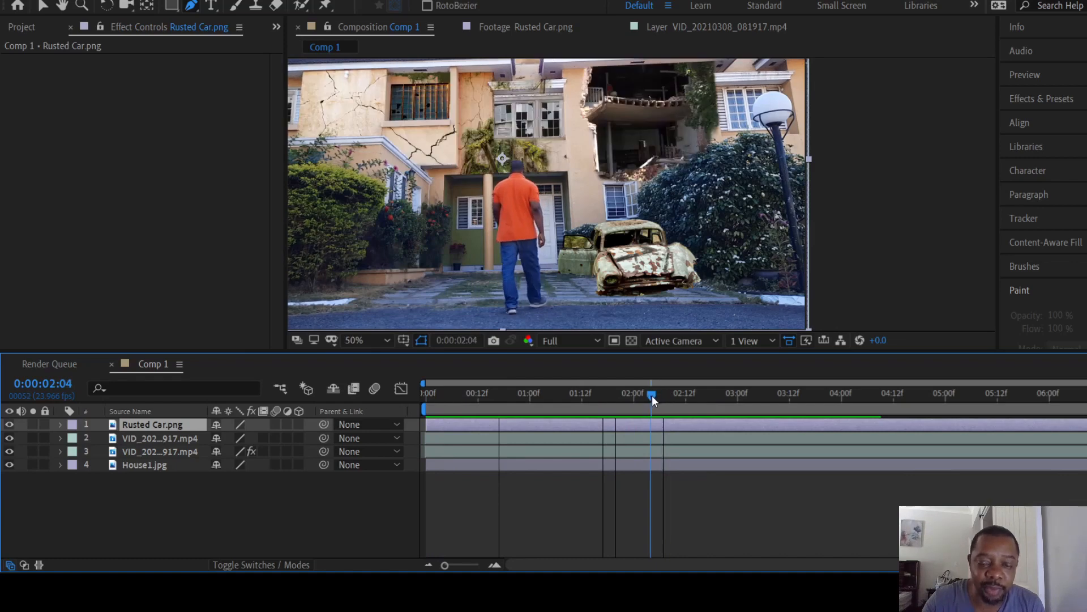
drag(650, 396, 624, 403)
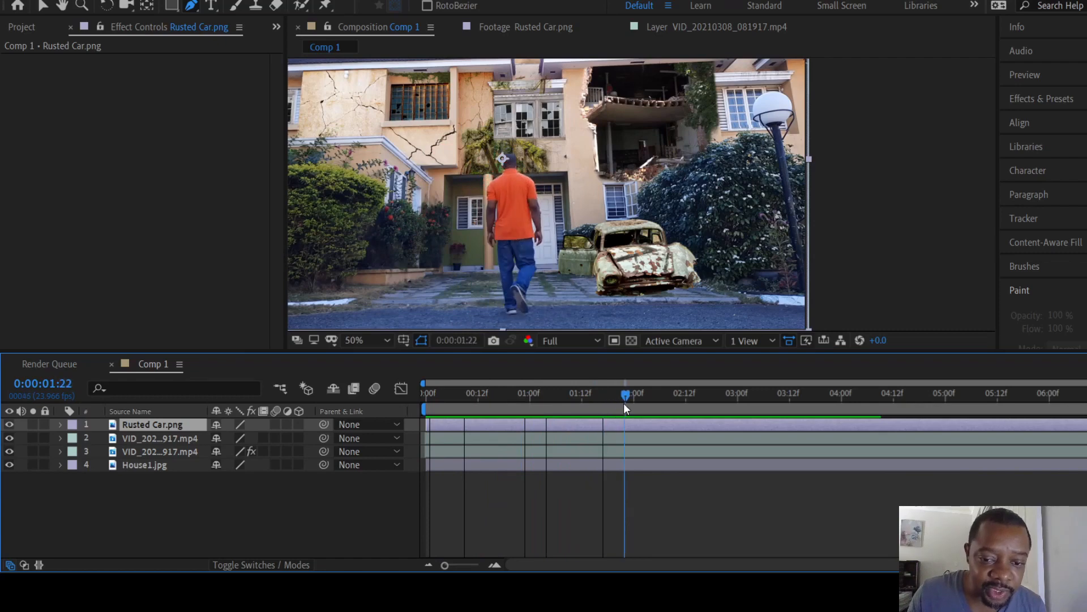
drag(477, 395, 639, 394)
scroll(596, 327, down, 1)
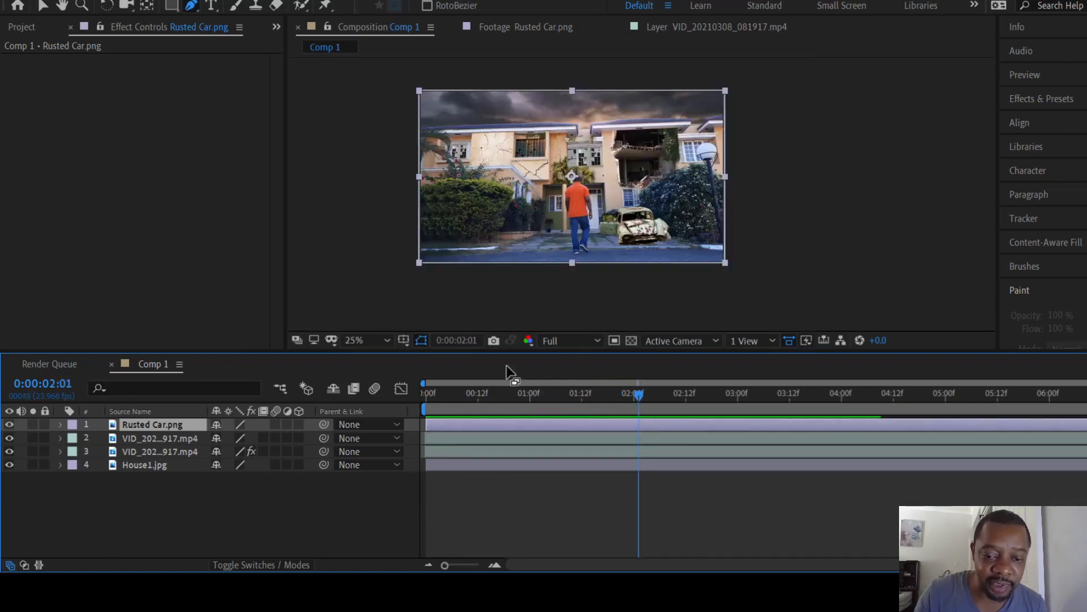
drag(457, 392, 388, 398)
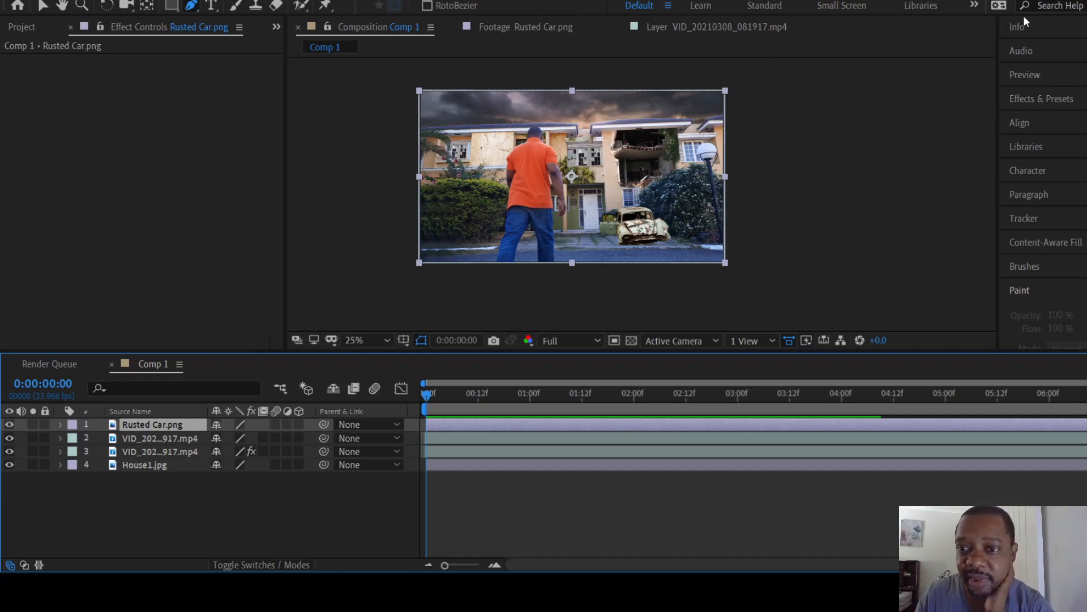
Step: Search the effects for tint and apply the Tint effect to the Rusted Car.png layer
click(1006, 88)
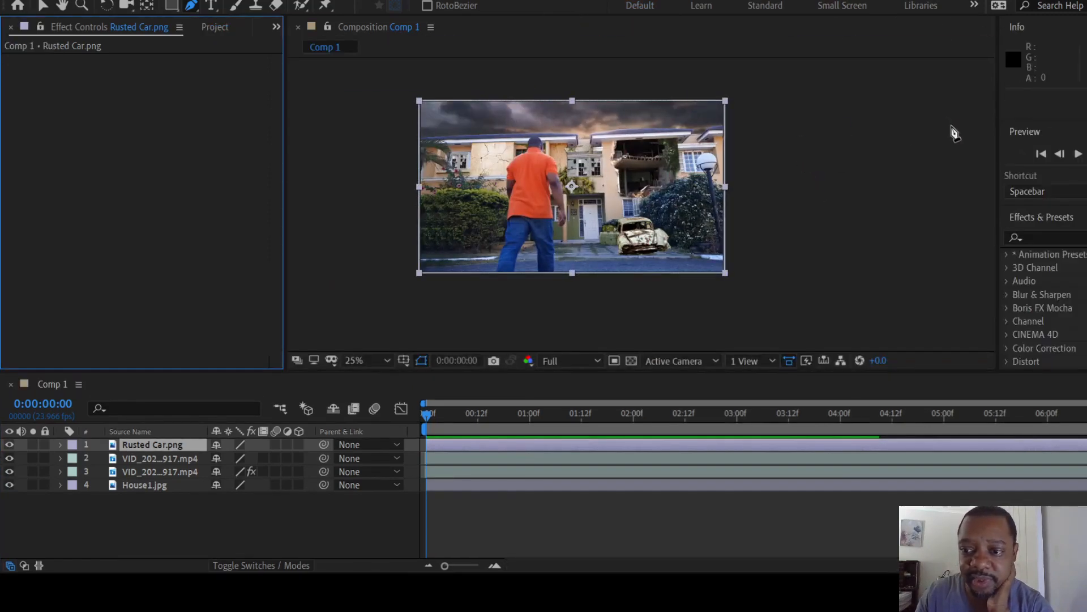
click(1045, 237)
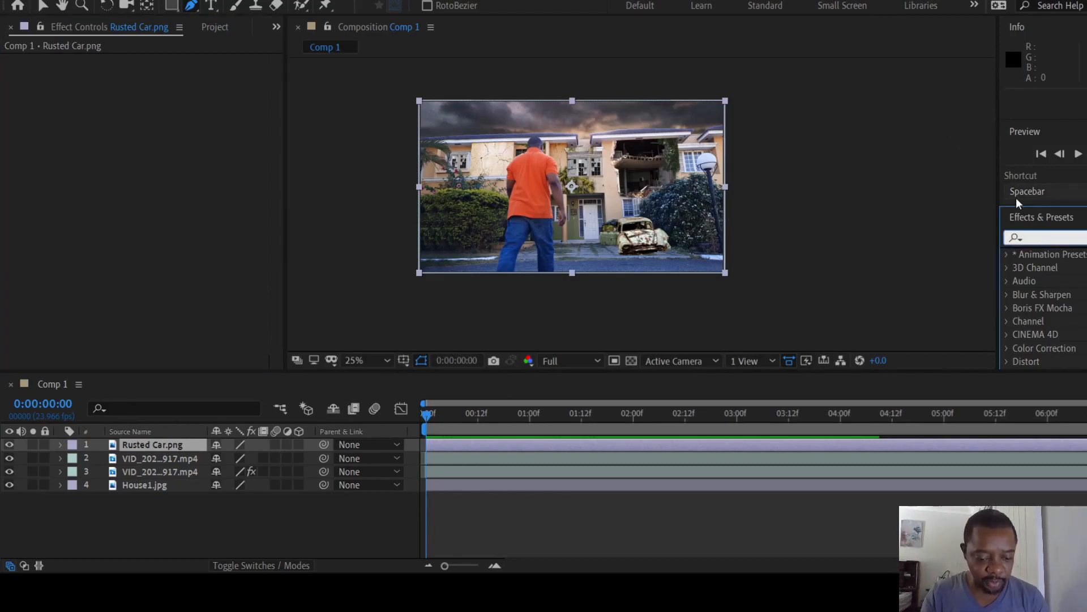
text(tint)
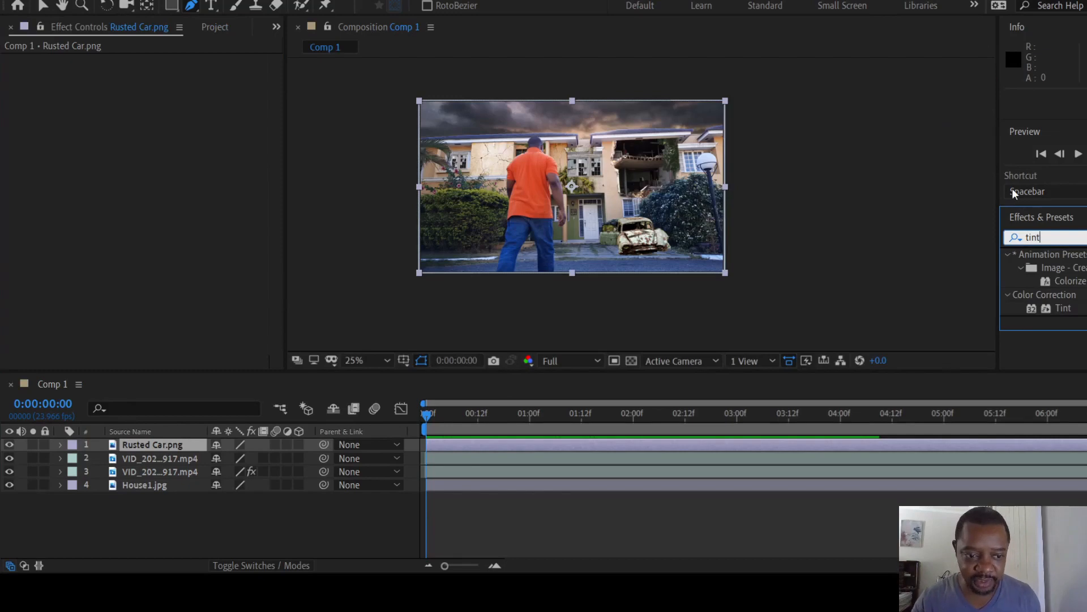
drag(1063, 308, 156, 446)
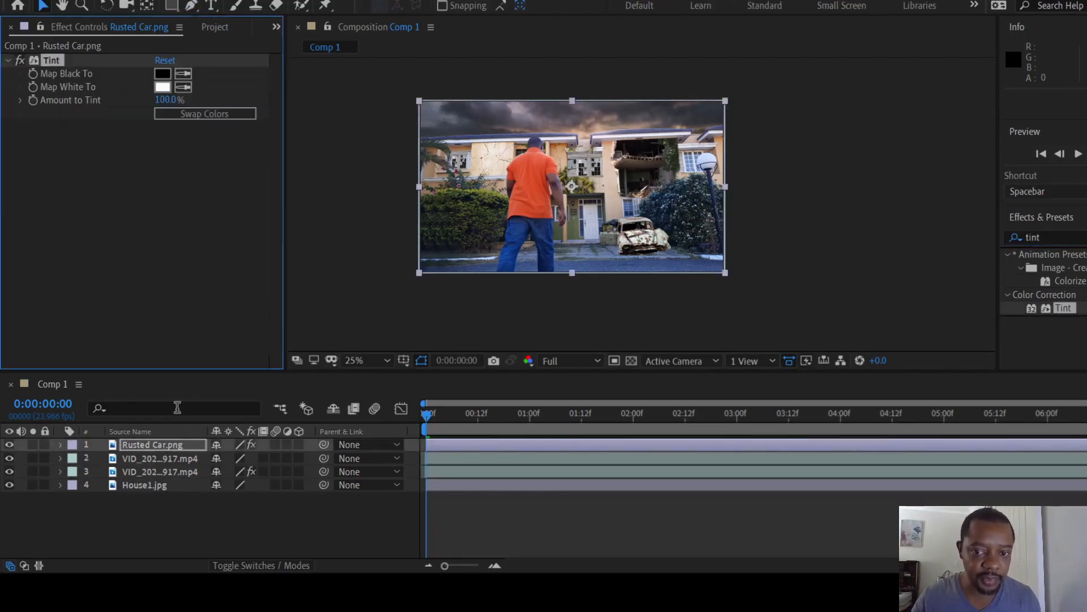
Step: Sample the Tint's Map Black To color from the dark interior of the damaged upper floor and Map White To from the white front door
scroll(648, 308, up, 2)
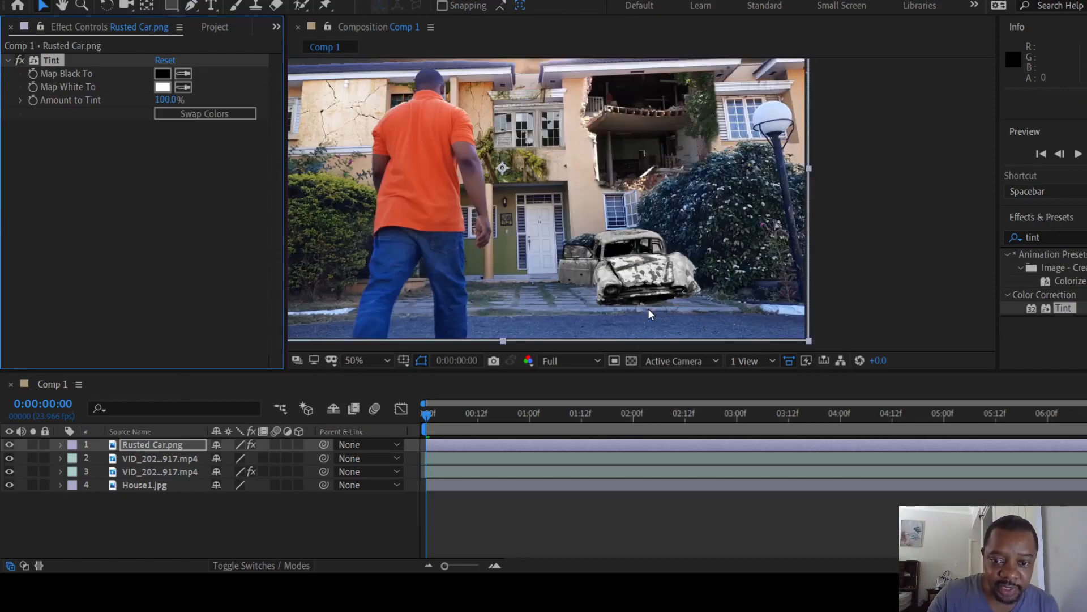
click(185, 73)
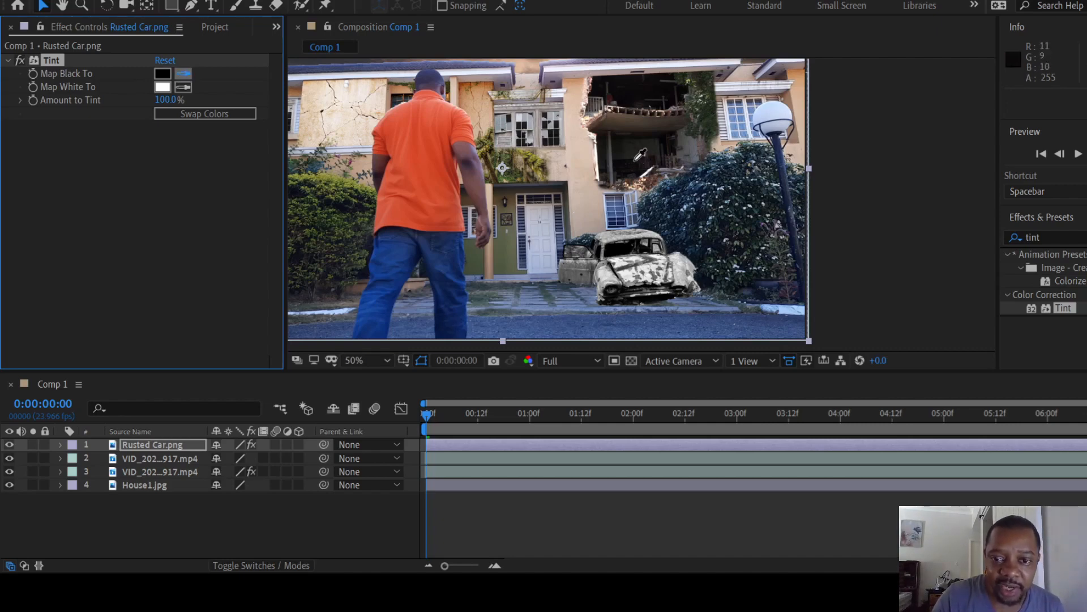
click(631, 94)
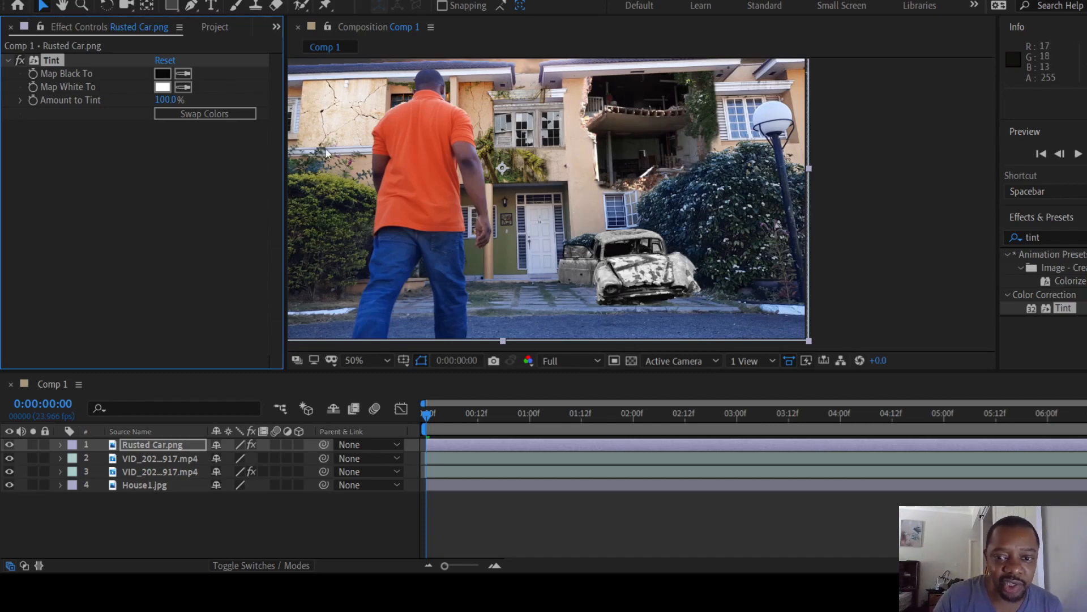
click(180, 87)
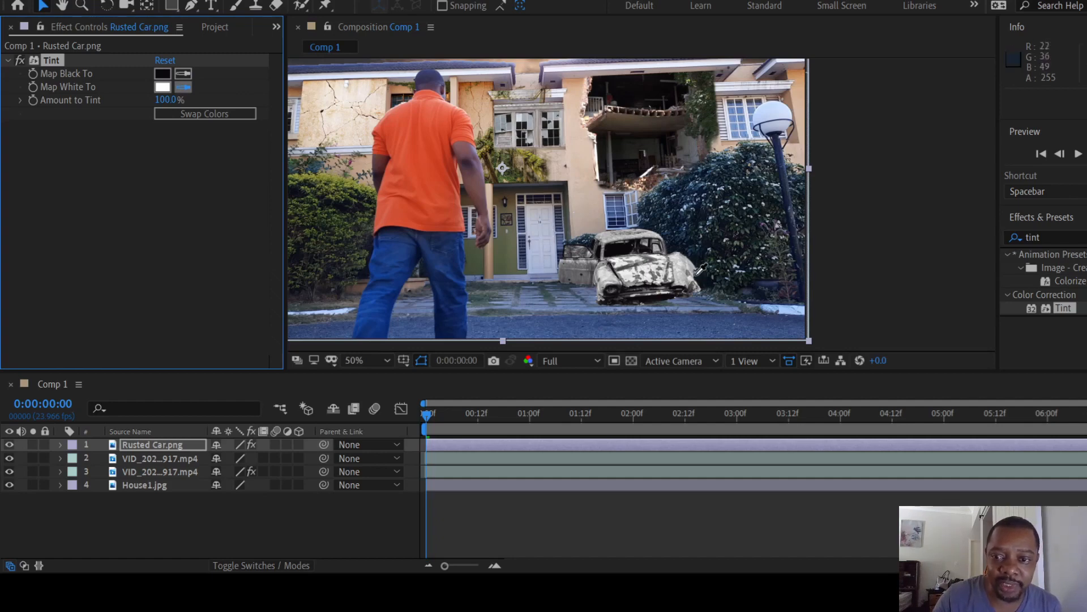
click(547, 230)
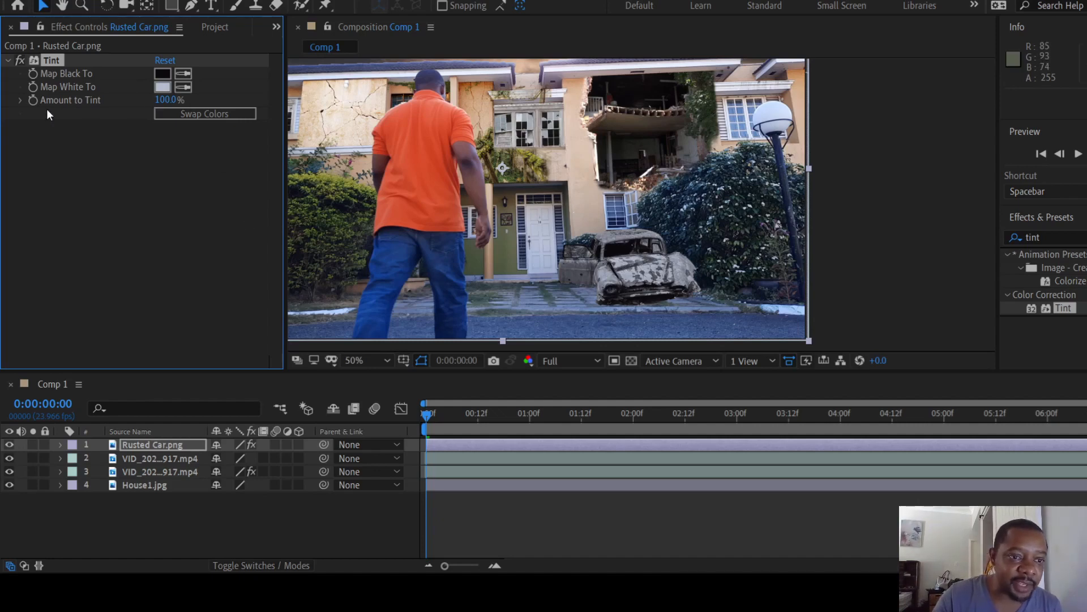
Step: Set the rusted car's Amount to Tint to 27%
drag(164, 102, 84, 115)
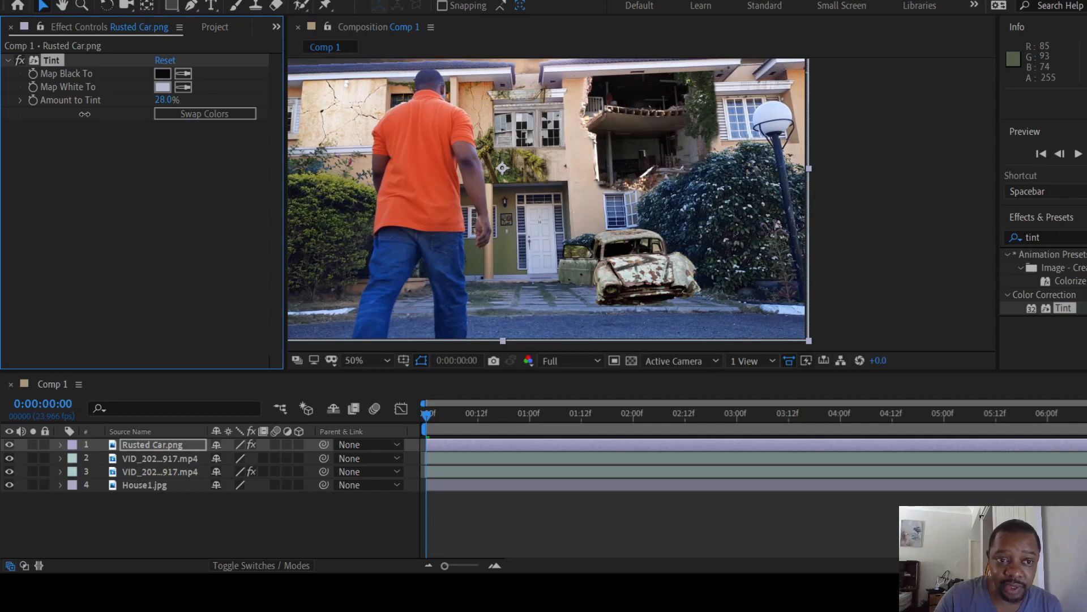
drag(85, 114, 111, 114)
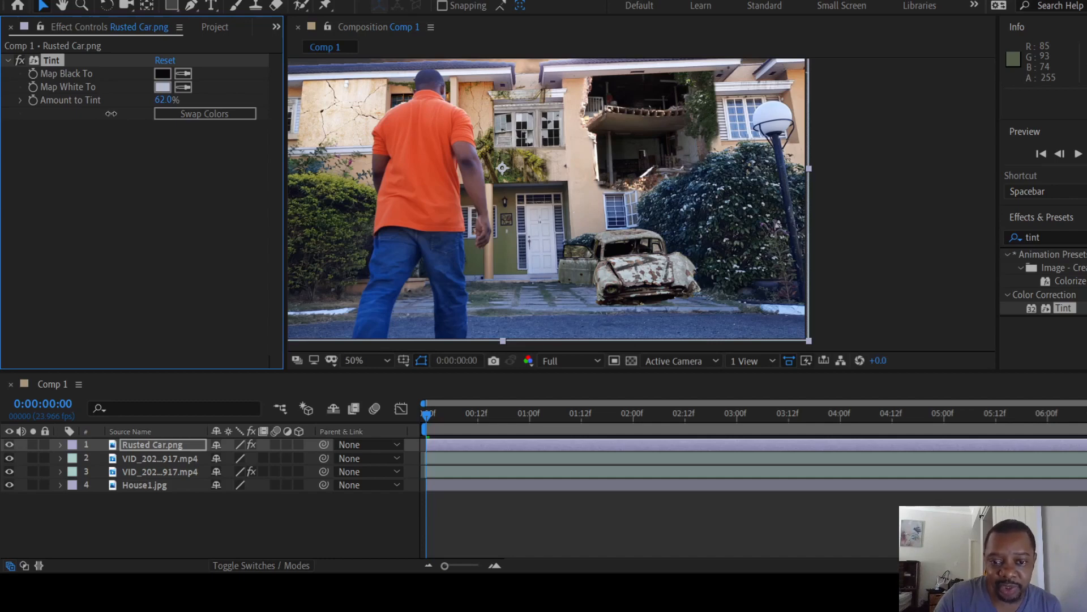
drag(111, 114, 85, 114)
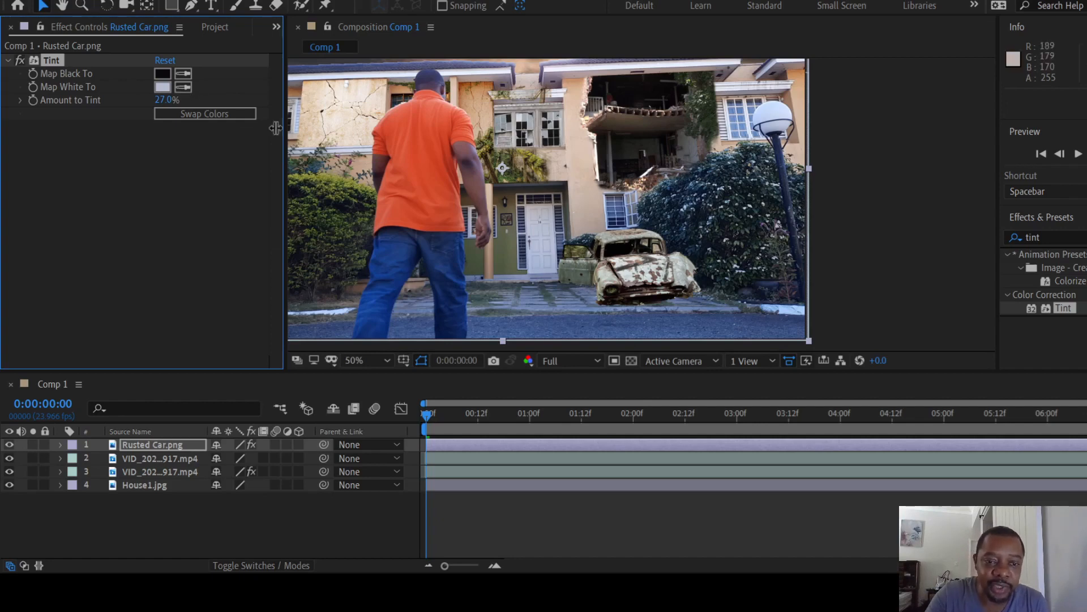
Step: Try sampling Map White To from the white lamp globe, and undo the color change
click(182, 86)
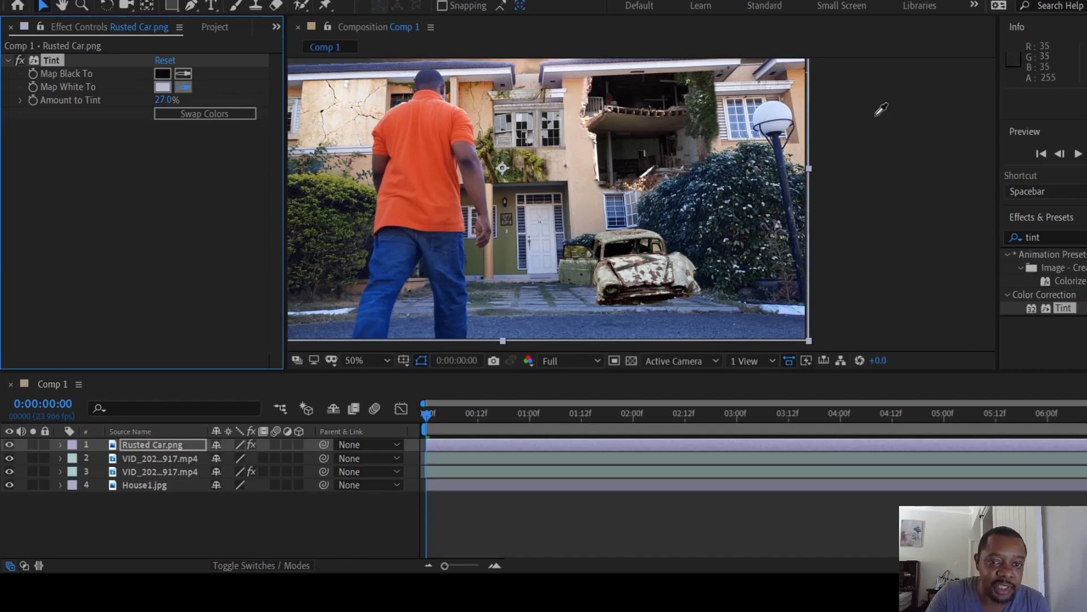
click(781, 108)
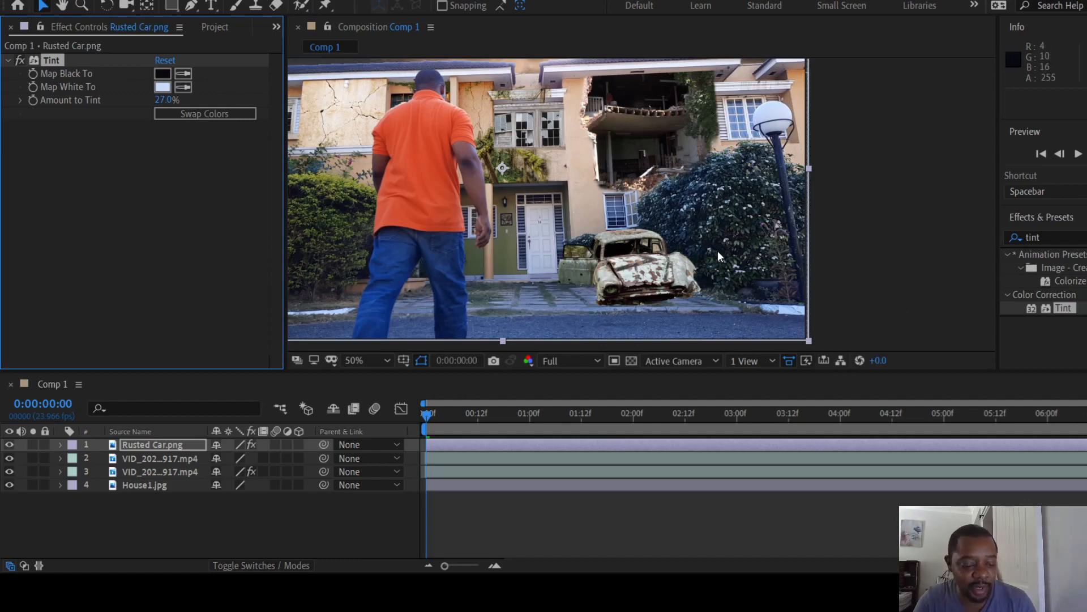
key(ctrl+z)
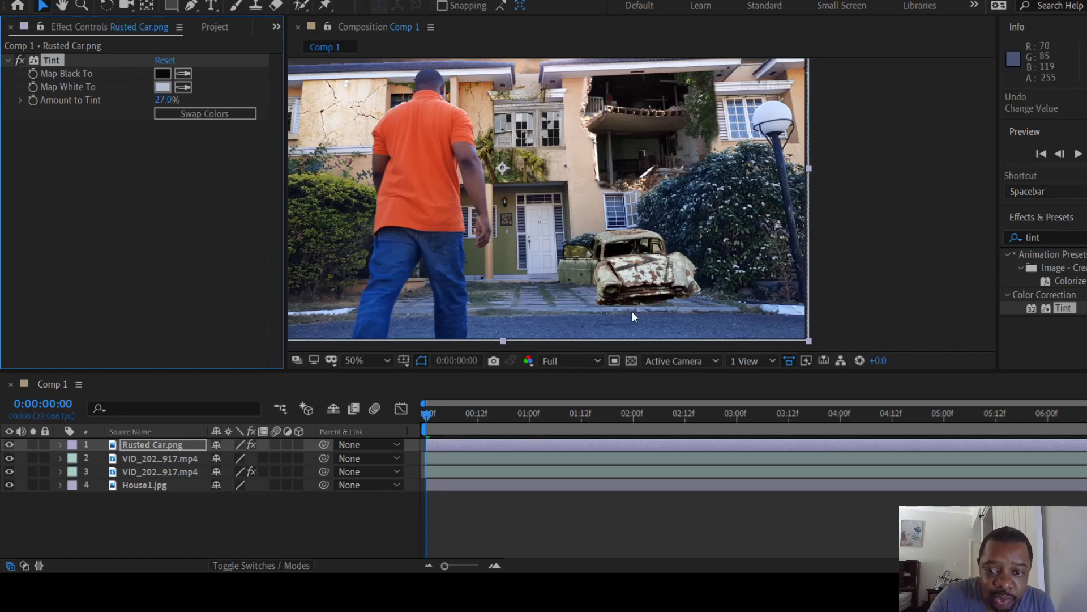
Step: Duplicate the Tint effect on the Rusted Car.png layer, and duplicate the layer itself
scroll(623, 314, up, 2)
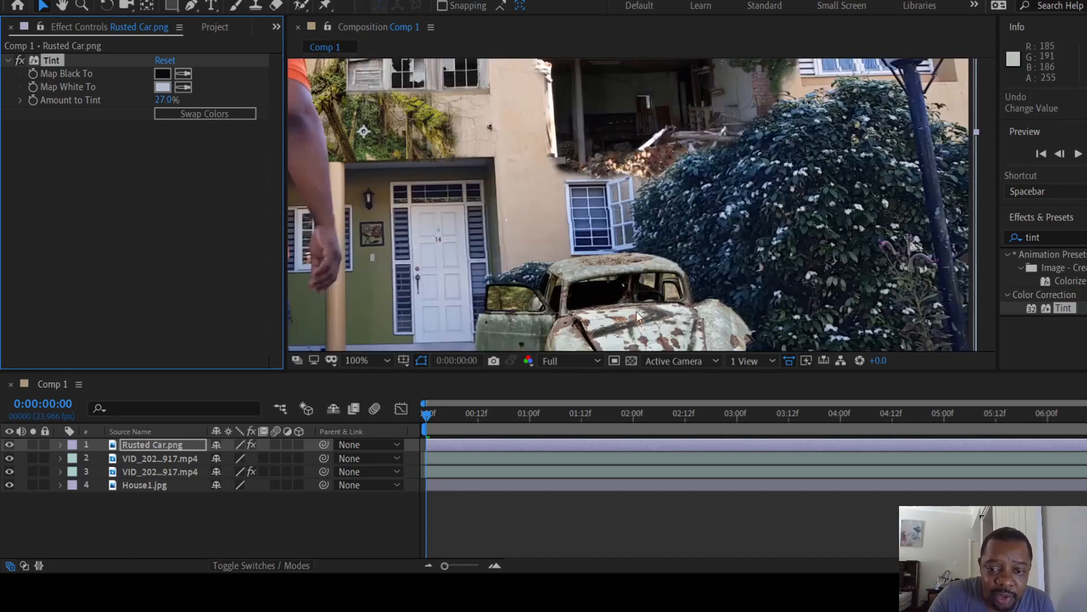
scroll(634, 314, down, 2)
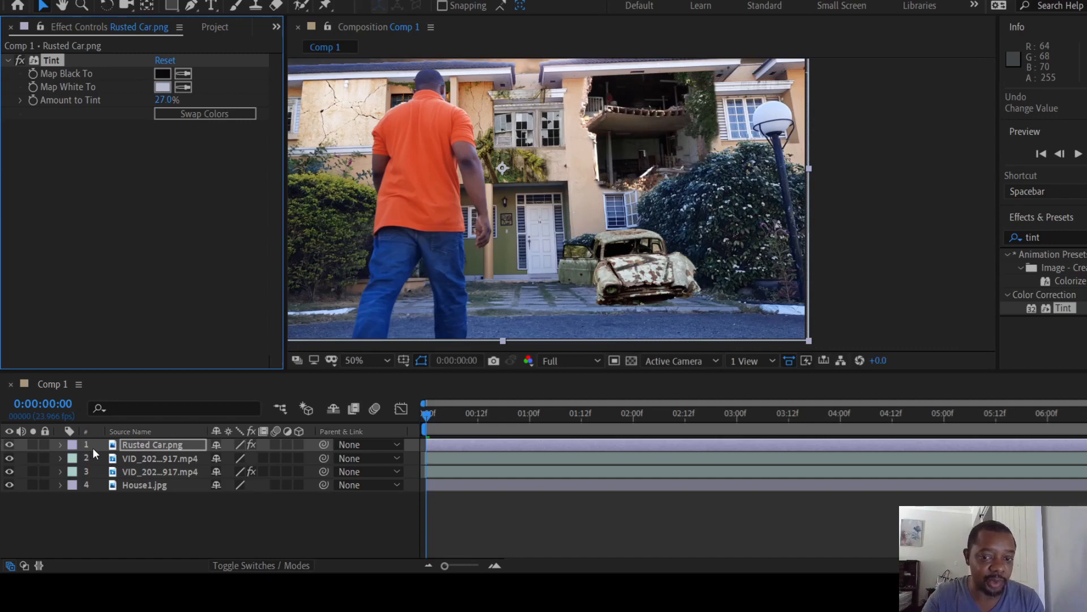
key(ctrl+d)
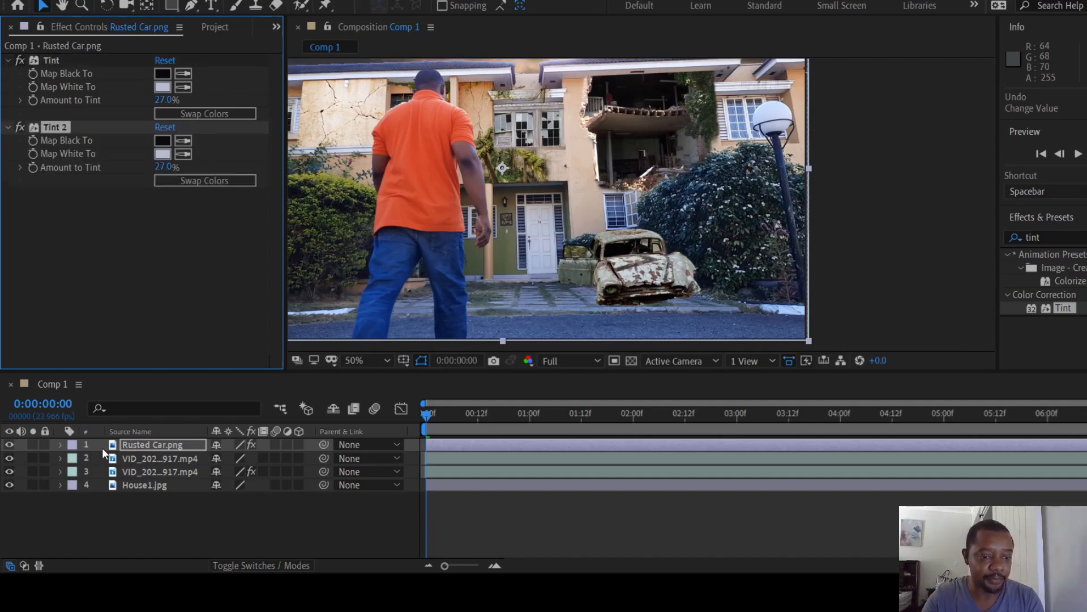
click(131, 444)
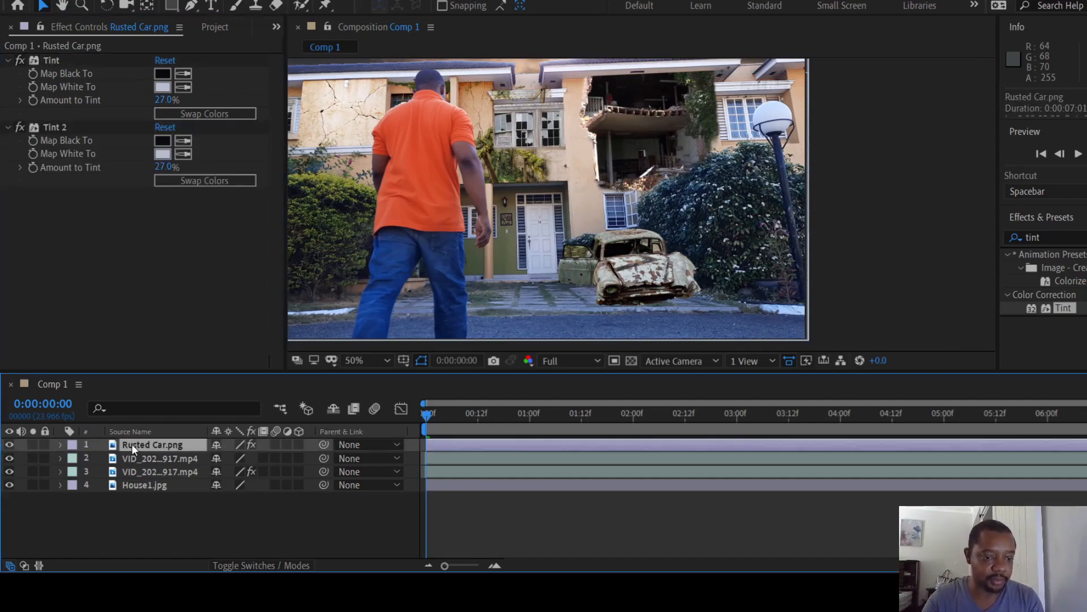
key(ctrl+d)
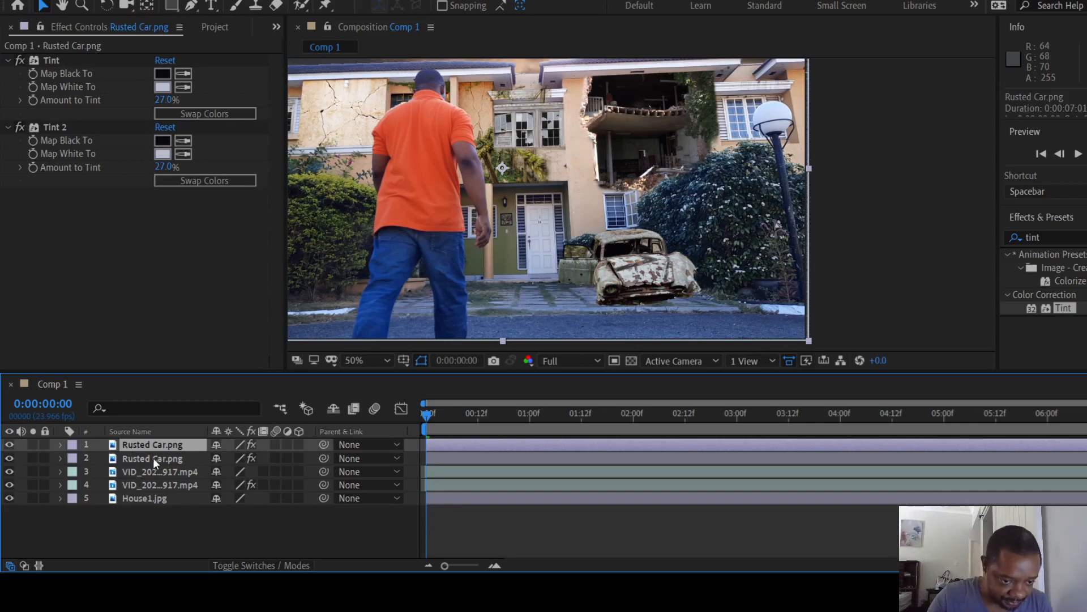
Step: Apply the Brightness & Contrast effect to the lower Rusted Car.png layer
click(153, 457)
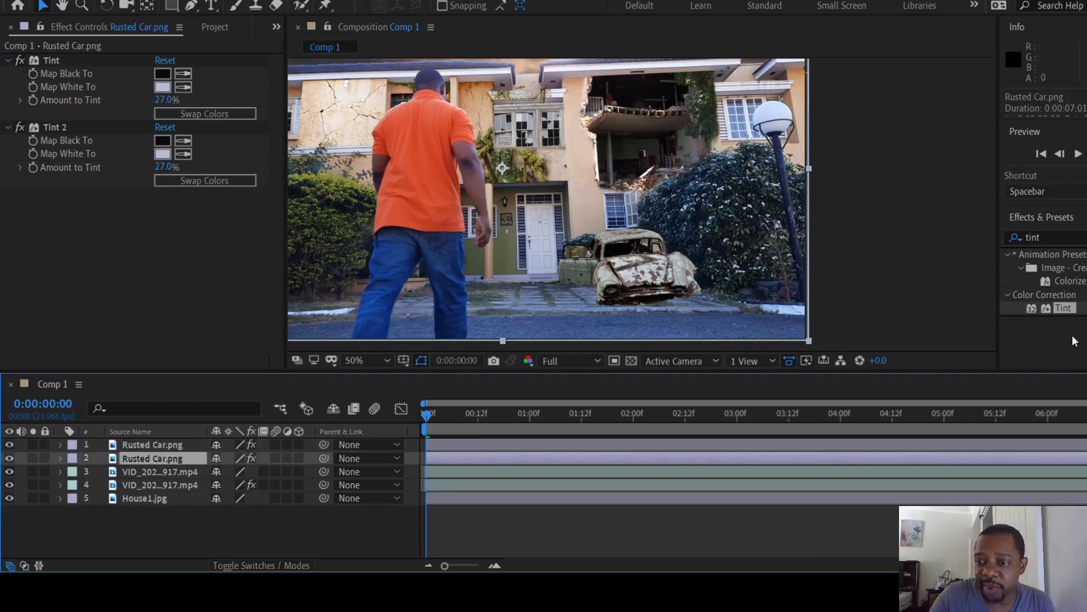
click(1050, 233)
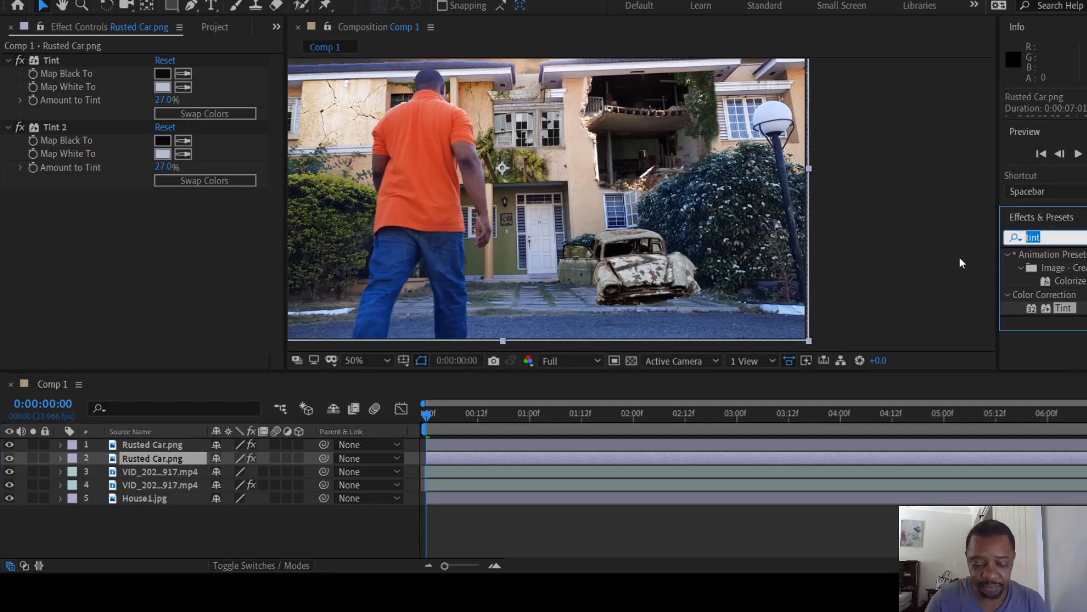
text(contrast)
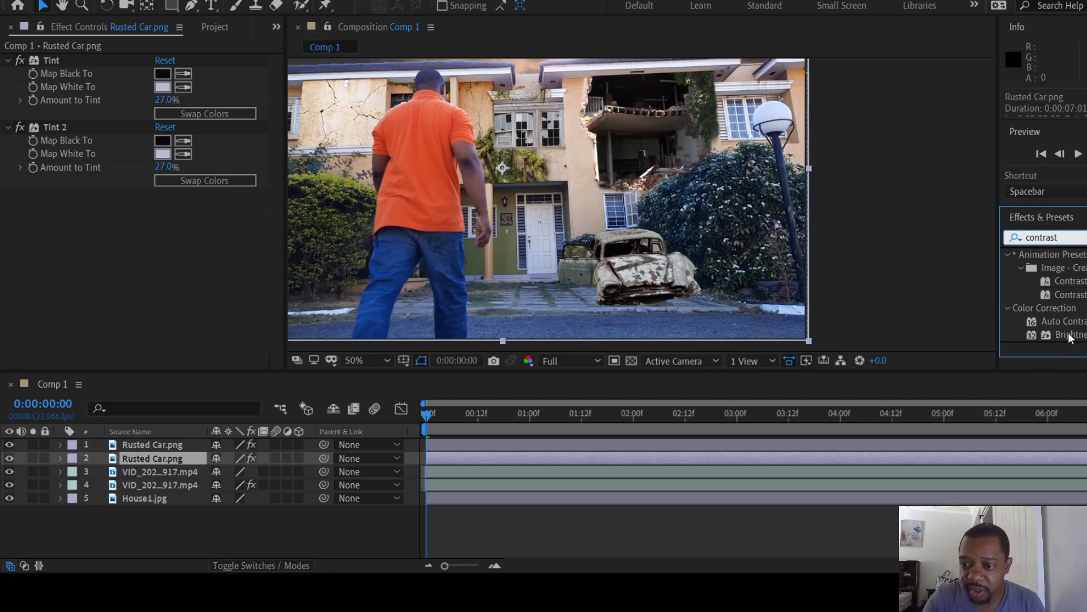
drag(1067, 337, 151, 460)
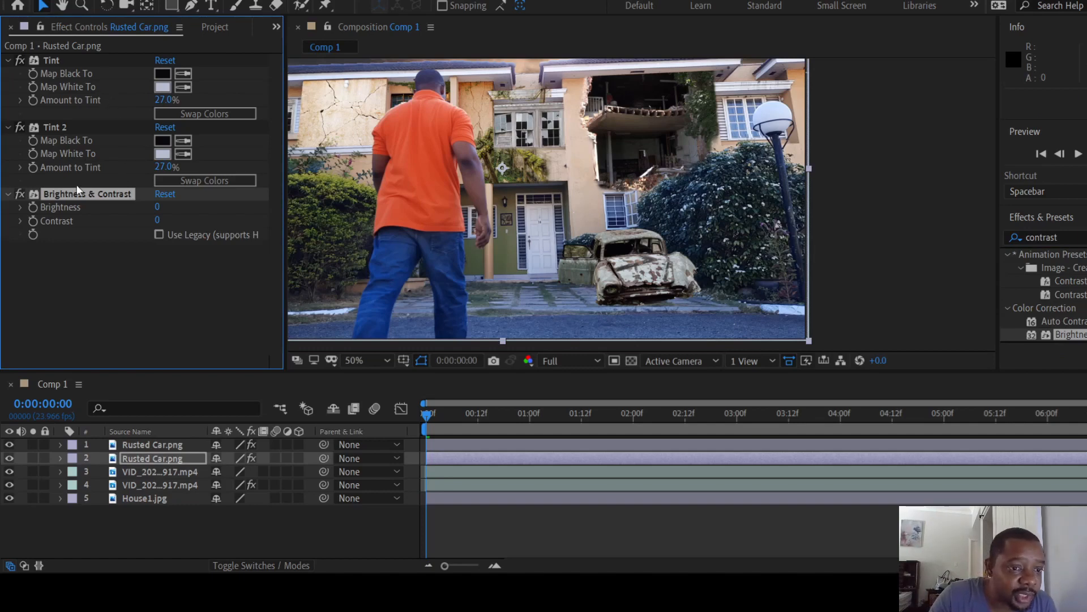
click(156, 223)
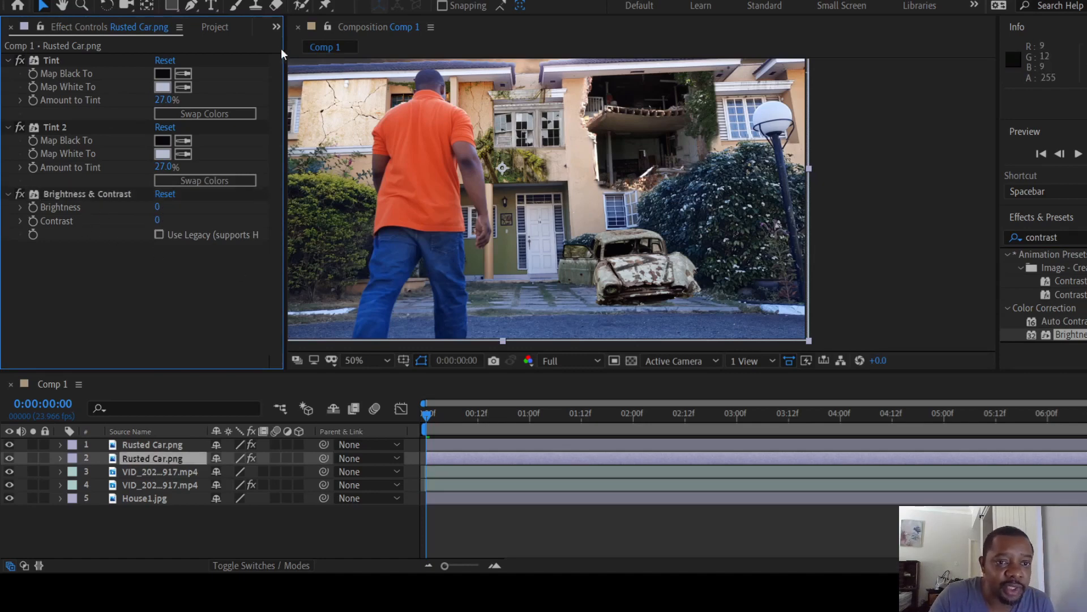
Step: Flip the lower Rusted Car.png layer vertically to a scale of about 51%, -38% and place it beneath the car at about 946, 1152
click(154, 460)
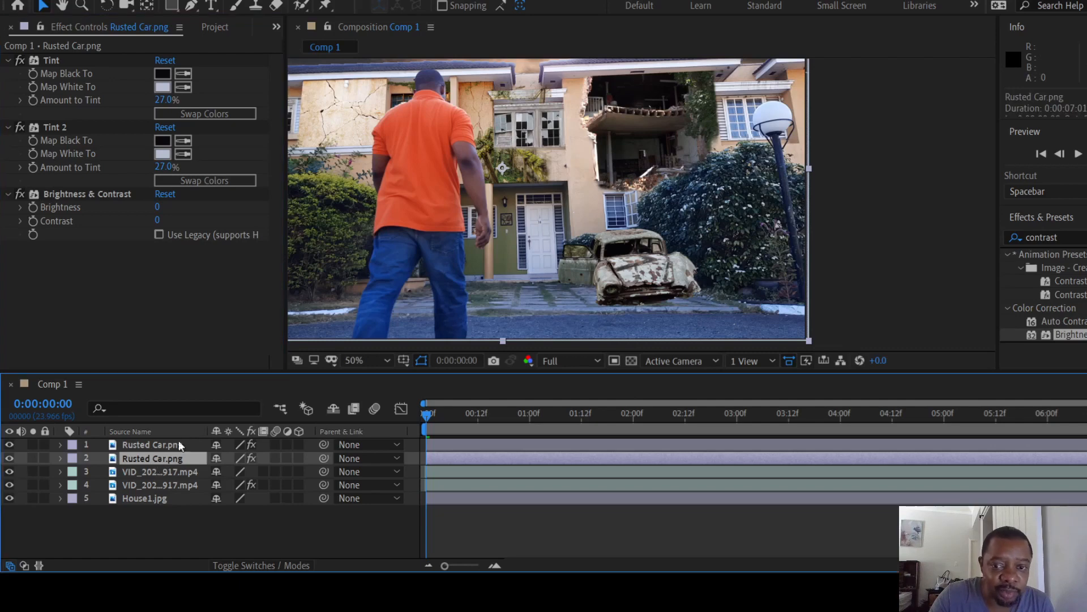
click(601, 282)
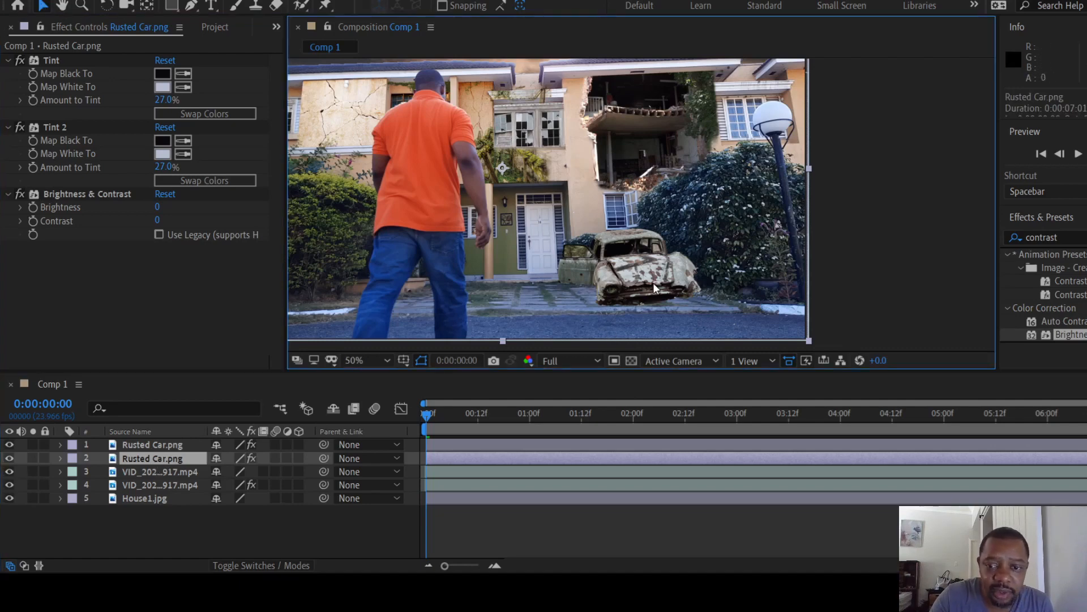
key(comma)
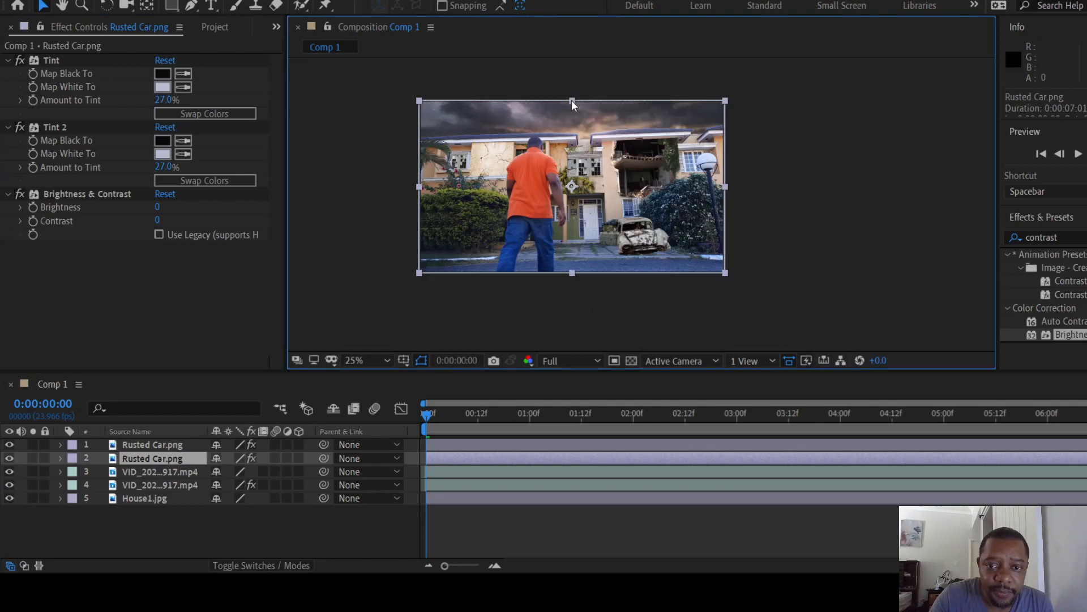
drag(572, 100, 563, 250)
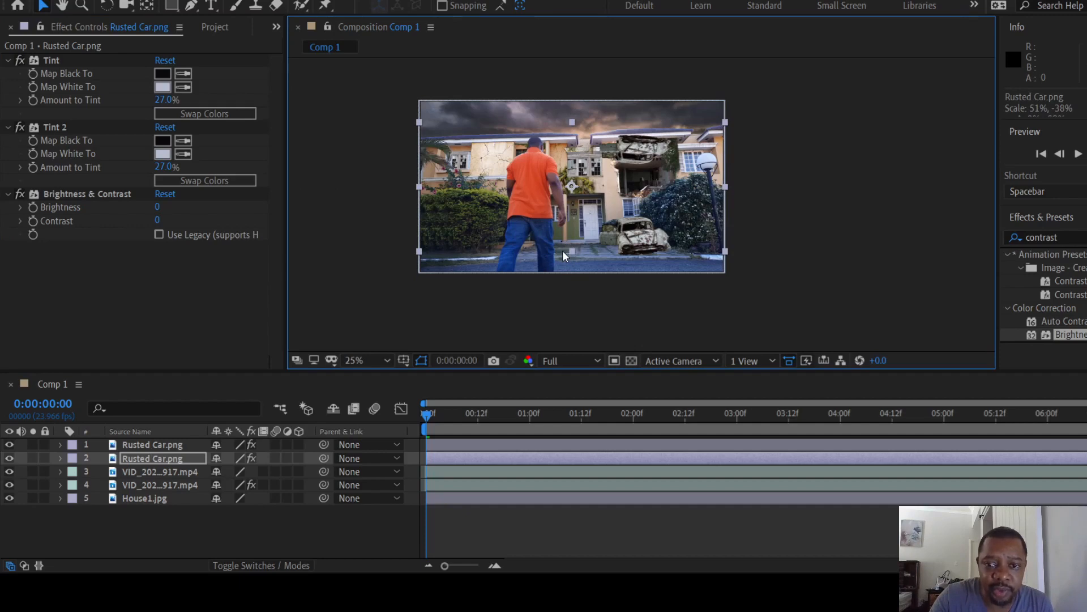
drag(636, 153, 634, 260)
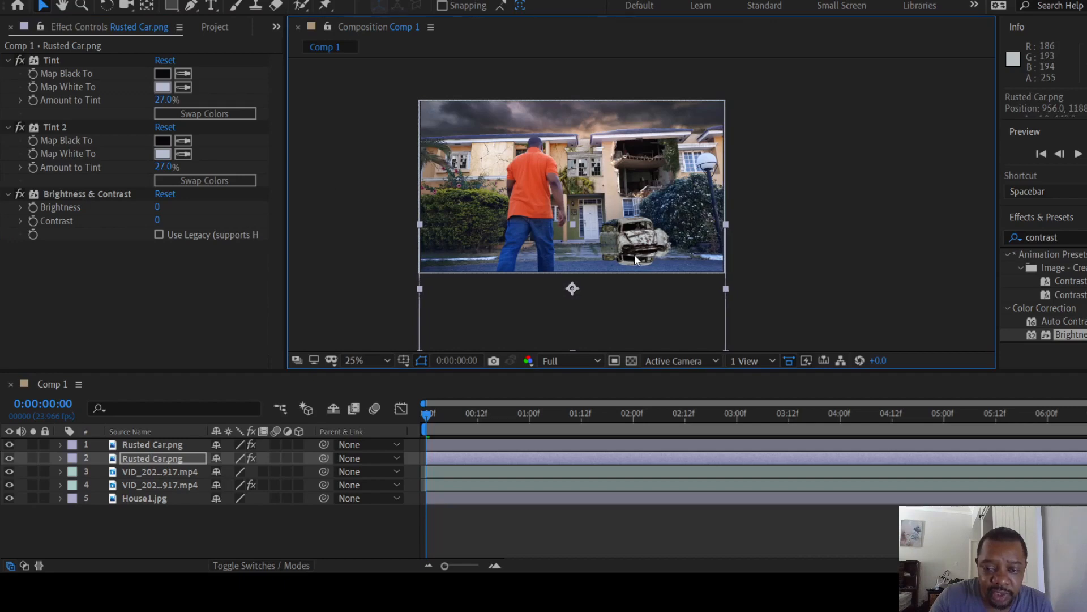
scroll(633, 256, up, 3)
scroll(634, 262, down, 1)
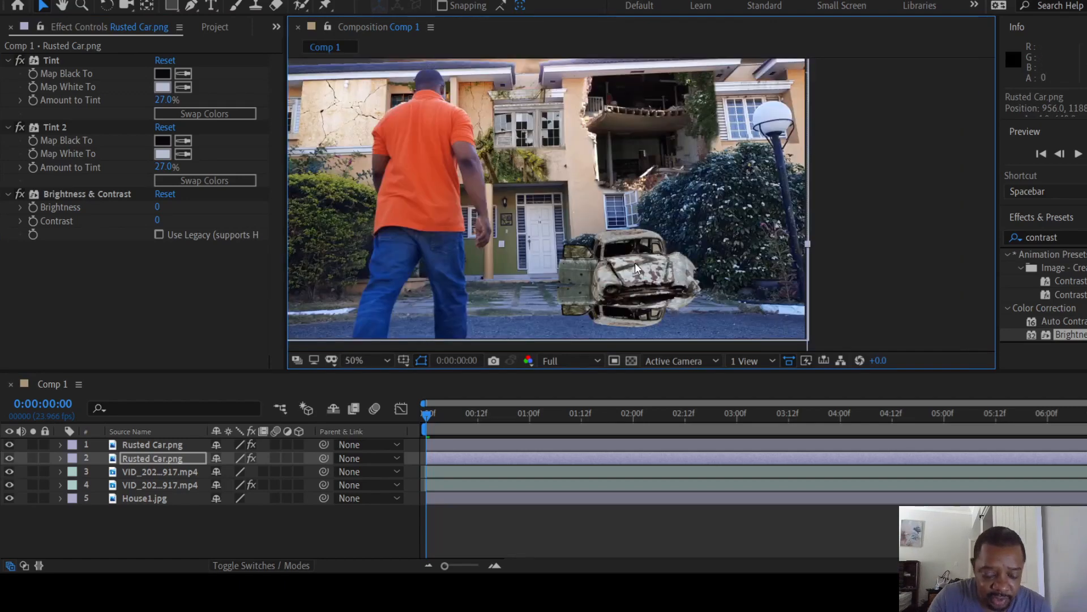
scroll(635, 263, down, 2)
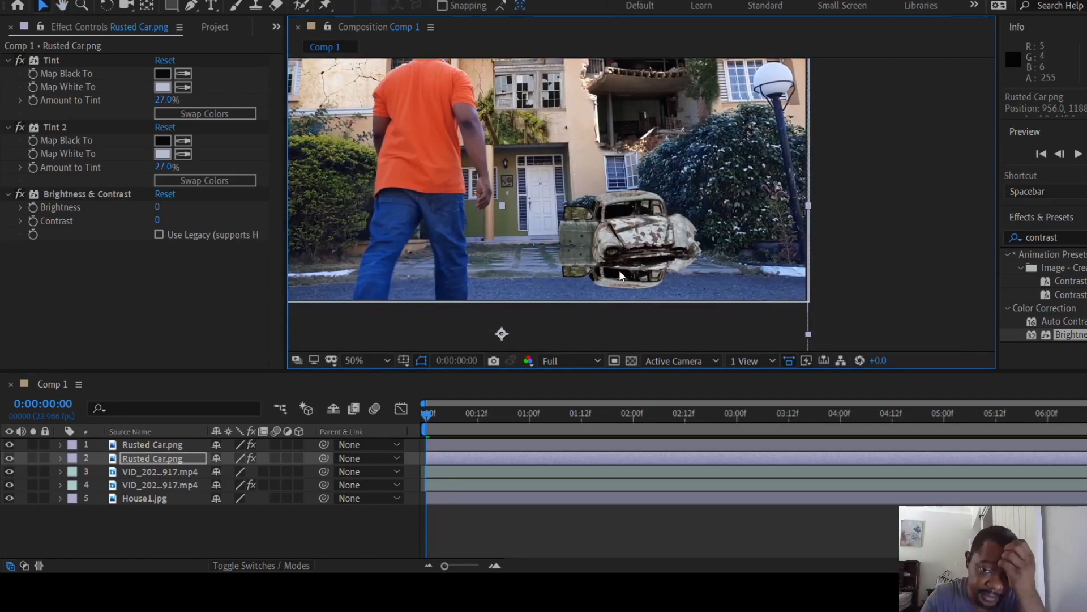
drag(619, 270, 616, 262)
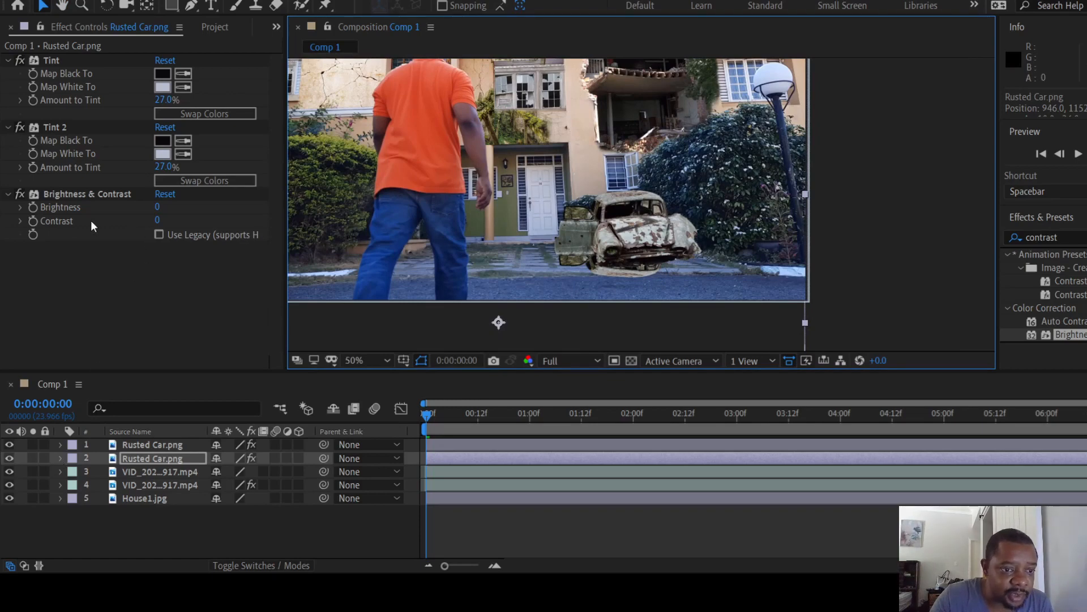
Step: Set the flipped car's Contrast to 100 and move Brightness & Contrast above both Tint effects
drag(157, 220, 386, 228)
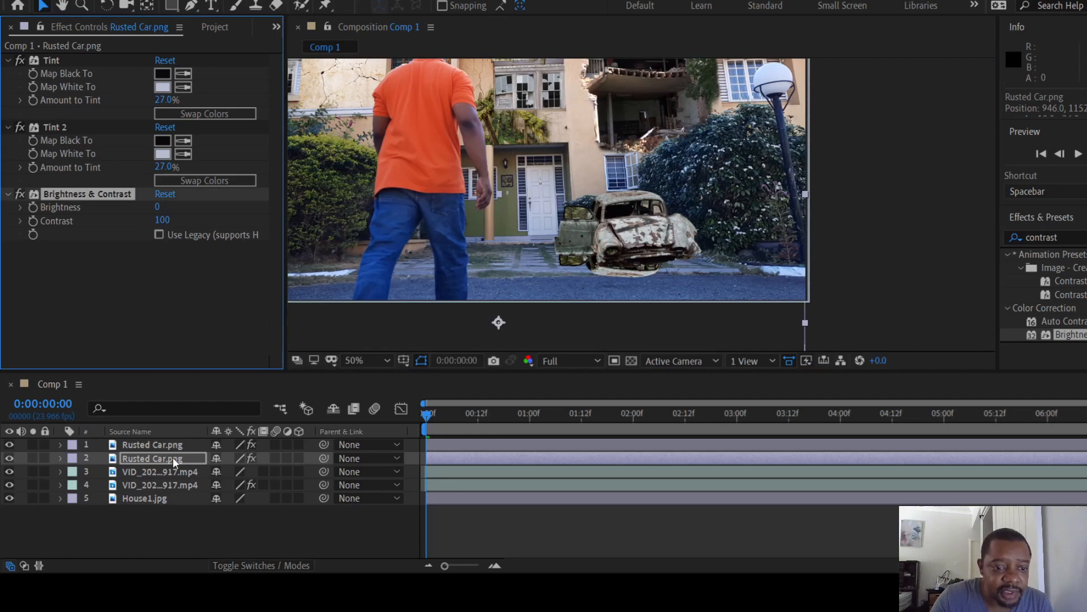
click(9, 458)
click(9, 458)
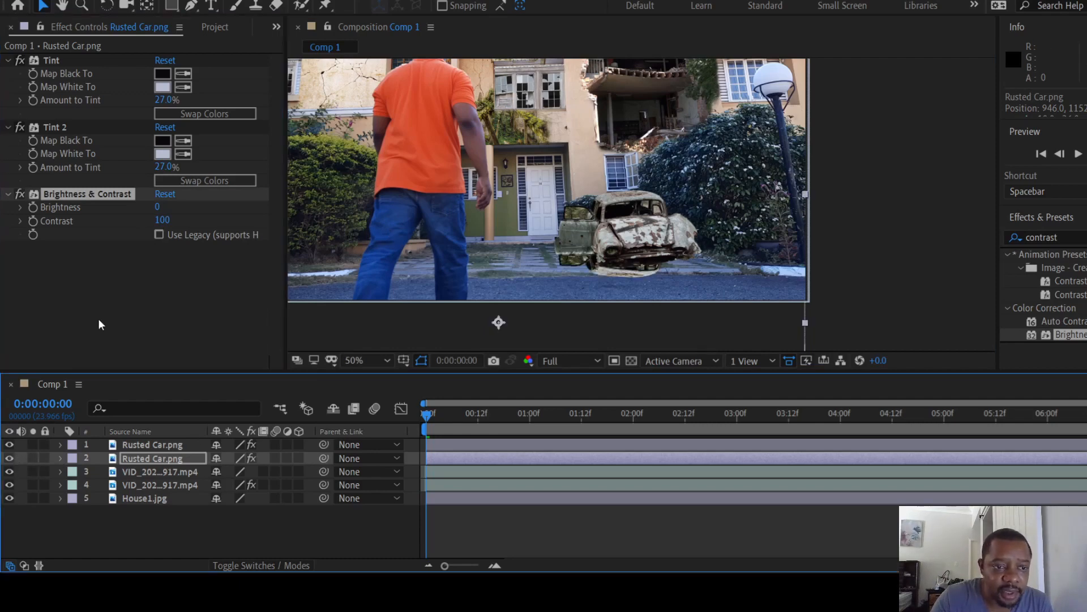
drag(84, 193, 93, 53)
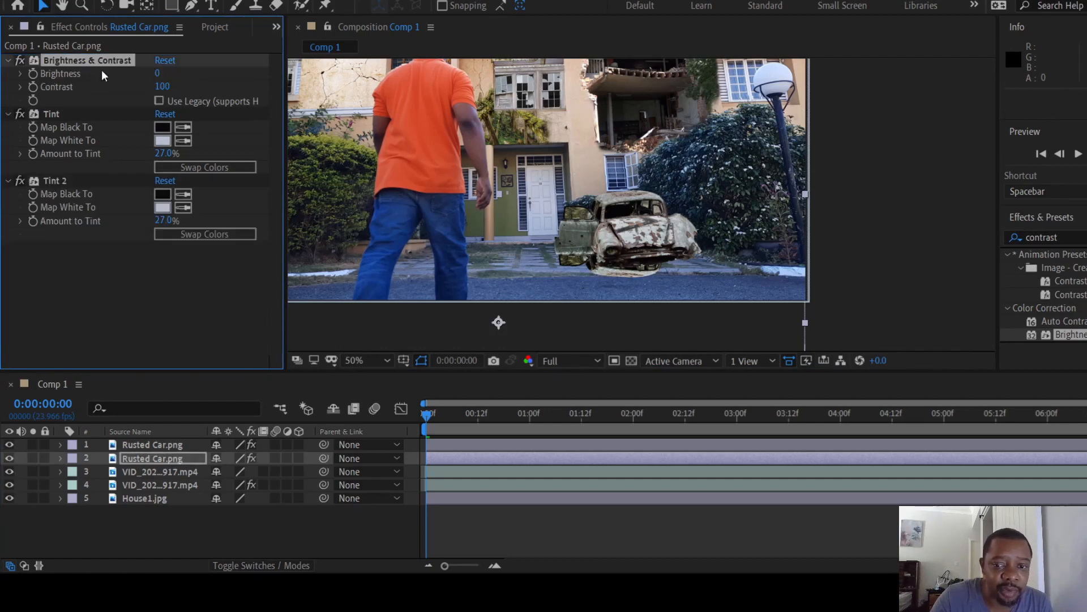
Step: Delete both Tint effects from the flipped Rusted Car.png layer
click(49, 114)
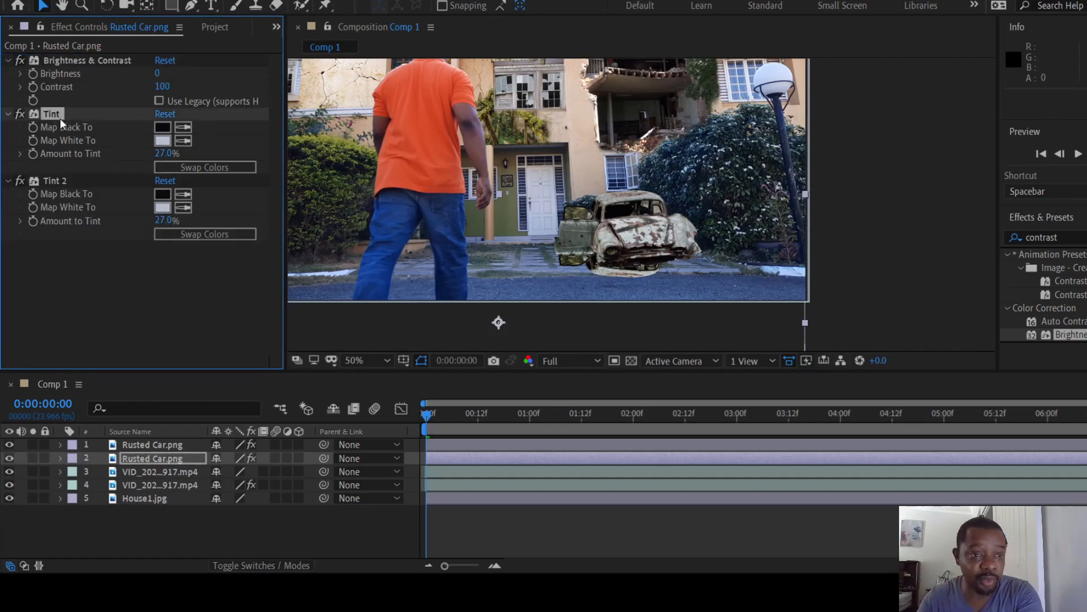
key(Delete)
click(77, 115)
key(Delete)
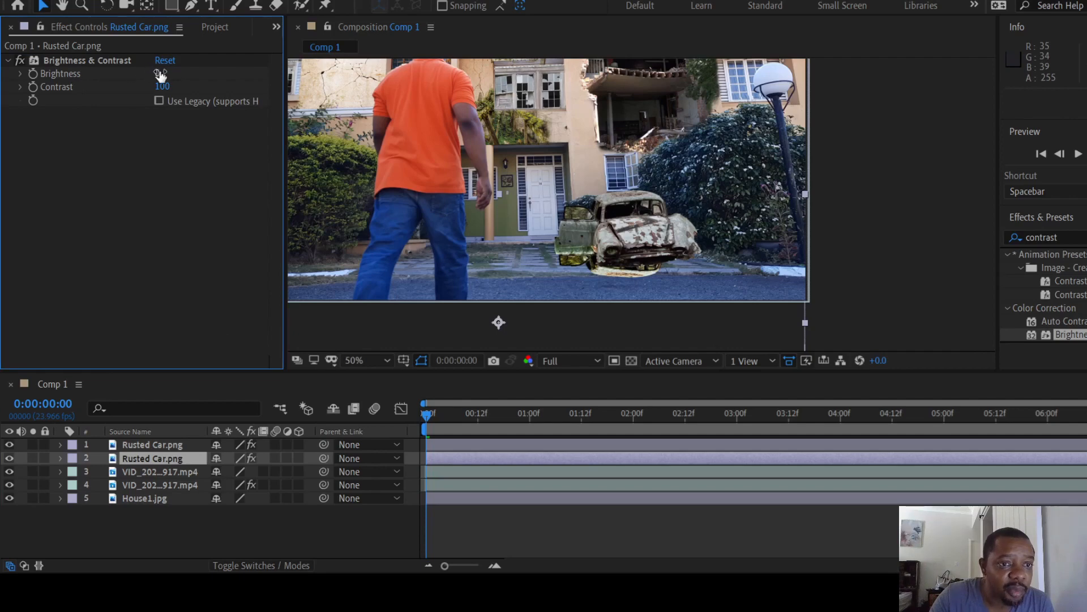
Step: Set the flipped car's Brightness to -150 and duplicate its Brightness & Contrast effect
drag(160, 76, 27, 75)
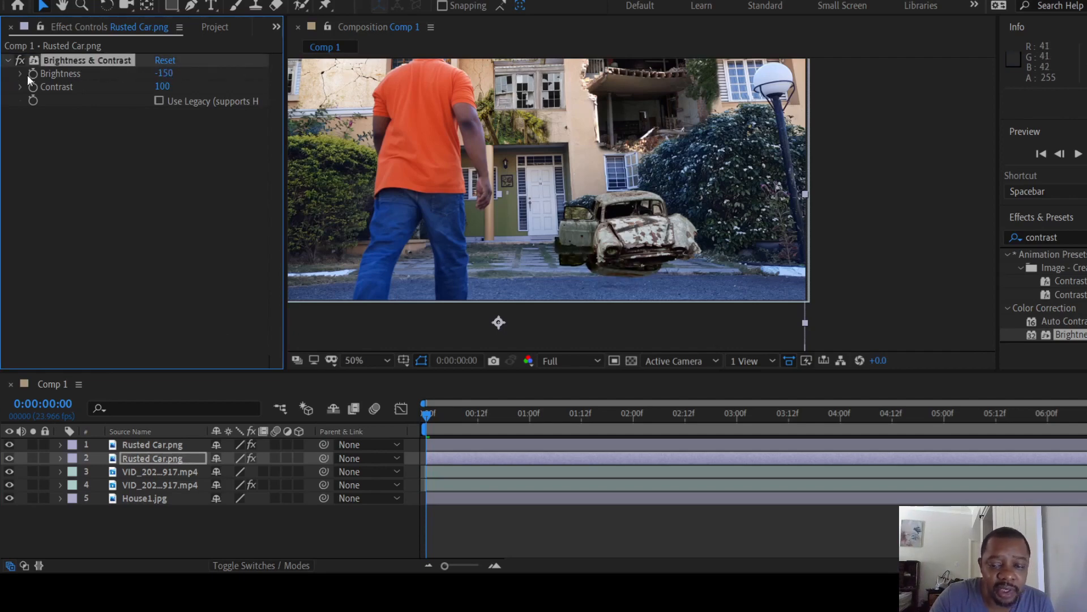
drag(154, 90, 3, 86)
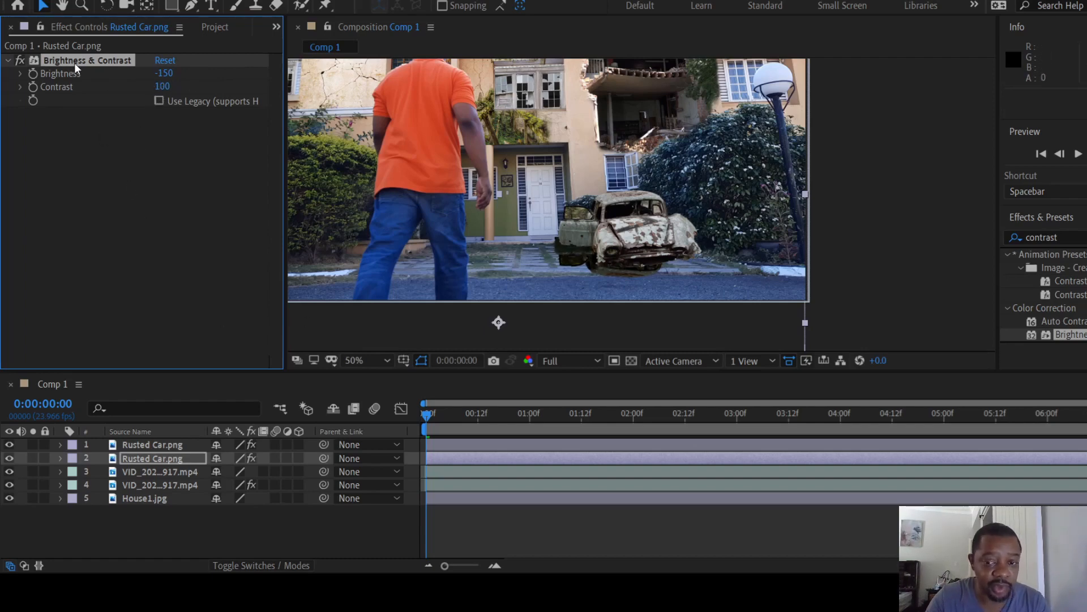
key(ctrl+d)
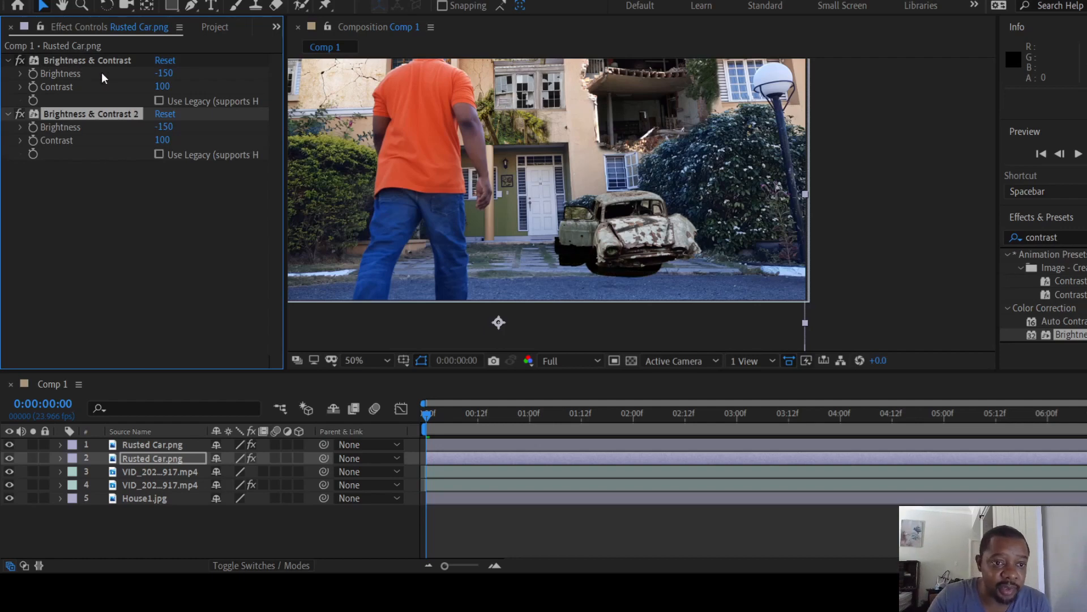
Step: Apply Fast Box Blur to the flipped Rusted Car.png layer and set its Blur Radius to 48
click(1008, 238)
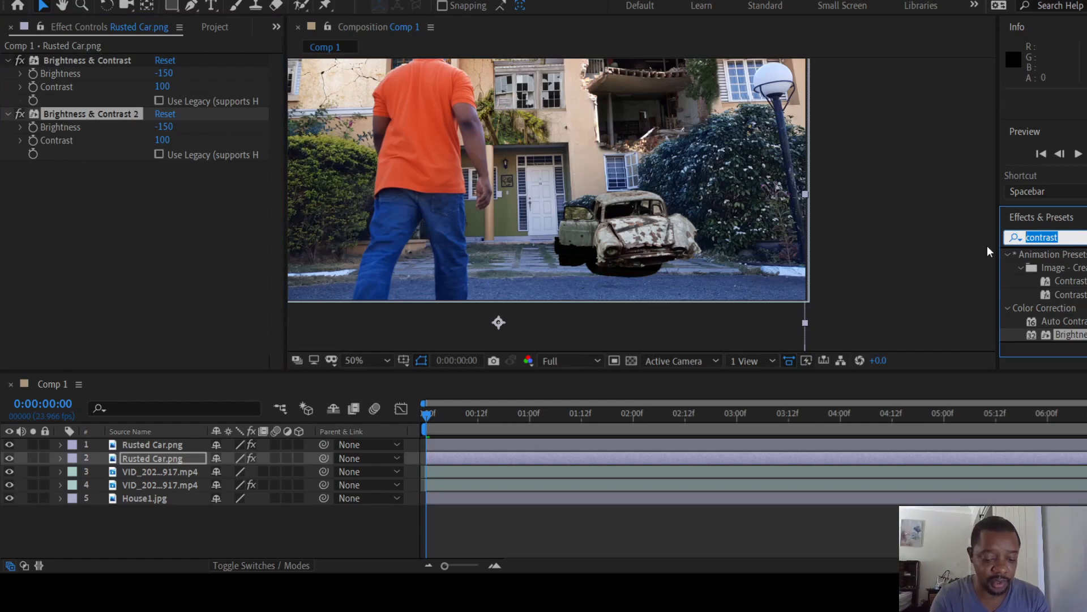
text(blur)
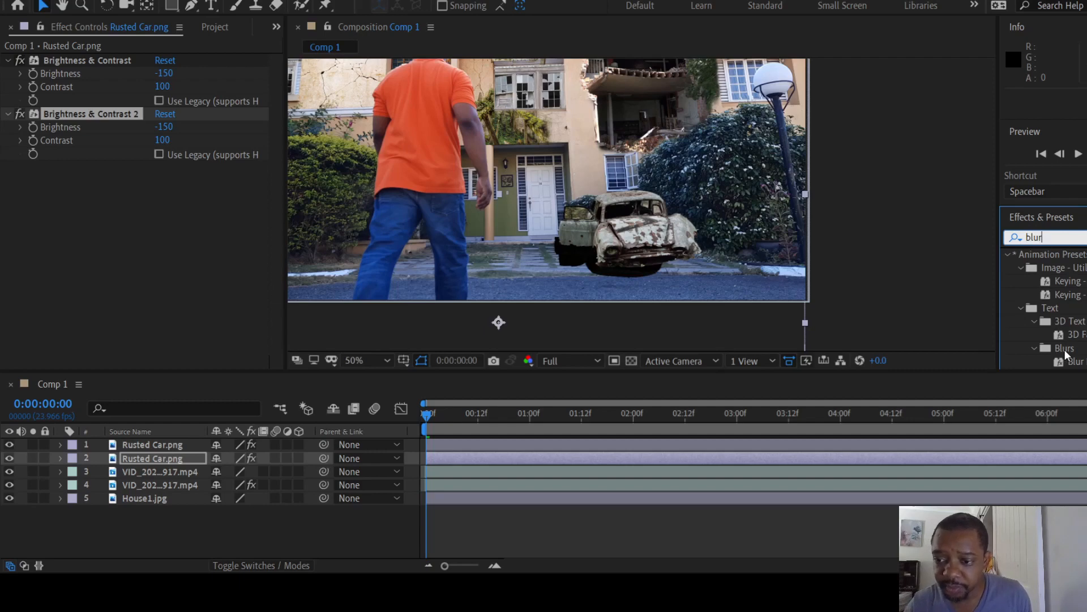
scroll(1064, 288, down, 2)
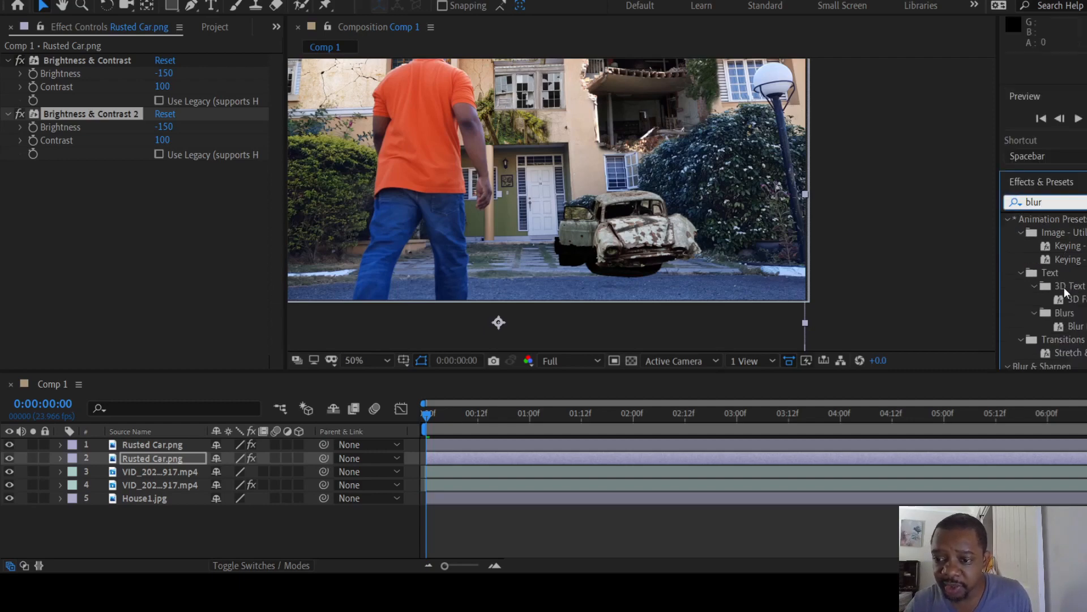
scroll(1064, 287, down, 6)
scroll(1065, 325, down, 2)
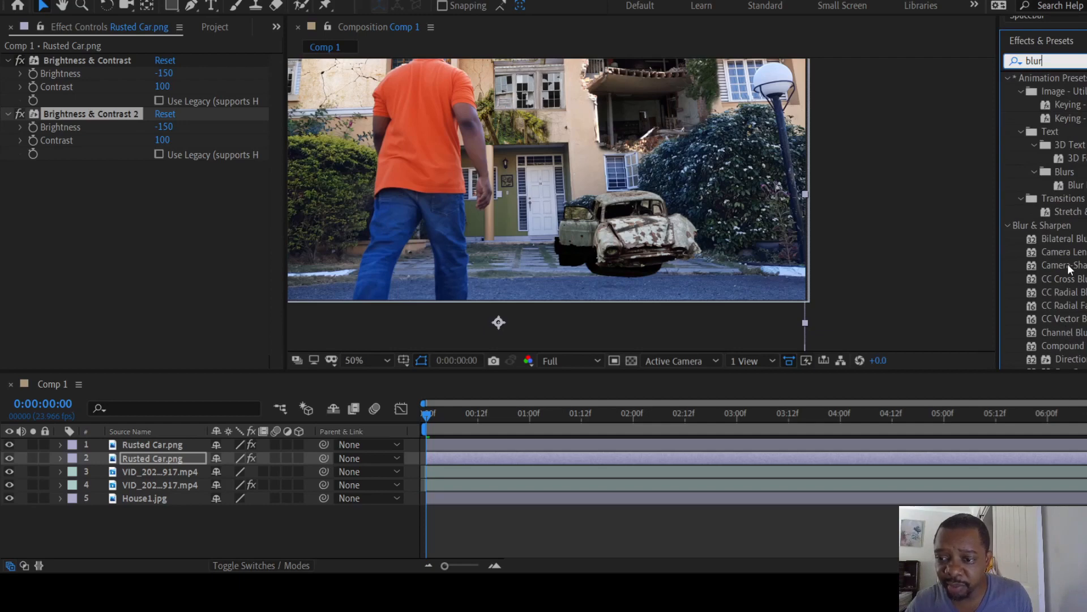
drag(1070, 252, 1071, 251)
scroll(1075, 334, down, 4)
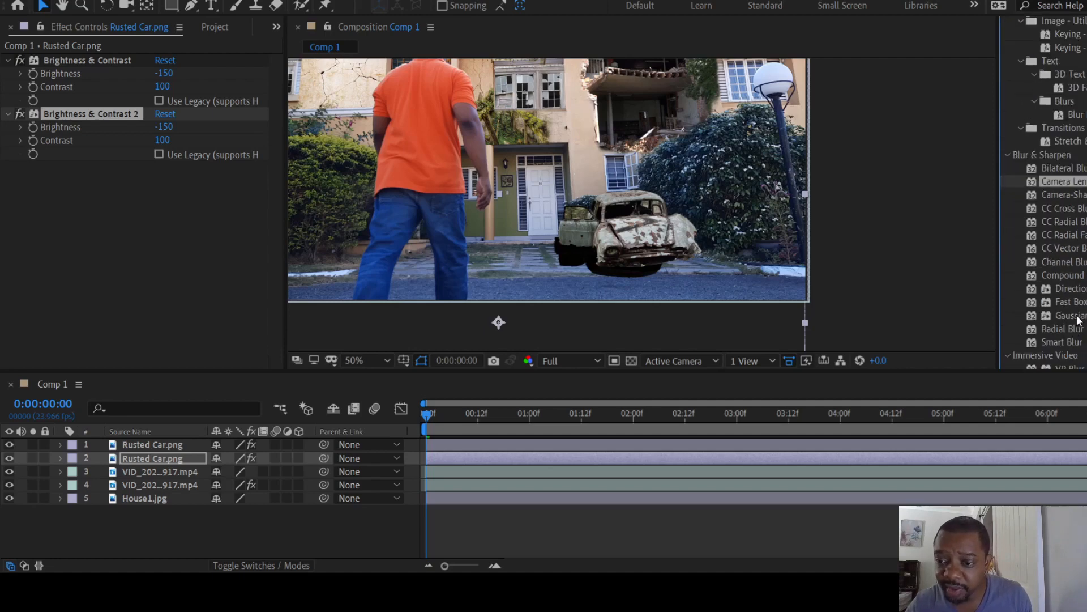
drag(1070, 302, 144, 457)
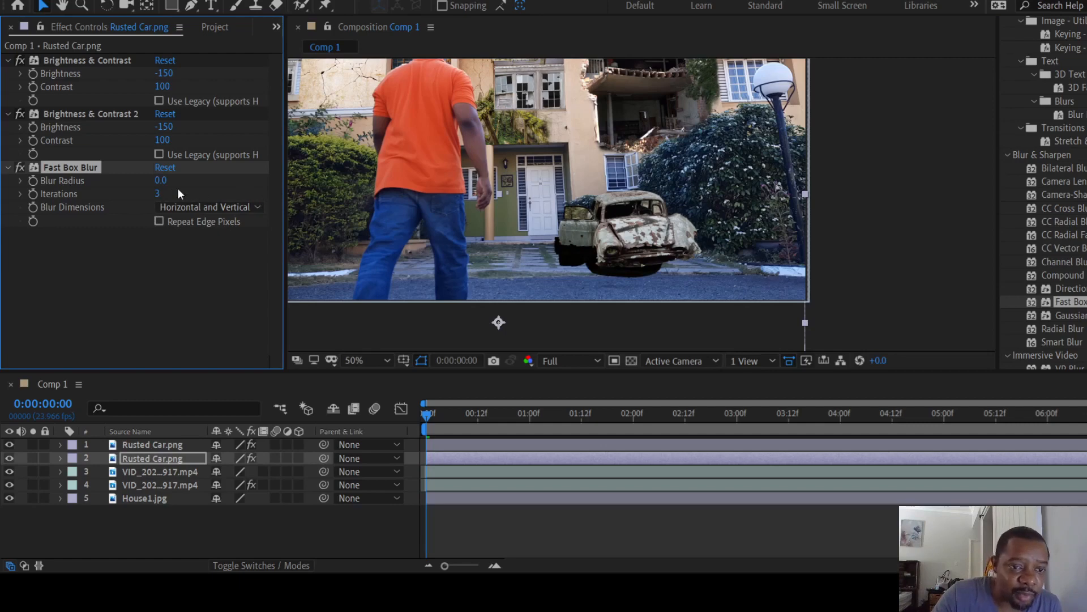
drag(161, 180, 187, 181)
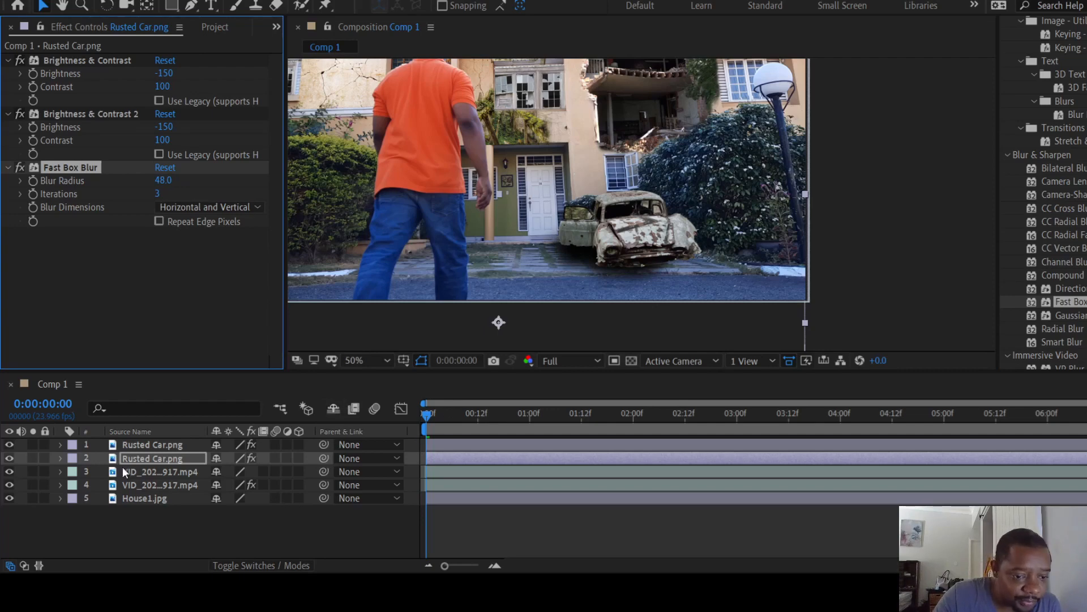
Step: Set the Opacity of the blurred car shadow layer to 58%
click(60, 458)
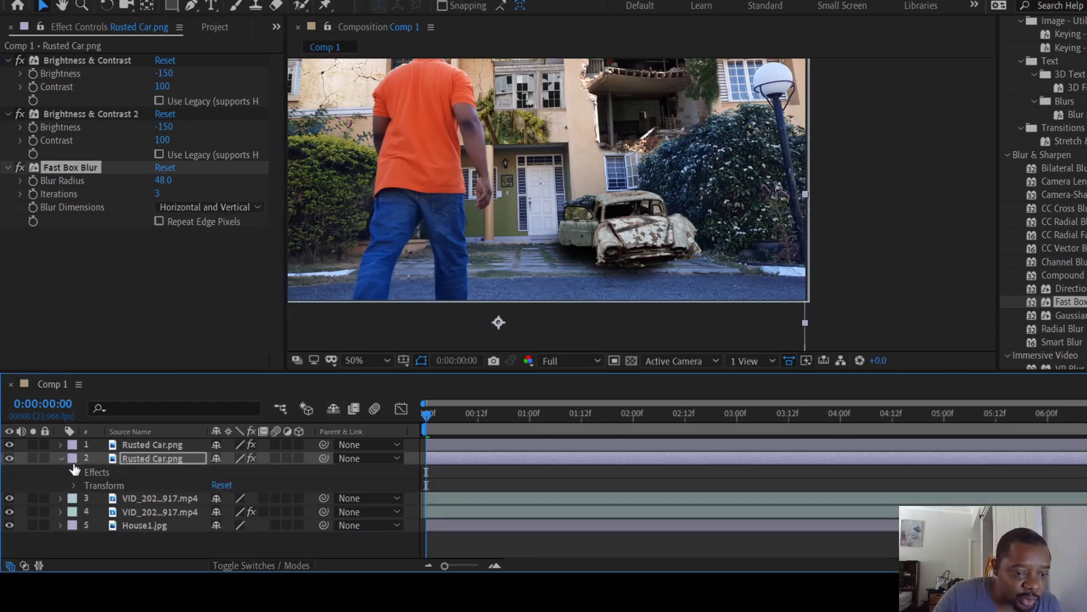
click(74, 485)
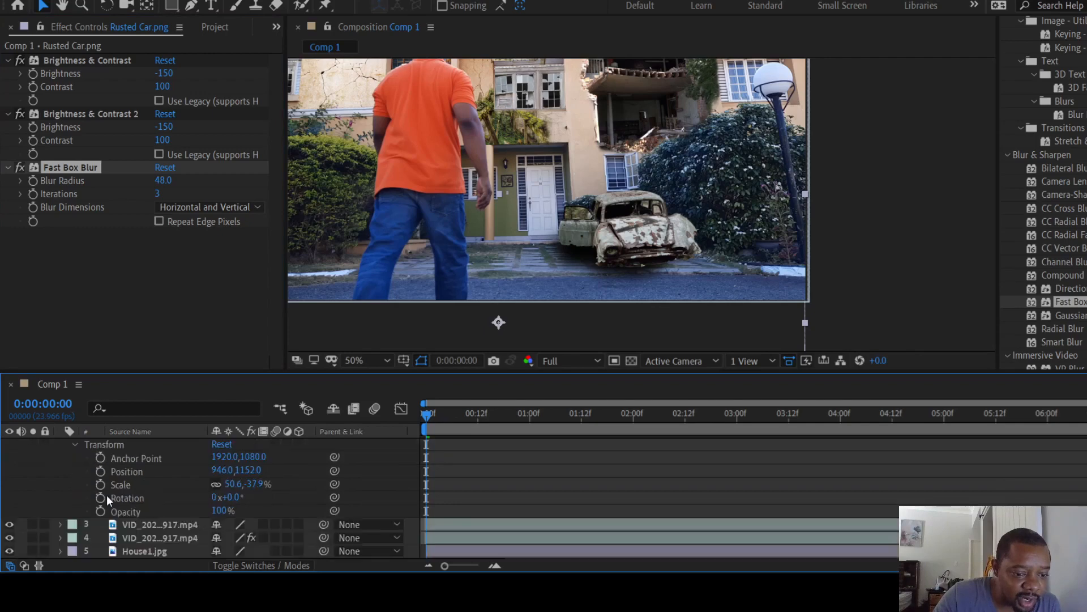
drag(219, 510, 91, 524)
scroll(647, 314, down, 2)
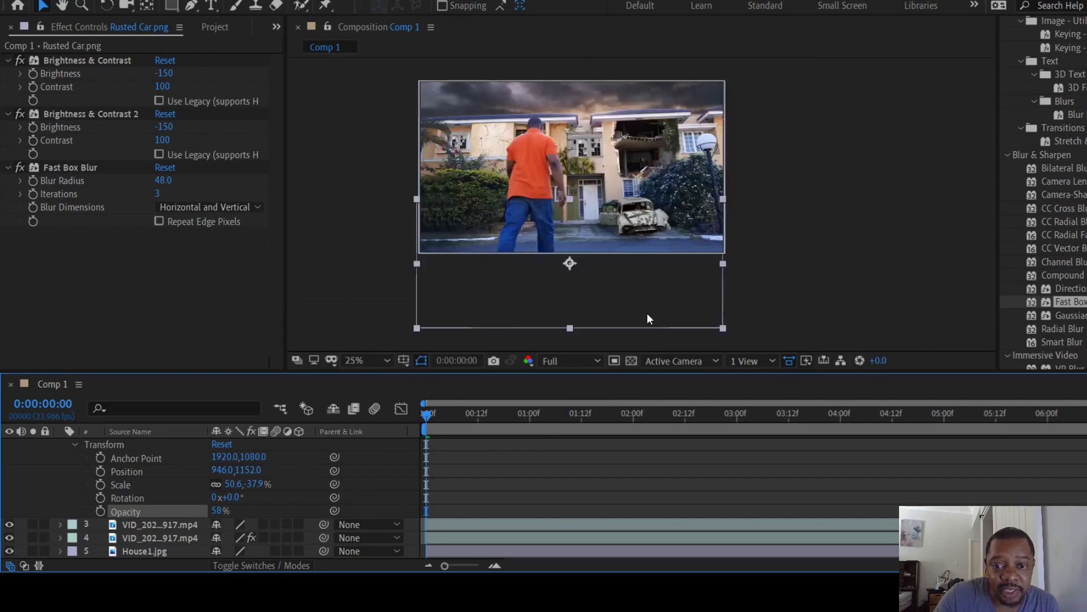
scroll(648, 314, up, 2)
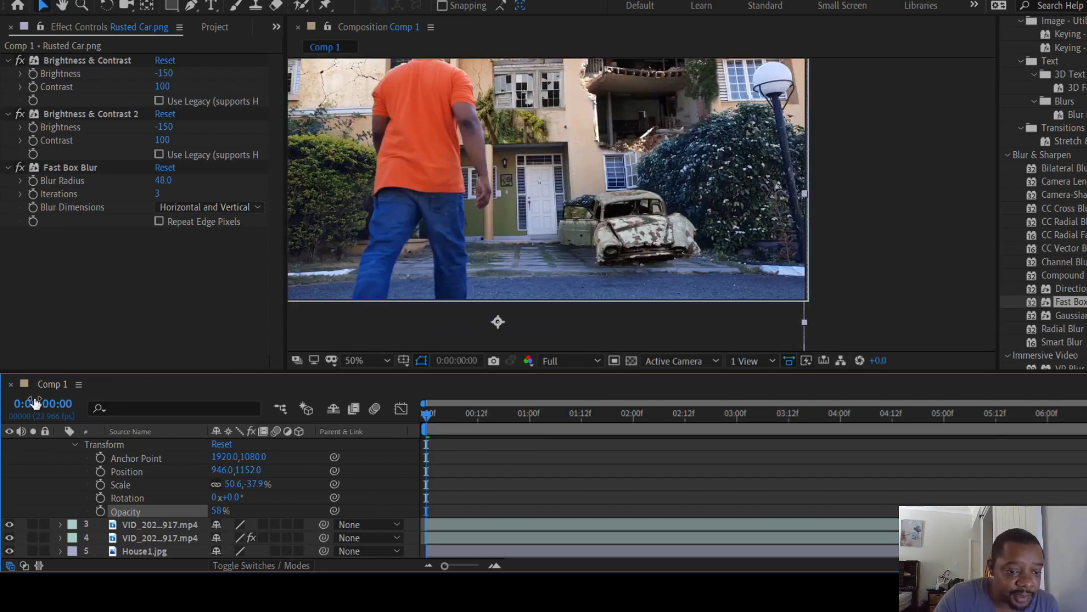
scroll(121, 481, up, 2)
Step: Shift the shadow layer slightly beneath the car to a position of about 958, 1172
click(137, 458)
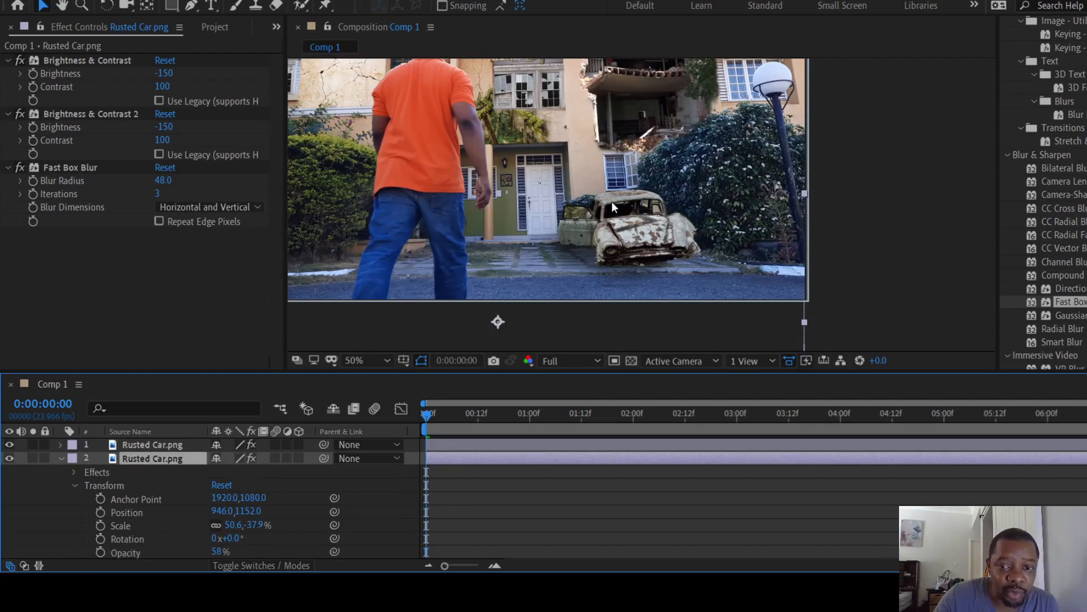
mouse_move(659, 247)
mouse_down()
mouse_move(670, 249)
mouse_move(660, 248)
mouse_up()
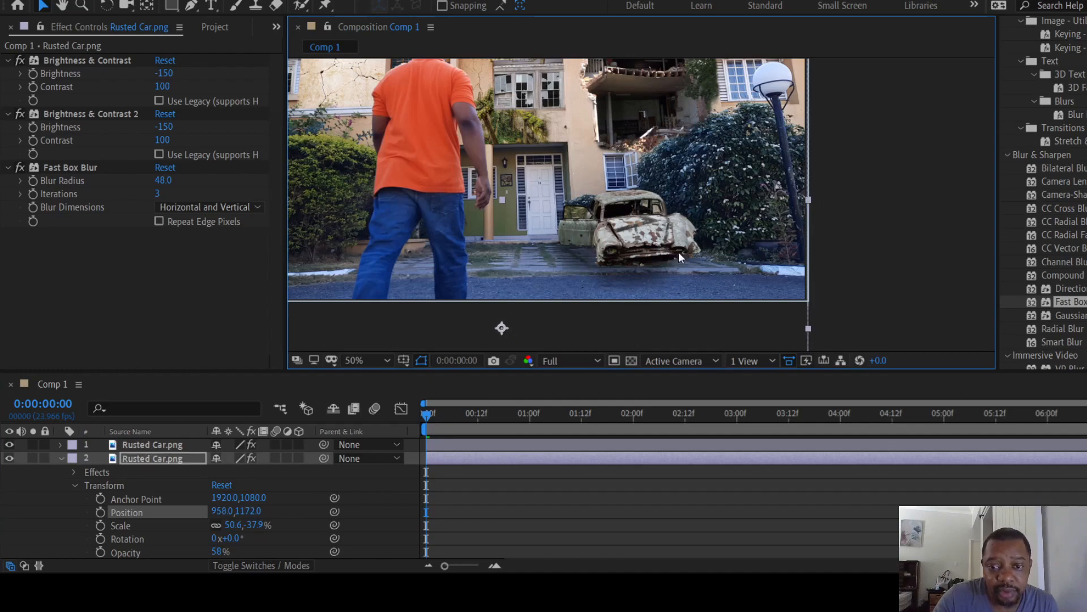
scroll(505, 197, down, 2)
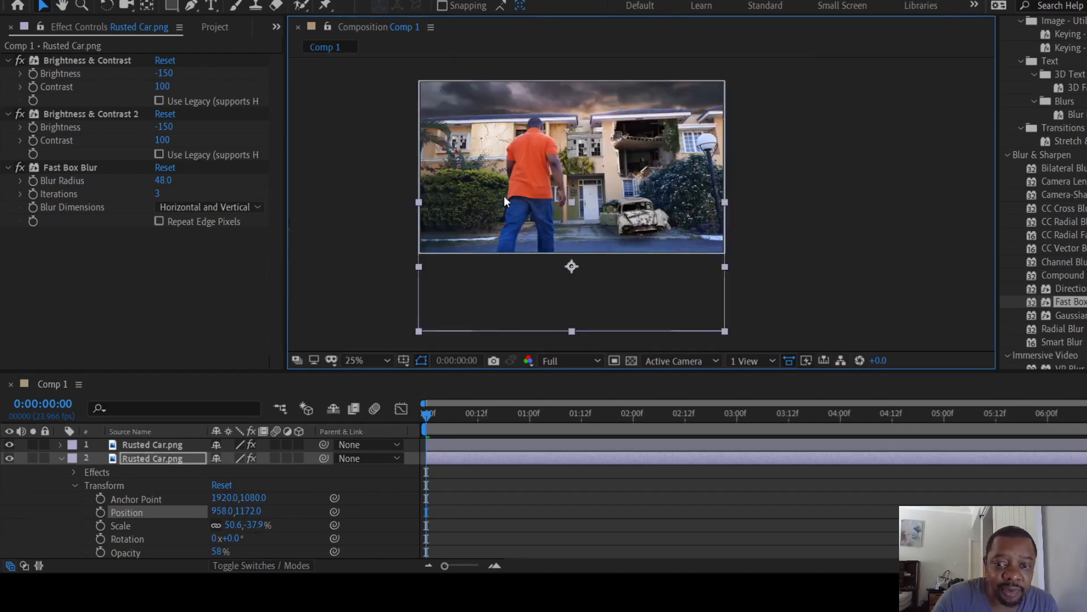
Step: Adjust the car shadow's Fast Box Blur while checking the opening frames, setting its Blur Radius to 40
drag(435, 411, 328, 414)
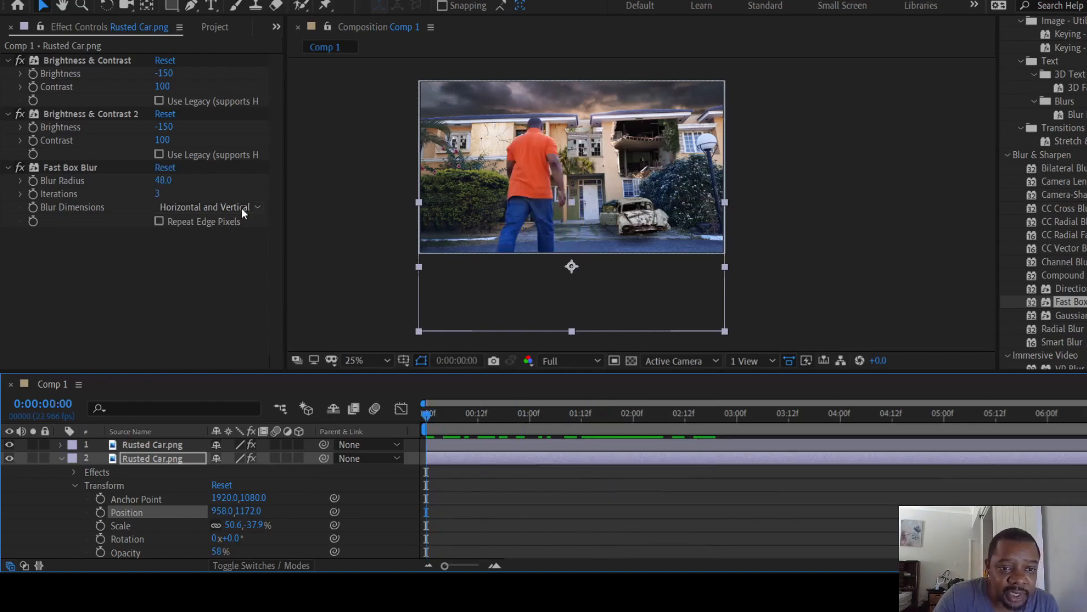
drag(164, 180, 144, 183)
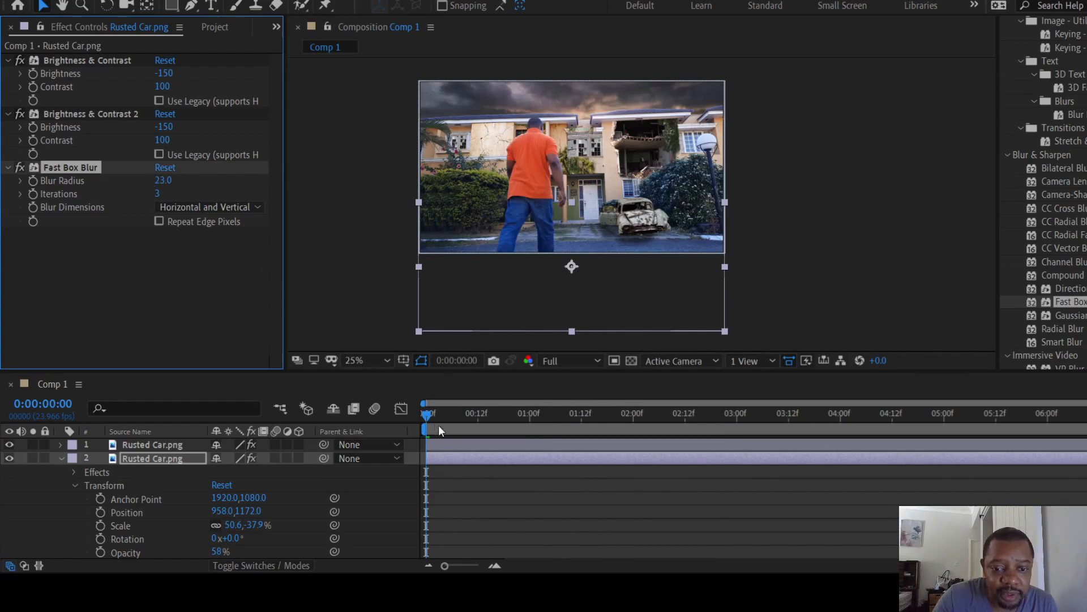
click(420, 416)
mouse_move(420, 416)
mouse_down()
mouse_move(769, 415)
mouse_move(435, 417)
mouse_up()
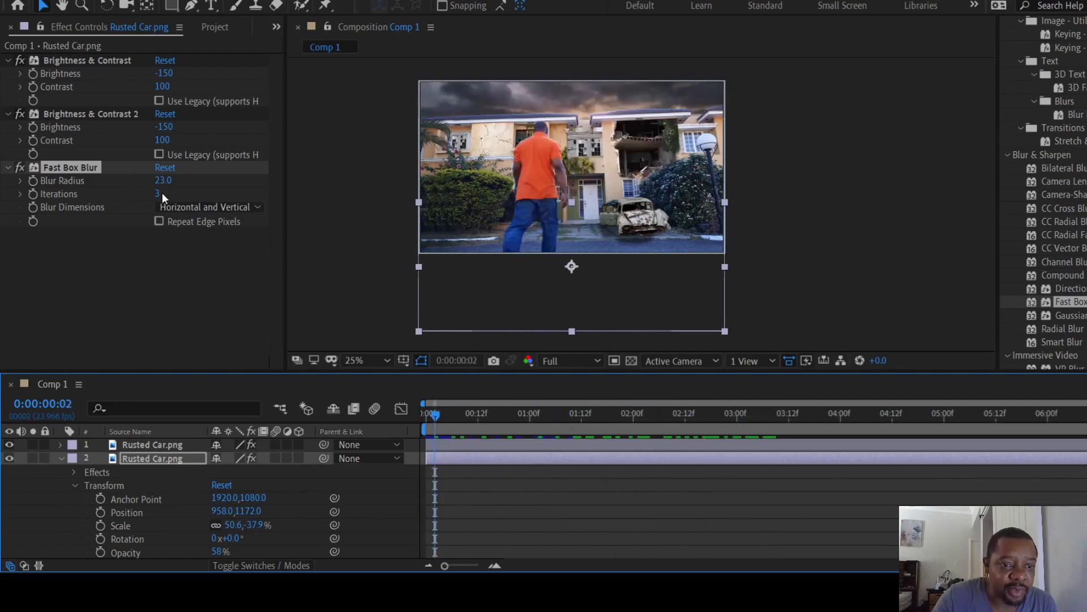
drag(164, 180, 173, 180)
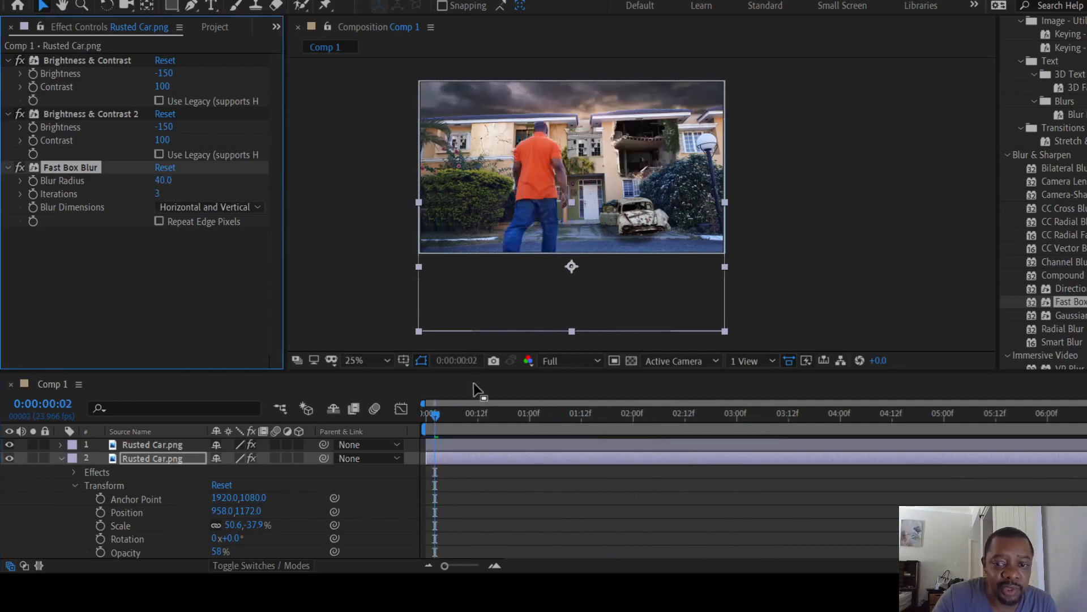
Step: Review the composite across the first 14 frames, examining the rusted car, its shadow, the plants and the damaged walls up close and full frame
drag(435, 415, 487, 412)
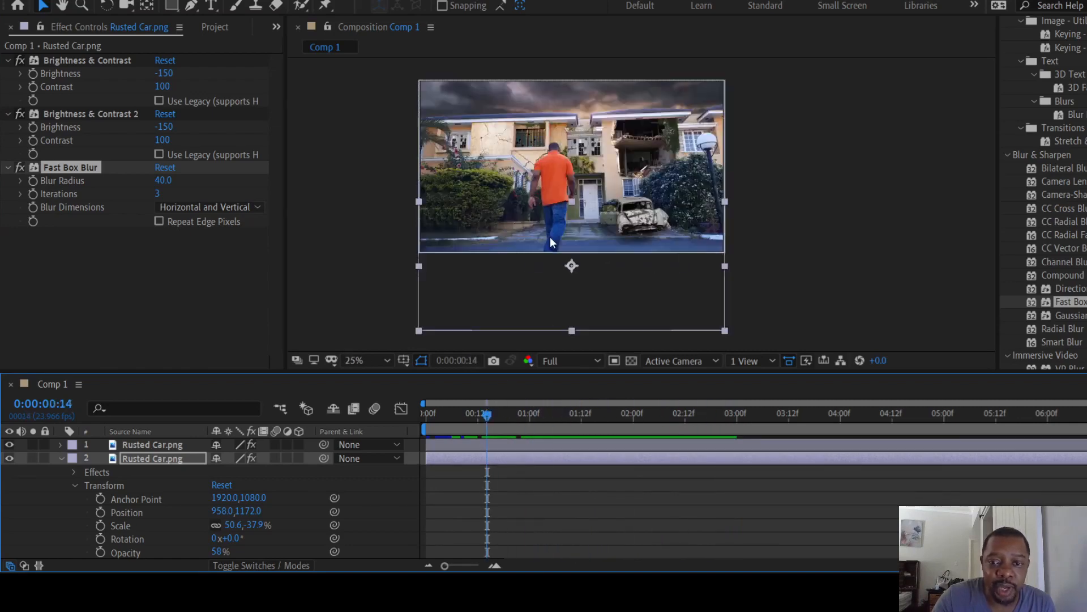
scroll(549, 237, up, 2)
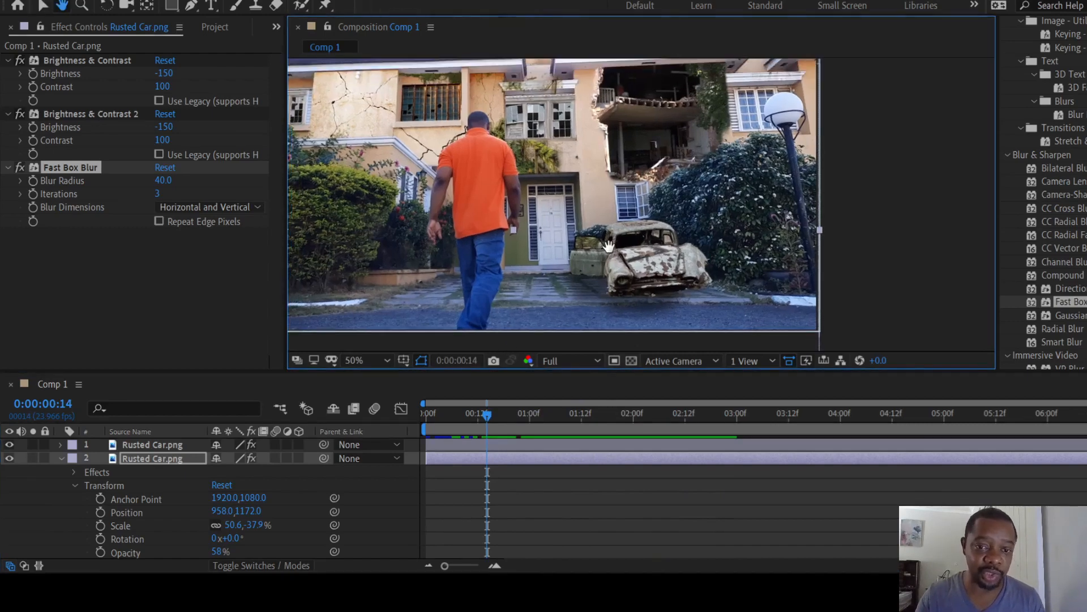
drag(484, 416, 461, 415)
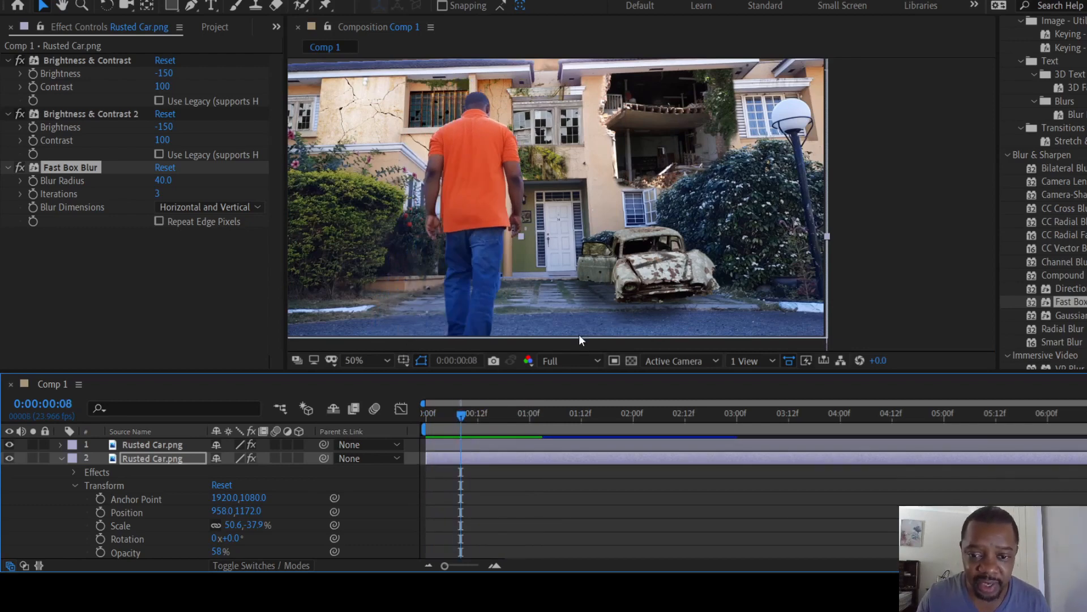
drag(456, 413, 413, 403)
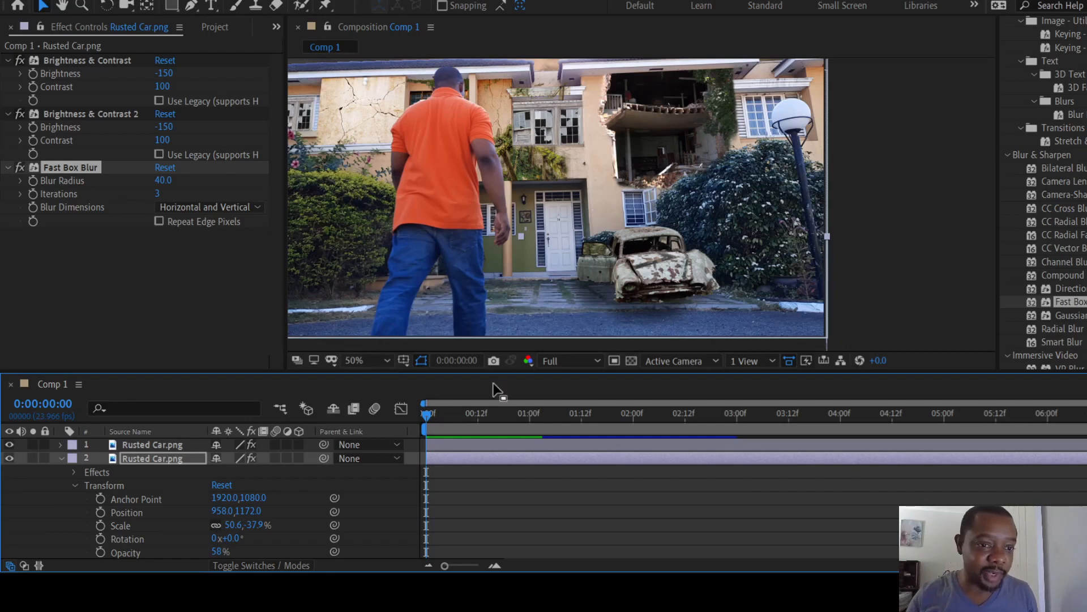
mouse_move(430, 416)
mouse_down()
mouse_move(530, 424)
mouse_move(437, 424)
mouse_up()
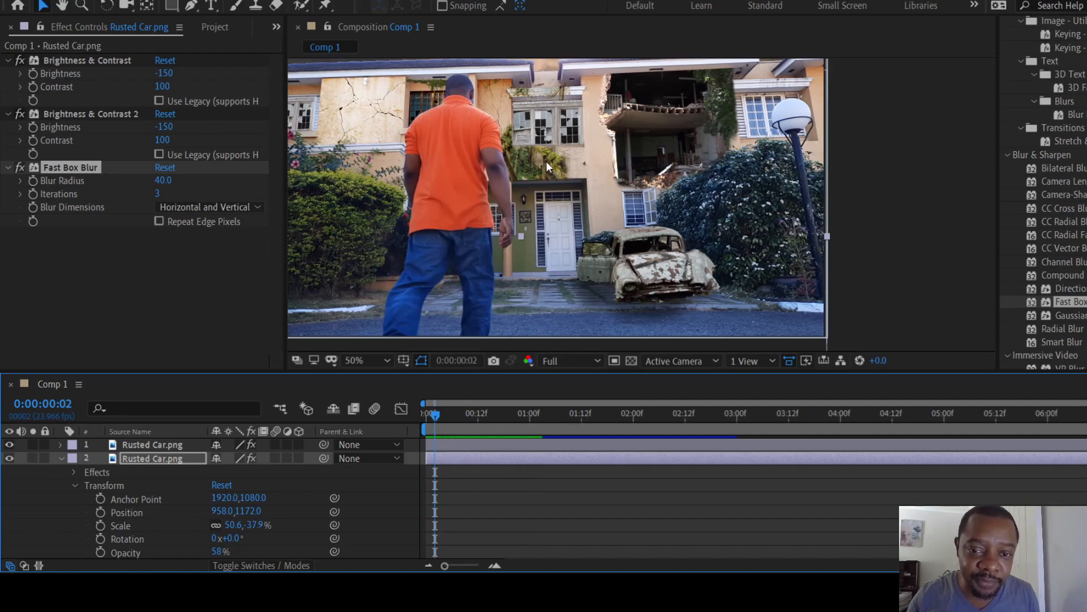
scroll(522, 163, up, 2)
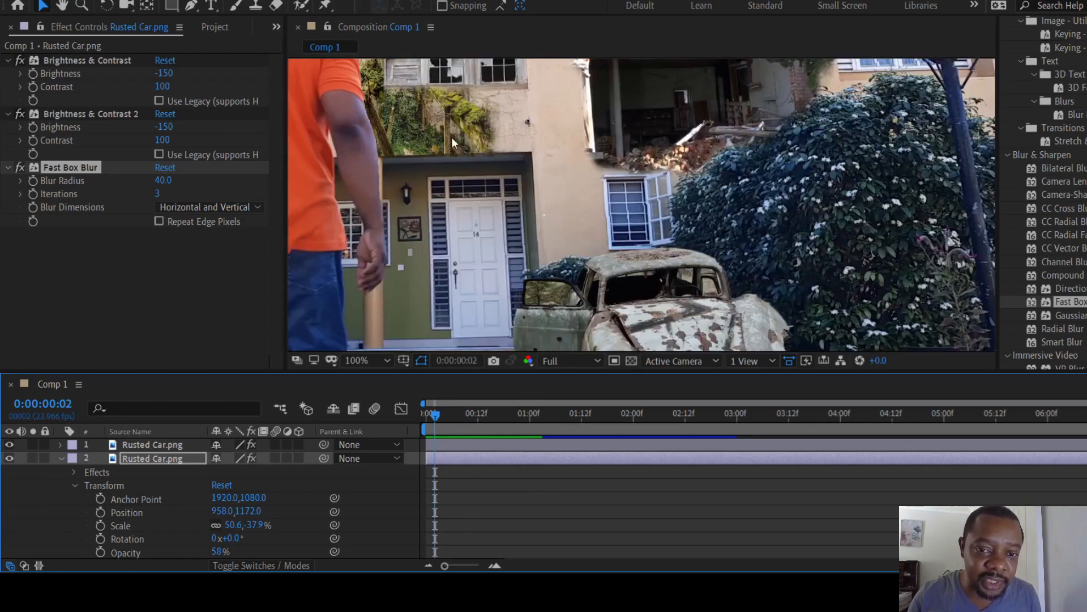
scroll(419, 130, up, 1)
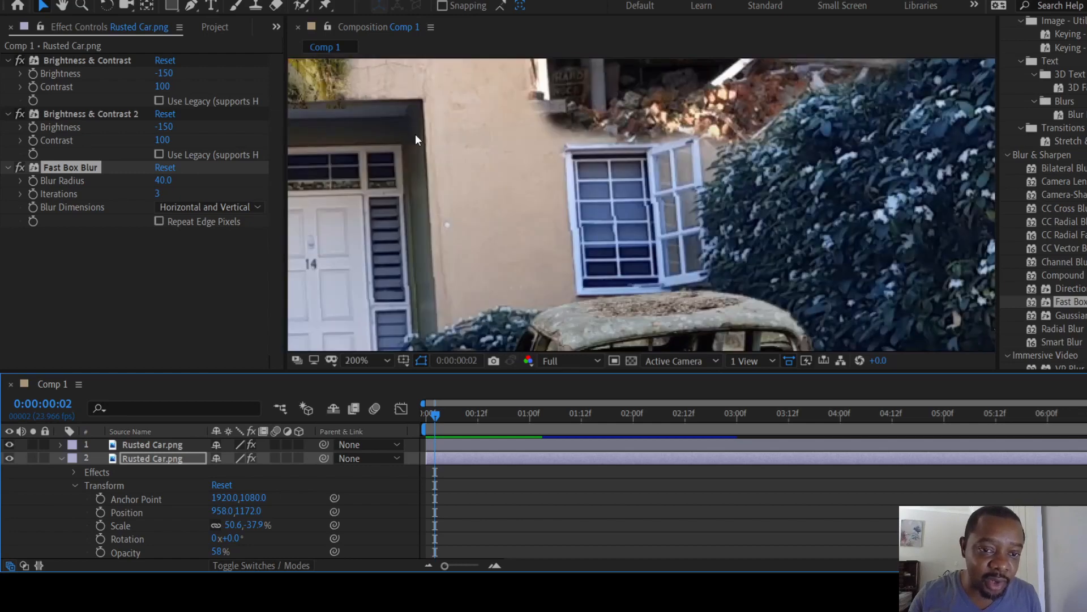
scroll(416, 133, down, 1)
scroll(434, 142, down, 1)
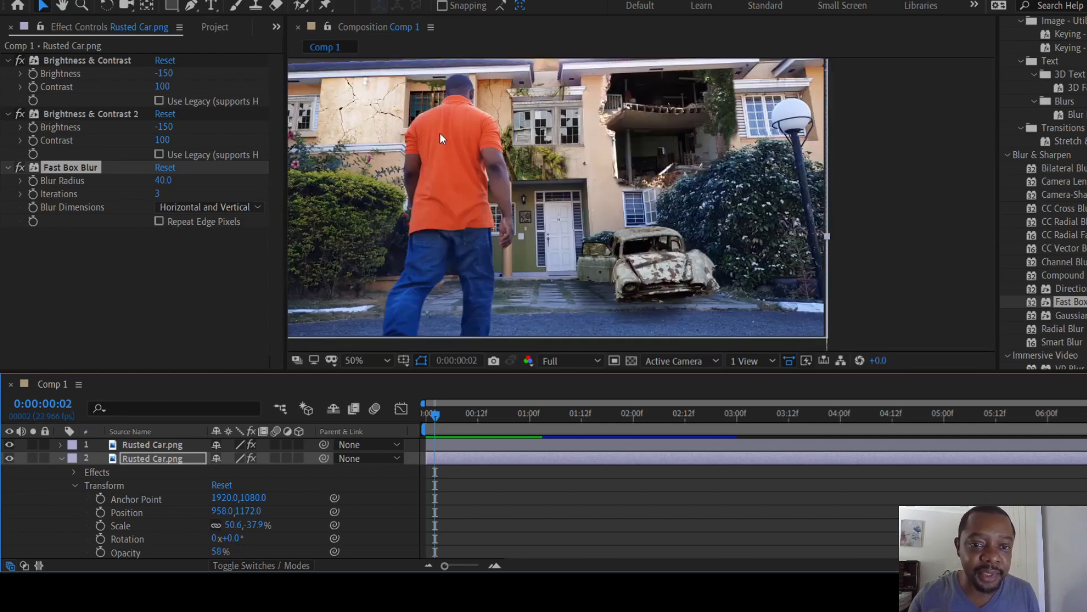
scroll(443, 131, down, 1)
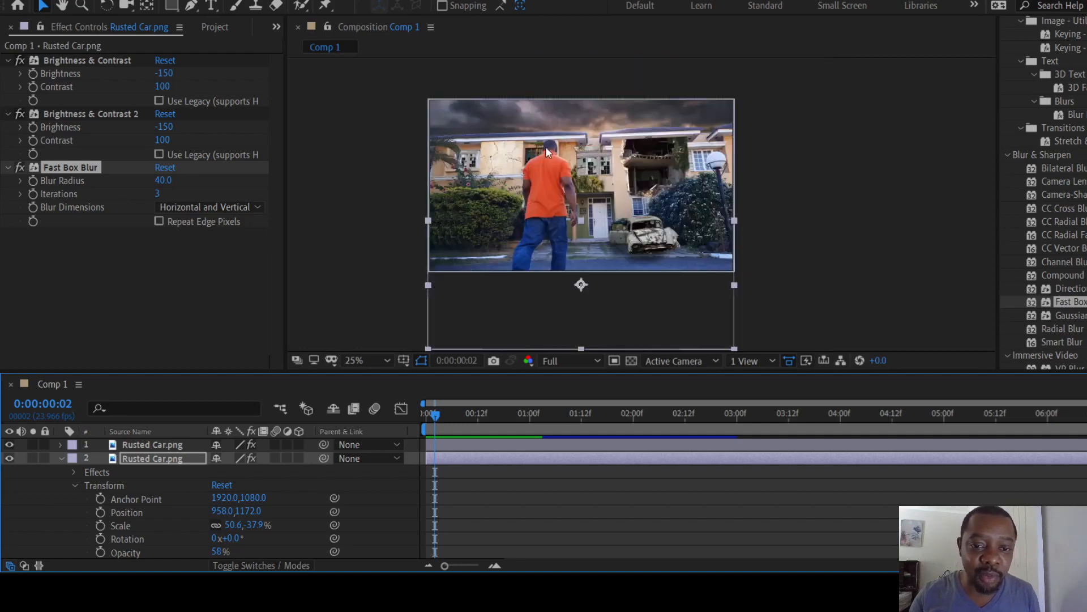